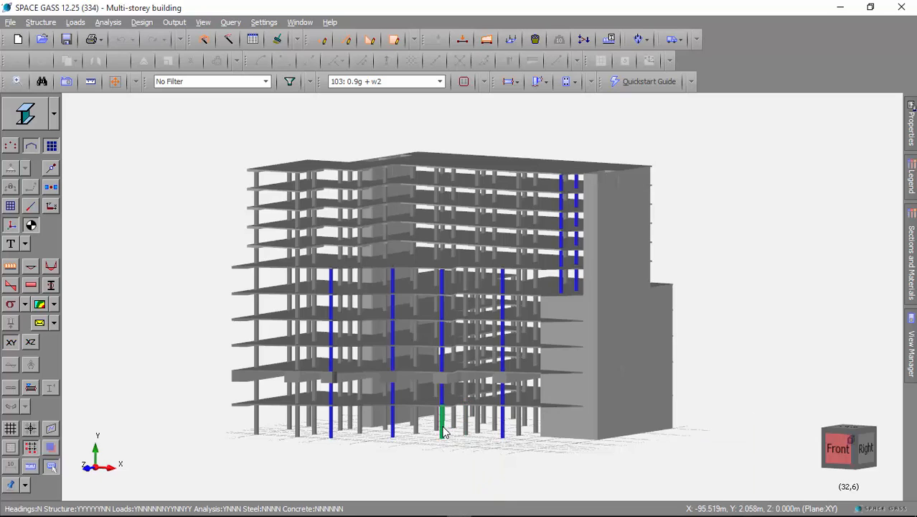
Examine the multi-storey building model's columns, beams, slabs and walls close up, from above and from below.
{"action": "scroll", "coordinate": [454, 406], "scroll_direction": "up", "scroll_amount": 5}
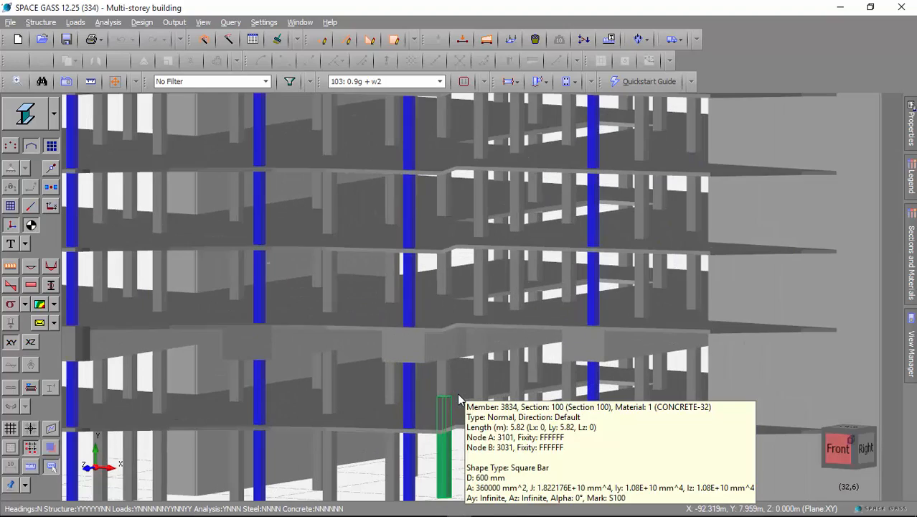
{"action": "scroll", "coordinate": [503, 343], "scroll_direction": "up", "scroll_amount": 5}
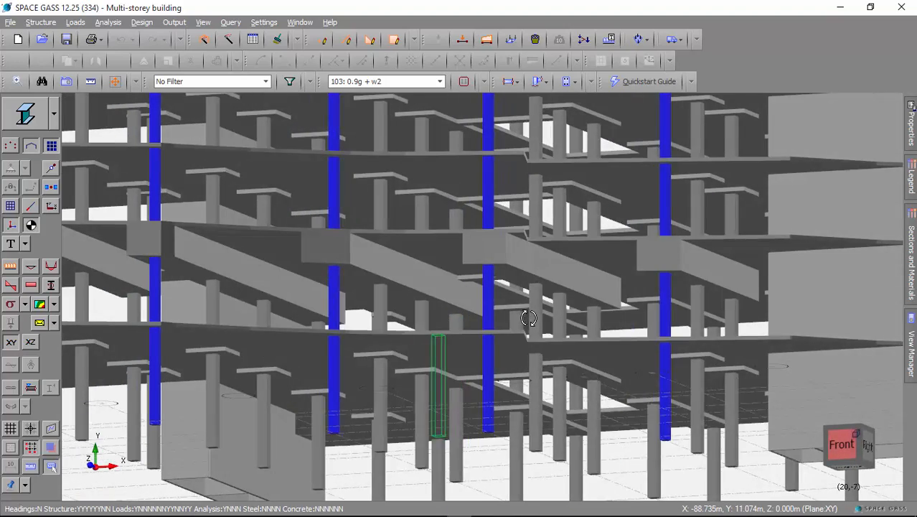
{"action": "scroll", "coordinate": [559, 338], "scroll_direction": "down", "scroll_amount": 5}
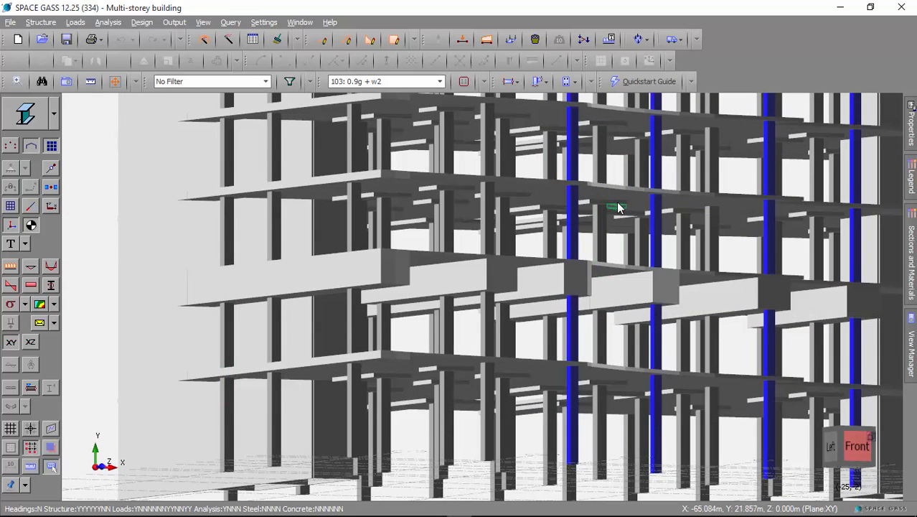
{"action": "scroll", "coordinate": [632, 276], "scroll_direction": "down", "scroll_amount": 5}
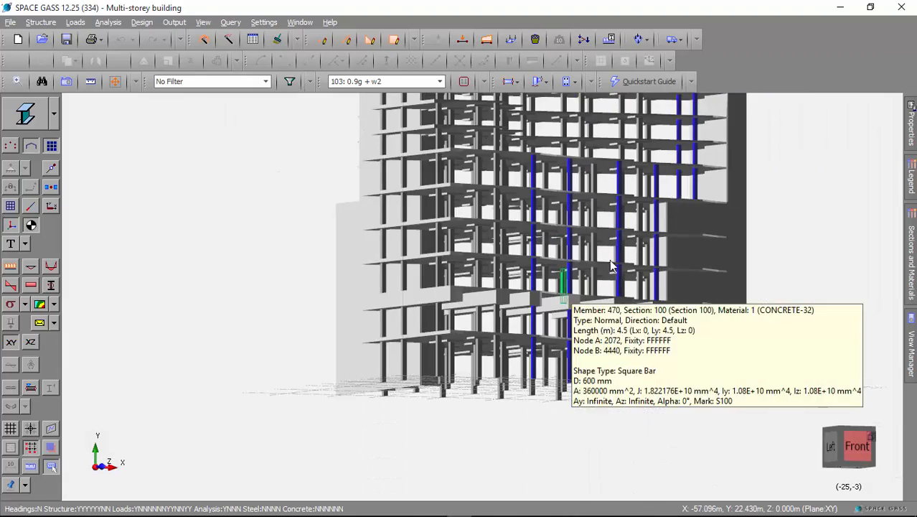
{"action": "middle_click_drag", "start_coordinate": [610, 266], "coordinate": [808, 268]}
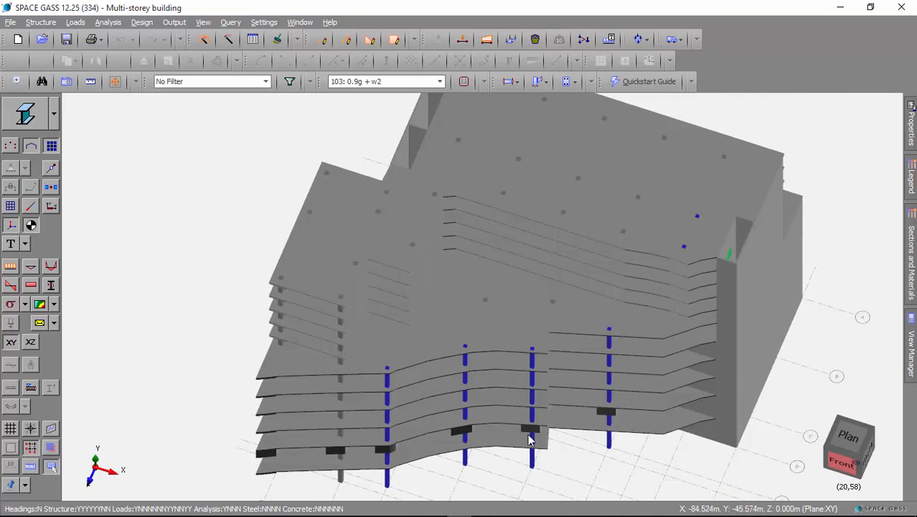
{"action": "middle_click_drag", "start_coordinate": [586, 439], "coordinate": [596, 305]}
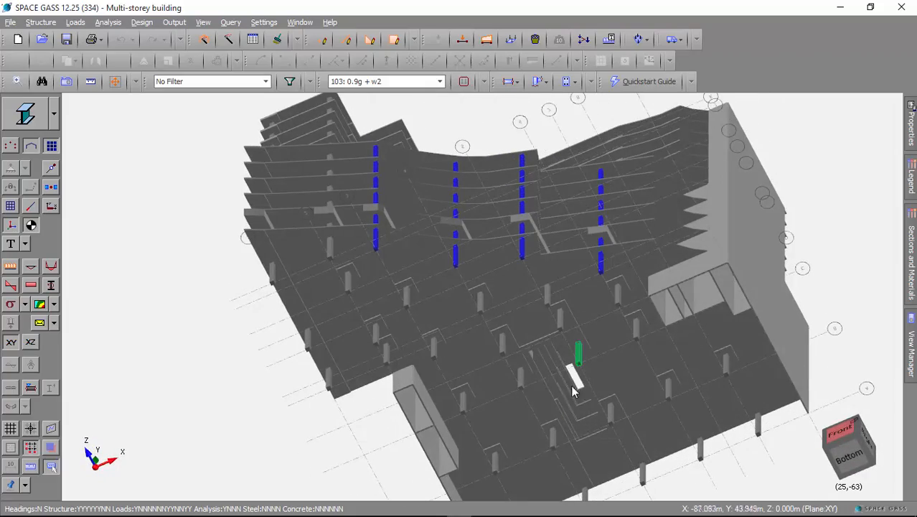
{"action": "middle_click_drag", "start_coordinate": [577, 215], "coordinate": [524, 280]}
{"action": "scroll", "coordinate": [524, 277], "scroll_direction": "down", "scroll_amount": 2}
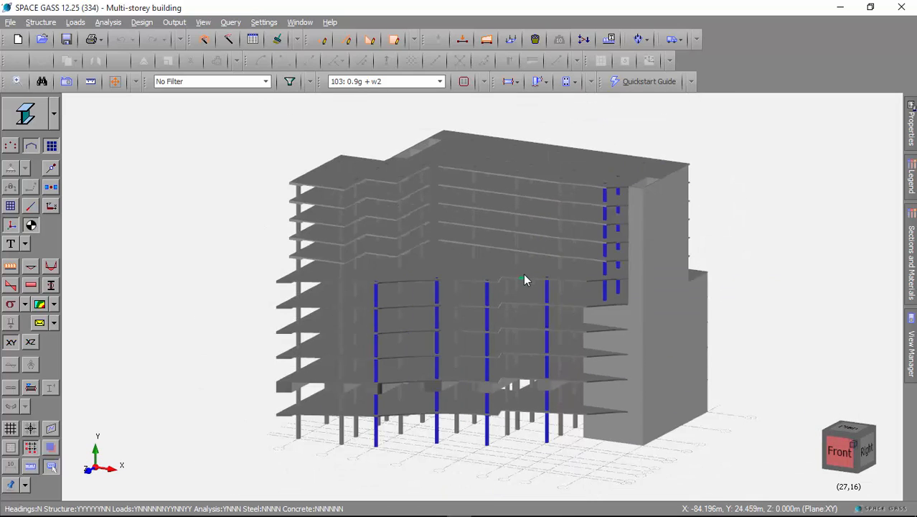
Display both member and plate displacements for load case 103 and hide the undeformed members and plates.
{"action": "left_click", "coordinate": [30, 268]}
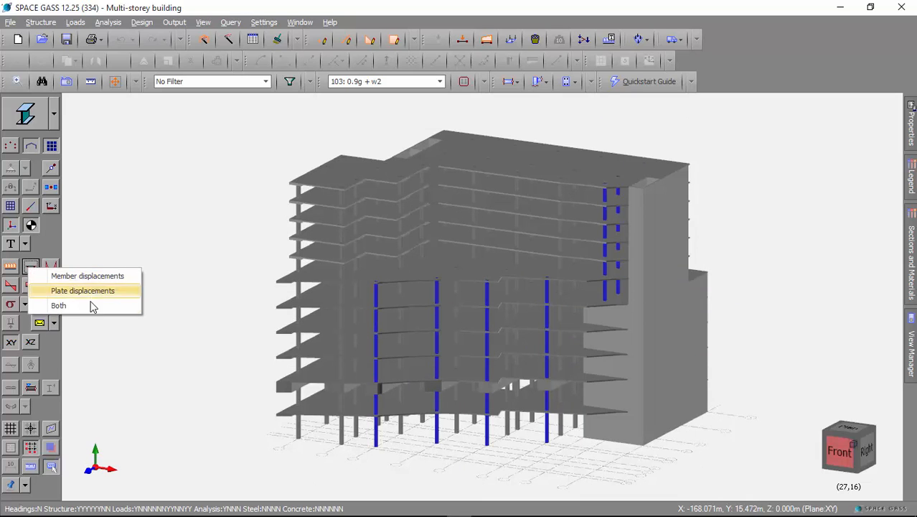
{"action": "left_click", "coordinate": [89, 305]}
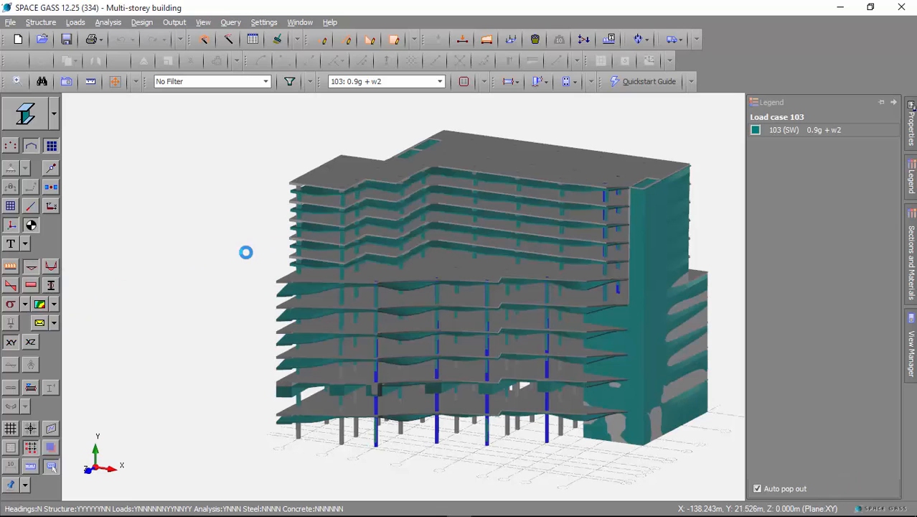
{"action": "left_click", "coordinate": [50, 148]}
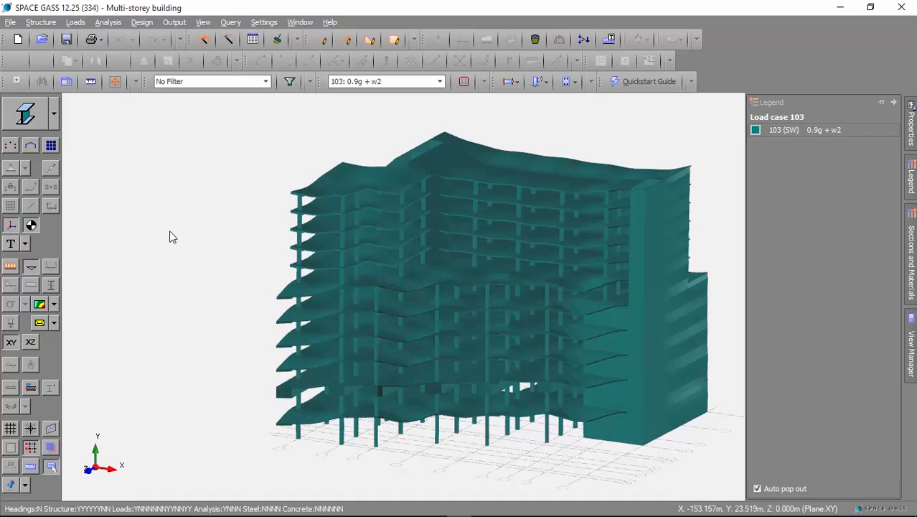
Show the displaced shape for load case 112: 1.2g + 0.4q + w2.
{"action": "left_click", "coordinate": [351, 84]}
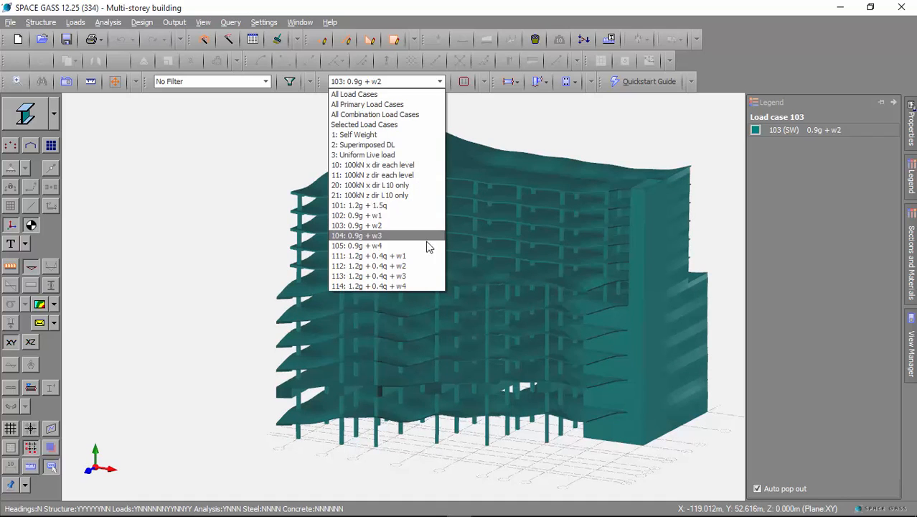
{"action": "left_click", "coordinate": [434, 265]}
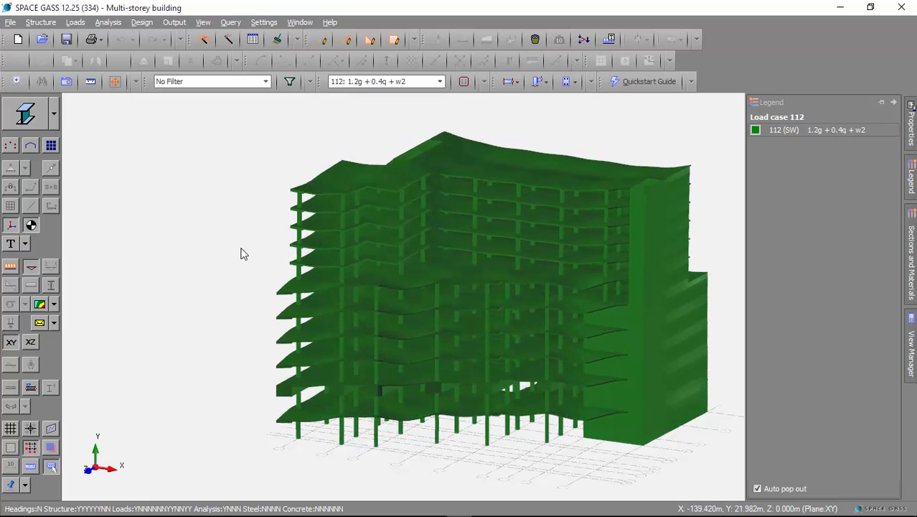
{"action": "middle_click_drag", "start_coordinate": [241, 254], "coordinate": [186, 241]}
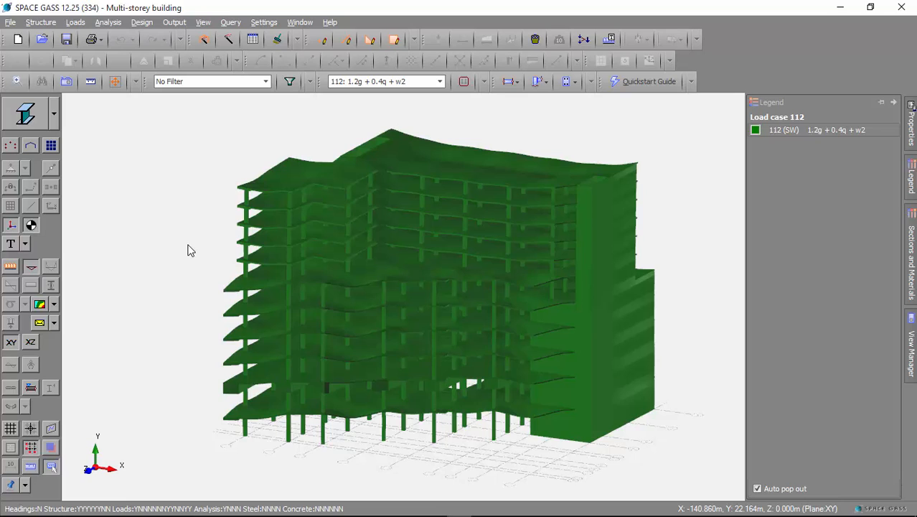
Review the factors in the combination load cases table and close it without saving changes.
{"action": "left_click", "coordinate": [583, 39]}
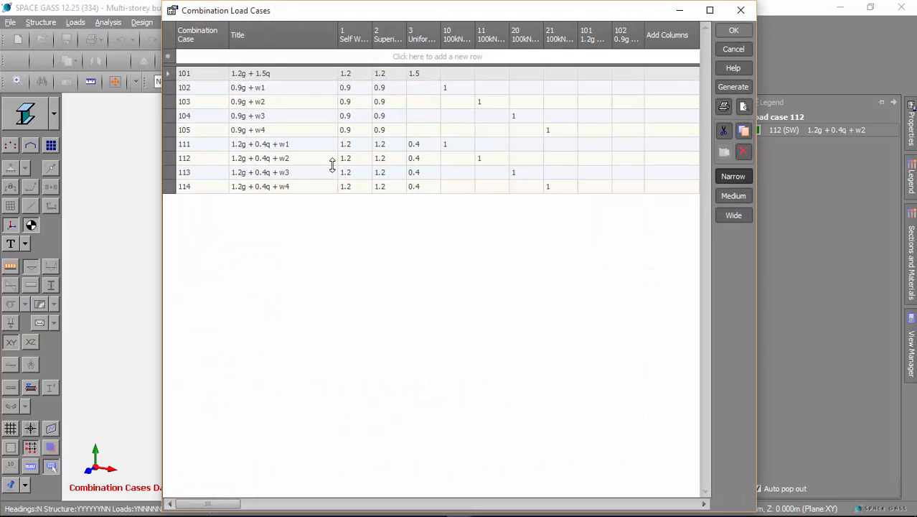
{"action": "left_click", "coordinate": [742, 48]}
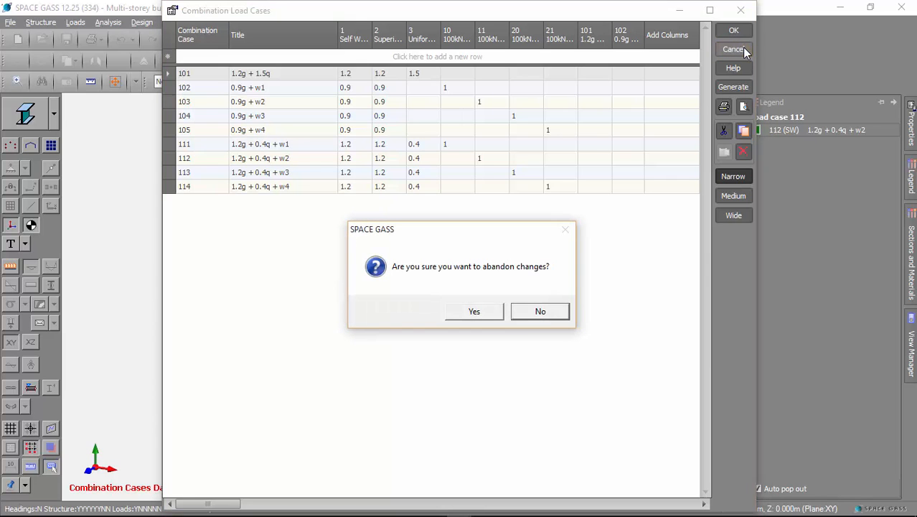
{"action": "left_click", "coordinate": [462, 311]}
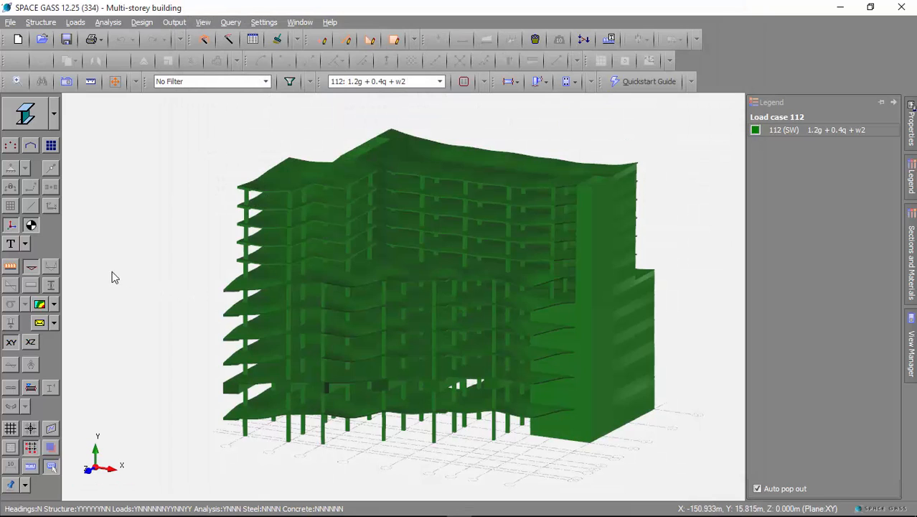
Replace the plain displaced shape with Von Mises stress contours on the plates and inspect the floor slabs from below.
{"action": "left_click", "coordinate": [34, 268]}
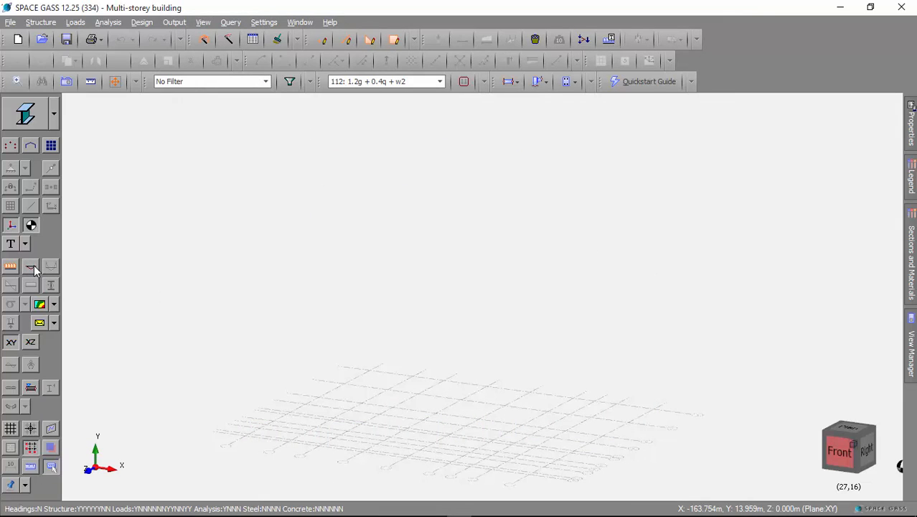
{"action": "left_click", "coordinate": [41, 305]}
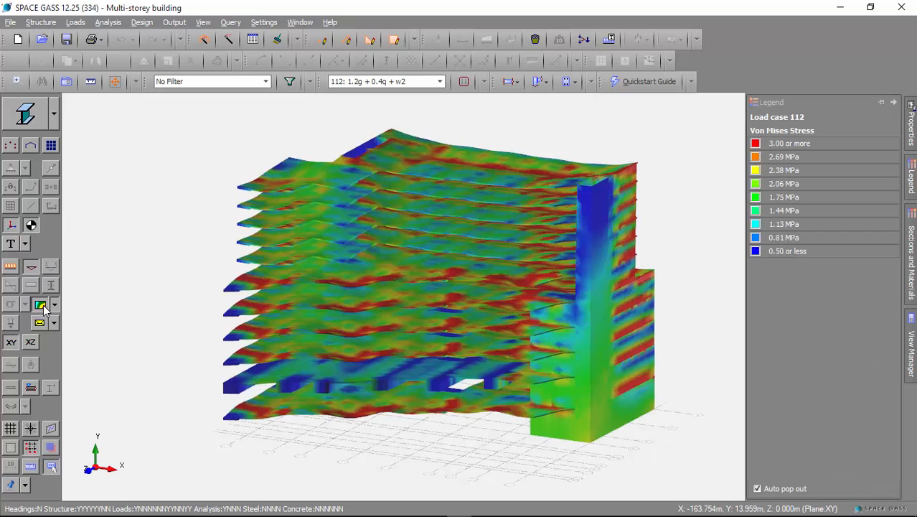
{"action": "scroll", "coordinate": [459, 310], "scroll_direction": "up", "scroll_amount": 5}
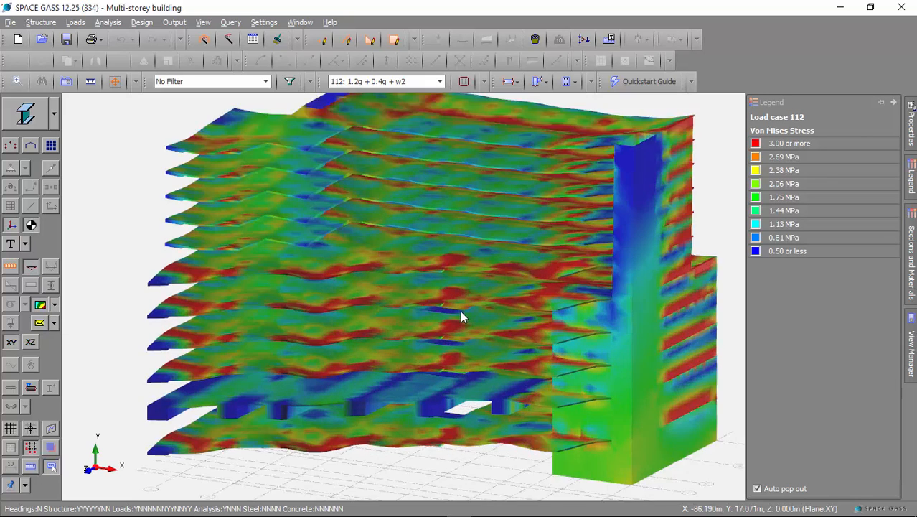
{"action": "middle_click_drag", "start_coordinate": [460, 323], "coordinate": [466, 282]}
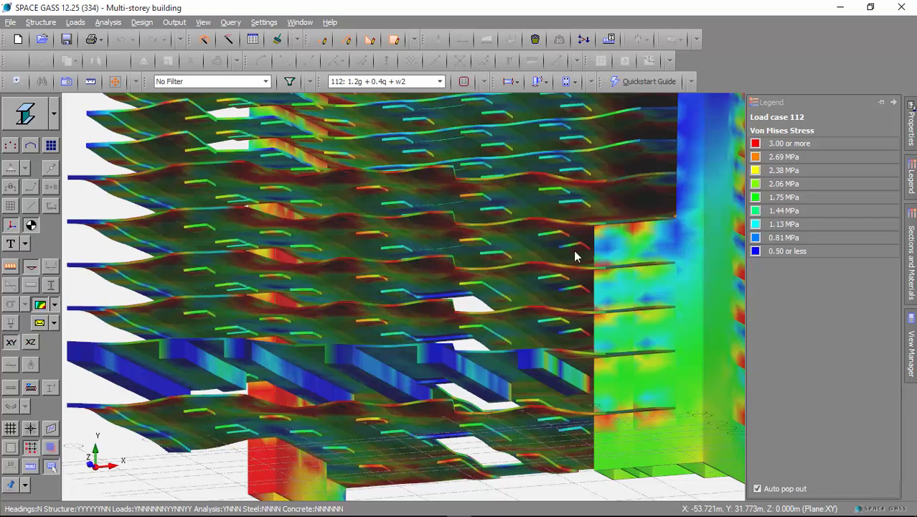
{"action": "scroll", "coordinate": [423, 222], "scroll_direction": "up", "scroll_amount": 6}
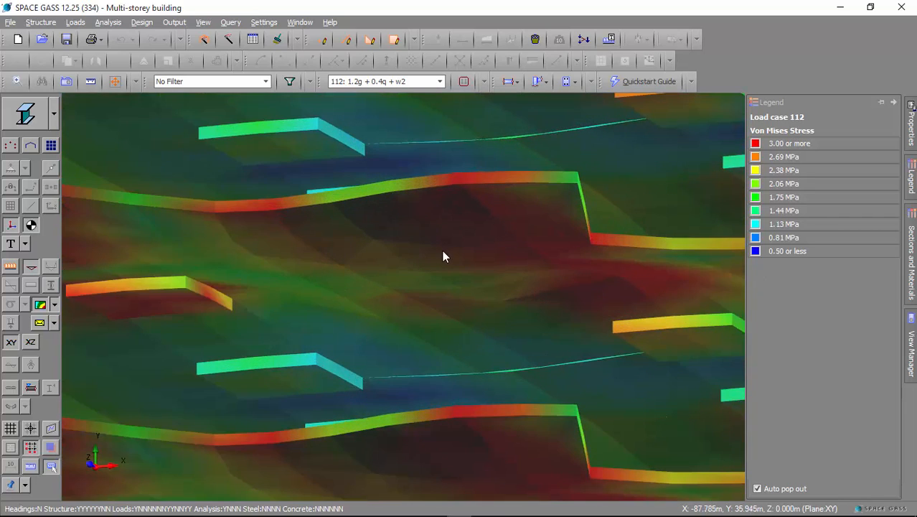
{"action": "scroll", "coordinate": [442, 250], "scroll_direction": "up", "scroll_amount": 2}
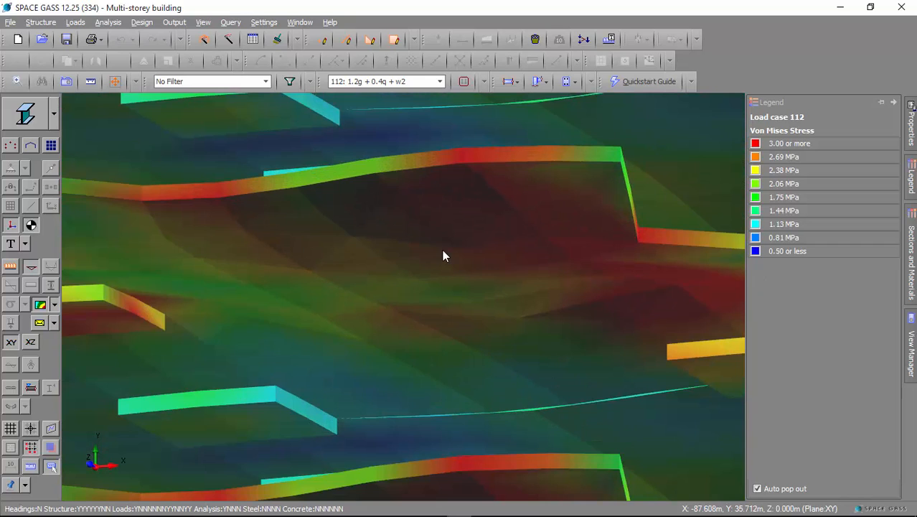
Turn on the contour annotation and examine the stress values labelled on the slab undersides.
{"action": "left_click", "coordinate": [27, 245]}
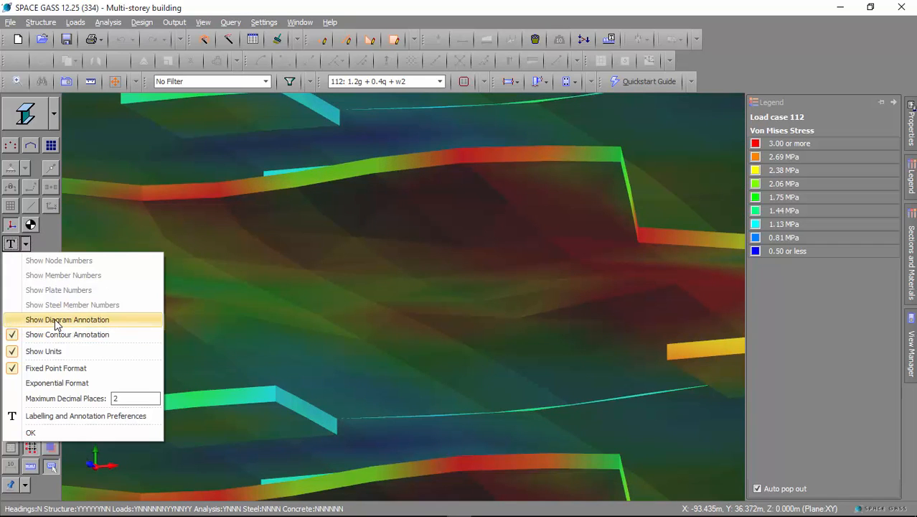
{"action": "left_click", "coordinate": [137, 229]}
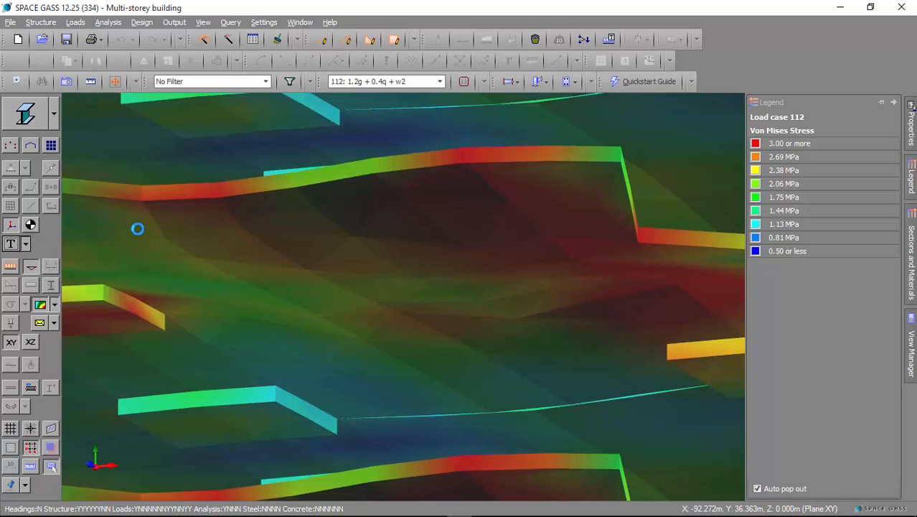
{"action": "left_click", "coordinate": [137, 229]}
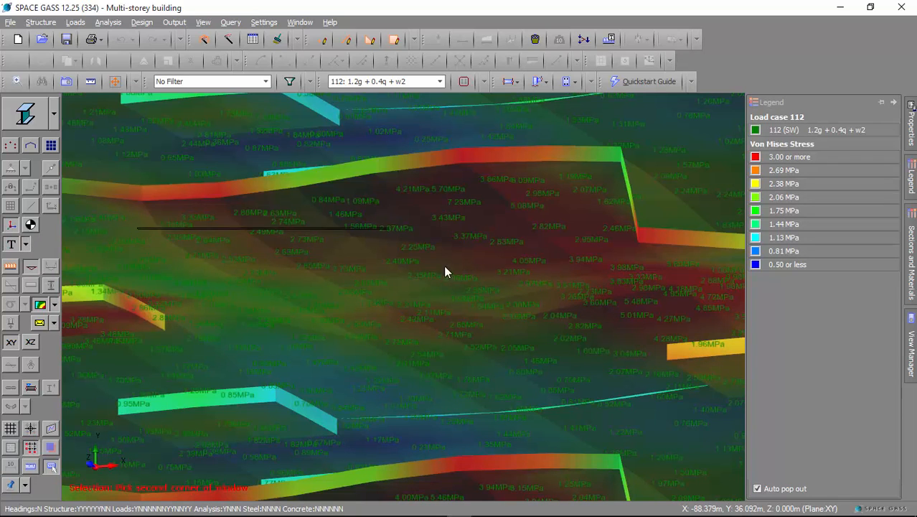
{"action": "left_click", "coordinate": [514, 277]}
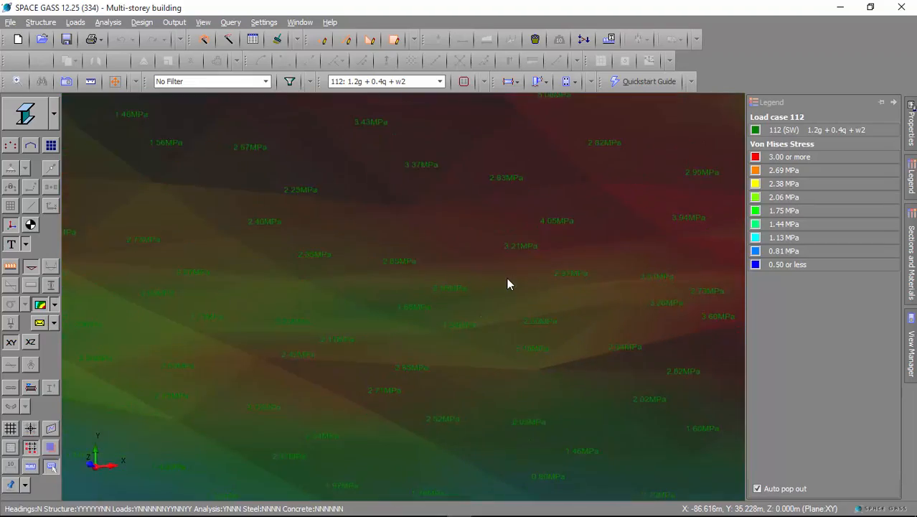
{"action": "scroll", "coordinate": [507, 278], "scroll_direction": "down", "scroll_amount": 2}
{"action": "middle_click_drag", "start_coordinate": [521, 245], "coordinate": [533, 267]}
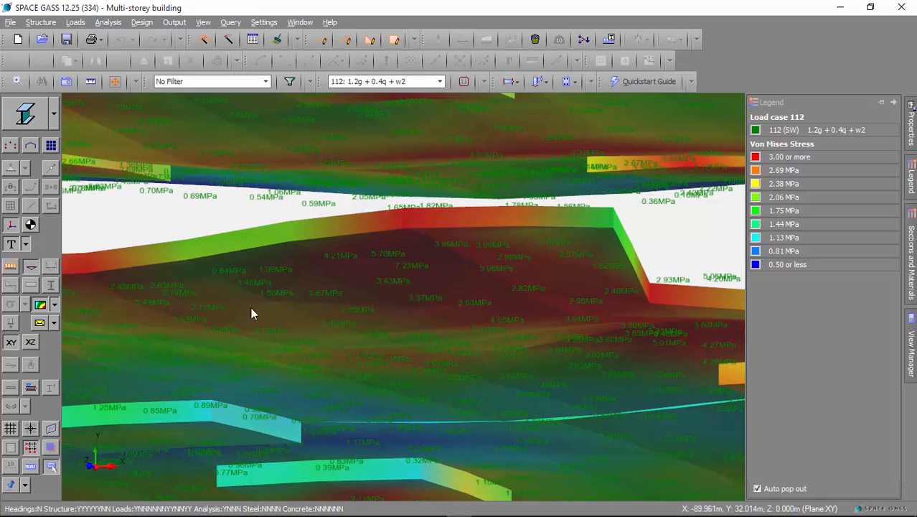
Switch the plate contours to X Direct Stress and turn off the value annotations.
{"action": "left_click", "coordinate": [55, 304]}
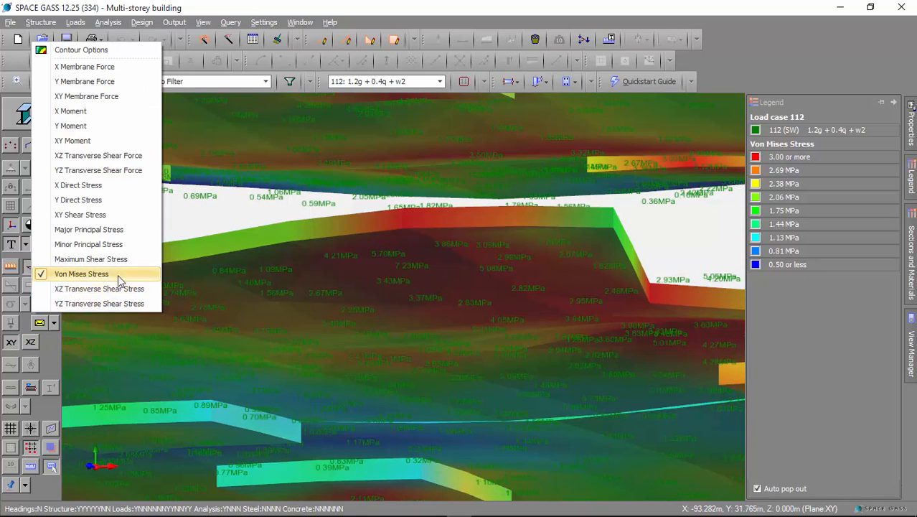
{"action": "left_click", "coordinate": [92, 189]}
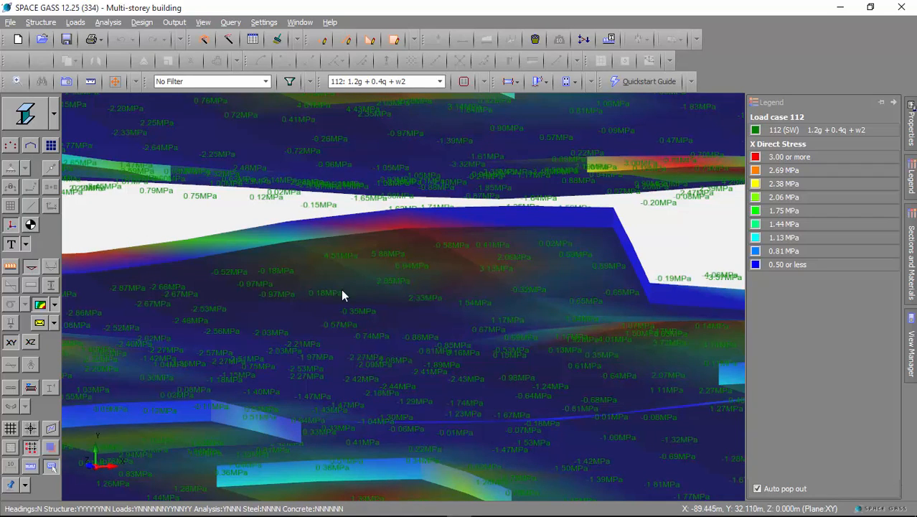
{"action": "left_click", "coordinate": [11, 245]}
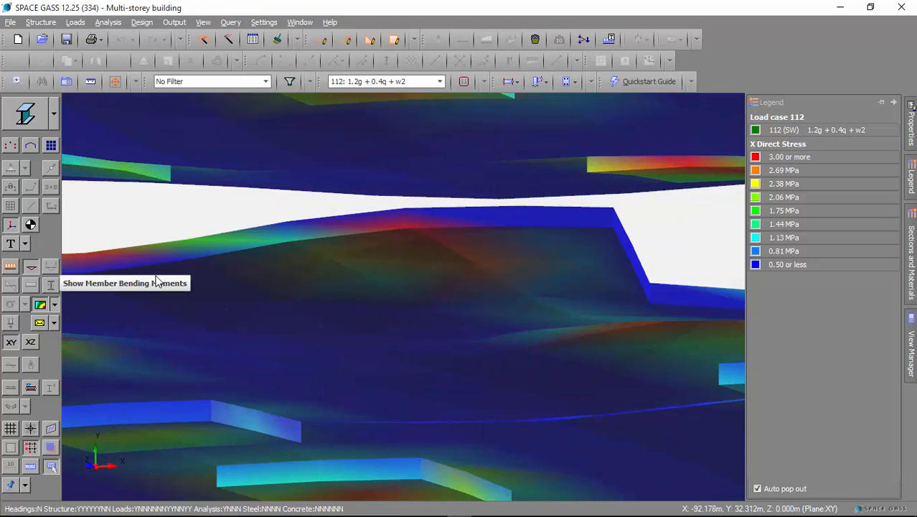
Redisplay the undeformed members and plates and turn off the stress contours.
{"action": "left_click", "coordinate": [31, 146]}
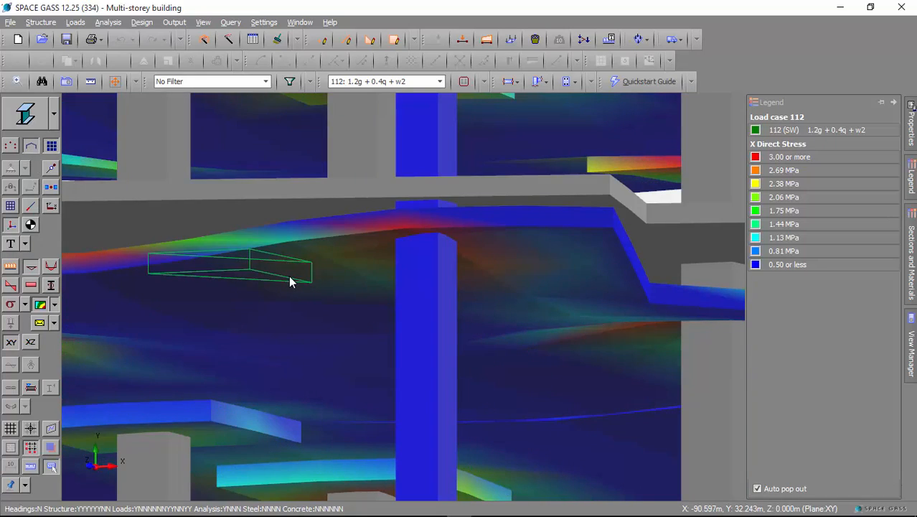
{"action": "left_click", "coordinate": [40, 304]}
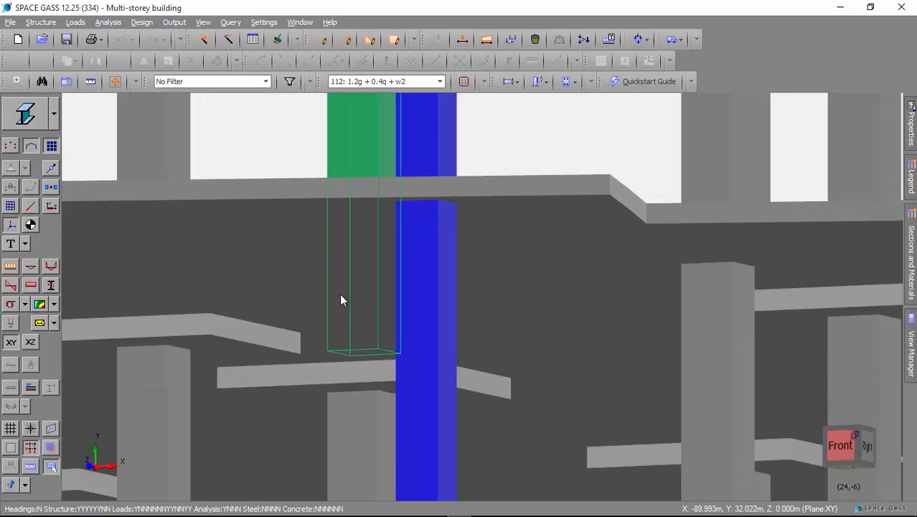
Query the properties of the ground-level member in the third blue column along the building's front.
{"action": "scroll", "coordinate": [341, 300], "scroll_direction": "down", "scroll_amount": 5}
{"action": "scroll", "coordinate": [341, 300], "scroll_direction": "down", "scroll_amount": 5}
{"action": "middle_click_drag", "start_coordinate": [341, 299], "coordinate": [433, 306]}
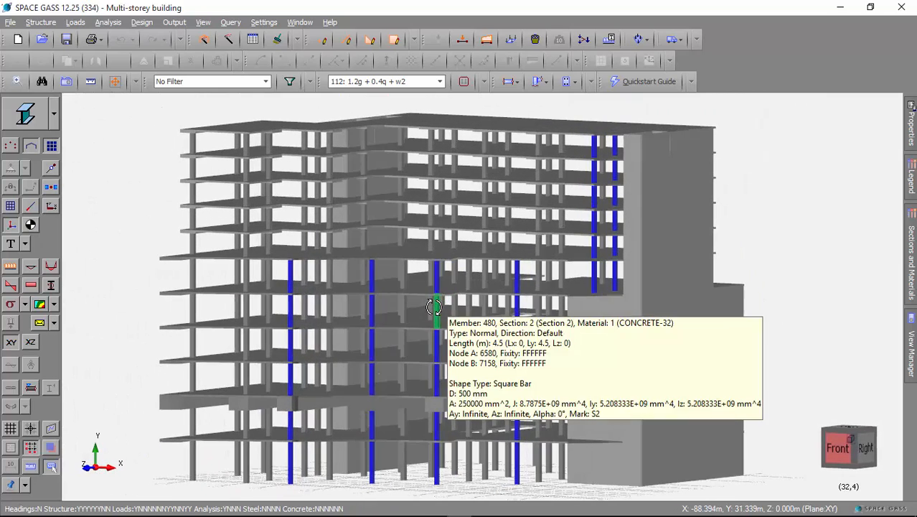
{"action": "middle_click_drag", "start_coordinate": [473, 343], "coordinate": [480, 334], "text": "shift"}
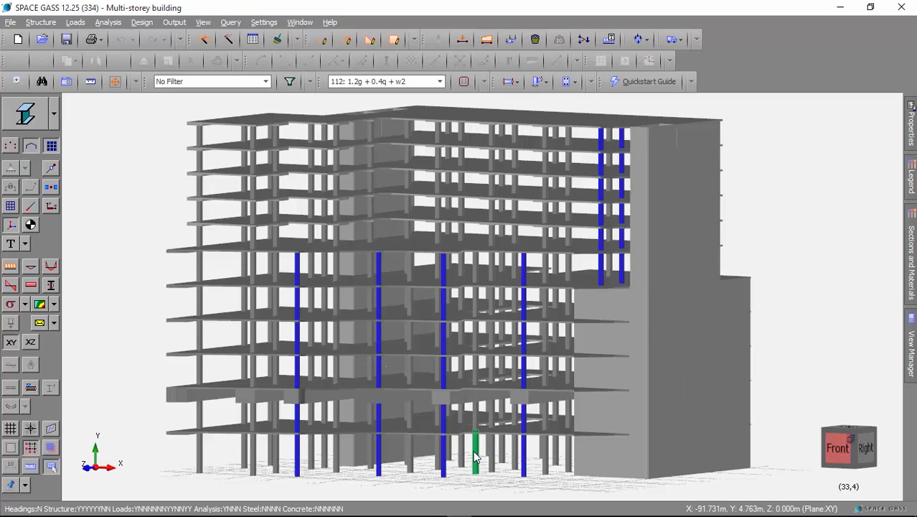
{"action": "left_click", "coordinate": [443, 472]}
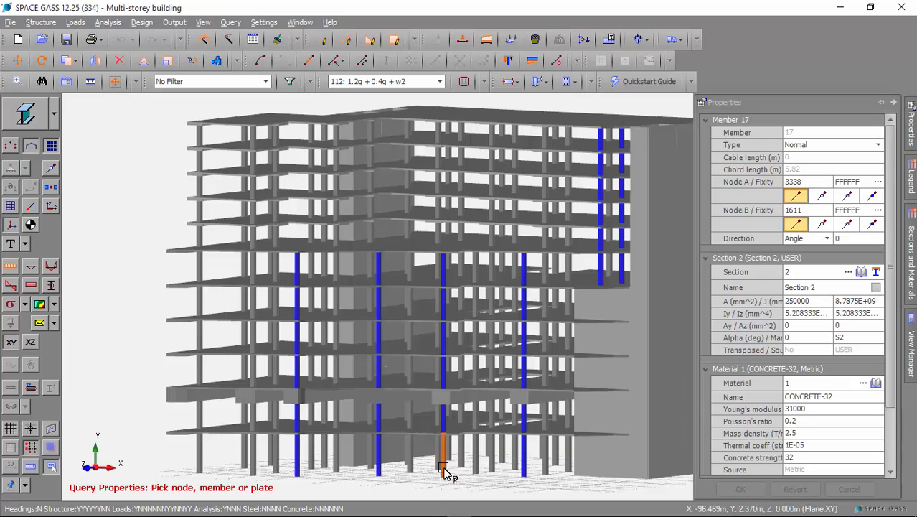
Open the cross-section of the queried column in the Shape Builder and look through its additional standard shapes.
{"action": "left_click", "coordinate": [876, 272]}
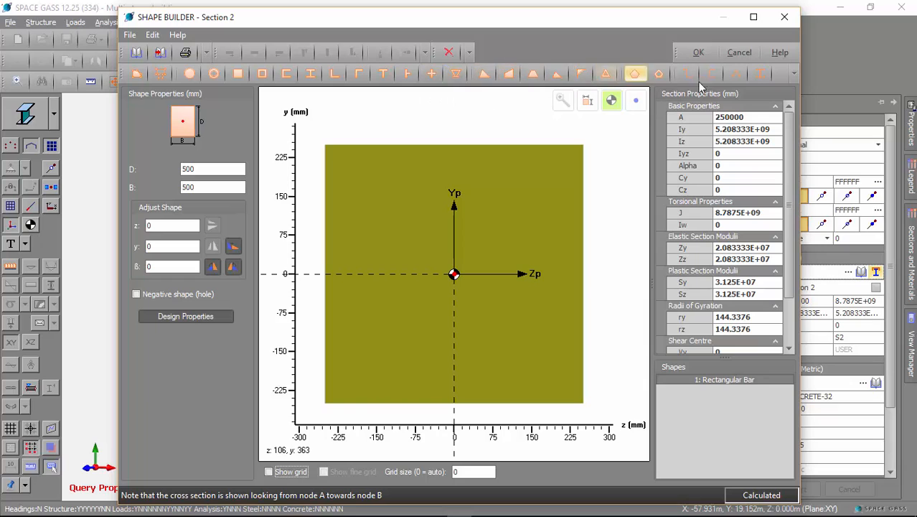
{"action": "left_click", "coordinate": [793, 74]}
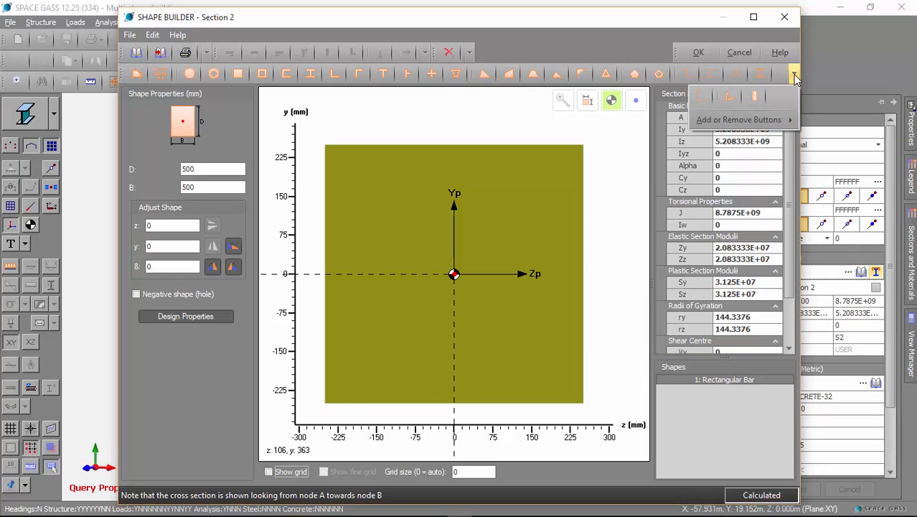
{"action": "left_click", "coordinate": [755, 98]}
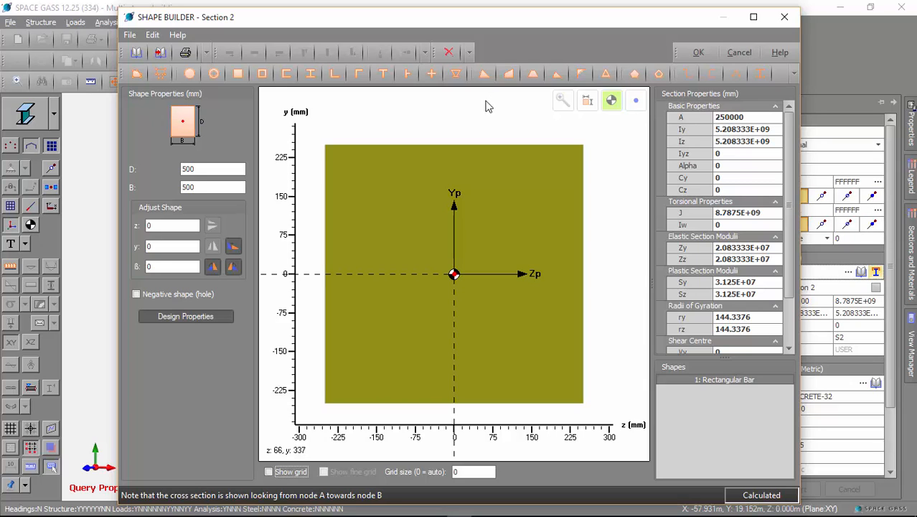
Add a circular bar of 150 mm diameter to the square section as a negative shape (hole).
{"action": "left_click", "coordinate": [190, 74]}
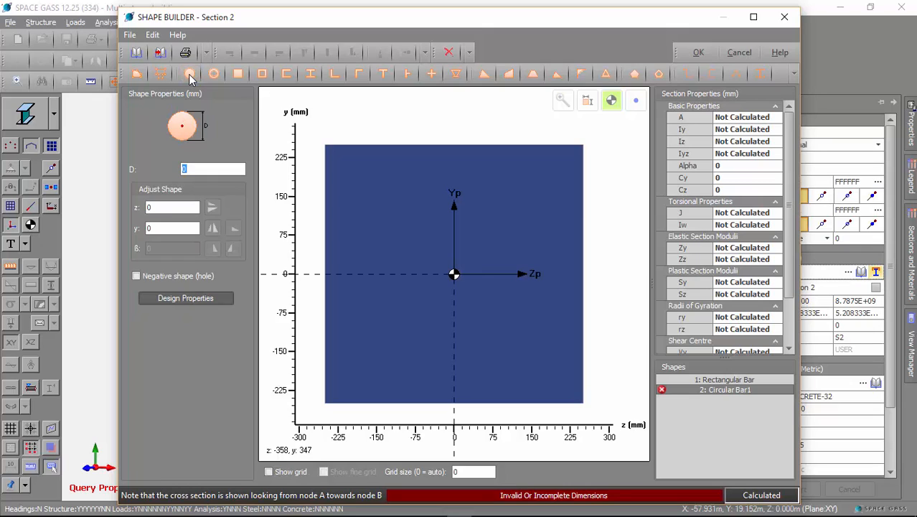
{"action": "type", "text": "150"}
{"action": "key", "text": "Tab"}
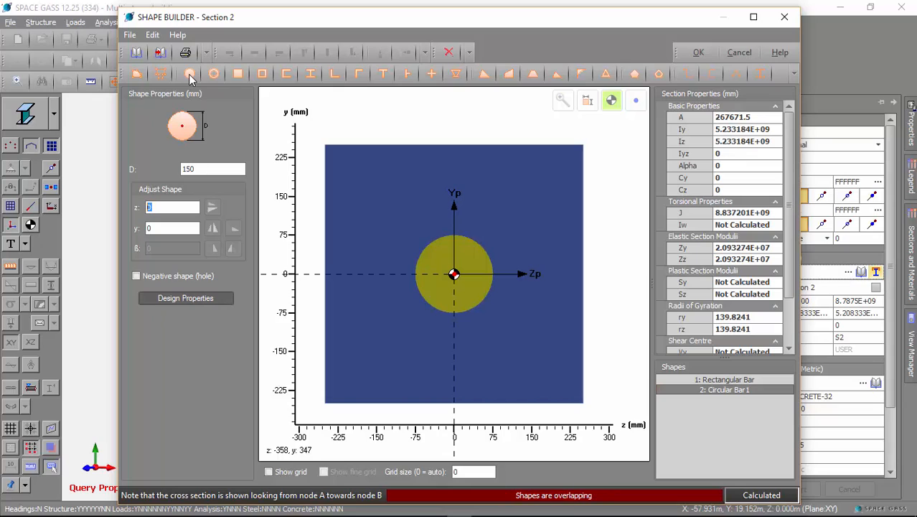
{"action": "left_click", "coordinate": [136, 277]}
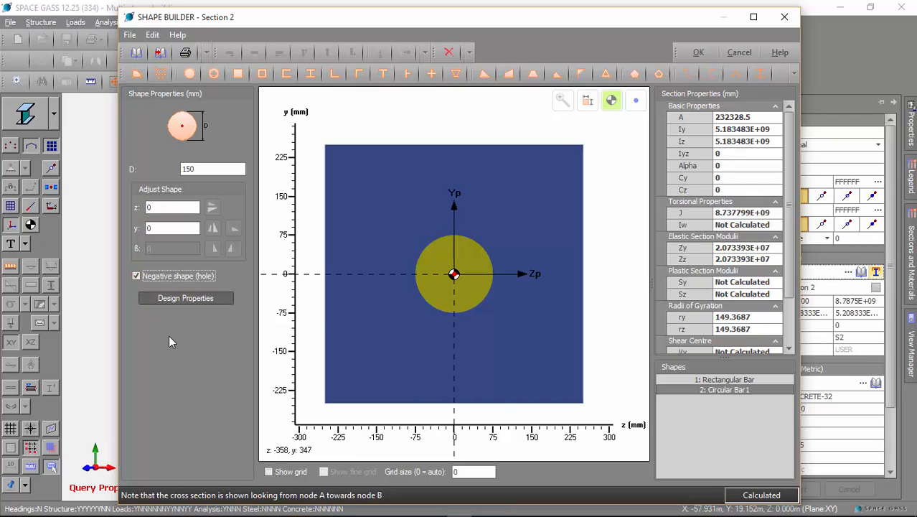
{"action": "left_click", "coordinate": [317, 316]}
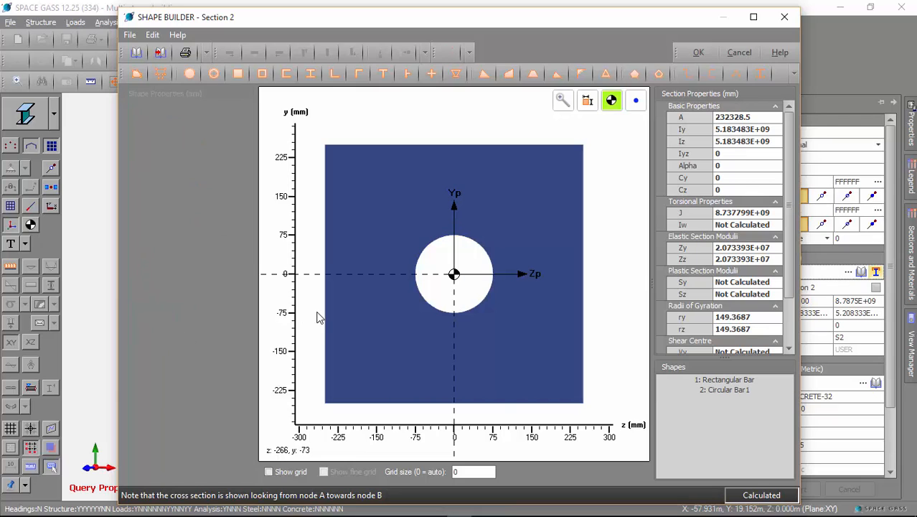
Move the circular hole towards the square section's lower-right corner and abandon the section changes.
{"action": "left_click", "coordinate": [468, 289]}
{"action": "left_click_drag", "start_coordinate": [470, 286], "coordinate": [522, 329]}
{"action": "left_click", "coordinate": [599, 319]}
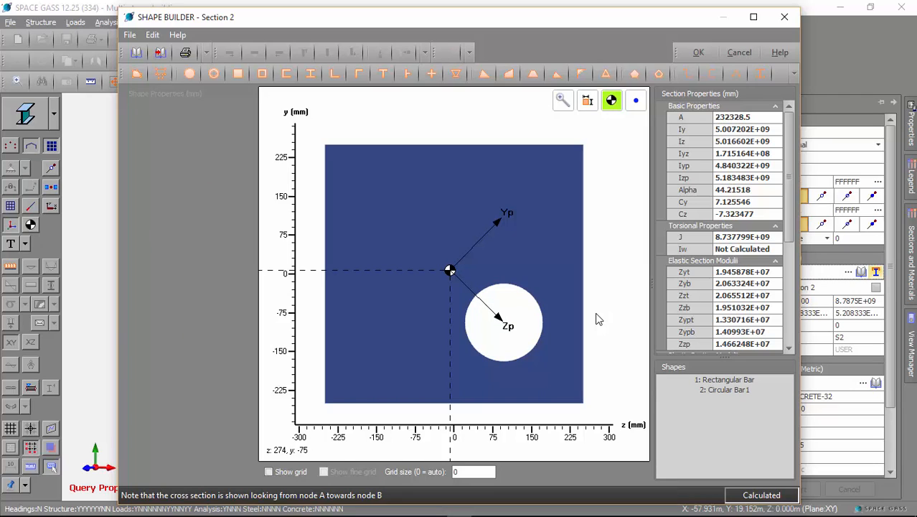
{"action": "left_click", "coordinate": [741, 53]}
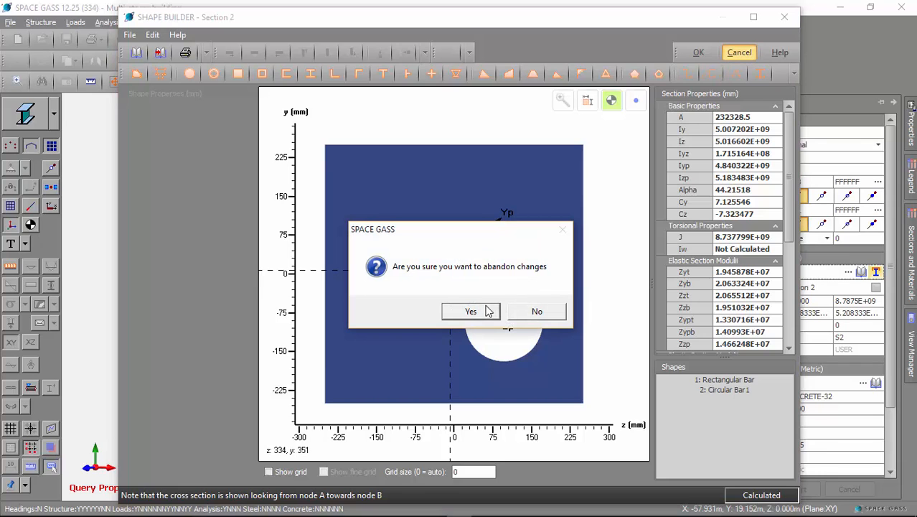
{"action": "left_click", "coordinate": [487, 311]}
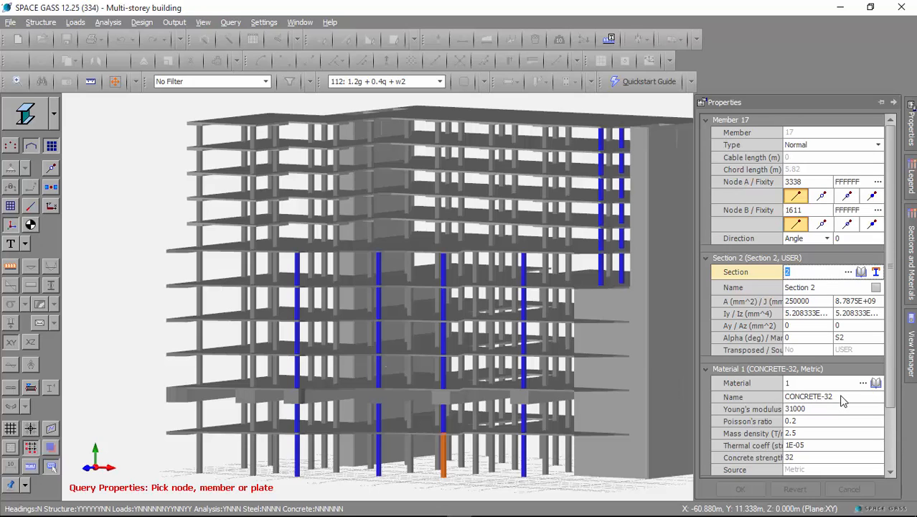
Examine the CONCRETE-32 entry and the other metric grades in the material library for the member's material.
{"action": "left_click", "coordinate": [876, 384]}
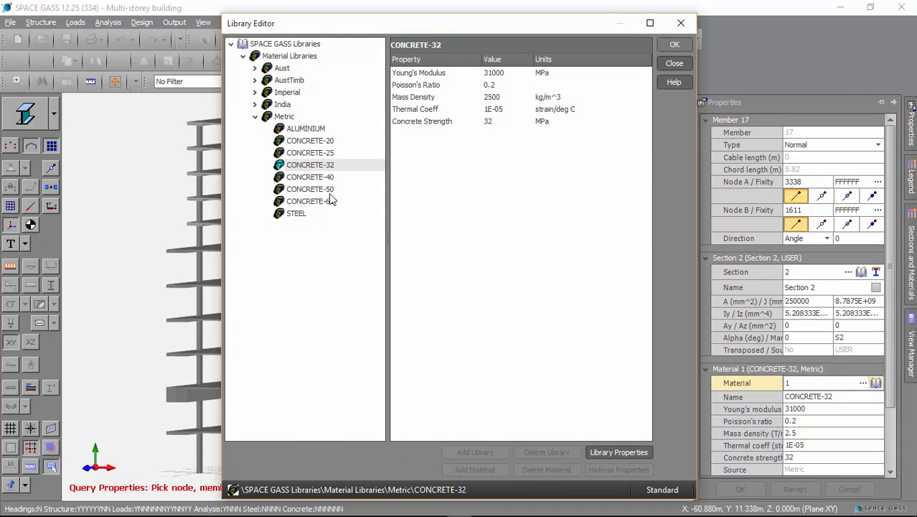
{"action": "left_click", "coordinate": [673, 63]}
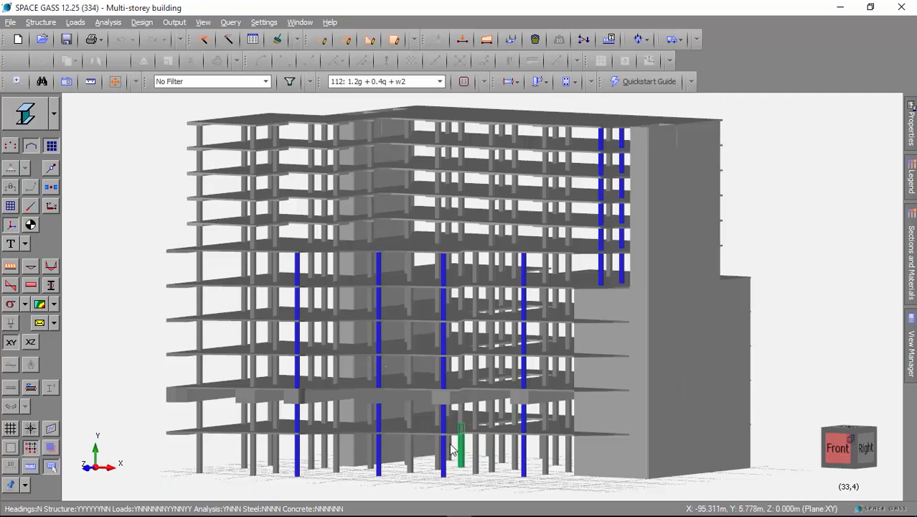
Query the grey ground-level column between the second and third blue columns and inspect its section shape and material.
{"action": "scroll", "coordinate": [435, 460], "scroll_direction": "up", "scroll_amount": 3}
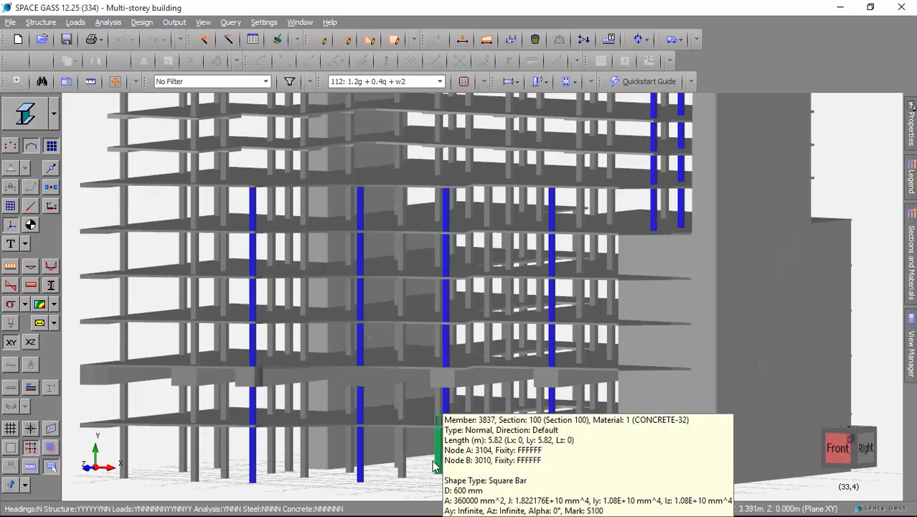
{"action": "middle_click_drag", "start_coordinate": [442, 470], "coordinate": [445, 471]}
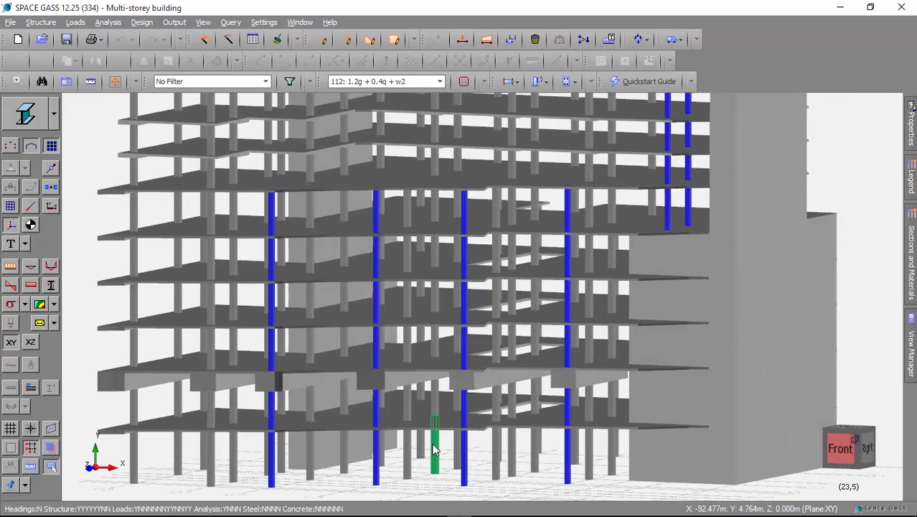
{"action": "left_click", "coordinate": [433, 449]}
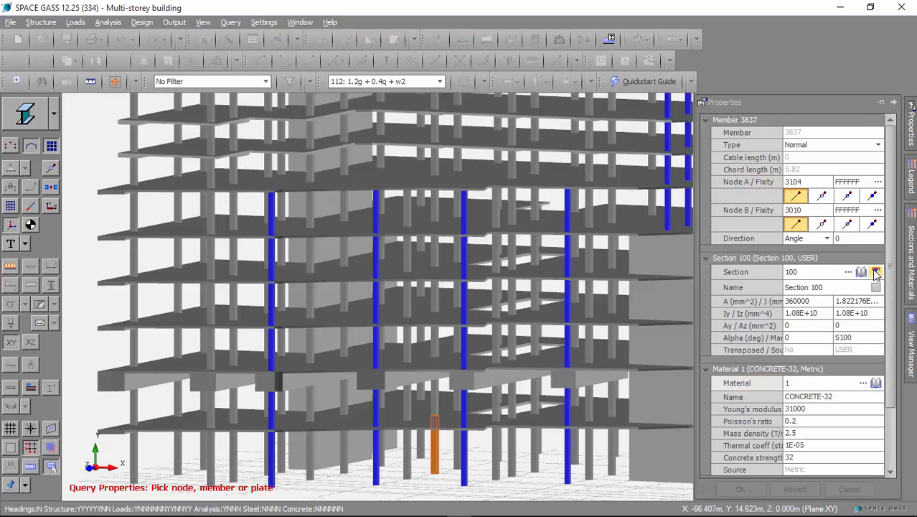
{"action": "left_click", "coordinate": [876, 272]}
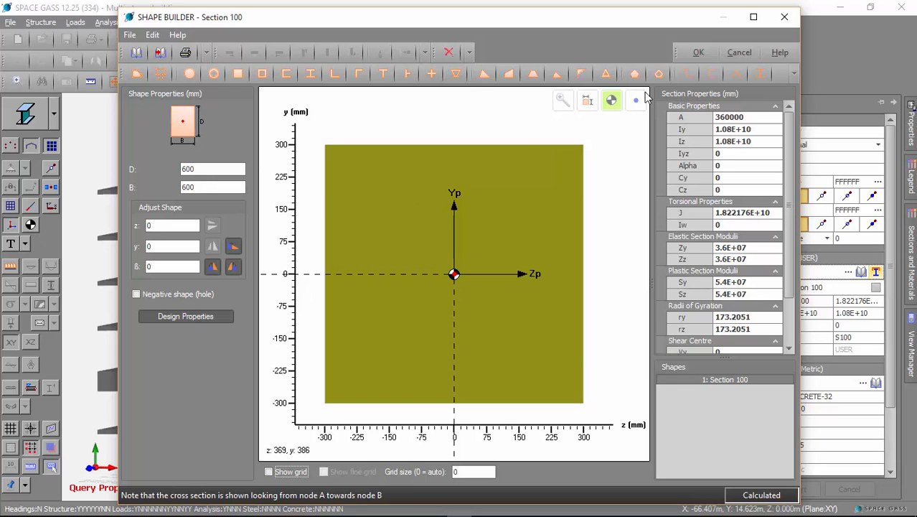
{"action": "left_click", "coordinate": [737, 56]}
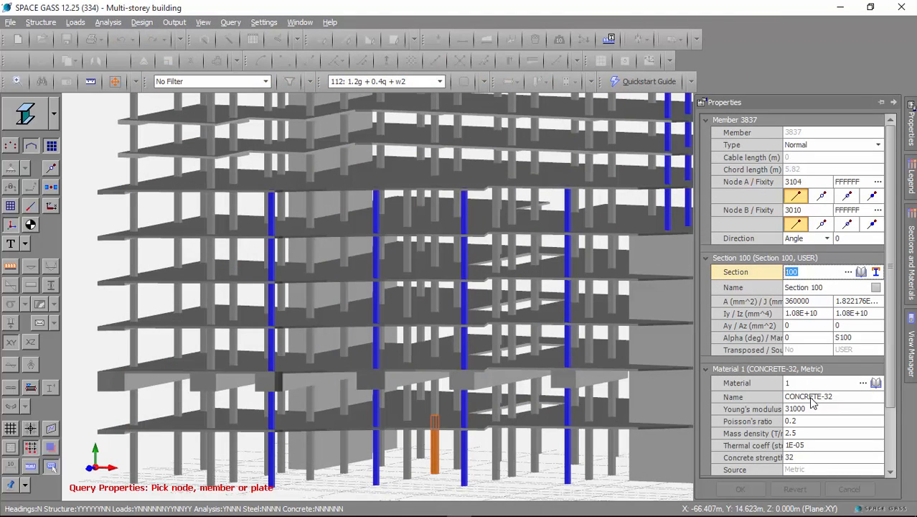
{"action": "left_click", "coordinate": [893, 102]}
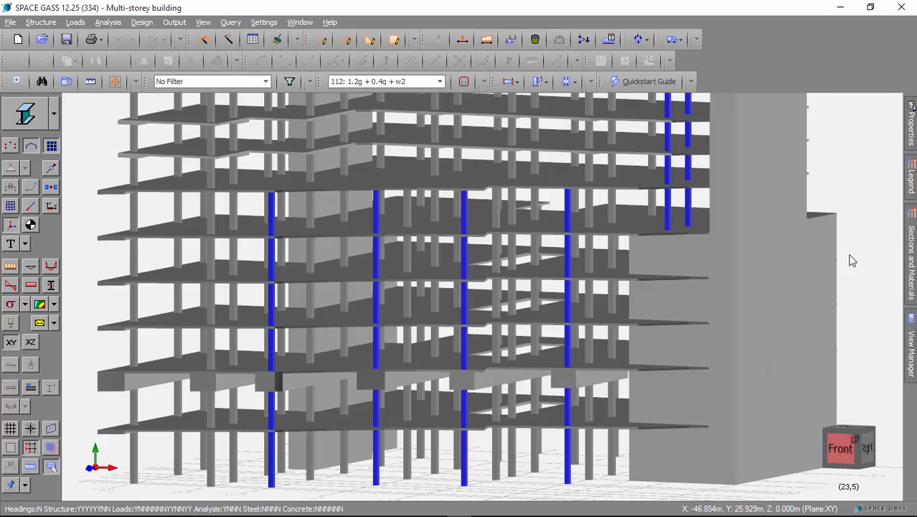
List the model's sections and materials and highlight the Section 2 members, followed by the Section 100 members.
{"action": "left_click", "coordinate": [912, 251]}
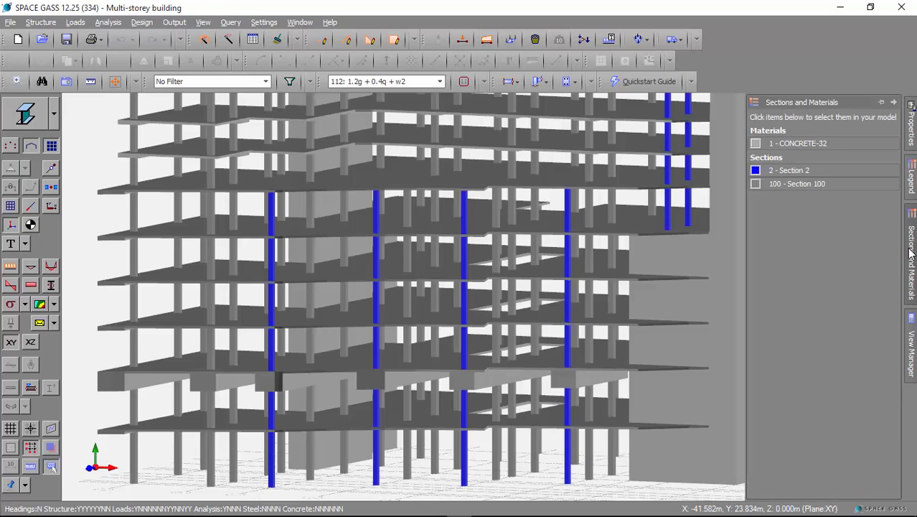
{"action": "left_click", "coordinate": [788, 170]}
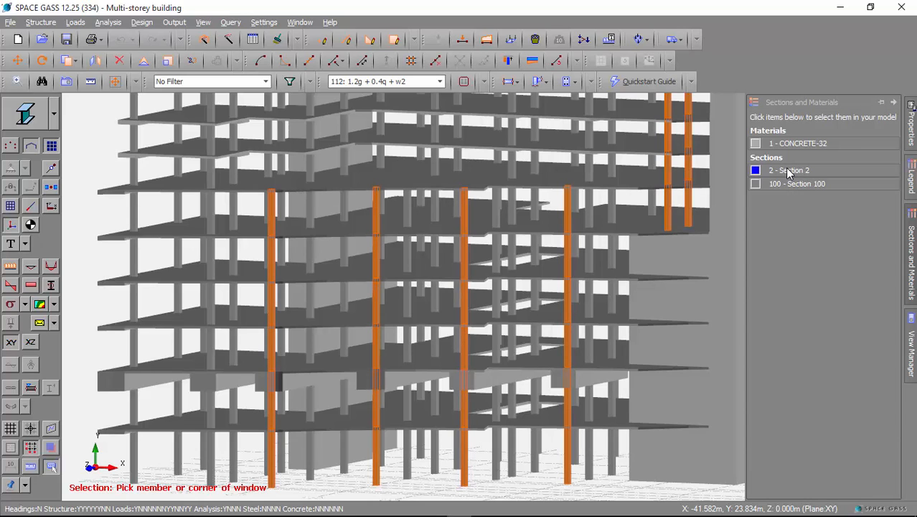
{"action": "left_click", "coordinate": [789, 183]}
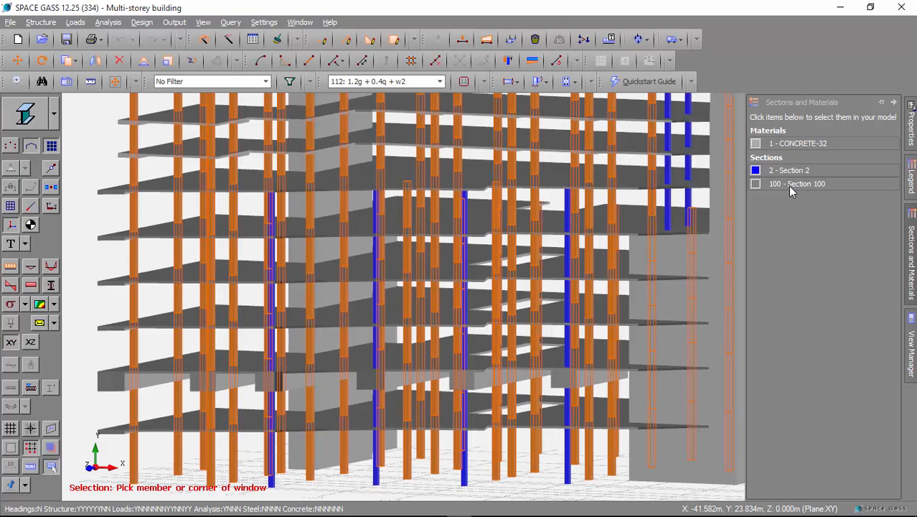
Highlight all CONCRETE-32 members, followed by all CONCRETE-32 plates, and clear the selection.
{"action": "left_click", "coordinate": [803, 147]}
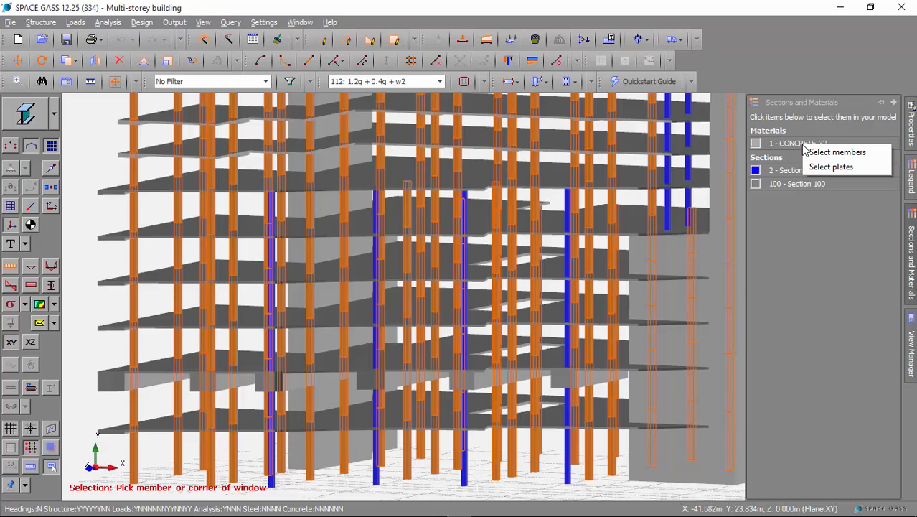
{"action": "left_click", "coordinate": [830, 152]}
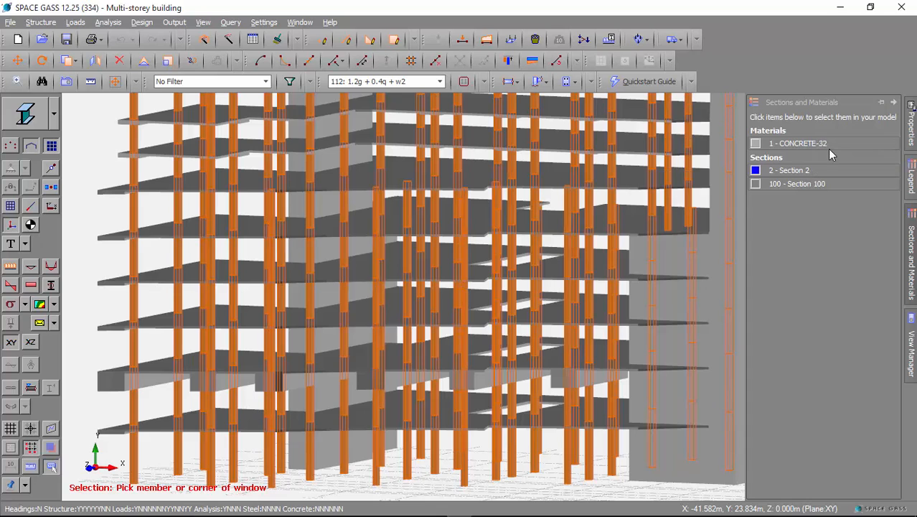
{"action": "left_click", "coordinate": [823, 146]}
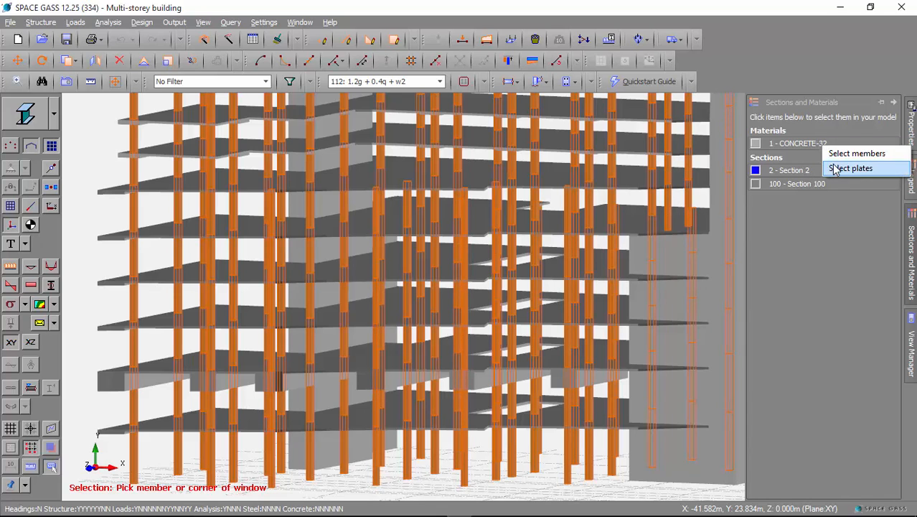
{"action": "left_click", "coordinate": [835, 169]}
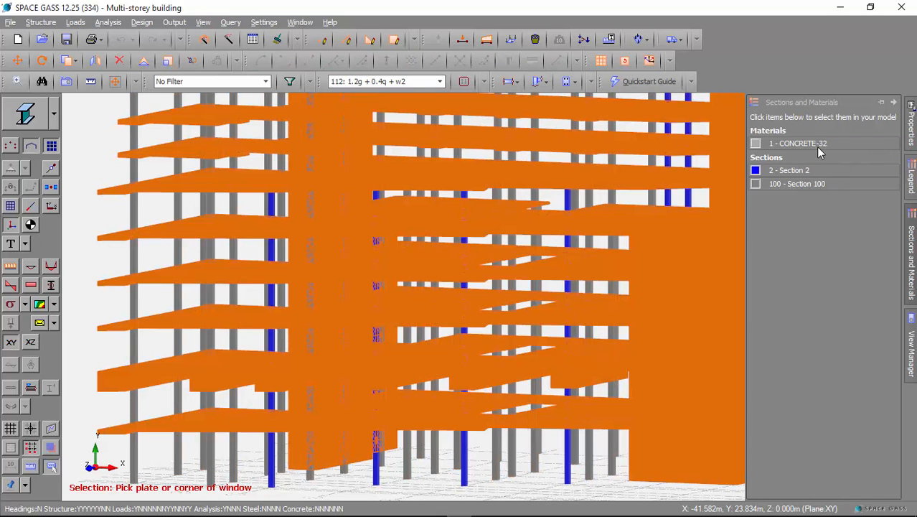
{"action": "left_click", "coordinate": [822, 145]}
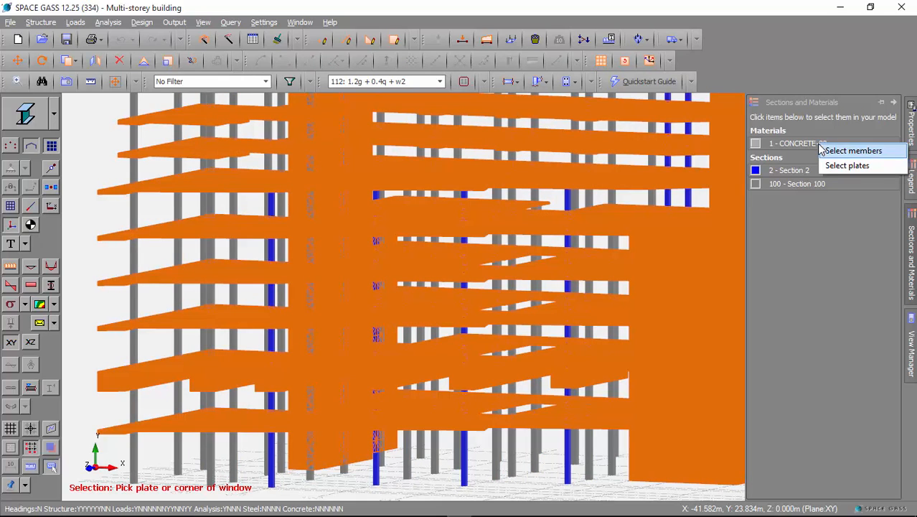
{"action": "left_click", "coordinate": [821, 204]}
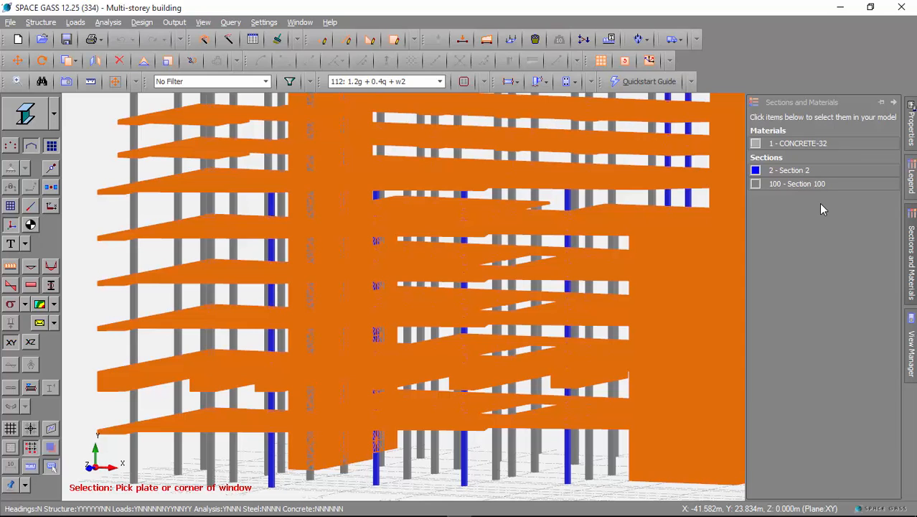
{"action": "left_click", "coordinate": [894, 103]}
{"action": "key", "text": "Escape"}
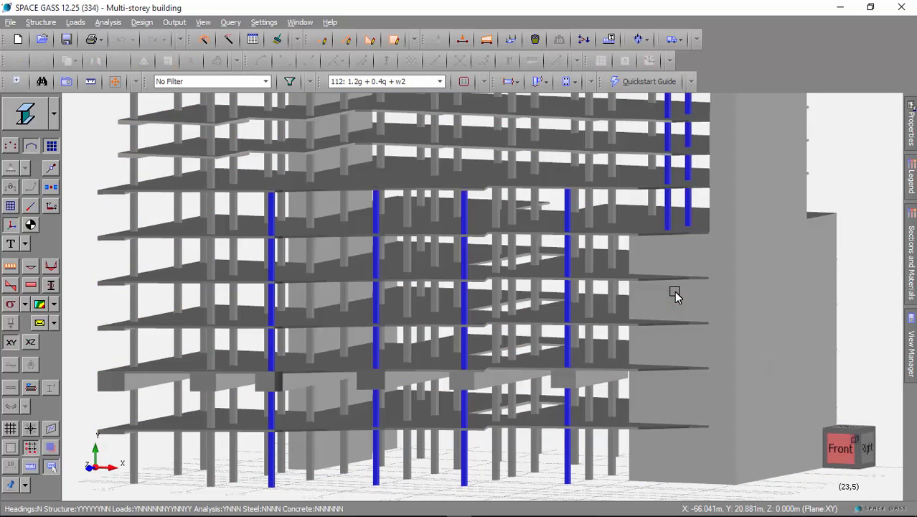
Open the reinforced concrete column design for the grey ground-level column between the second and third blue columns, using AS3600 2009.
{"action": "mouse_move", "coordinate": [675, 291]}
{"action": "mouse_move", "coordinate": [436, 449]}
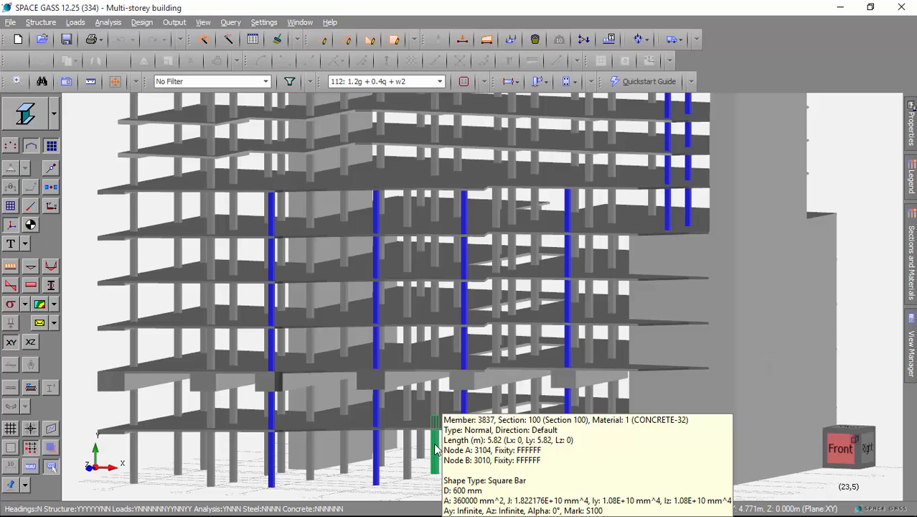
{"action": "left_click", "coordinate": [435, 447]}
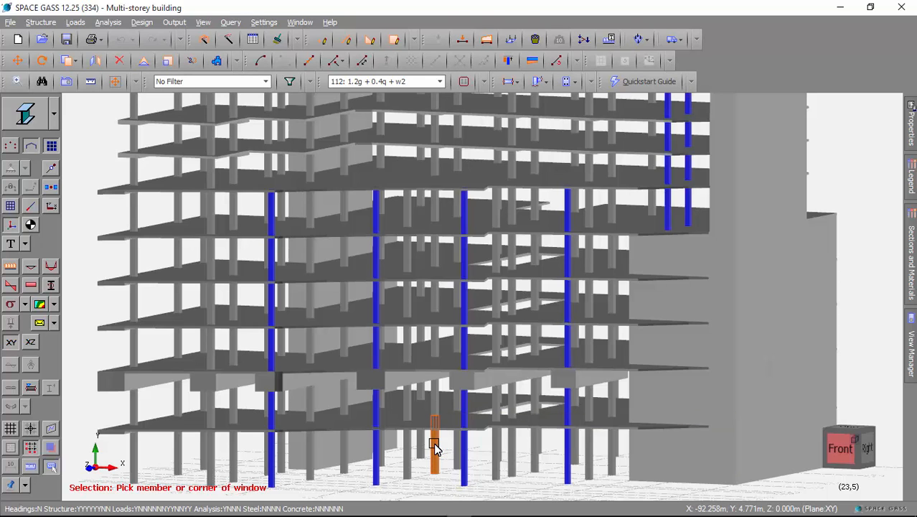
{"action": "right_click", "coordinate": [436, 448]}
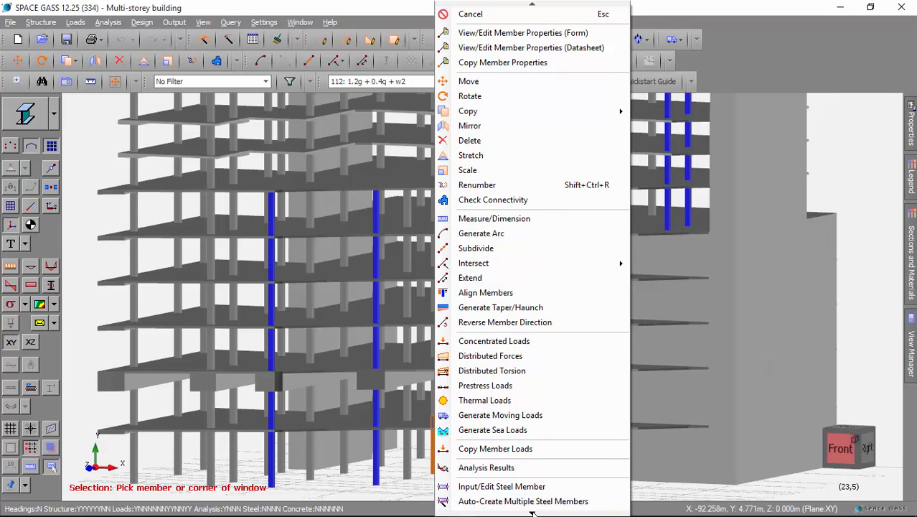
{"action": "mouse_move", "coordinate": [531, 512]}
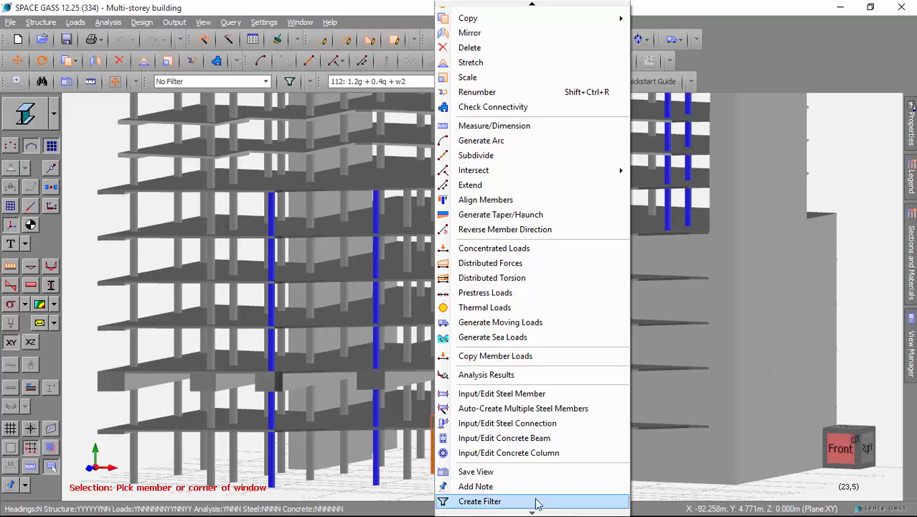
{"action": "left_click", "coordinate": [549, 453]}
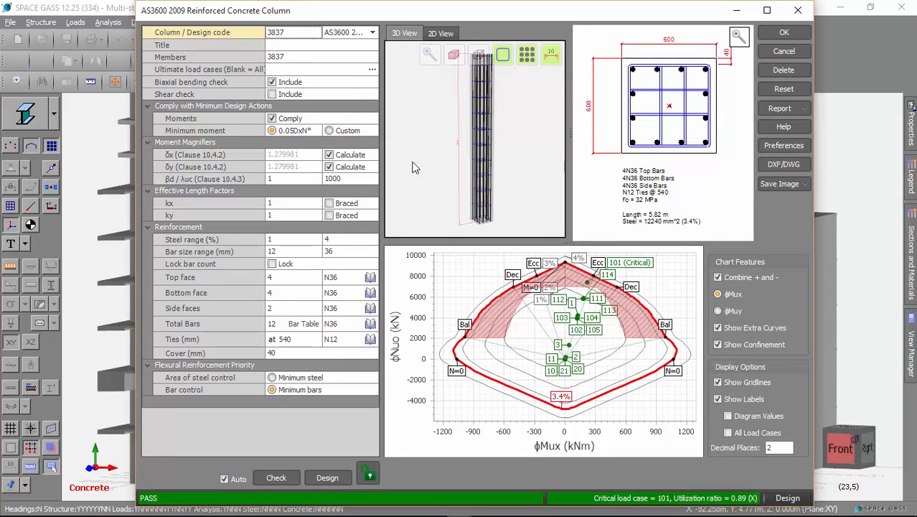
{"action": "left_click", "coordinate": [341, 33]}
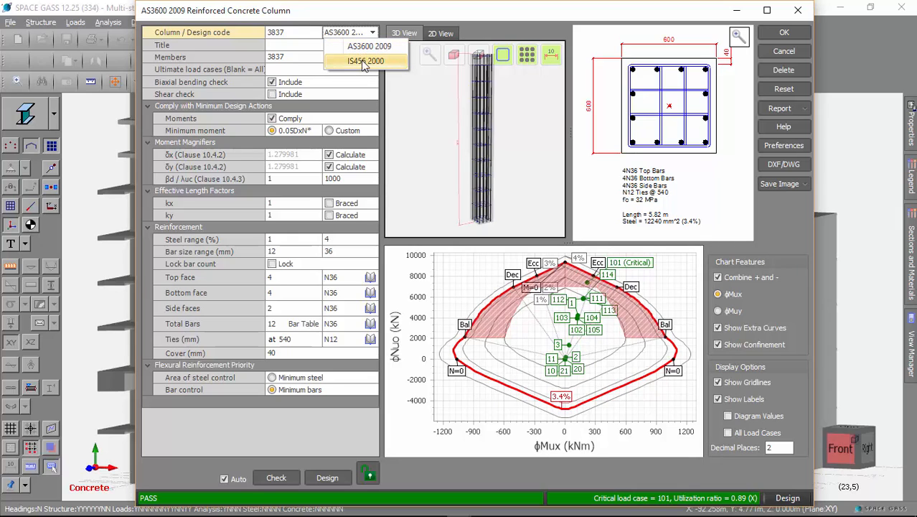
{"action": "left_click", "coordinate": [364, 48]}
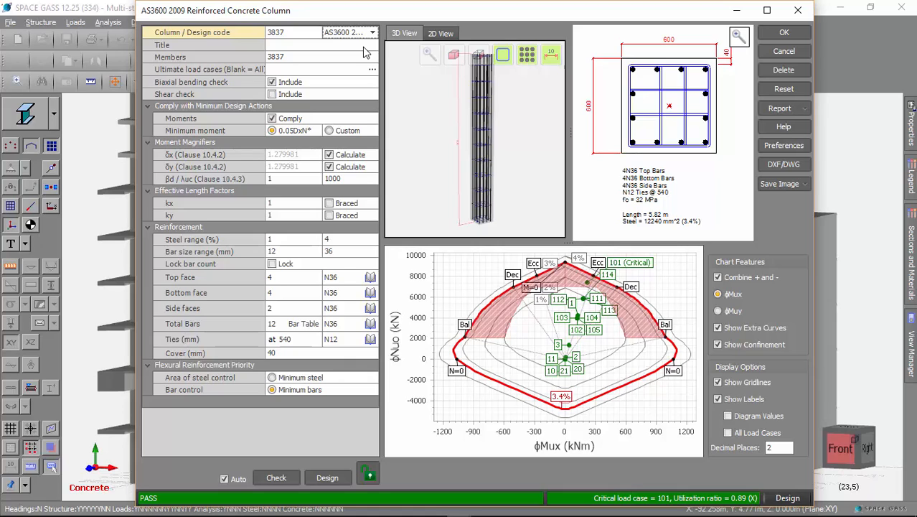
Title the reinforced concrete column design "Level 0, F4" and accept it.
{"action": "left_click", "coordinate": [363, 46]}
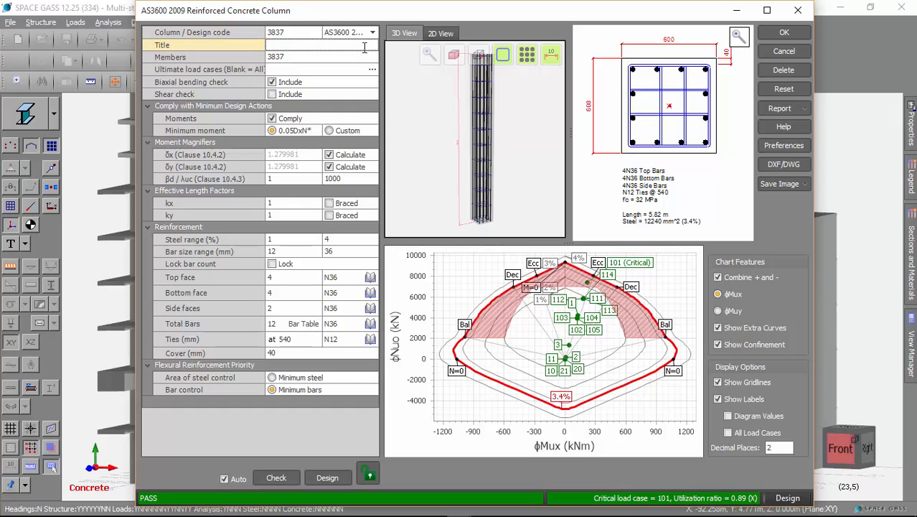
{"action": "type", "text": "Level 0, F4"}
{"action": "key", "text": "Tab"}
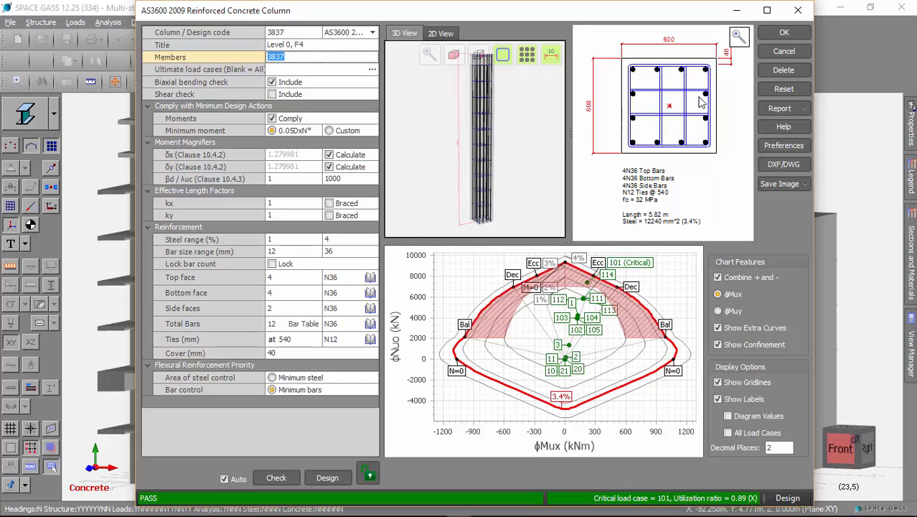
{"action": "left_click", "coordinate": [777, 36]}
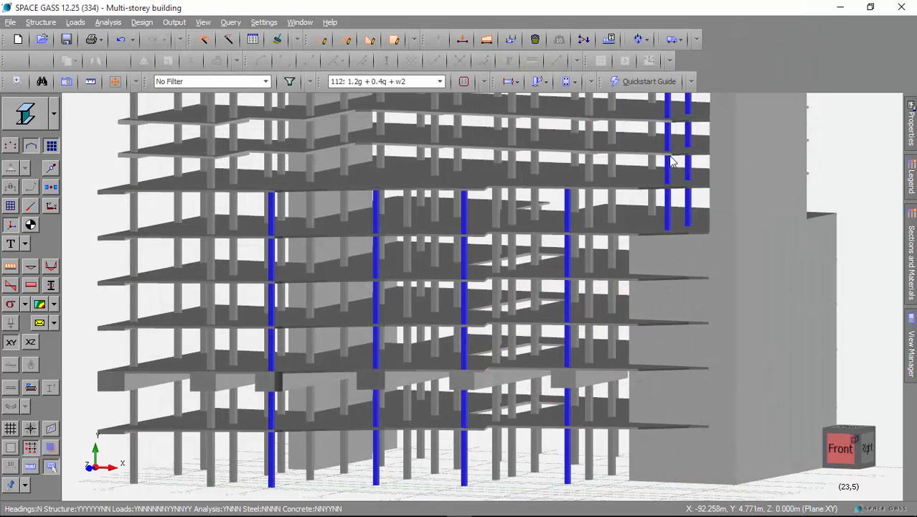
Reopen the concrete column design for the grey ground-level column between the second and third blue columns.
{"action": "left_click", "coordinate": [432, 452]}
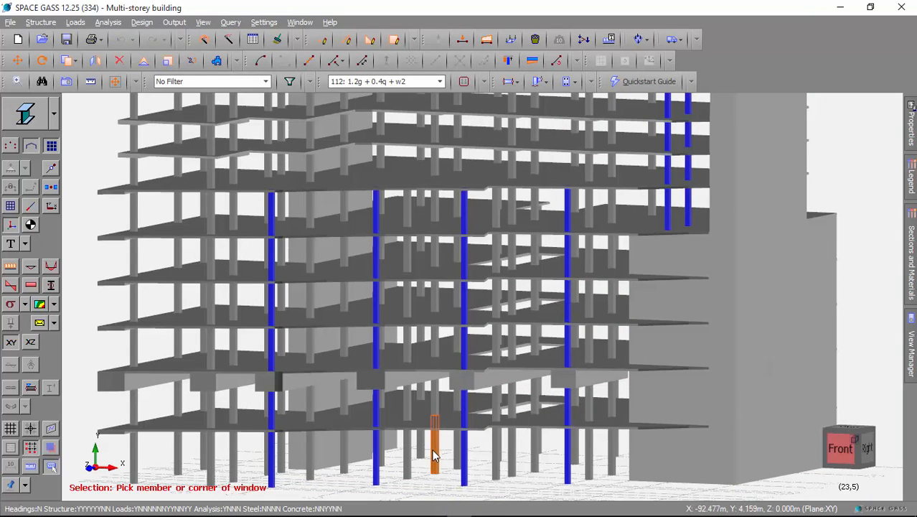
{"action": "left_click", "coordinate": [566, 82]}
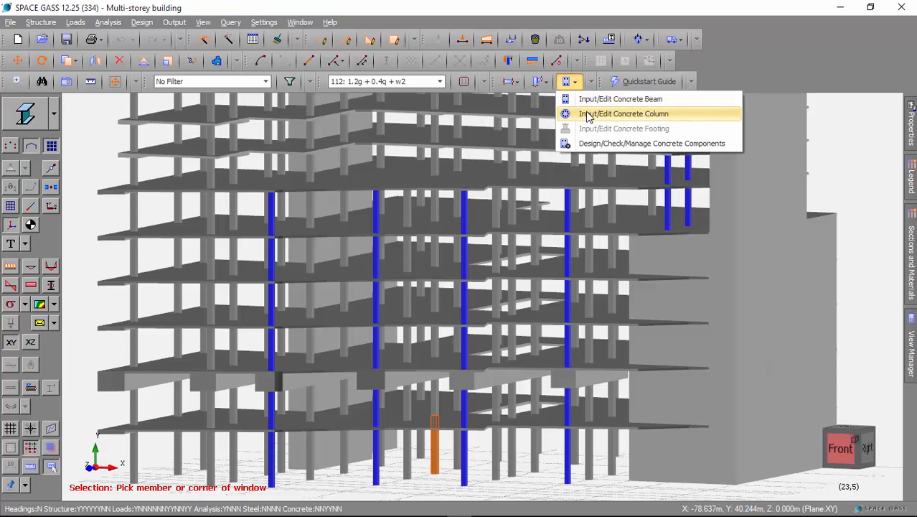
{"action": "left_click", "coordinate": [587, 114]}
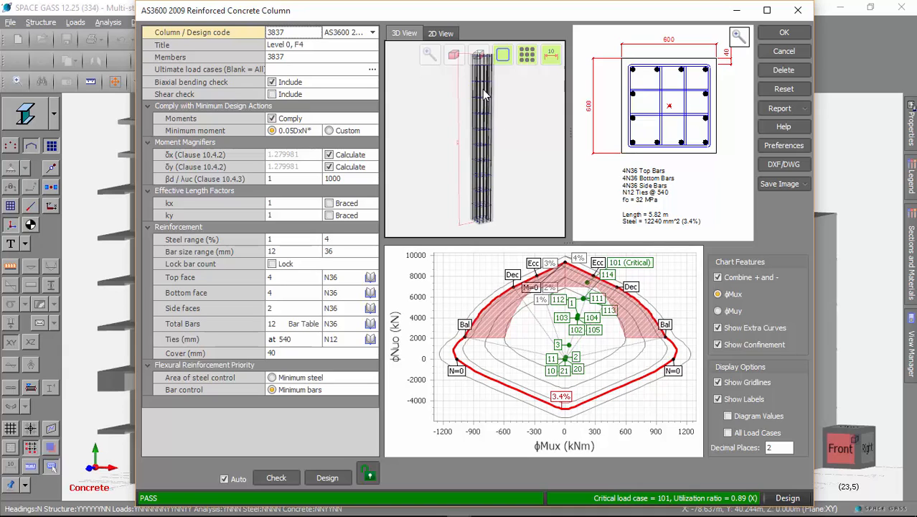
Examine the column's reinforcement cage in 3D, toggling the display of the ties, the longitudinal bars and the dimensions in turn.
{"action": "left_click_drag", "start_coordinate": [482, 88], "coordinate": [513, 175]}
{"action": "scroll", "coordinate": [477, 169], "scroll_direction": "up", "scroll_amount": 3}
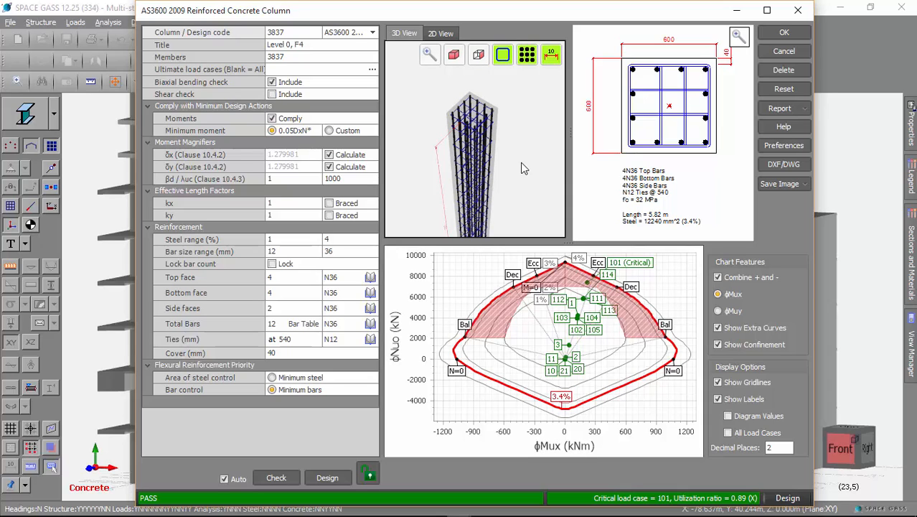
{"action": "scroll", "coordinate": [521, 163], "scroll_direction": "up", "scroll_amount": 3}
{"action": "scroll", "coordinate": [522, 163], "scroll_direction": "down", "scroll_amount": 4}
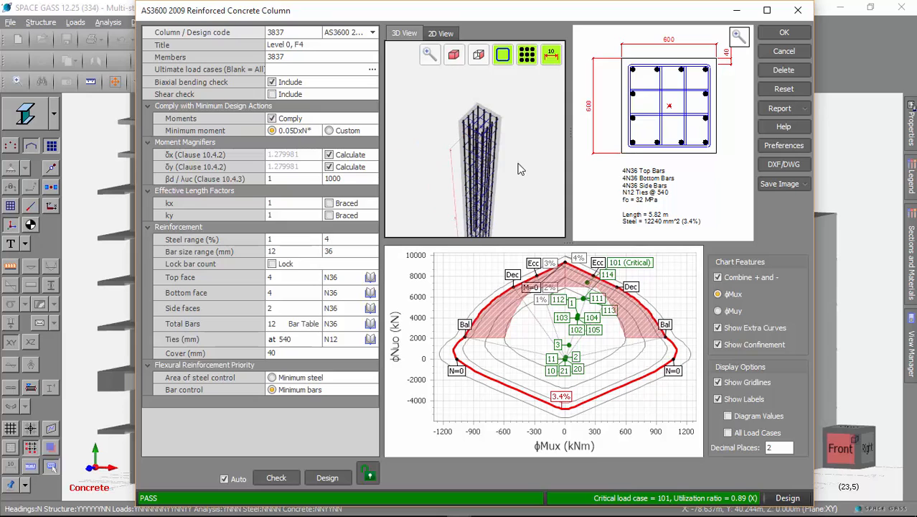
{"action": "middle_click_drag", "start_coordinate": [488, 164], "coordinate": [469, 139]}
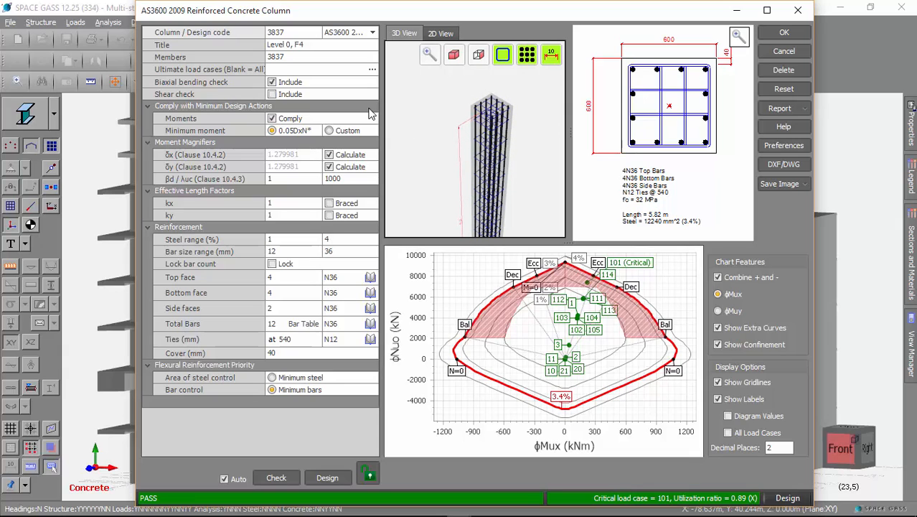
{"action": "left_click", "coordinate": [504, 56]}
{"action": "left_click", "coordinate": [503, 56]}
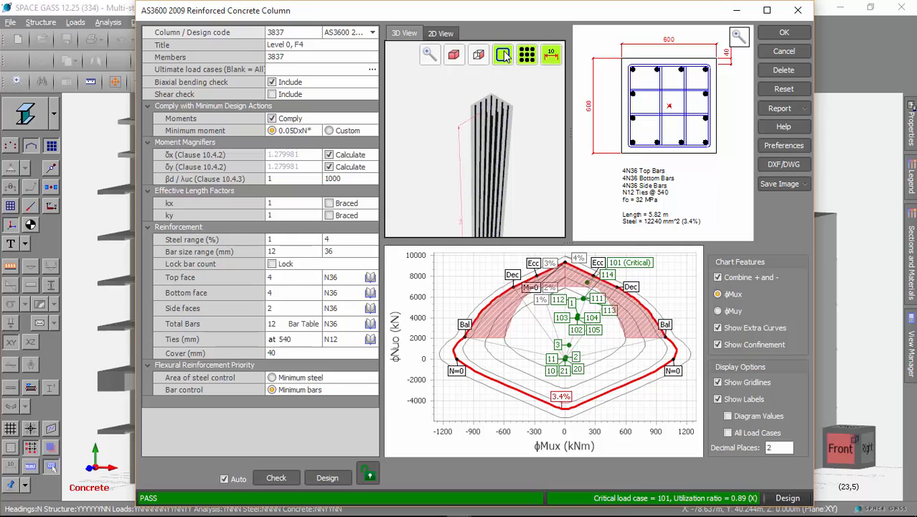
{"action": "left_click", "coordinate": [528, 56]}
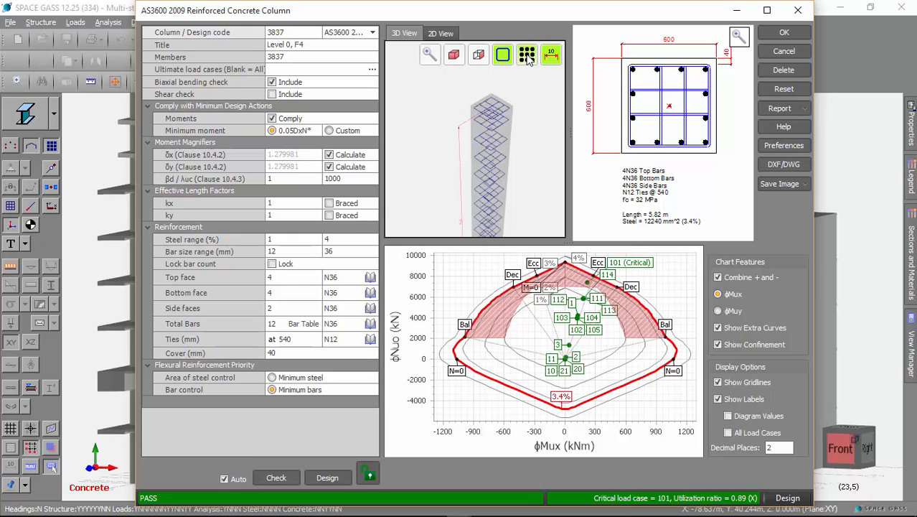
{"action": "left_click", "coordinate": [527, 56]}
{"action": "left_click", "coordinate": [552, 56]}
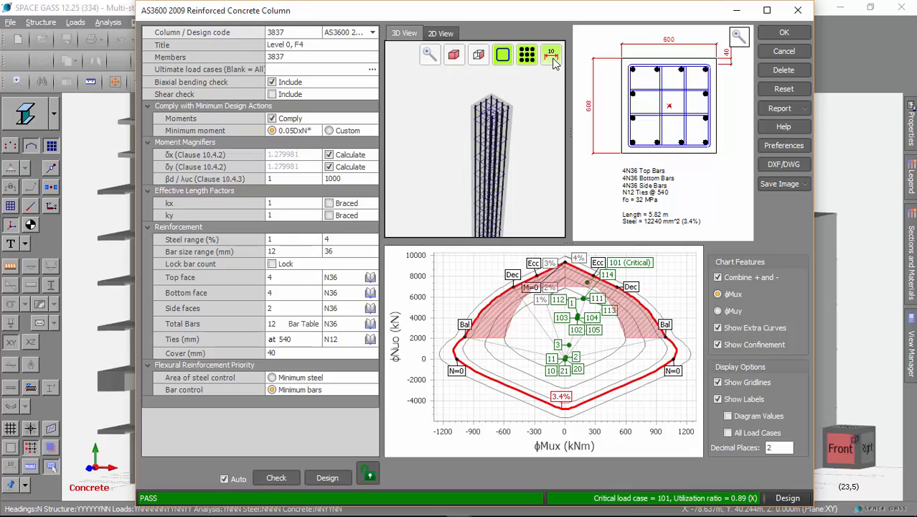
Examine the column's 2D elevation, including its bar marker, tie spacing and length dimension, and return to the 3D view.
{"action": "left_click", "coordinate": [446, 35]}
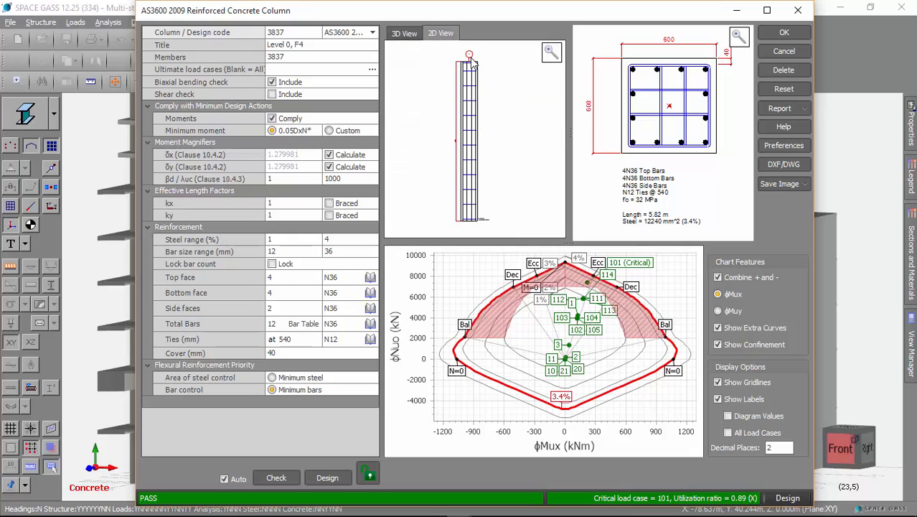
{"action": "scroll", "coordinate": [473, 61], "scroll_direction": "up", "scroll_amount": 1}
{"action": "scroll", "coordinate": [473, 61], "scroll_direction": "up", "scroll_amount": 2}
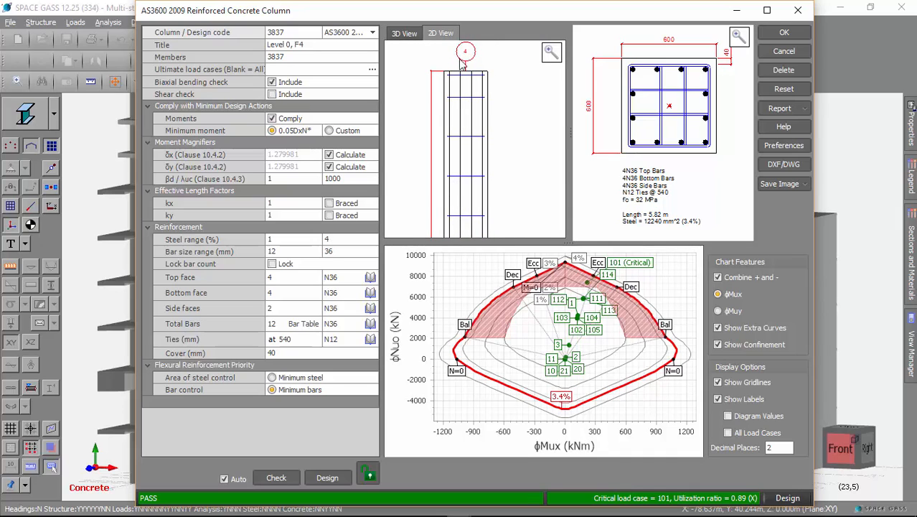
{"action": "scroll", "coordinate": [472, 139], "scroll_direction": "down", "scroll_amount": 2}
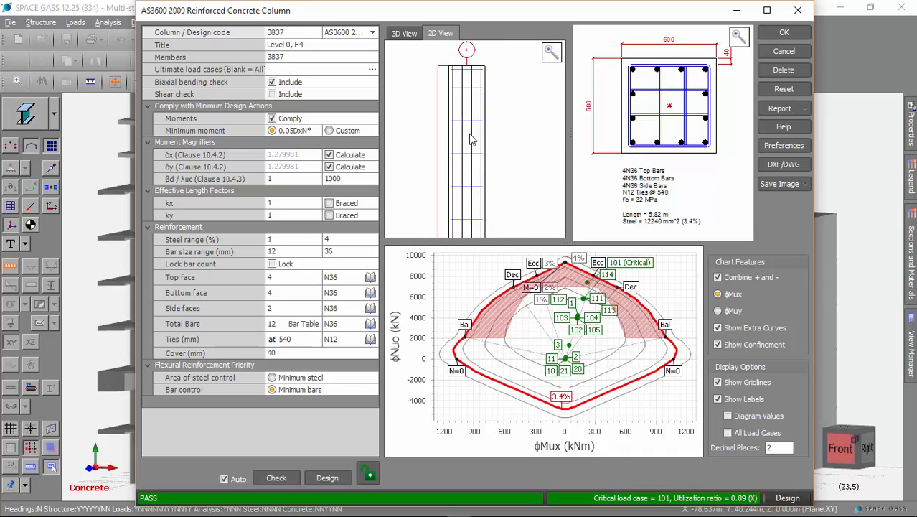
{"action": "scroll", "coordinate": [445, 207], "scroll_direction": "up", "scroll_amount": 4}
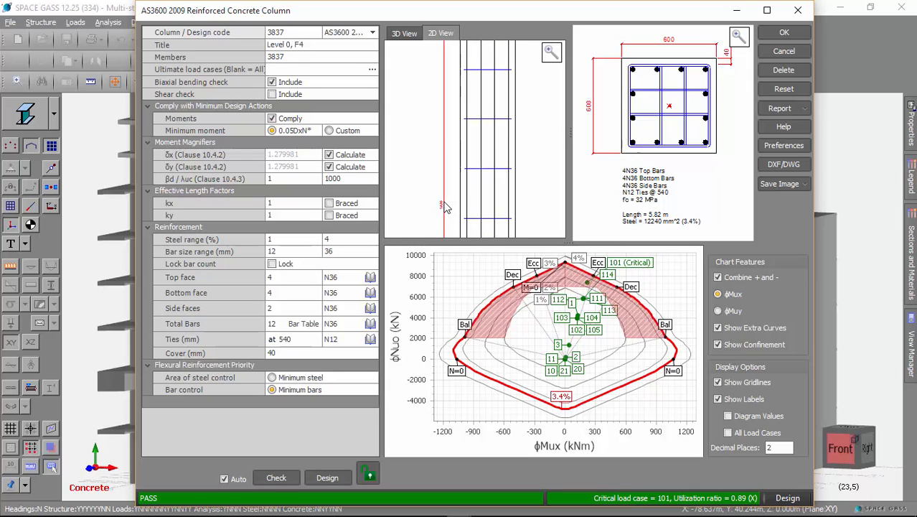
{"action": "scroll", "coordinate": [444, 206], "scroll_direction": "down", "scroll_amount": 4}
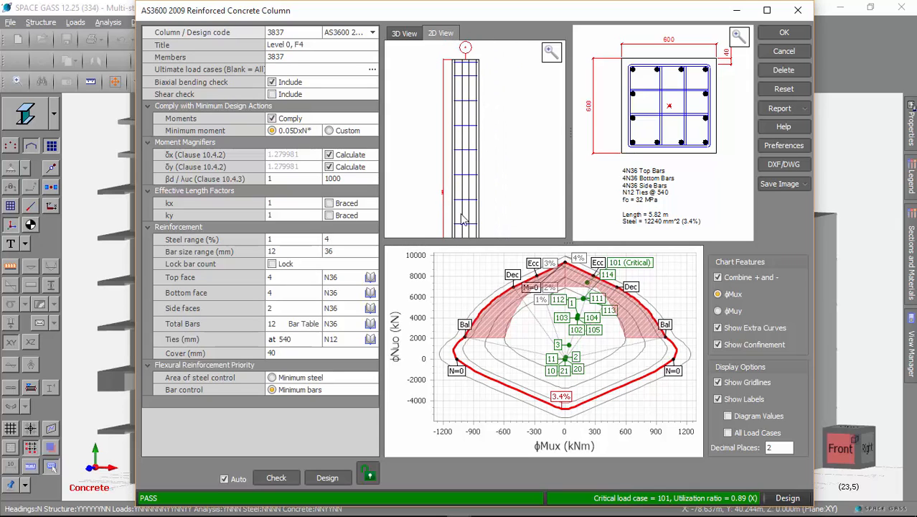
{"action": "scroll", "coordinate": [465, 163], "scroll_direction": "down", "scroll_amount": 2}
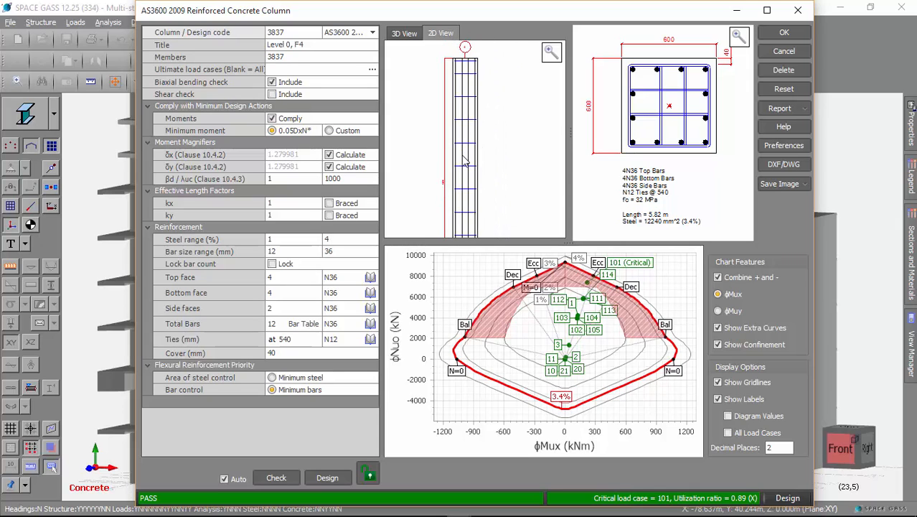
{"action": "left_click", "coordinate": [402, 34]}
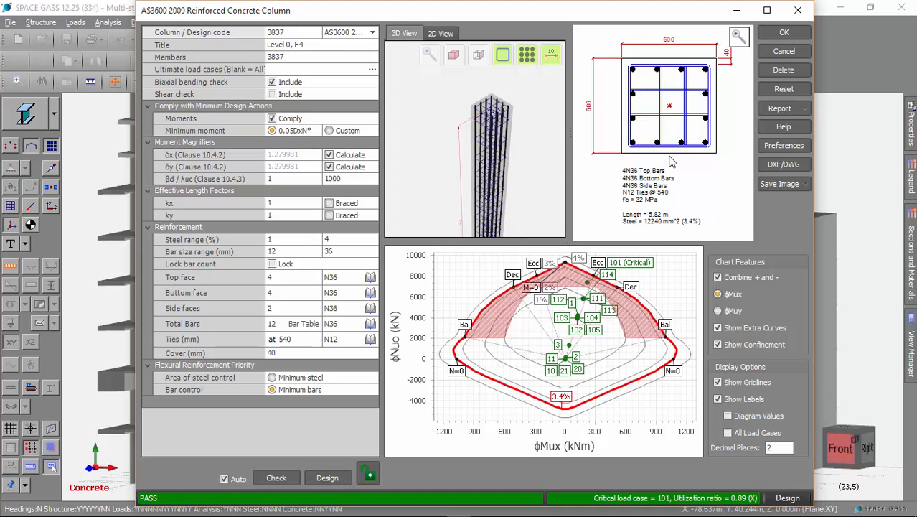
Inspect the column's cross-section drawing with its bar layout, ties and reinforcement notes up close, and restore the full section.
{"action": "scroll", "coordinate": [672, 160], "scroll_direction": "up", "scroll_amount": 1}
{"action": "scroll", "coordinate": [672, 160], "scroll_direction": "up", "scroll_amount": 1}
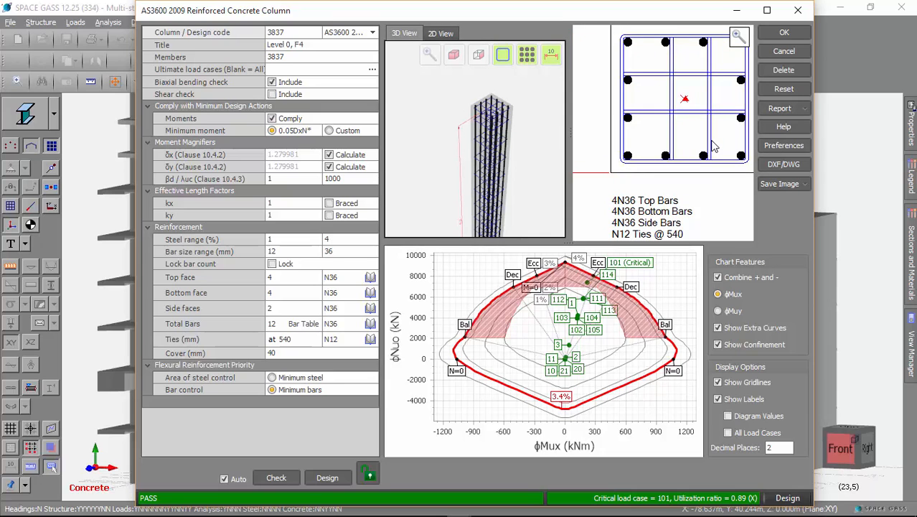
{"action": "scroll", "coordinate": [666, 190], "scroll_direction": "up", "scroll_amount": 1}
{"action": "scroll", "coordinate": [666, 190], "scroll_direction": "down", "scroll_amount": 4}
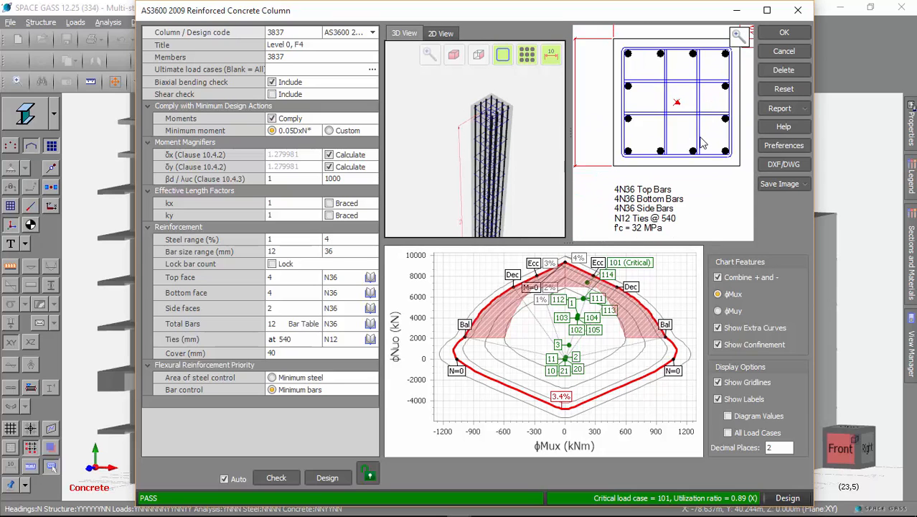
{"action": "scroll", "coordinate": [702, 144], "scroll_direction": "down", "scroll_amount": 2}
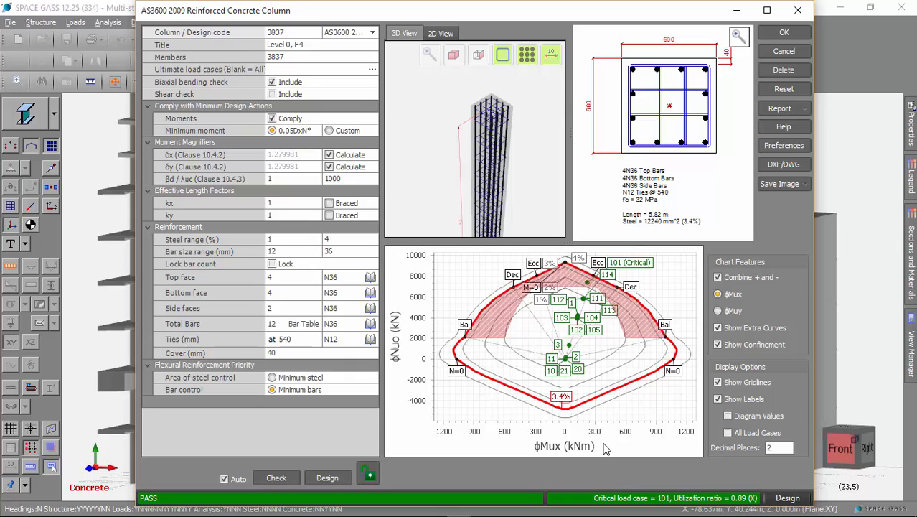
Examine the φMux interaction diagram around the origin, the tension region and the critical load case points.
{"action": "mouse_move", "coordinate": [572, 363]}
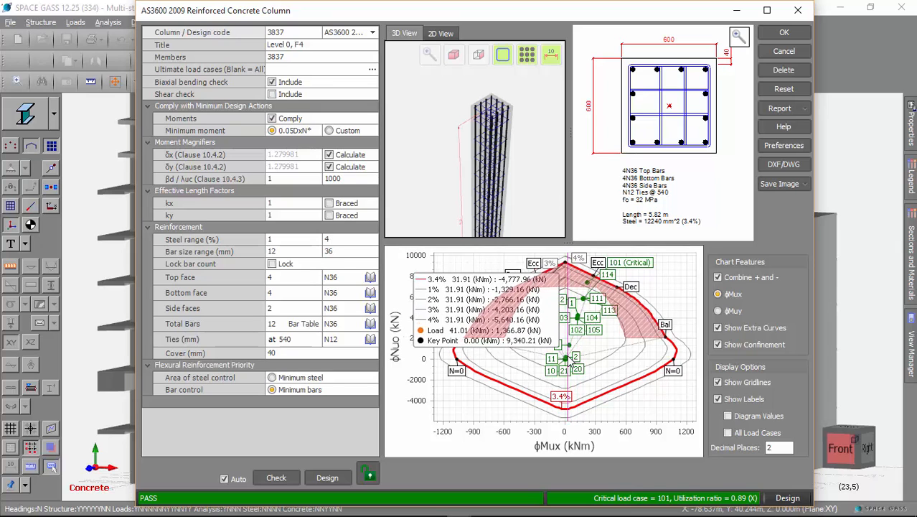
{"action": "scroll", "coordinate": [570, 365], "scroll_direction": "up", "scroll_amount": 3}
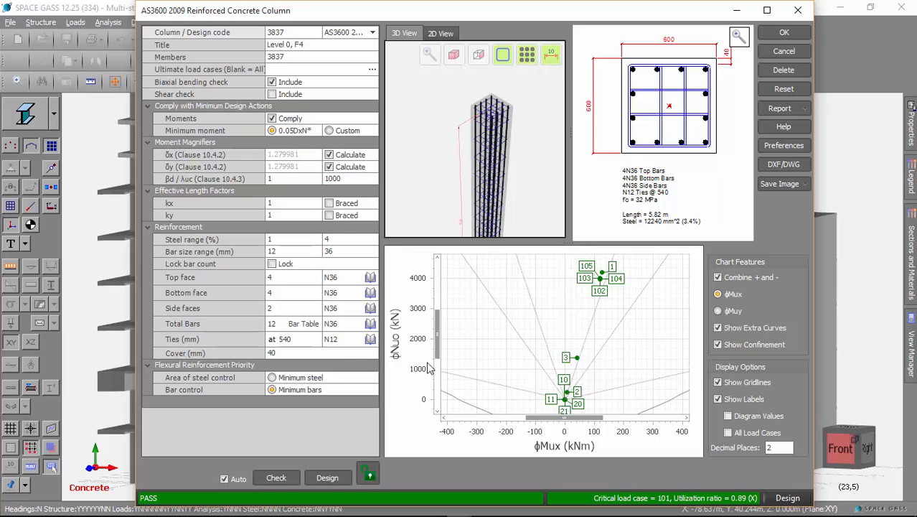
{"action": "left_click_drag", "start_coordinate": [437, 334], "coordinate": [440, 376]}
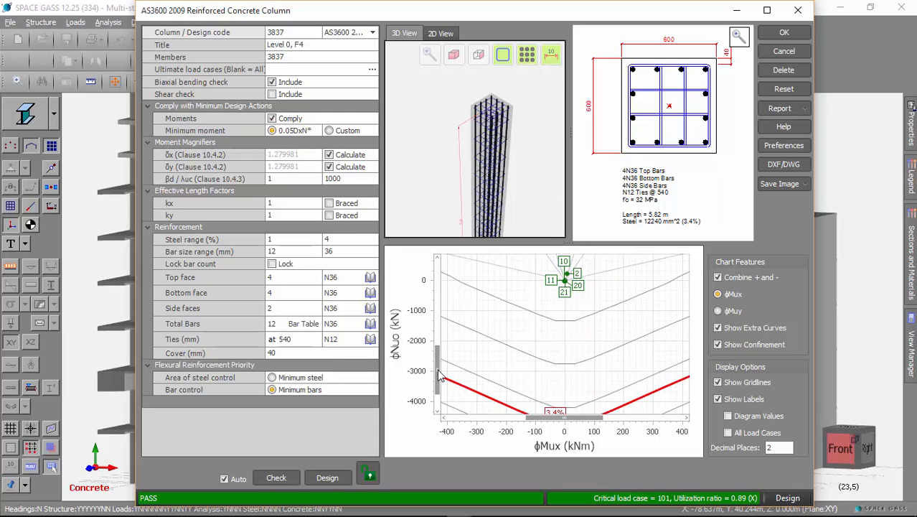
{"action": "scroll", "coordinate": [571, 343], "scroll_direction": "down", "scroll_amount": 2}
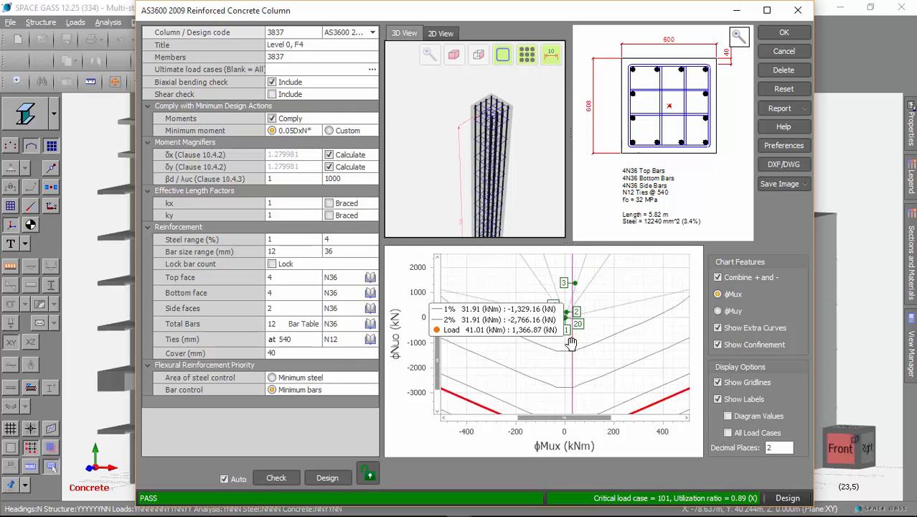
{"action": "scroll", "coordinate": [571, 343], "scroll_direction": "down", "scroll_amount": 3}
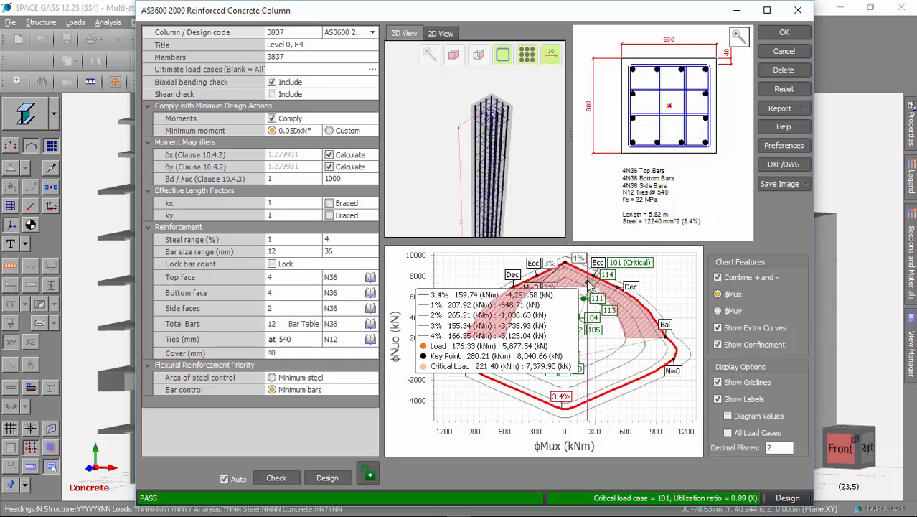
{"action": "scroll", "coordinate": [589, 286], "scroll_direction": "up", "scroll_amount": 2}
{"action": "scroll", "coordinate": [589, 286], "scroll_direction": "down", "scroll_amount": 2}
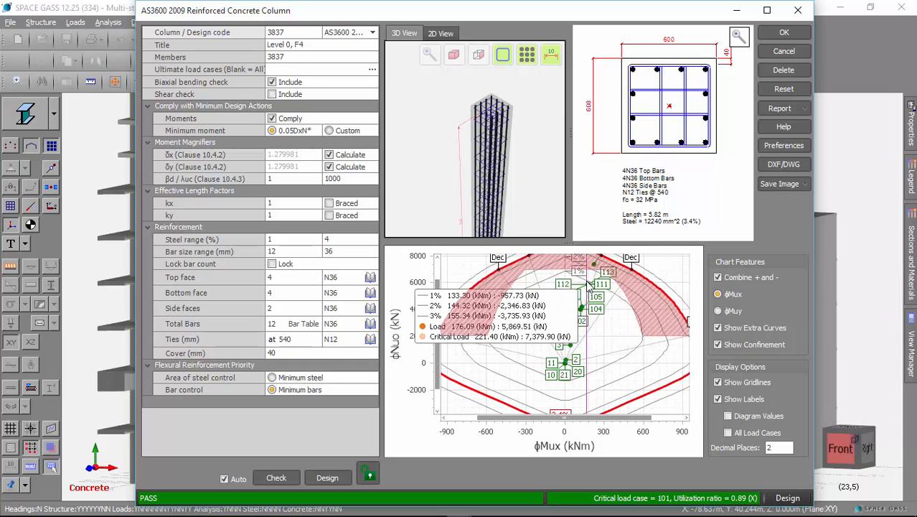
{"action": "scroll", "coordinate": [593, 294], "scroll_direction": "down", "scroll_amount": 2}
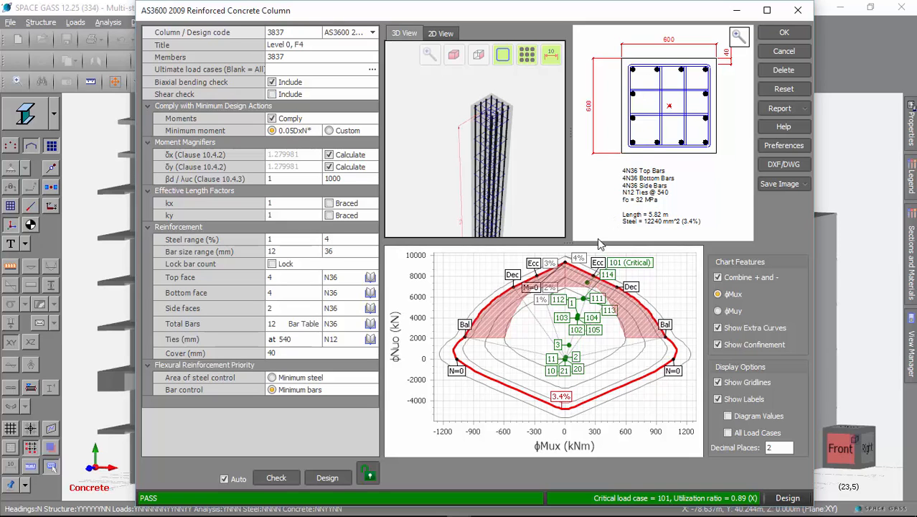
Switch the interaction diagram to φMuy, separate positive and negative moments, and view the φMux+, φMux- and φMuy- charts.
{"action": "mouse_move", "coordinate": [580, 288]}
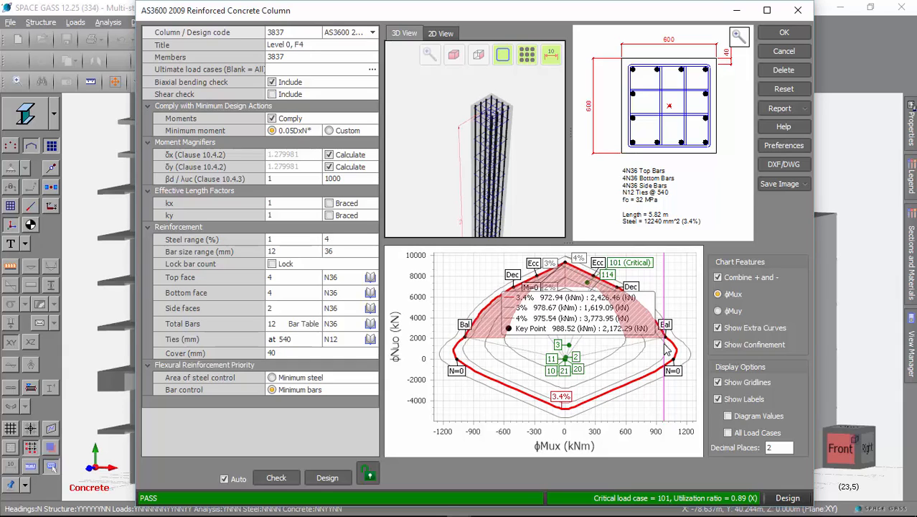
{"action": "left_click", "coordinate": [719, 311]}
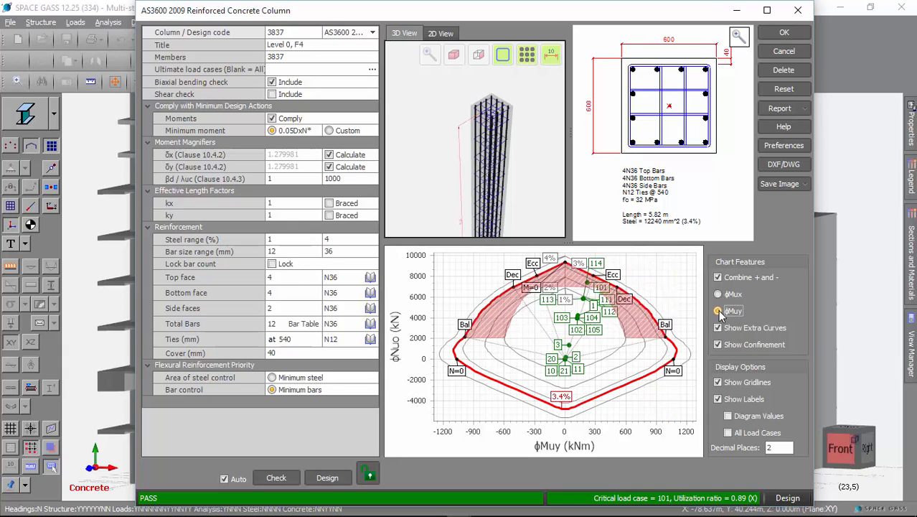
{"action": "left_click", "coordinate": [717, 277]}
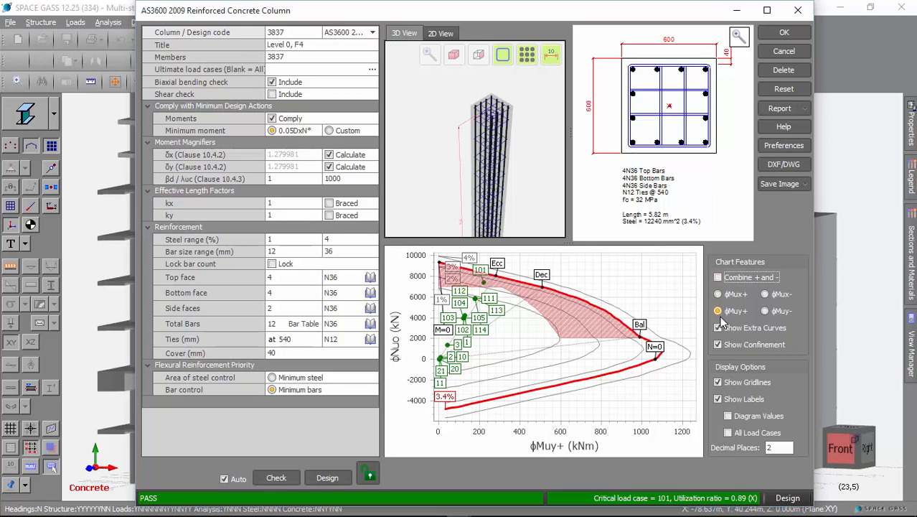
{"action": "left_click", "coordinate": [717, 295]}
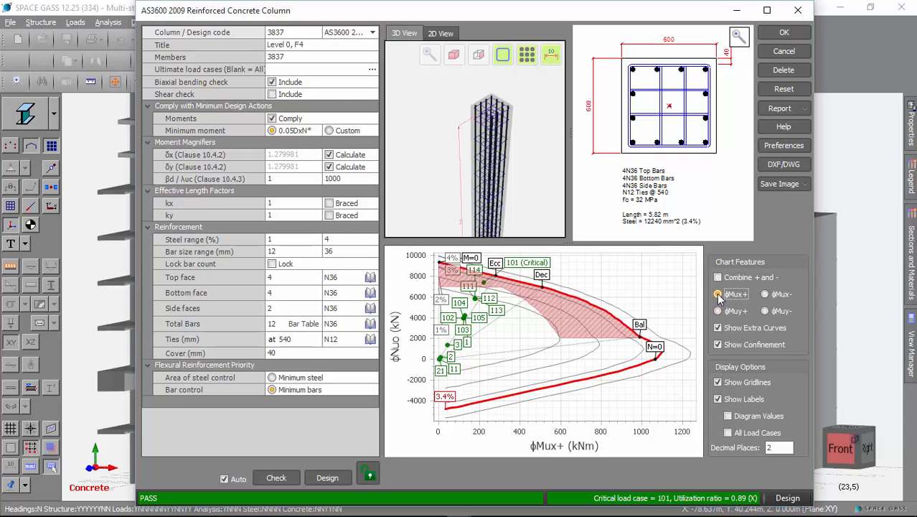
{"action": "left_click", "coordinate": [766, 294]}
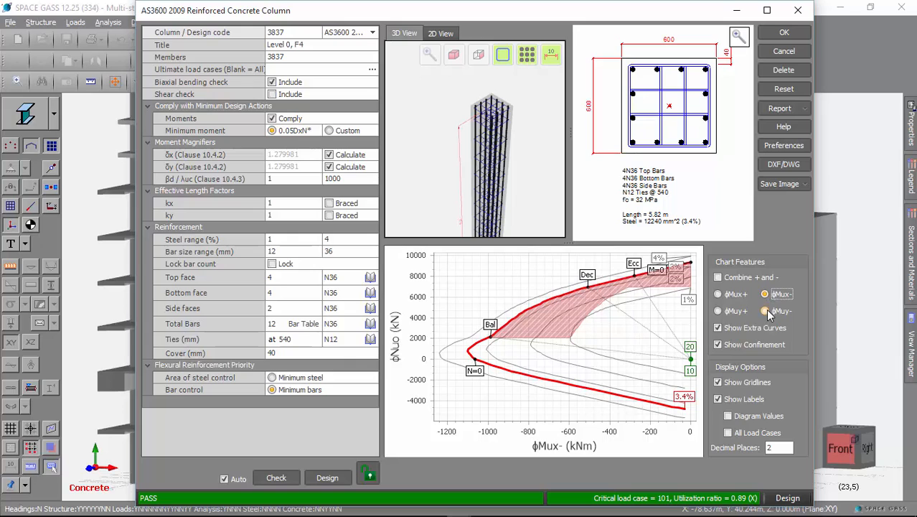
{"action": "left_click", "coordinate": [765, 310]}
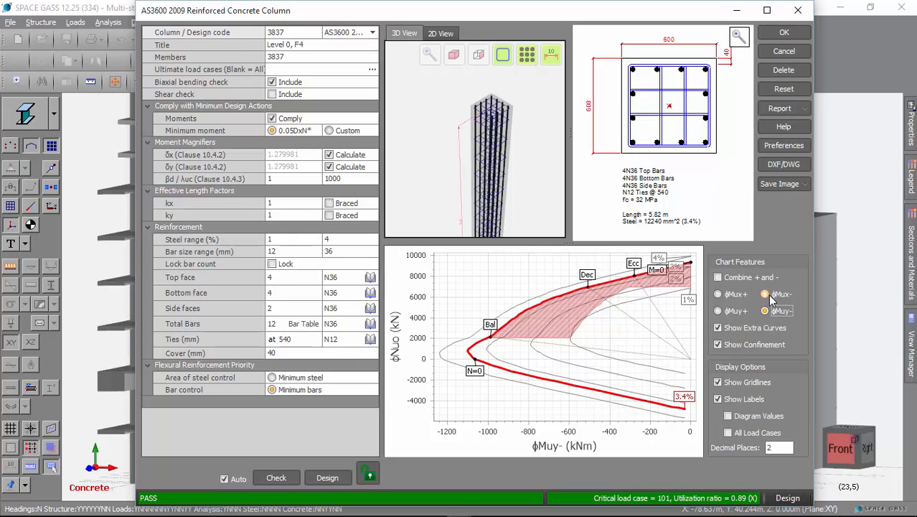
Show the φMux+ interaction chart with the confinement region hidden, switching the extra curves off and on again.
{"action": "left_click", "coordinate": [718, 294]}
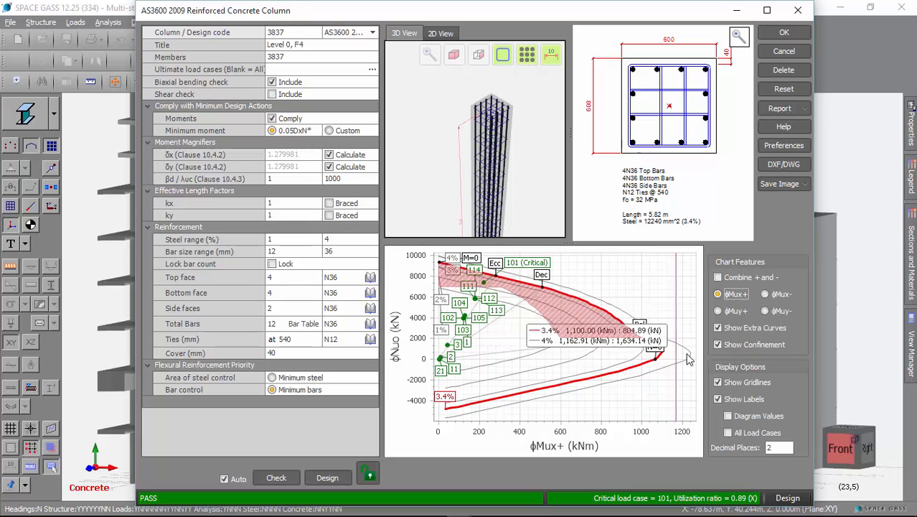
{"action": "left_click", "coordinate": [718, 328]}
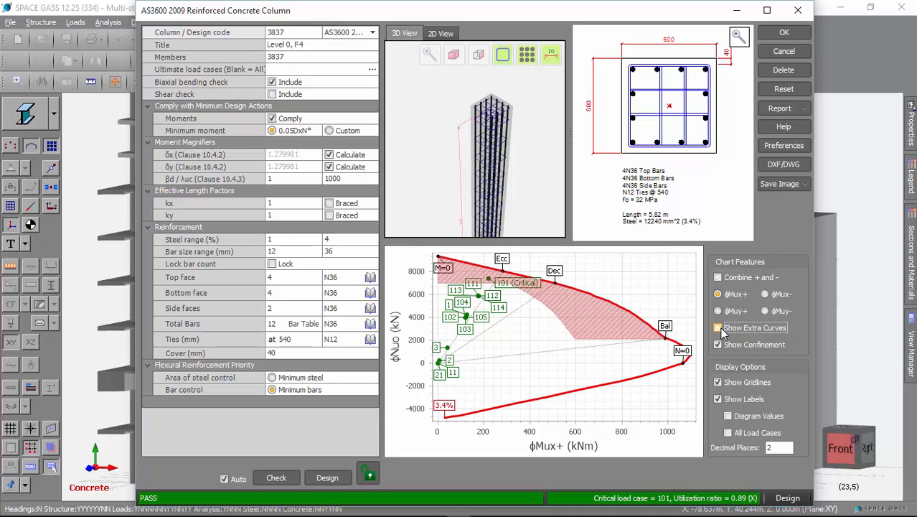
{"action": "left_click", "coordinate": [719, 345]}
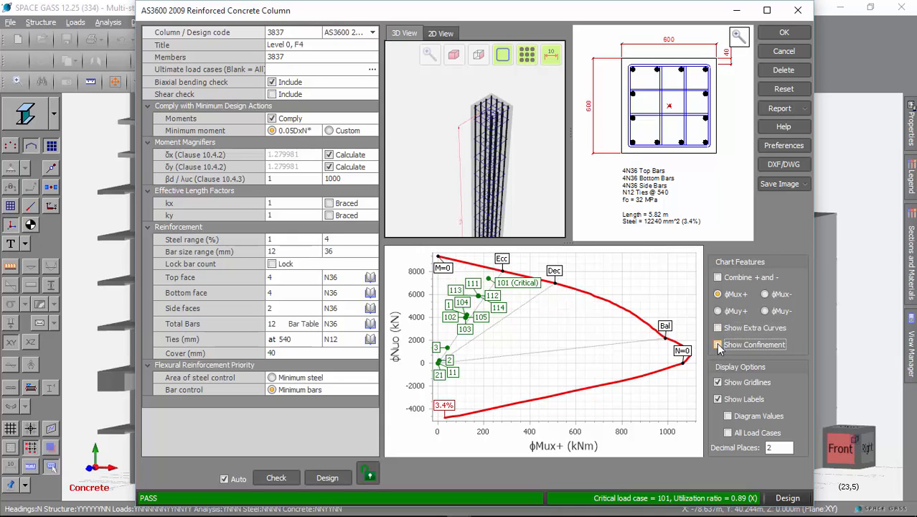
{"action": "left_click", "coordinate": [719, 328]}
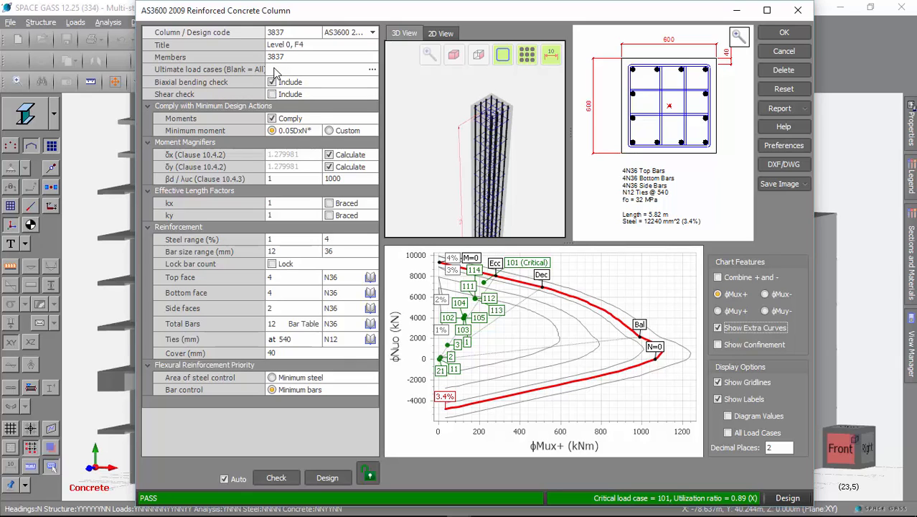
Limit the column's ultimate load cases to all the combinations, 101-105 and 111-114.
{"action": "left_click", "coordinate": [372, 70]}
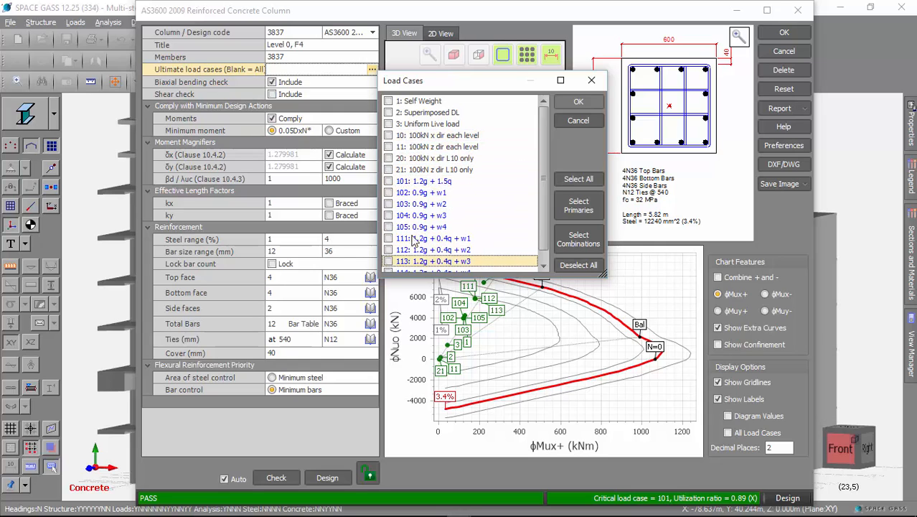
{"action": "left_click", "coordinate": [587, 241]}
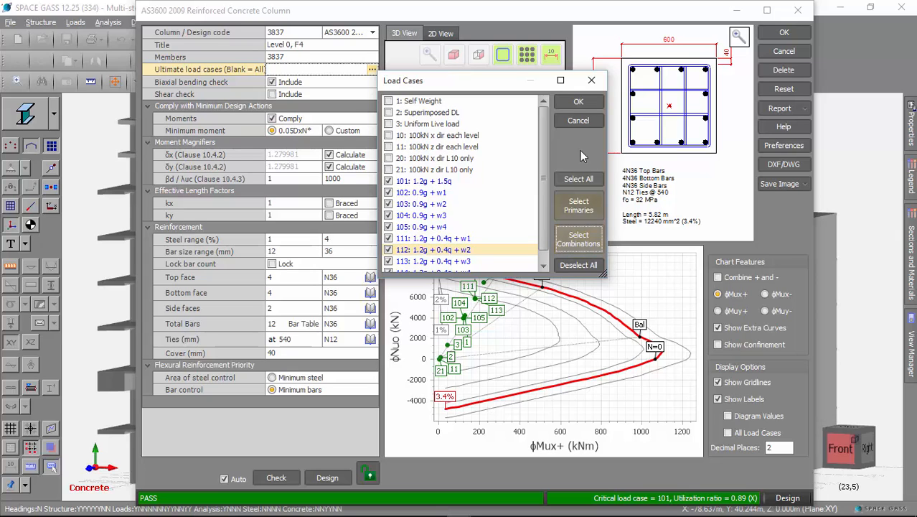
{"action": "left_click", "coordinate": [588, 106]}
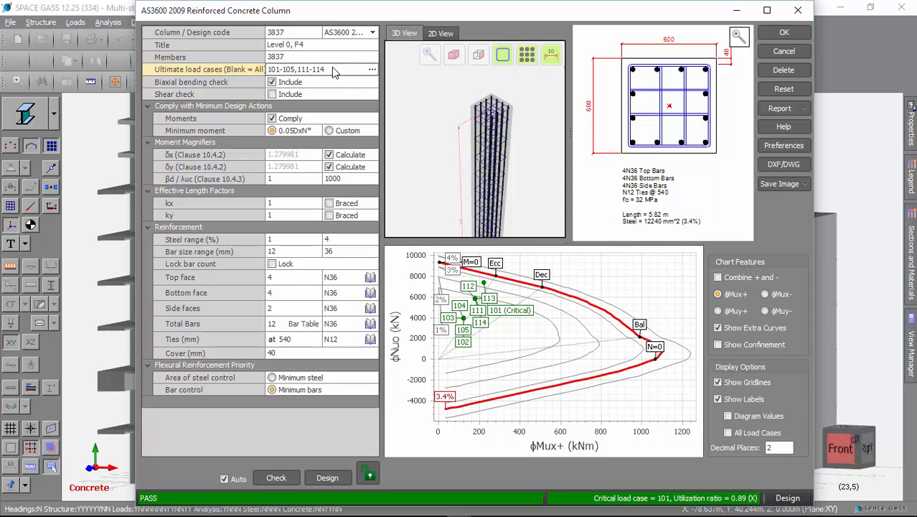
Try the column design without the biaxial bending check and with the shear check, restoring both options.
{"action": "left_click", "coordinate": [272, 82]}
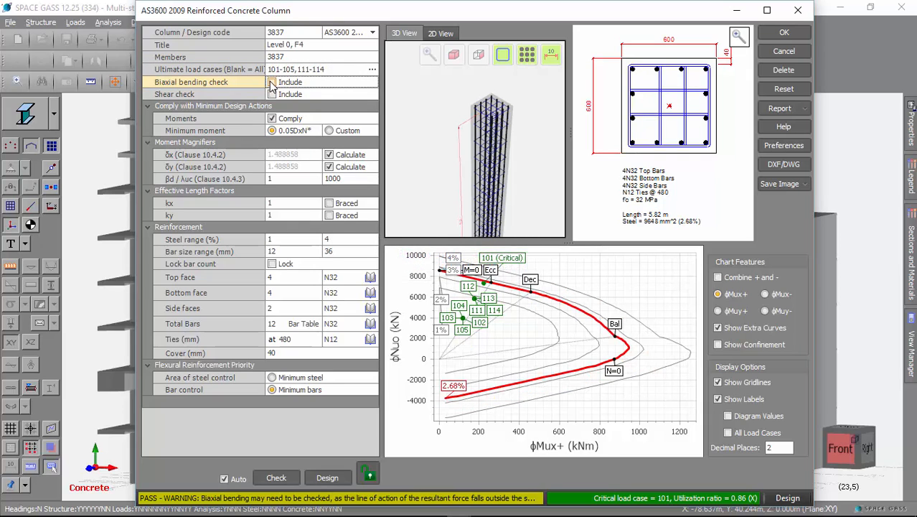
{"action": "left_click", "coordinate": [272, 81]}
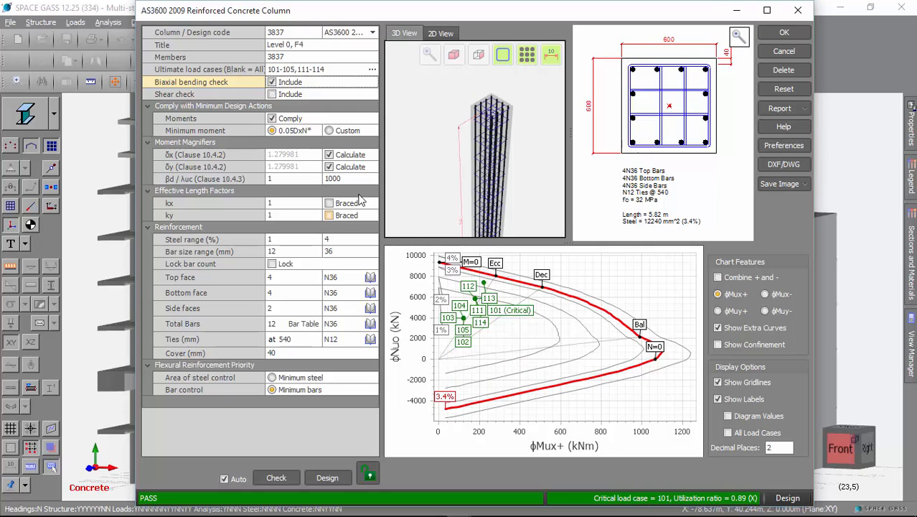
{"action": "left_click", "coordinate": [272, 82]}
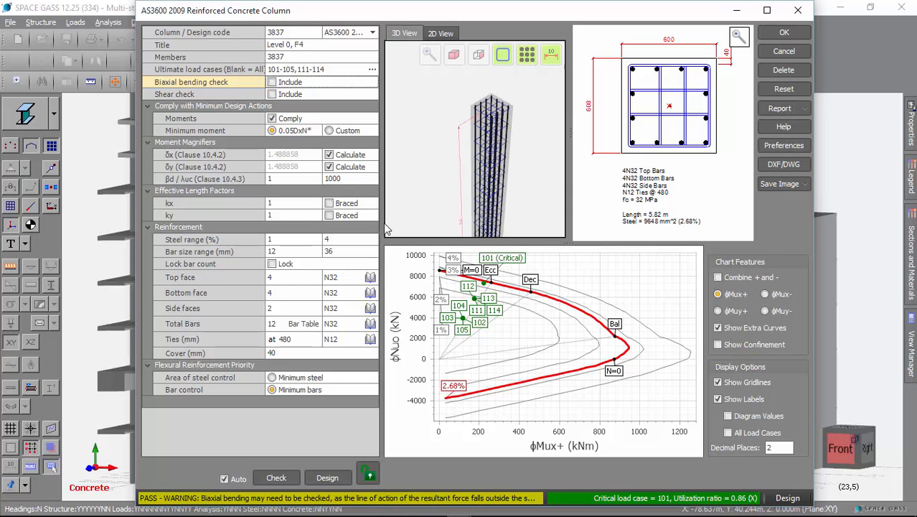
{"action": "left_click", "coordinate": [273, 84]}
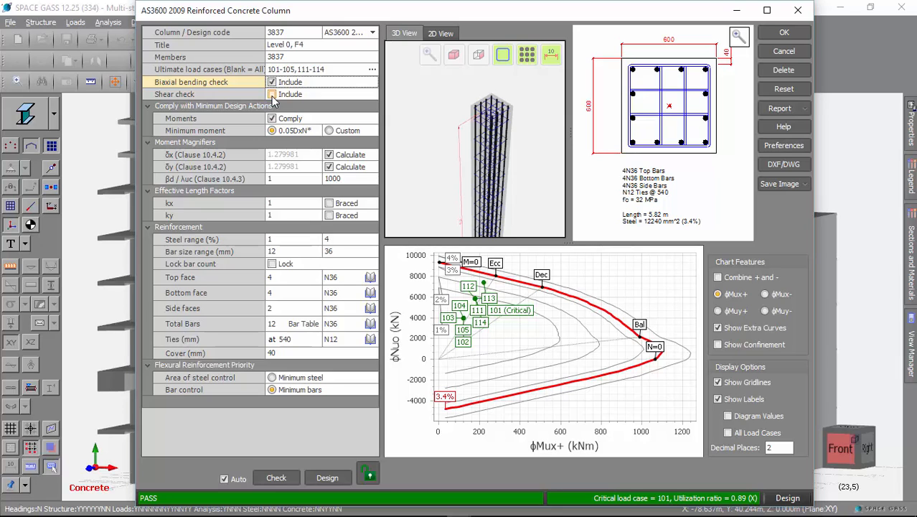
{"action": "left_click", "coordinate": [272, 95]}
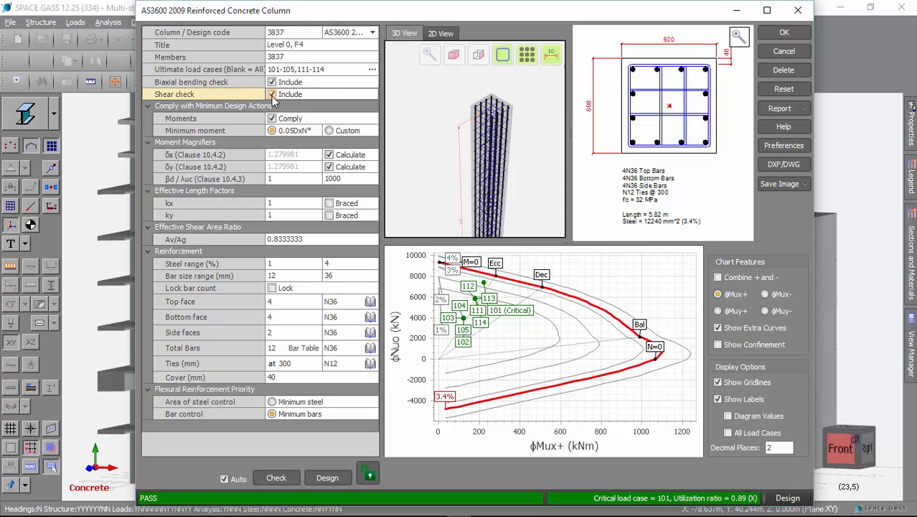
{"action": "left_click", "coordinate": [272, 95]}
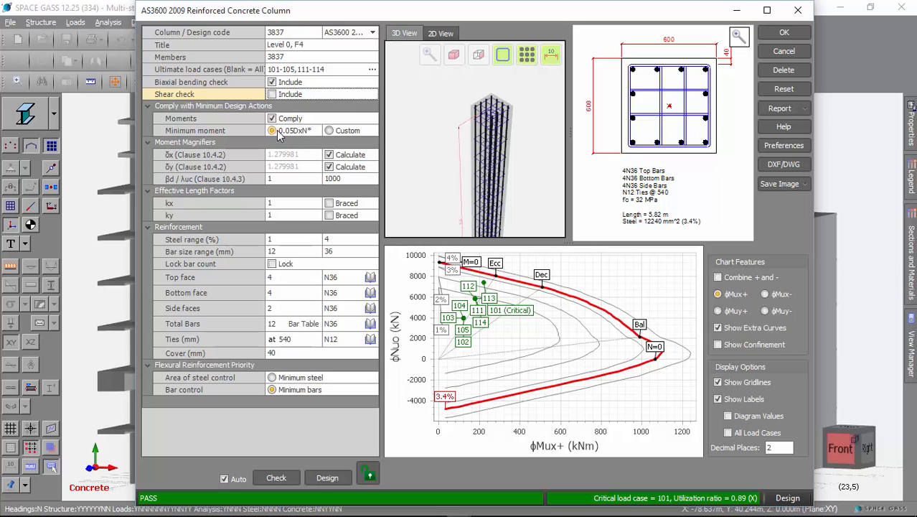
Try a custom minimum moment and no minimum moment compliance, restoring 0.05DxN* and the Comply option.
{"action": "left_click", "coordinate": [331, 133]}
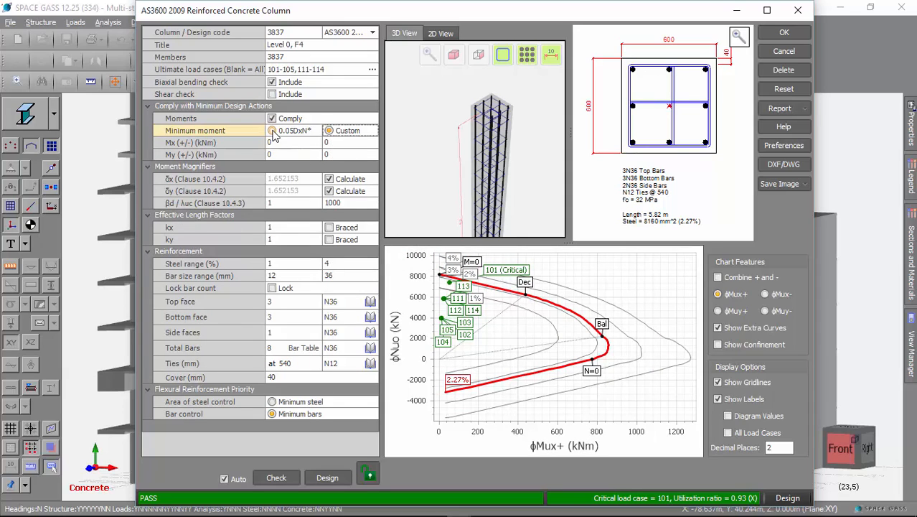
{"action": "left_click", "coordinate": [272, 131]}
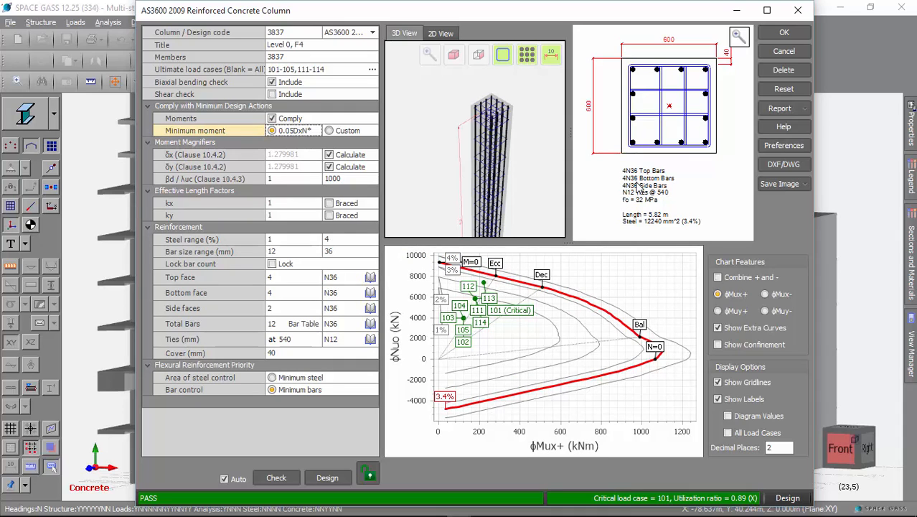
{"action": "left_click", "coordinate": [272, 122]}
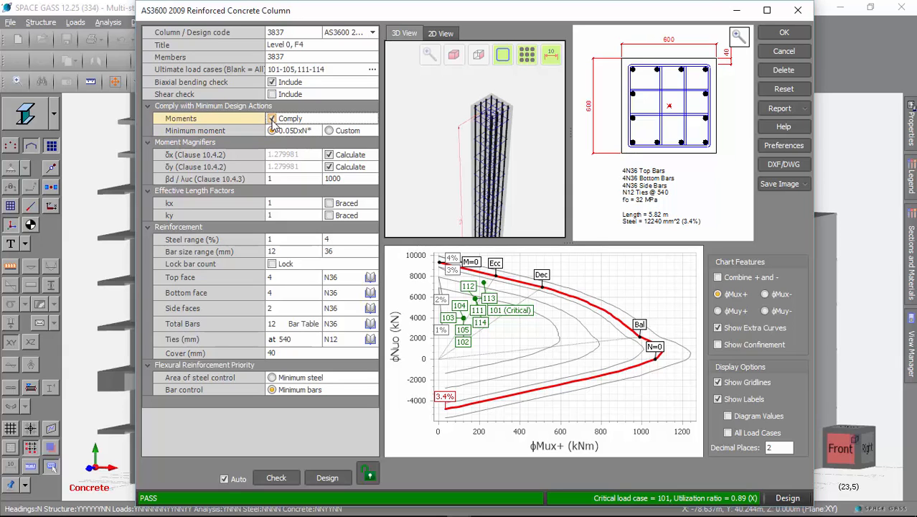
{"action": "left_click", "coordinate": [272, 120]}
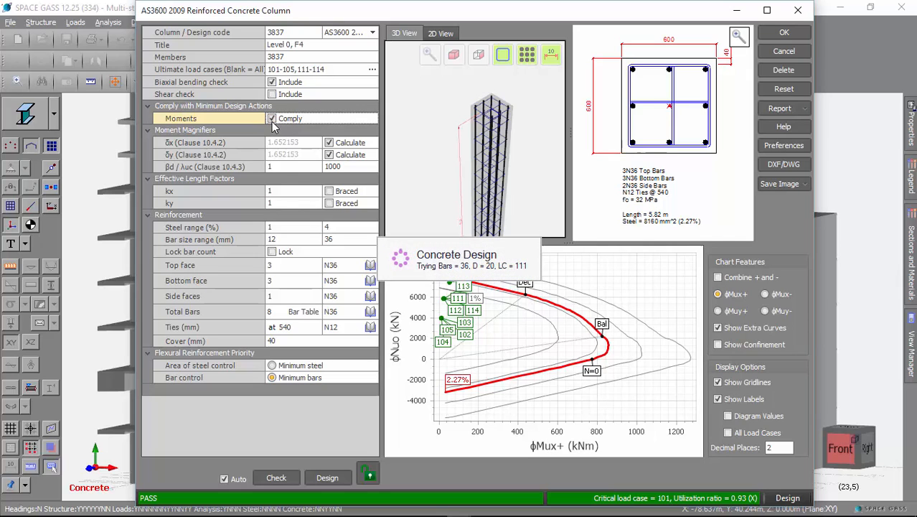
{"action": "left_click", "coordinate": [272, 120]}
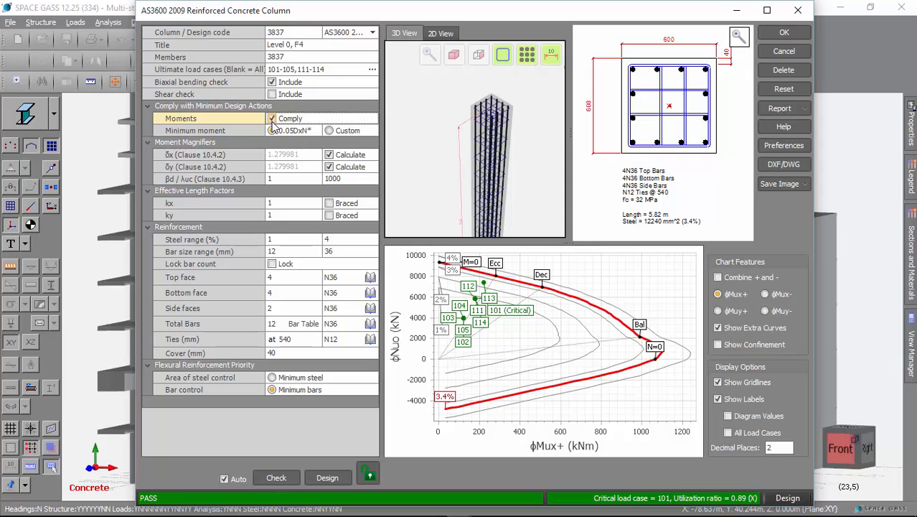
Try a manual δx moment magnifier, and return it to automatic calculation.
{"action": "left_click", "coordinate": [329, 155]}
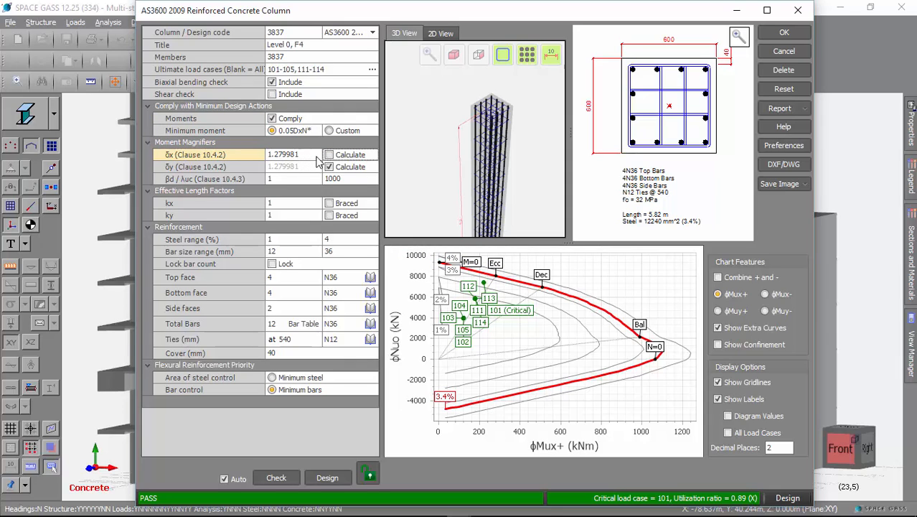
{"action": "left_click", "coordinate": [330, 155]}
Set the column's effective length factors kx and ky to 0.85.
{"action": "left_click", "coordinate": [283, 206]}
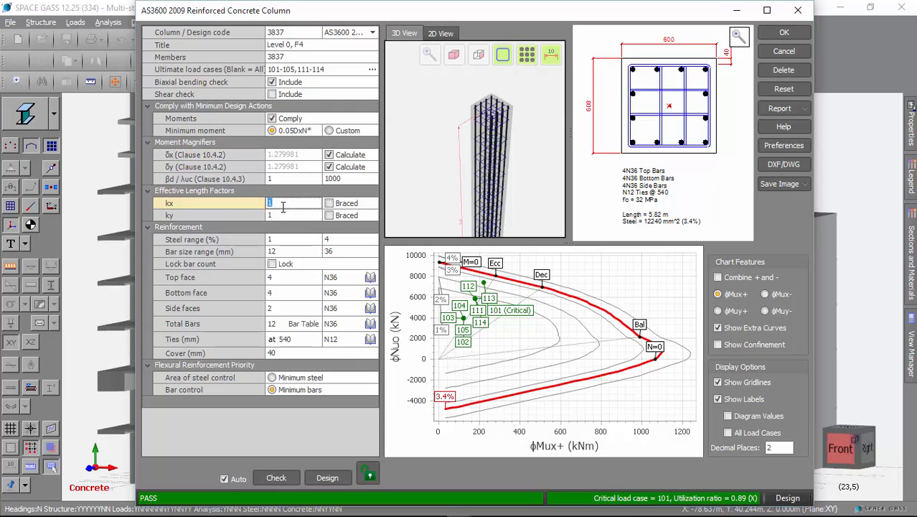
{"action": "type", "text": ".85"}
{"action": "key", "text": "Return"}
{"action": "left_click", "coordinate": [285, 218]}
{"action": "type", "text": ".85"}
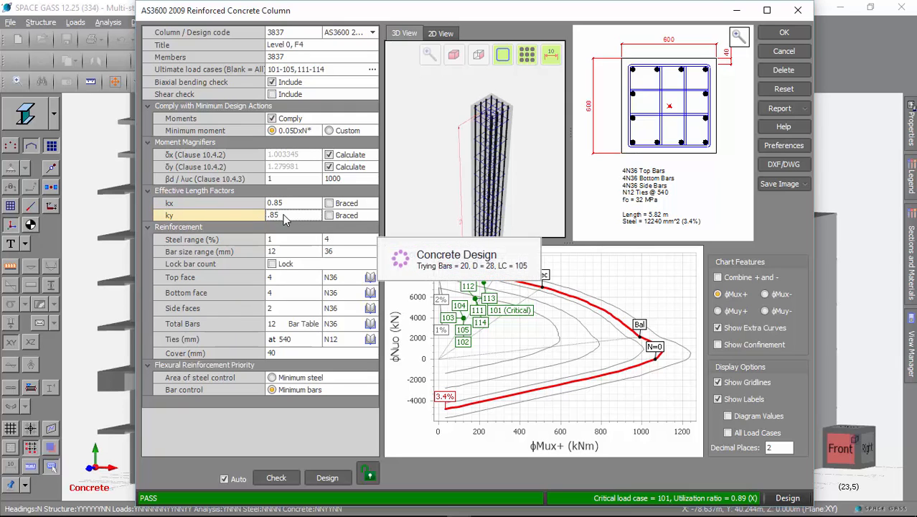
{"action": "key", "text": "Tab"}
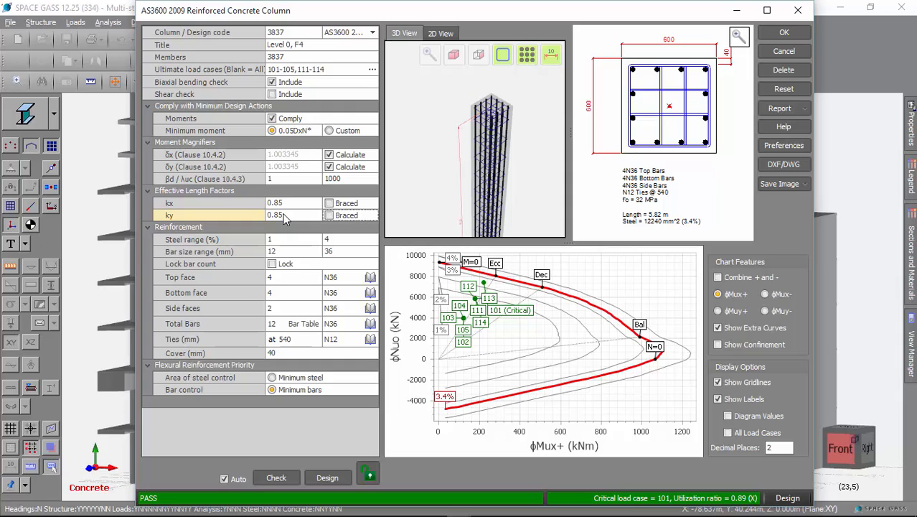
Toggle the Braced option for kx on and off, and accept the column design.
{"action": "left_click", "coordinate": [330, 205]}
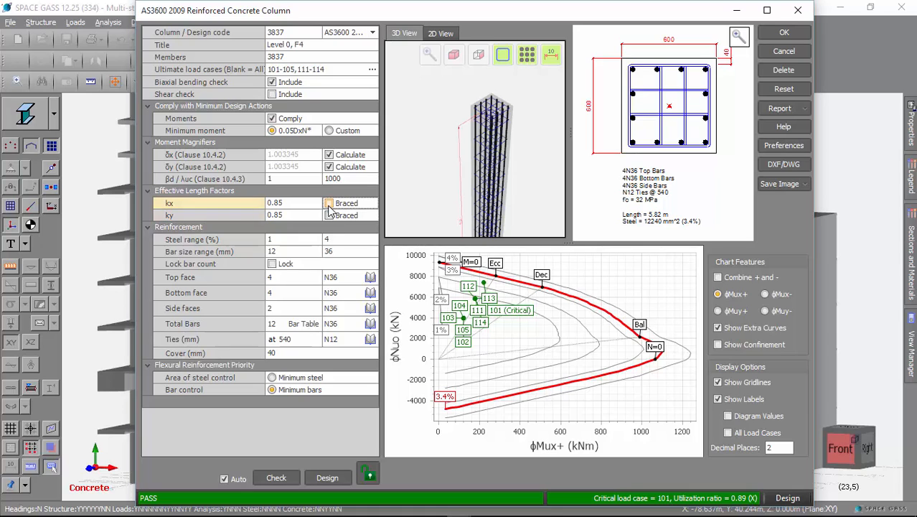
{"action": "left_click", "coordinate": [329, 205]}
{"action": "left_click", "coordinate": [783, 35]}
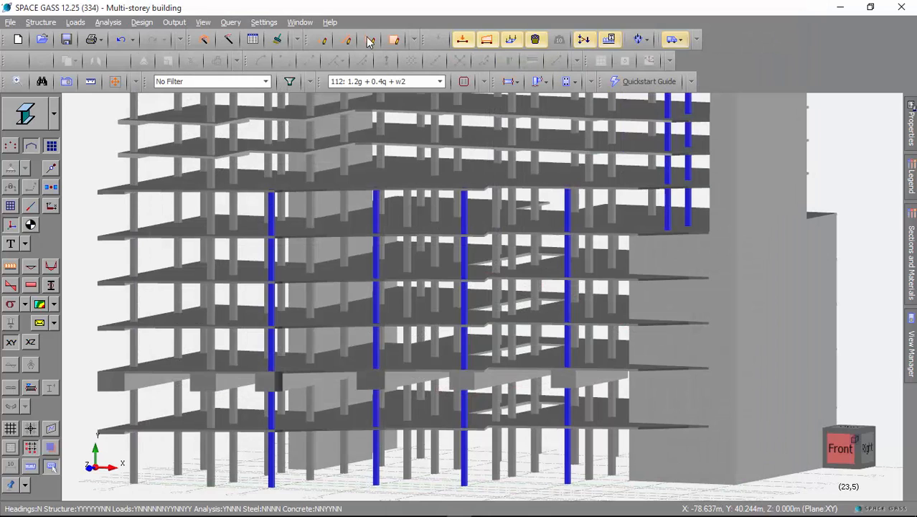
Run a linear static analysis of all load cases with the Paradise solver.
{"action": "left_click", "coordinate": [109, 22]}
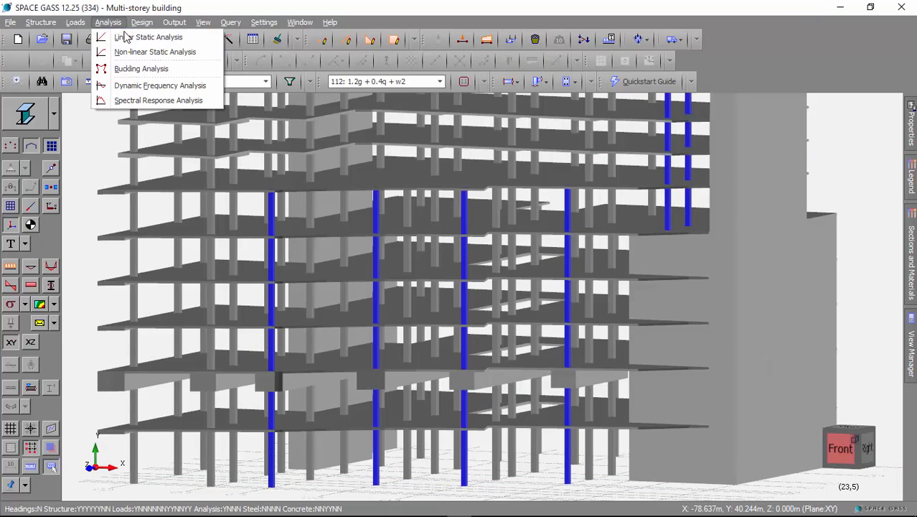
{"action": "left_click", "coordinate": [130, 38]}
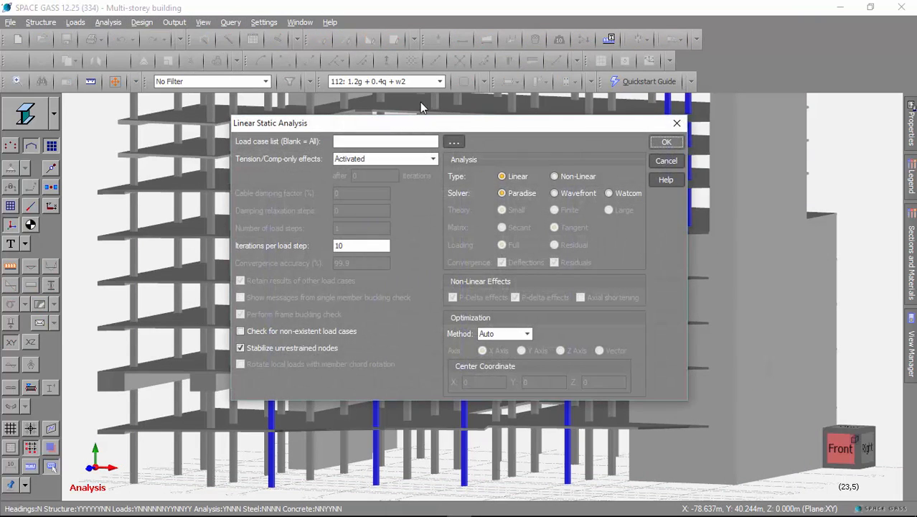
{"action": "left_click", "coordinate": [666, 143]}
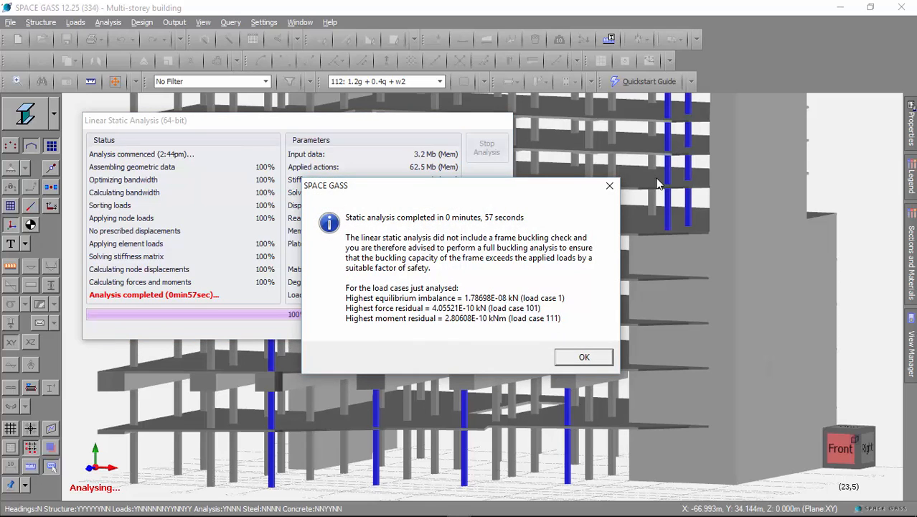
{"action": "left_click", "coordinate": [581, 358]}
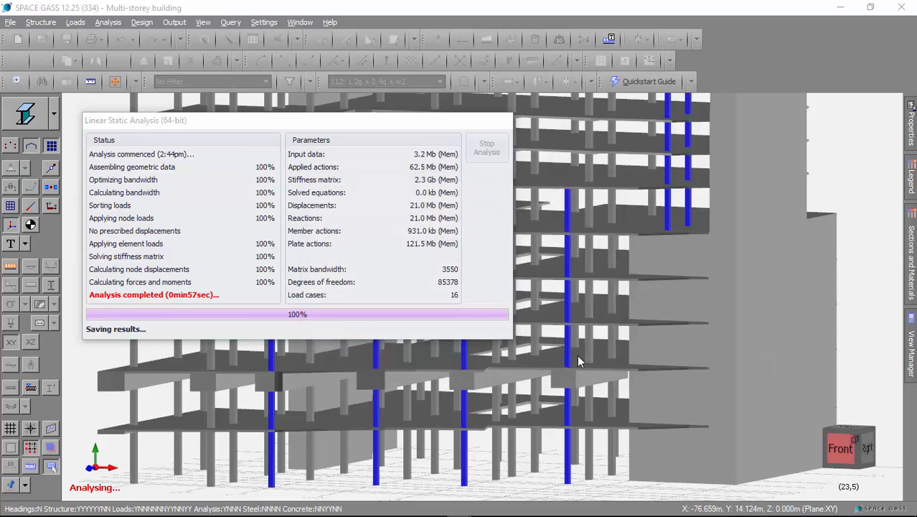
Run a buckling analysis for combination load cases 101-105 and 111-114 with linear axial force distribution.
{"action": "left_click", "coordinate": [109, 22]}
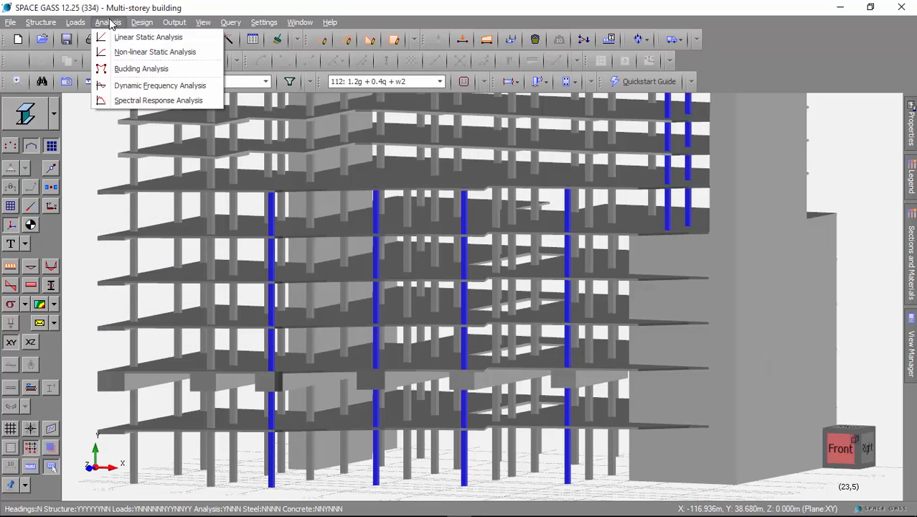
{"action": "left_click", "coordinate": [132, 72]}
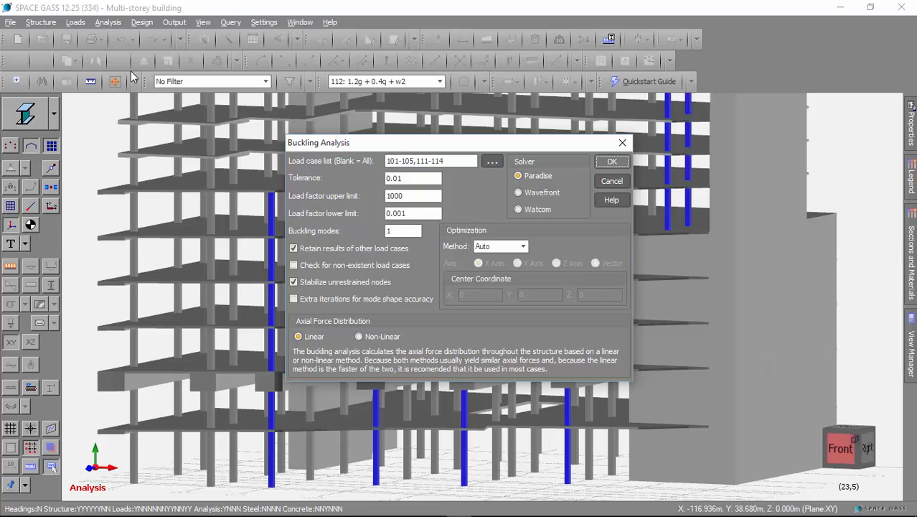
{"action": "left_click", "coordinate": [491, 162]}
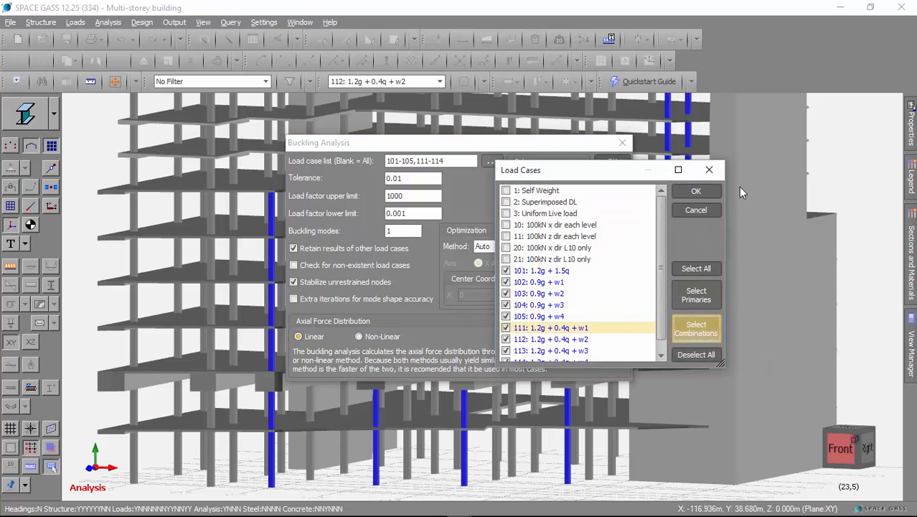
{"action": "left_click", "coordinate": [695, 190]}
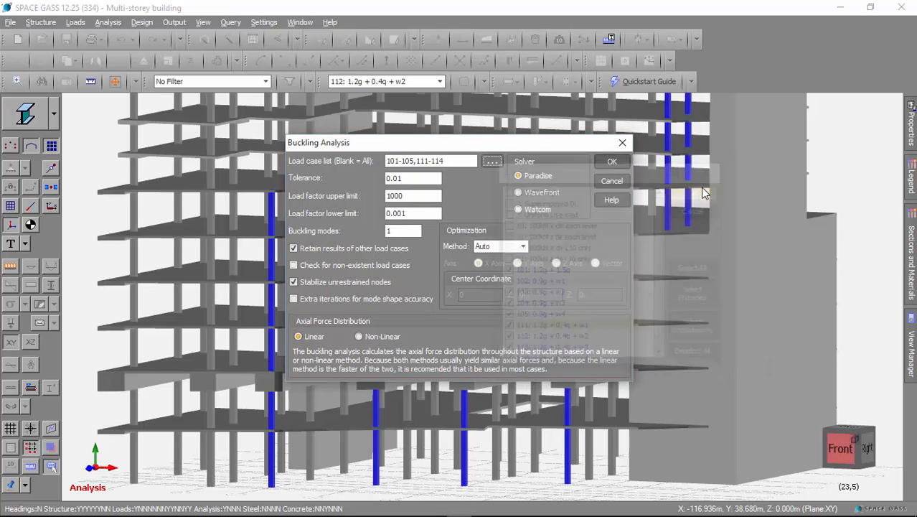
{"action": "left_click", "coordinate": [612, 161]}
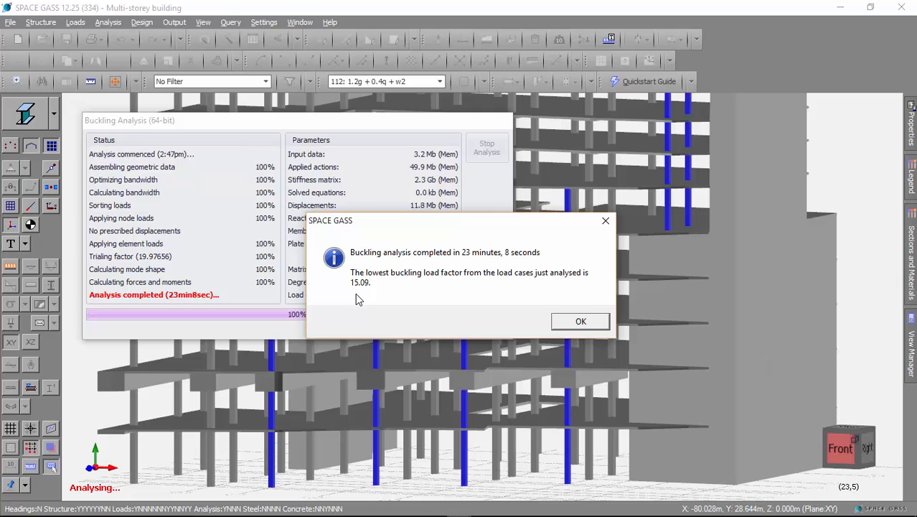
{"action": "left_click", "coordinate": [574, 325]}
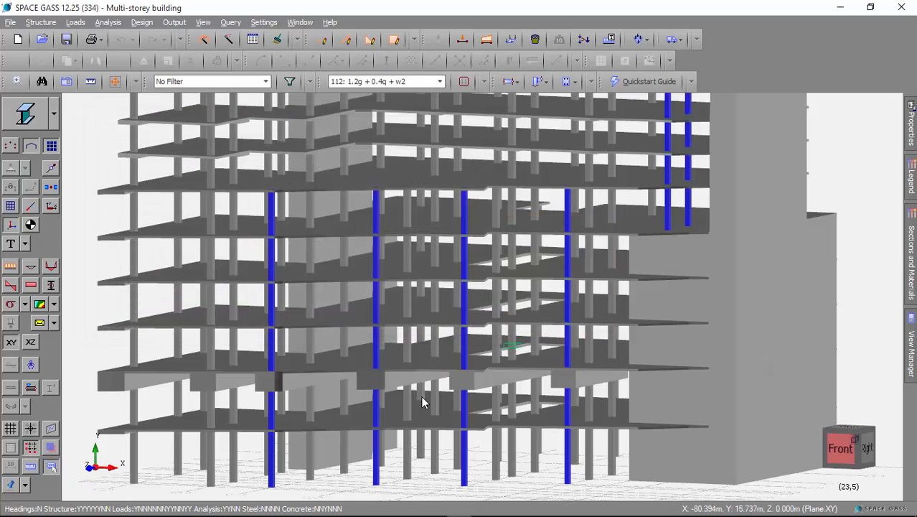
Open the AS3600 column design for the Level 0, F4 column and set βd to 0.7 and λuc to 15.
{"action": "left_click", "coordinate": [434, 451]}
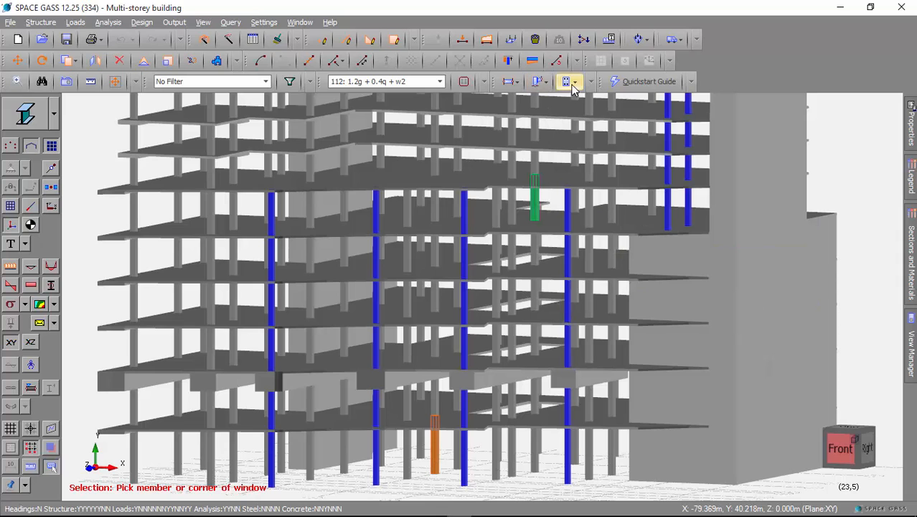
{"action": "left_click", "coordinate": [573, 83]}
{"action": "left_click", "coordinate": [586, 114]}
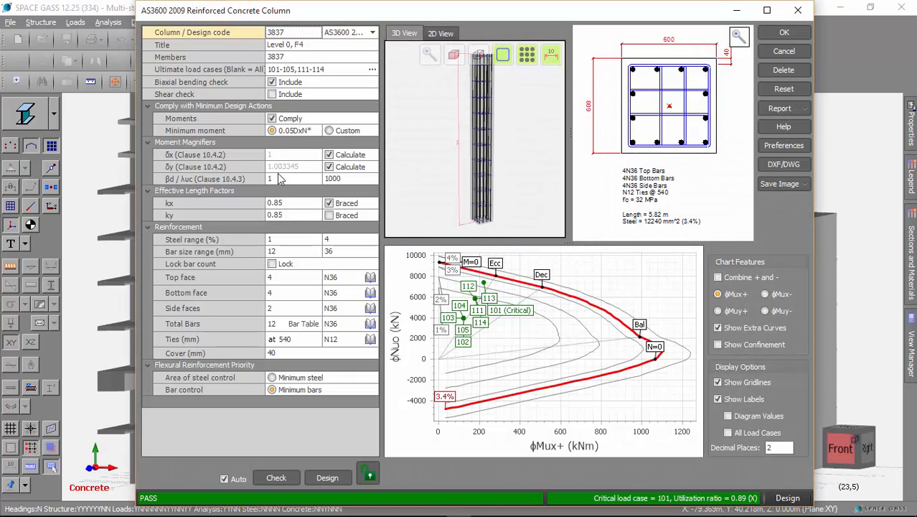
{"action": "left_click", "coordinate": [273, 181]}
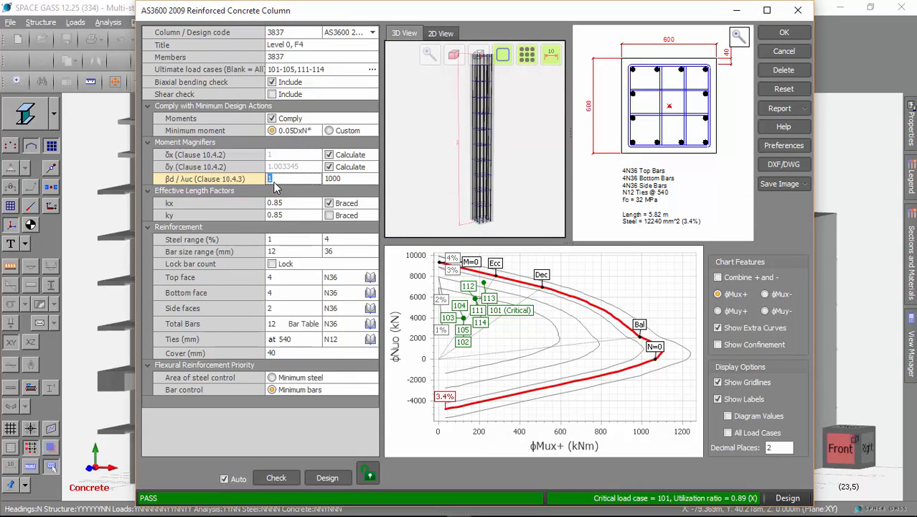
{"action": "type", "text": ".7"}
{"action": "left_click", "coordinate": [345, 178]}
{"action": "type", "text": "15"}
{"action": "key", "text": "Tab"}
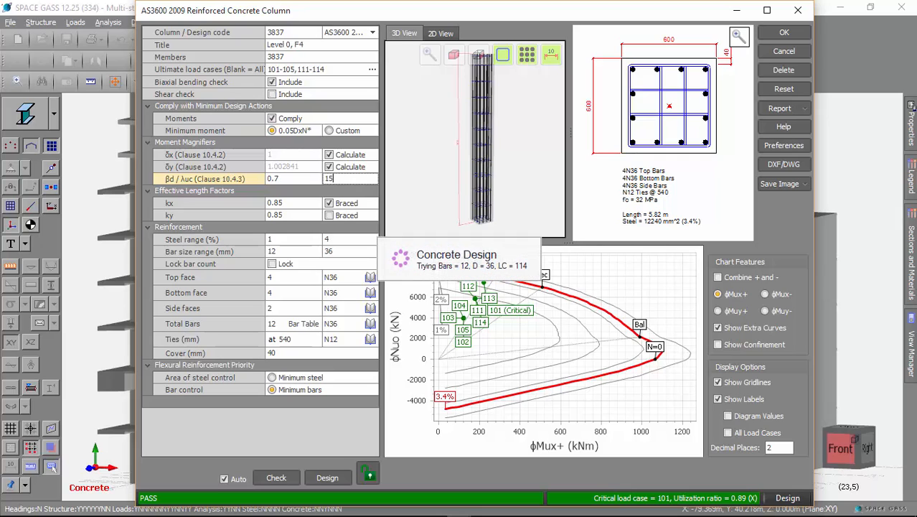
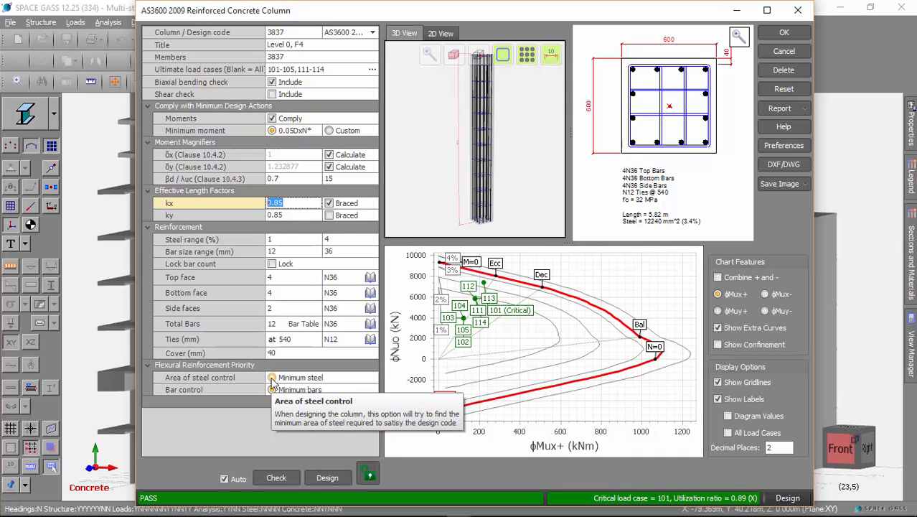
Switch the flexural reinforcement priority to minimum steel and back to minimum bars, and set the maximum steel percentage to 3.5.
{"action": "left_click", "coordinate": [272, 378]}
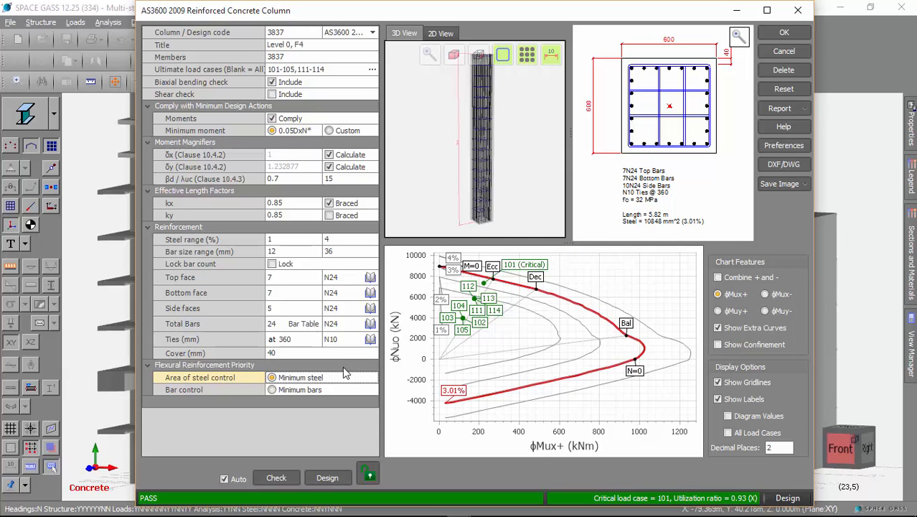
{"action": "left_click", "coordinate": [272, 389]}
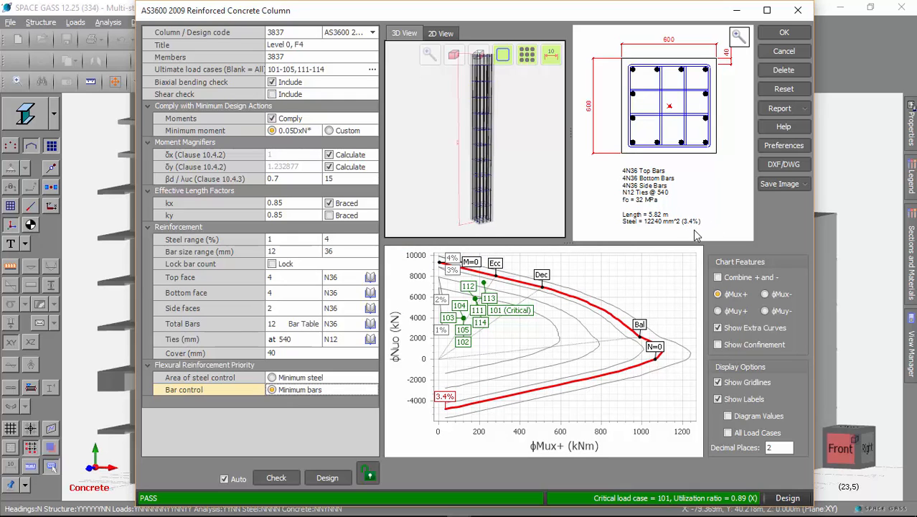
{"action": "left_click", "coordinate": [336, 240]}
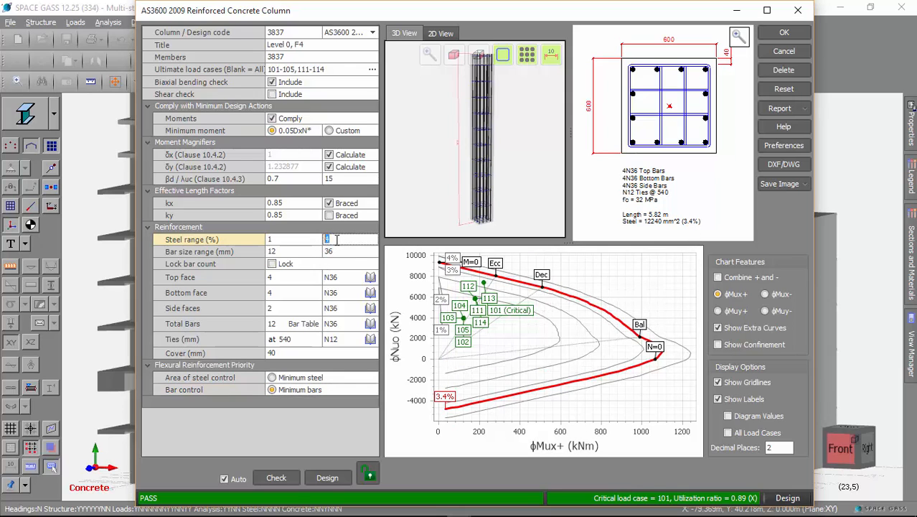
{"action": "type", "text": "3.5"}
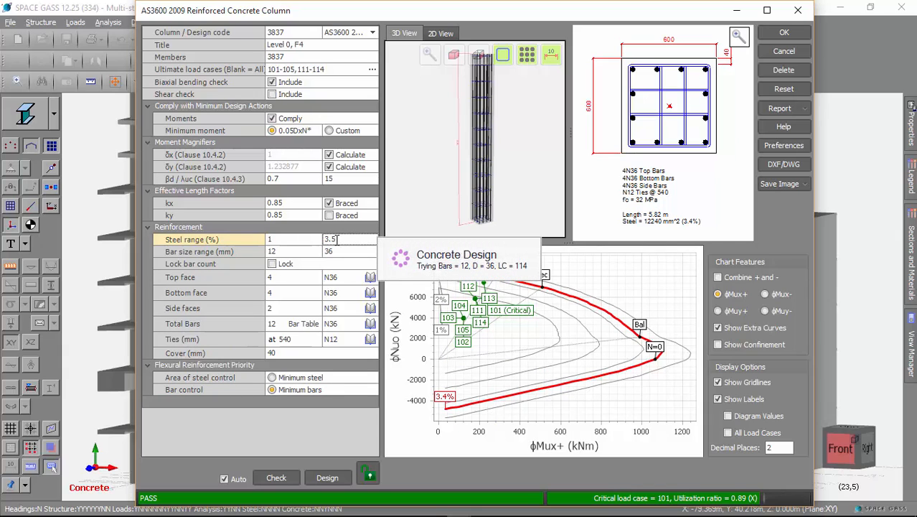
{"action": "key", "text": "Tab"}
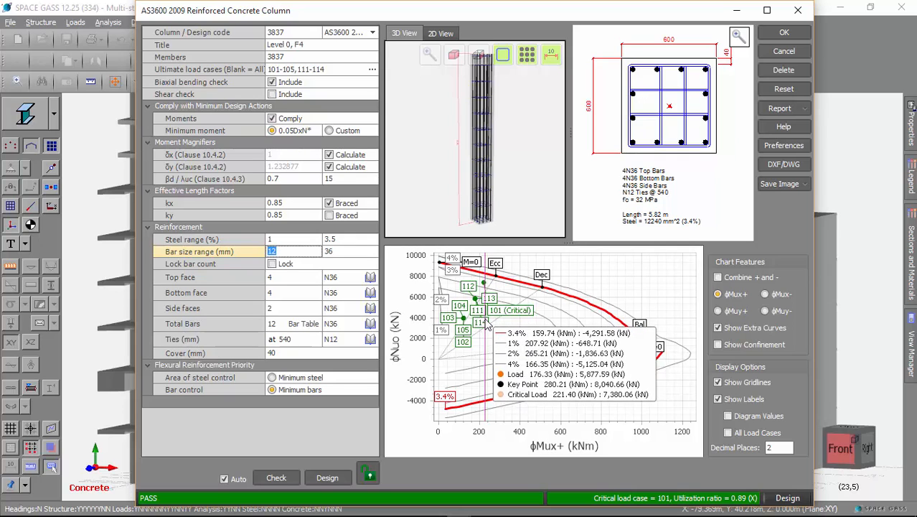
Turn off automatic design, set the maximum steel percentage to 4, and run the column design manually.
{"action": "left_click", "coordinate": [224, 478]}
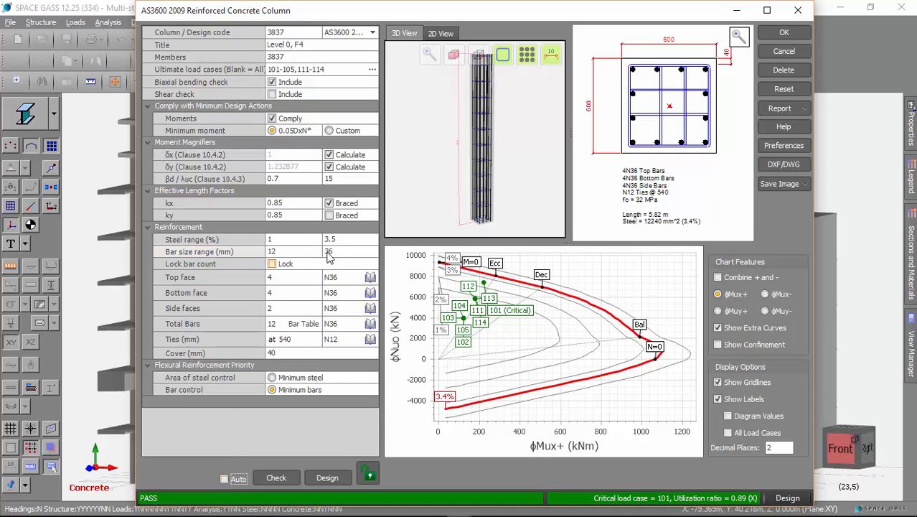
{"action": "left_click", "coordinate": [347, 241]}
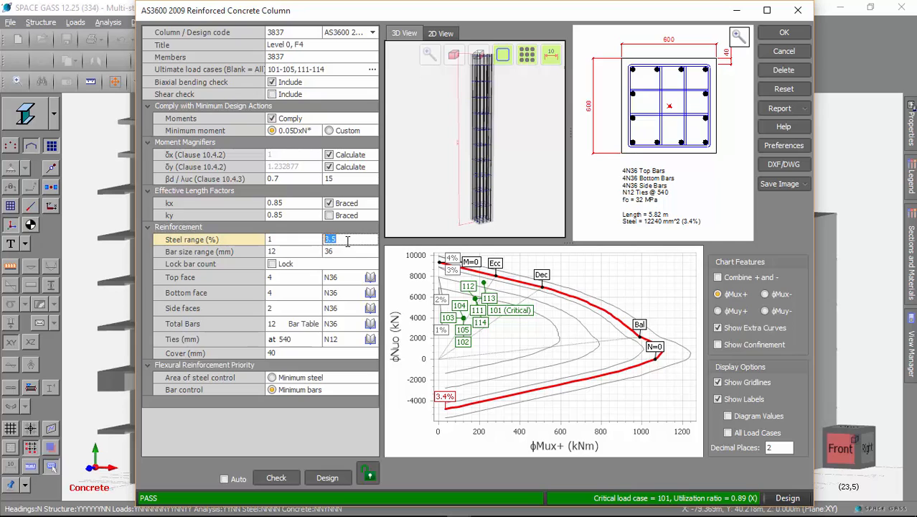
{"action": "type", "text": "4"}
{"action": "key", "text": "Tab"}
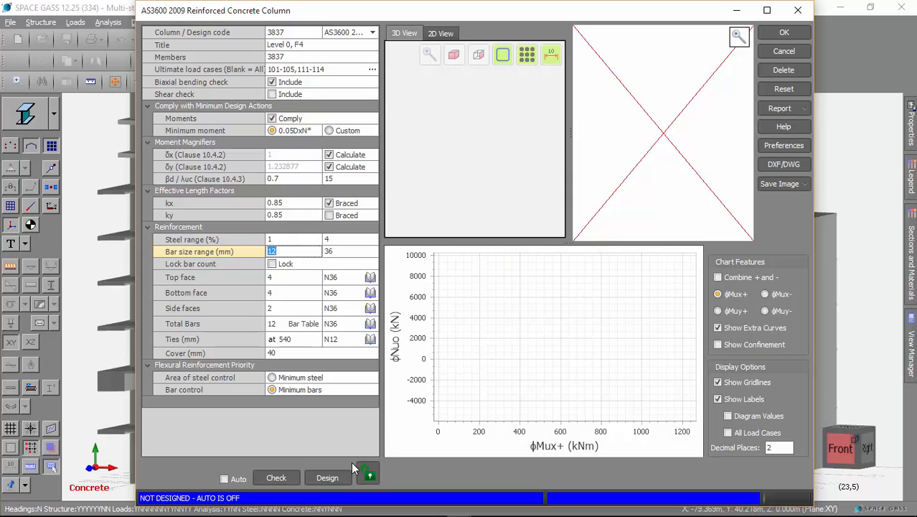
{"action": "left_click", "coordinate": [333, 475]}
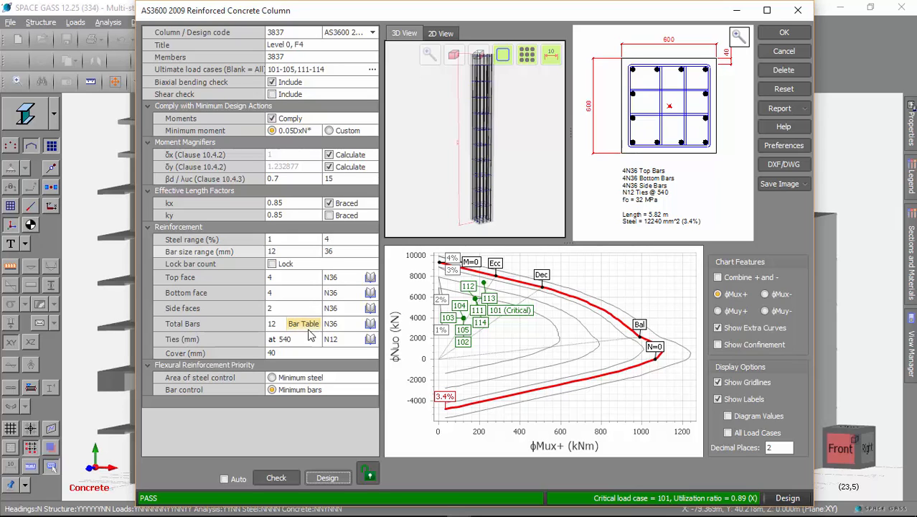
Change all of the column's longitudinal bars to N32 from the Australian reinforcing bar library.
{"action": "left_click", "coordinate": [370, 324]}
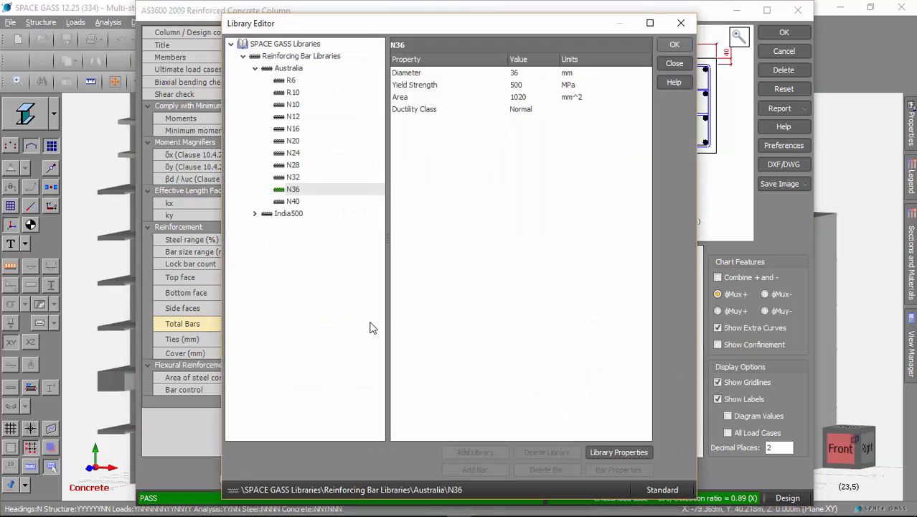
{"action": "left_click", "coordinate": [290, 178]}
{"action": "double_click", "coordinate": [289, 177]}
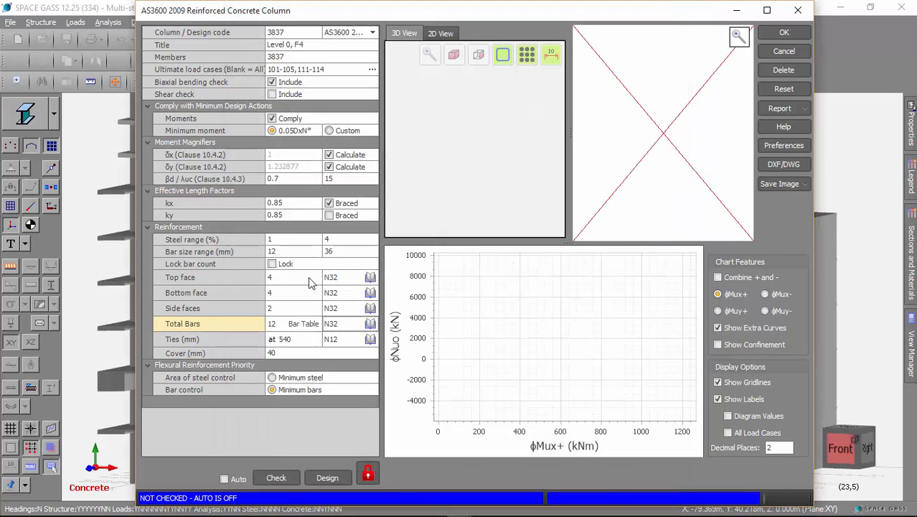
Set the side face bar count to 4, turn automatic mode on, and check the column.
{"action": "left_click", "coordinate": [290, 309]}
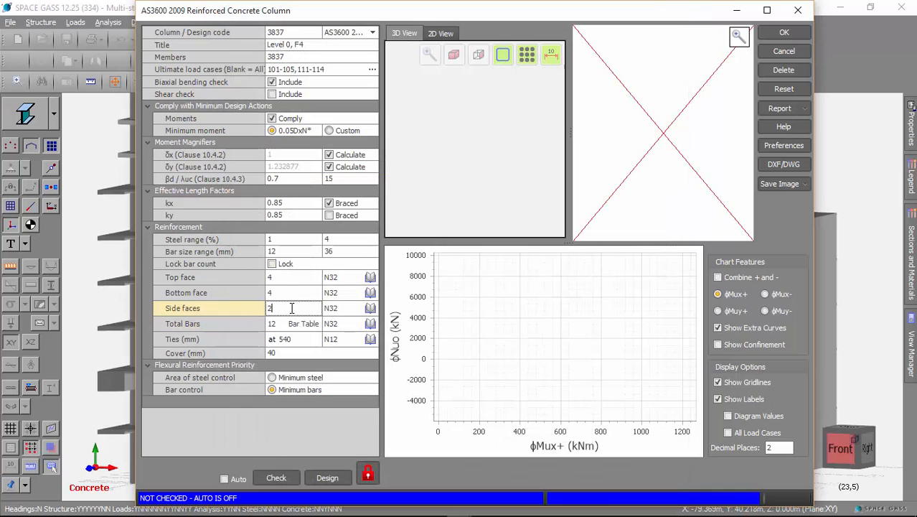
{"action": "key", "text": "BackSpace"}
{"action": "type", "text": "4"}
{"action": "key", "text": "Tab"}
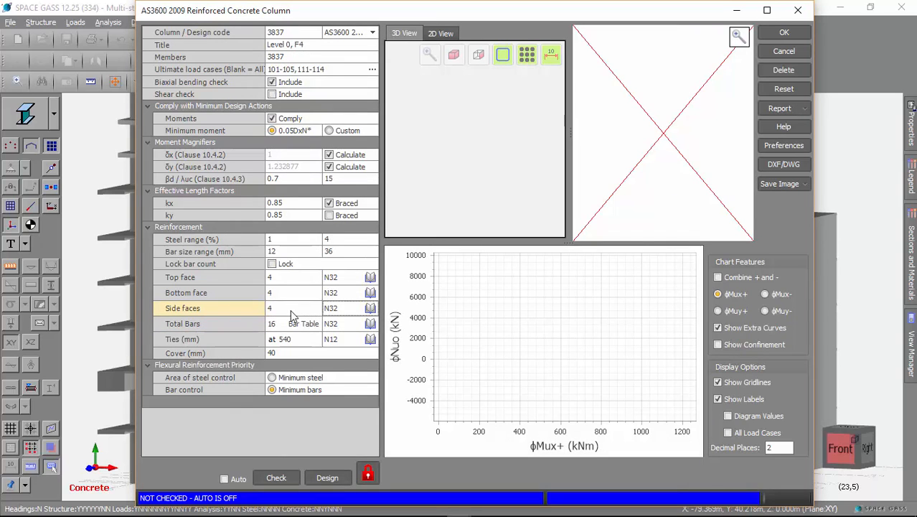
{"action": "left_click", "coordinate": [225, 478]}
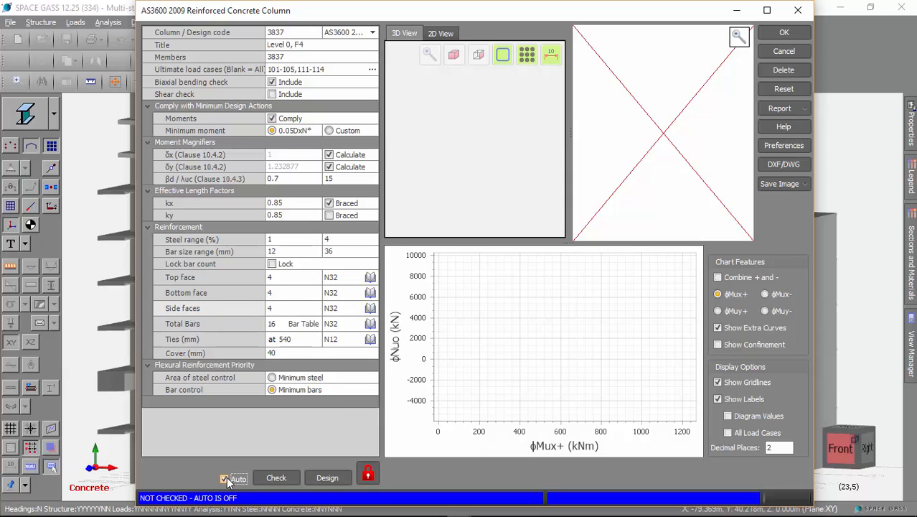
{"action": "left_click", "coordinate": [276, 477]}
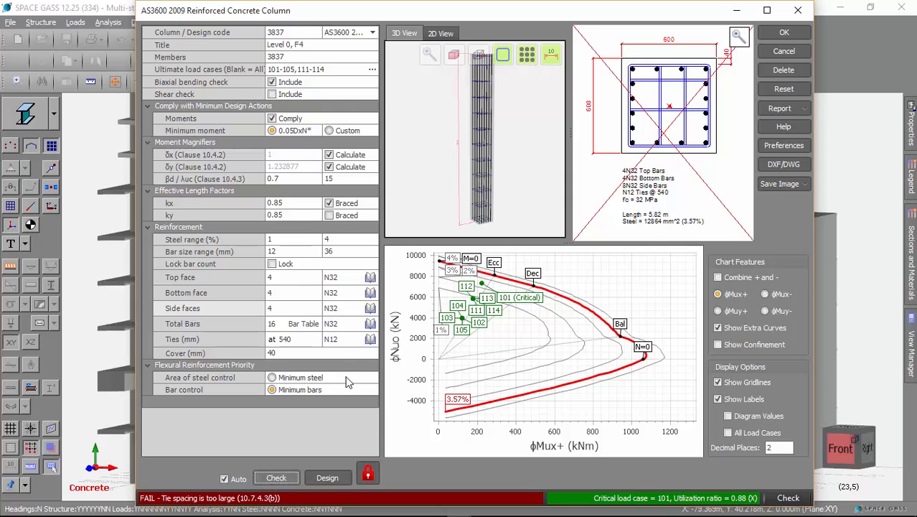
Unlock the column's reinforcement and redesign it, overwriting the manual bar changes.
{"action": "left_click", "coordinate": [326, 478]}
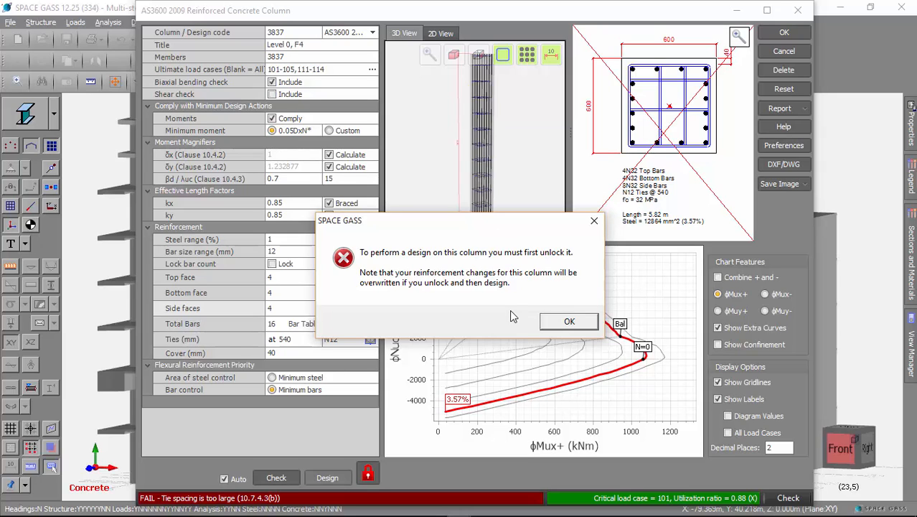
{"action": "left_click", "coordinate": [568, 323]}
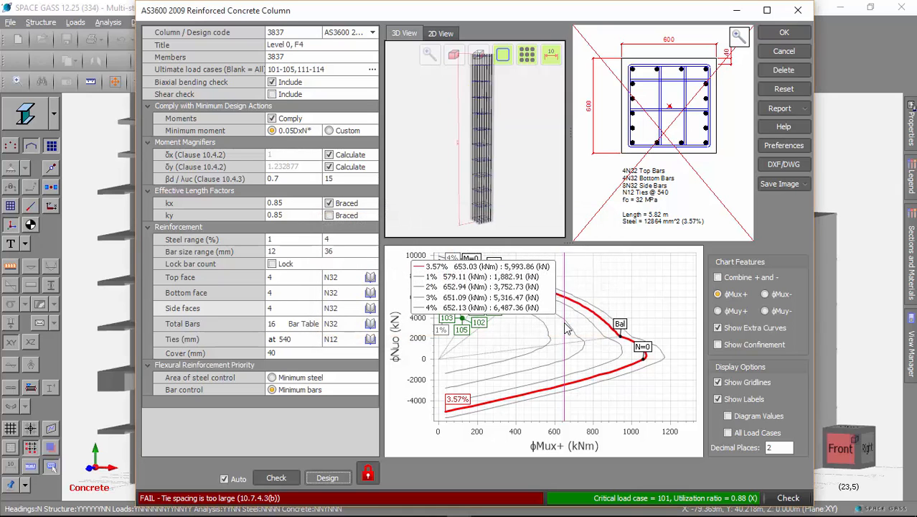
{"action": "left_click", "coordinate": [367, 474]}
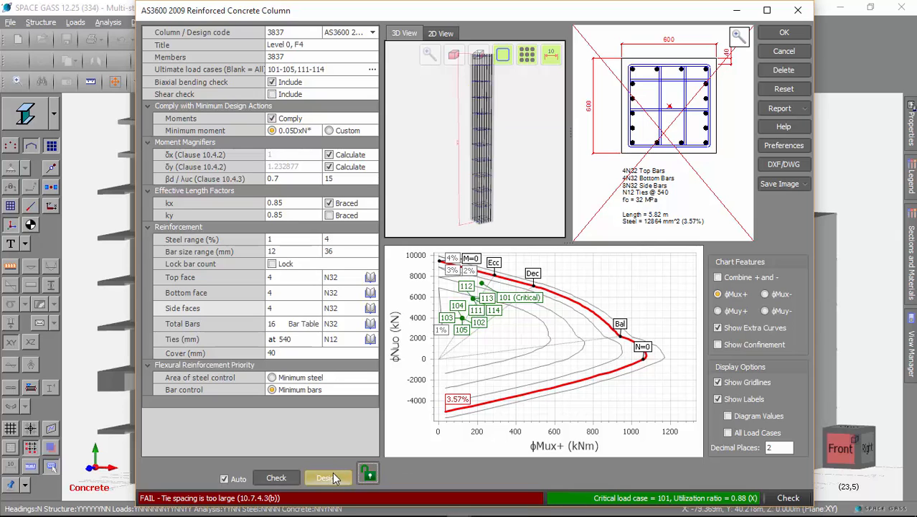
{"action": "left_click", "coordinate": [331, 479]}
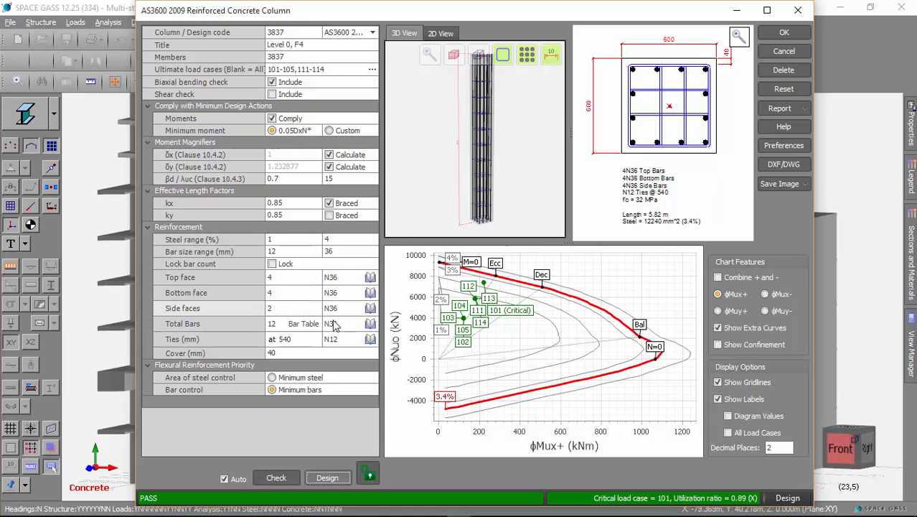
Examine the coordinates and sizes of the individual bars in the bar table, and close it without changes.
{"action": "left_click", "coordinate": [305, 324]}
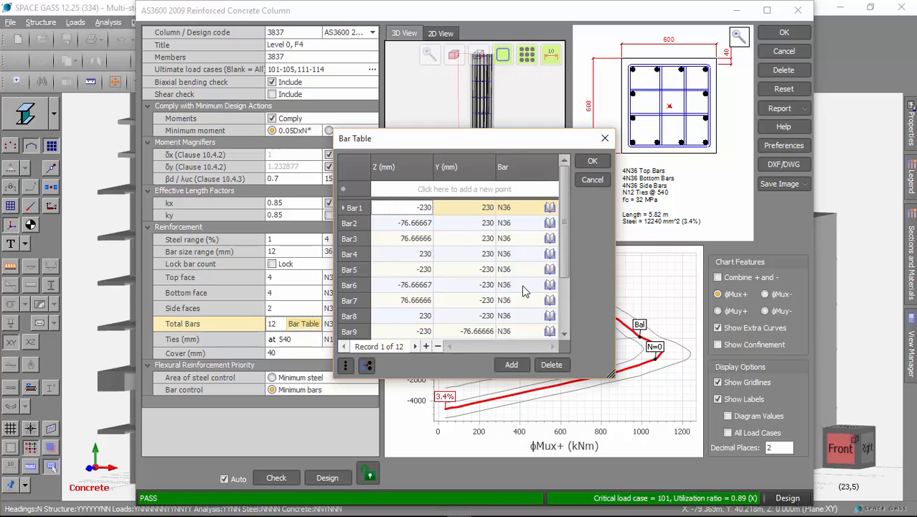
{"action": "left_click", "coordinate": [597, 177]}
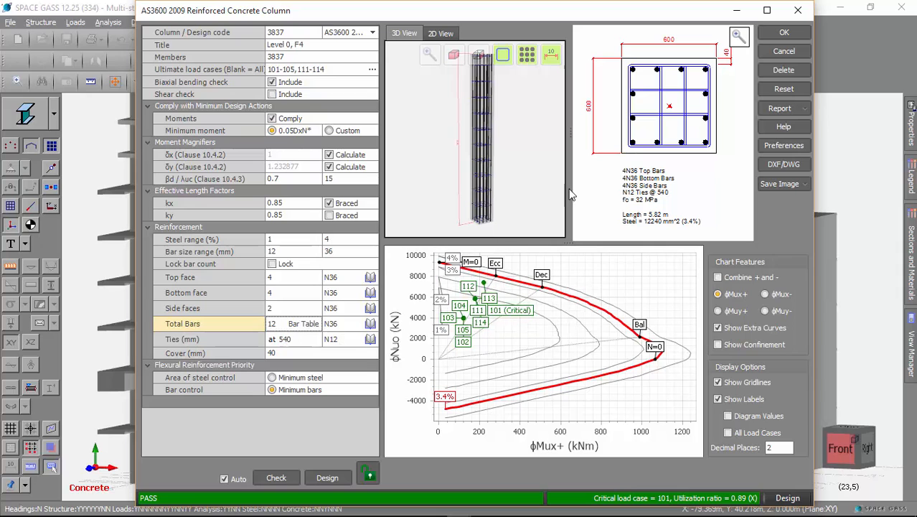
Review the column and general settings in the concrete preferences, and close them without saving.
{"action": "left_click", "coordinate": [777, 146]}
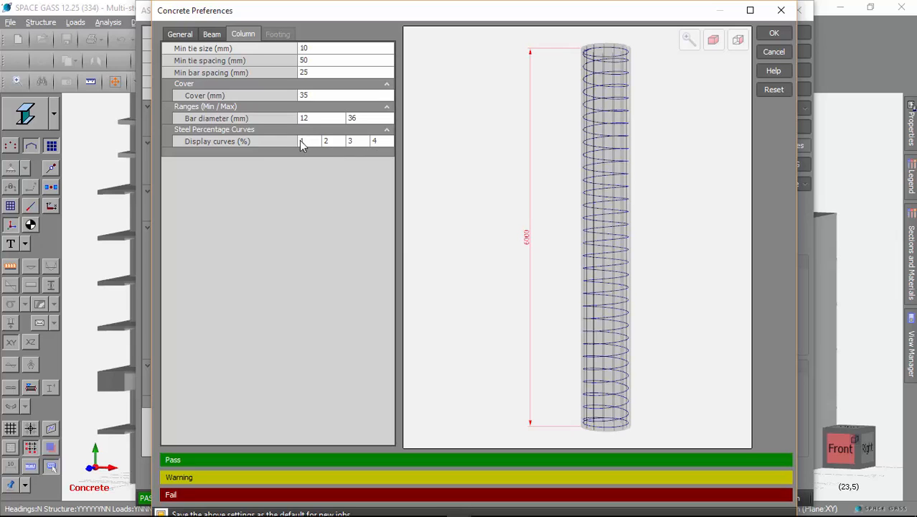
{"action": "left_click", "coordinate": [181, 35]}
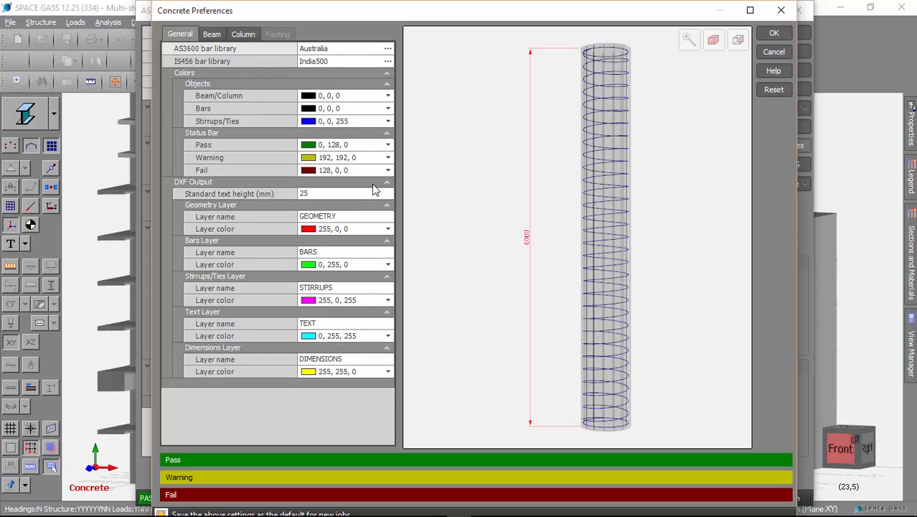
{"action": "left_click", "coordinate": [789, 51]}
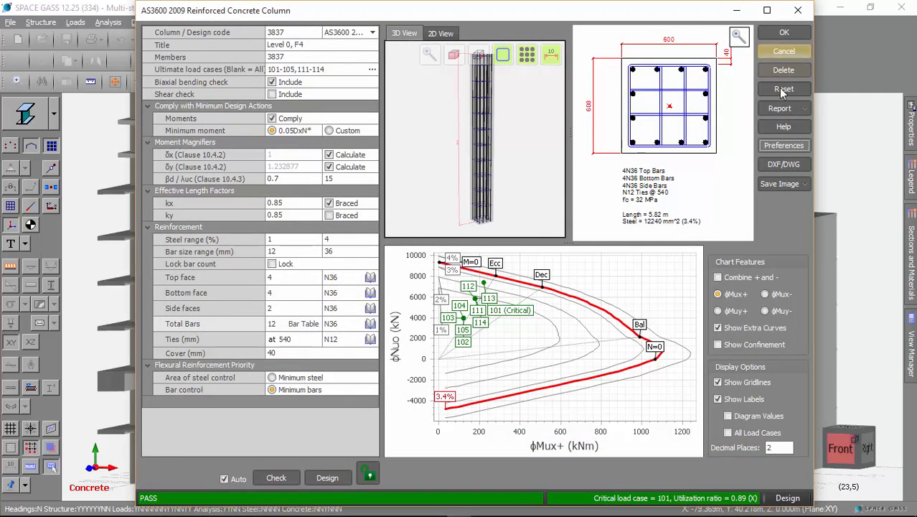
Generate a concise report for the column and examine its input data, reinforcement, key points and AS3600 calculations.
{"action": "left_click", "coordinate": [782, 109]}
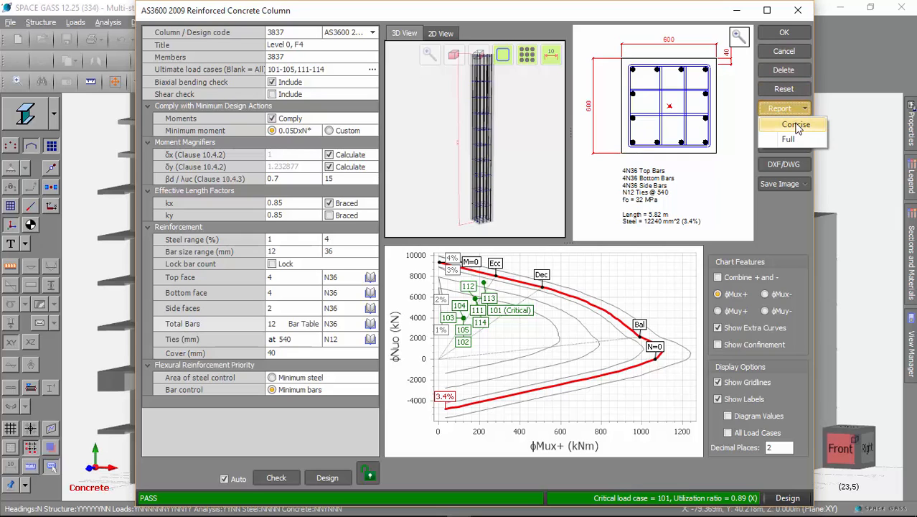
{"action": "left_click", "coordinate": [795, 125]}
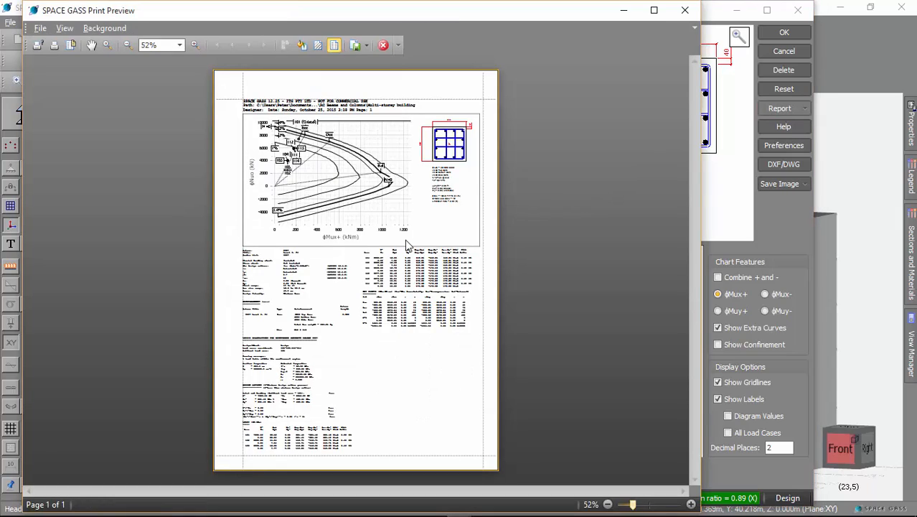
{"action": "scroll", "coordinate": [406, 245], "scroll_direction": "up", "scroll_amount": 5, "text": "ctrl"}
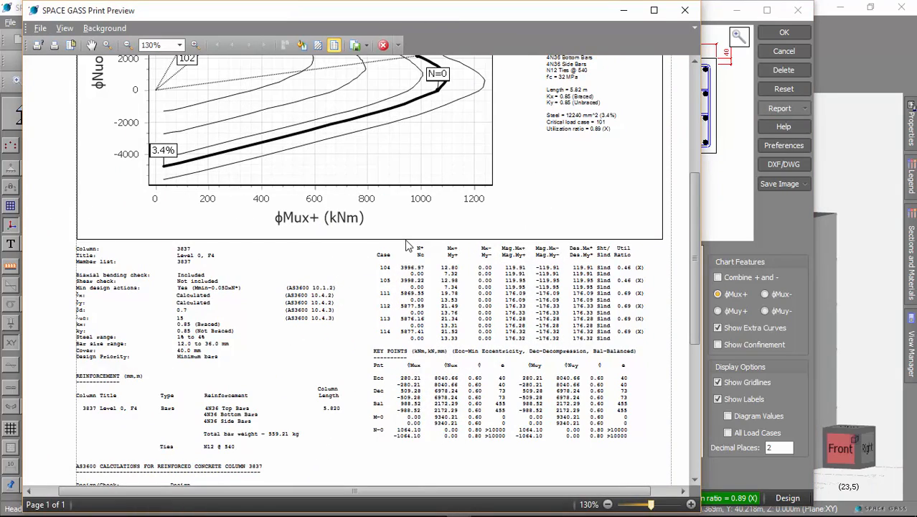
{"action": "scroll", "coordinate": [382, 279], "scroll_direction": "down", "scroll_amount": 3}
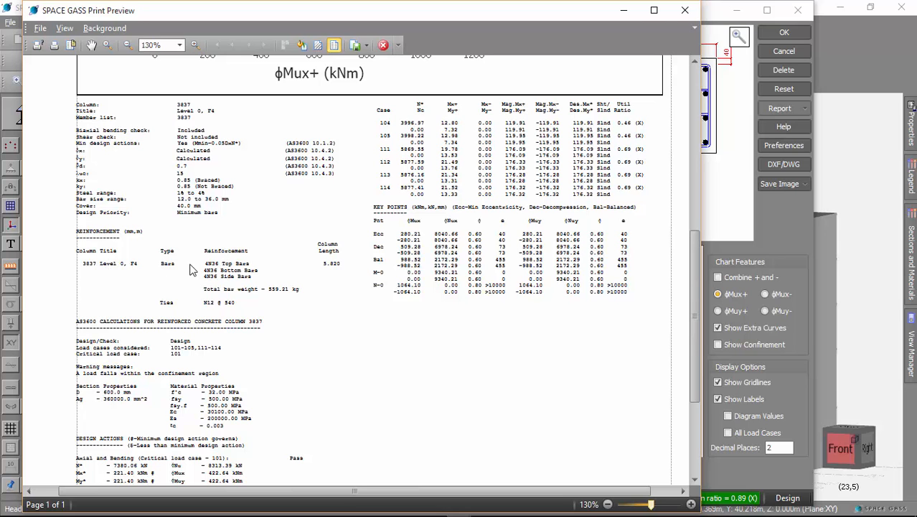
{"action": "scroll", "coordinate": [237, 279], "scroll_direction": "up", "scroll_amount": 2, "text": "ctrl"}
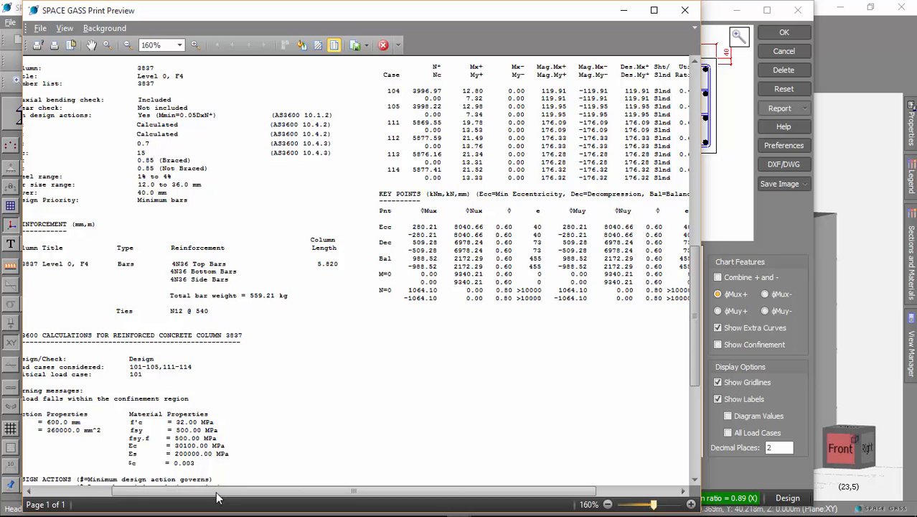
{"action": "left_click_drag", "start_coordinate": [216, 493], "coordinate": [168, 493]}
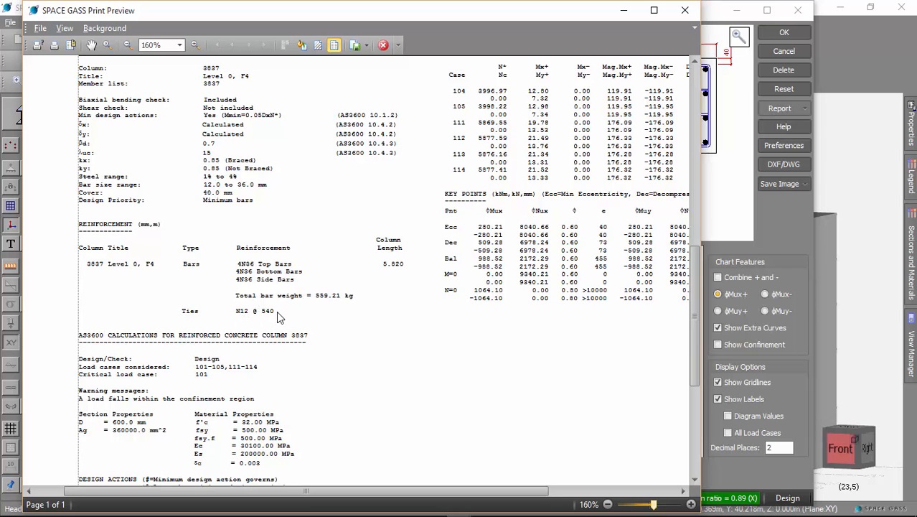
Examine the design actions, load case utilization ratios and key points in the concise column report, and close the report.
{"action": "scroll", "coordinate": [276, 310], "scroll_direction": "down", "scroll_amount": 8}
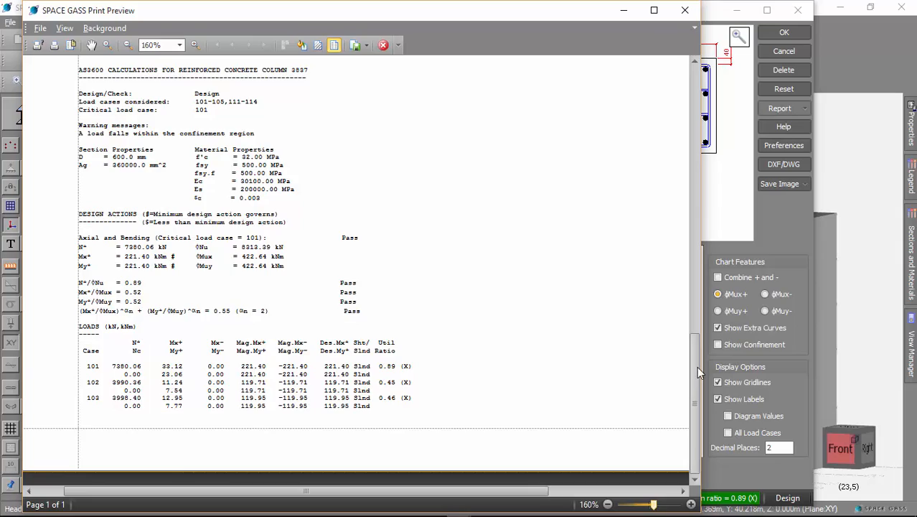
{"action": "left_click_drag", "start_coordinate": [697, 362], "coordinate": [673, 277]}
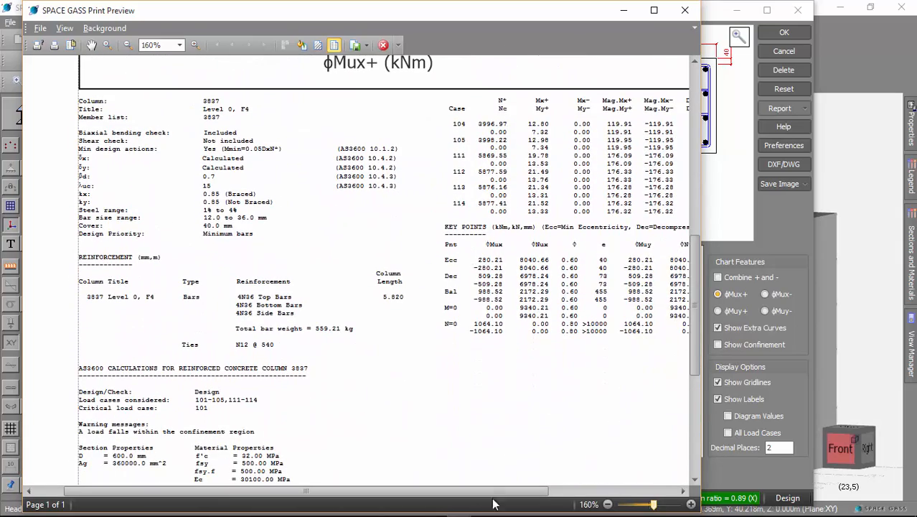
{"action": "left_click_drag", "start_coordinate": [499, 494], "coordinate": [574, 494]}
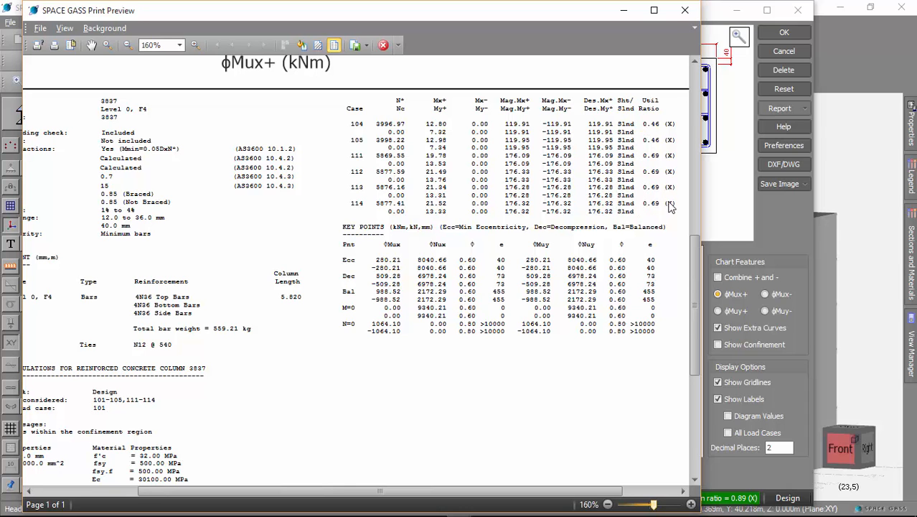
{"action": "left_click", "coordinate": [685, 10]}
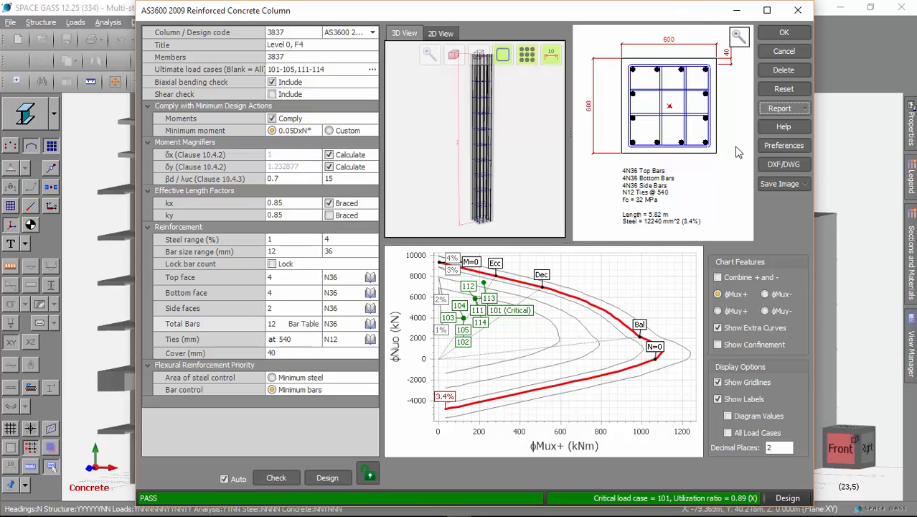
Generate a full report for the column, examine its bar table, load results and interaction tables across both pages, and close it.
{"action": "left_click", "coordinate": [782, 110]}
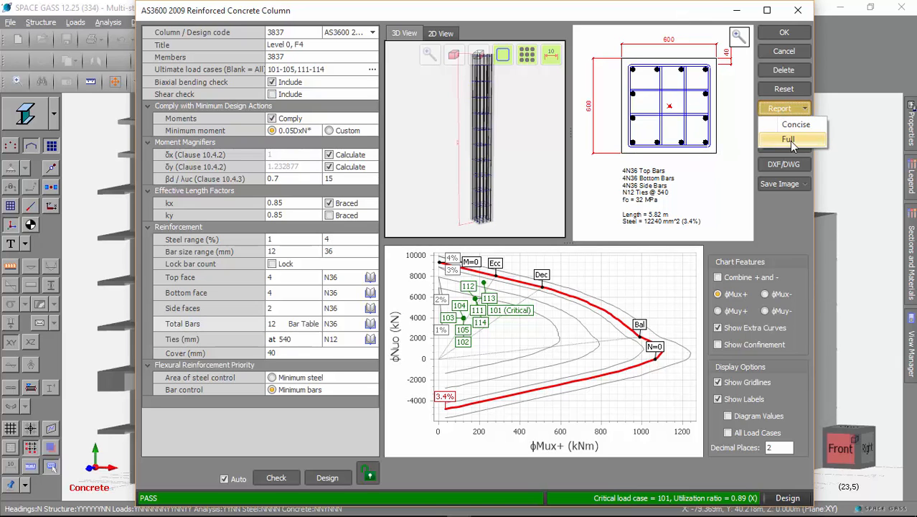
{"action": "left_click", "coordinate": [789, 141]}
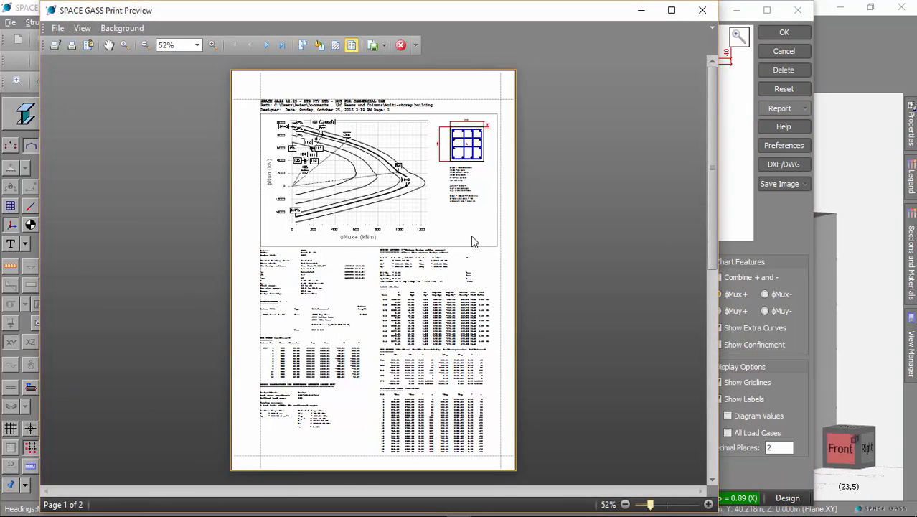
{"action": "left_click", "coordinate": [449, 235]}
{"action": "left_click", "coordinate": [449, 235]}
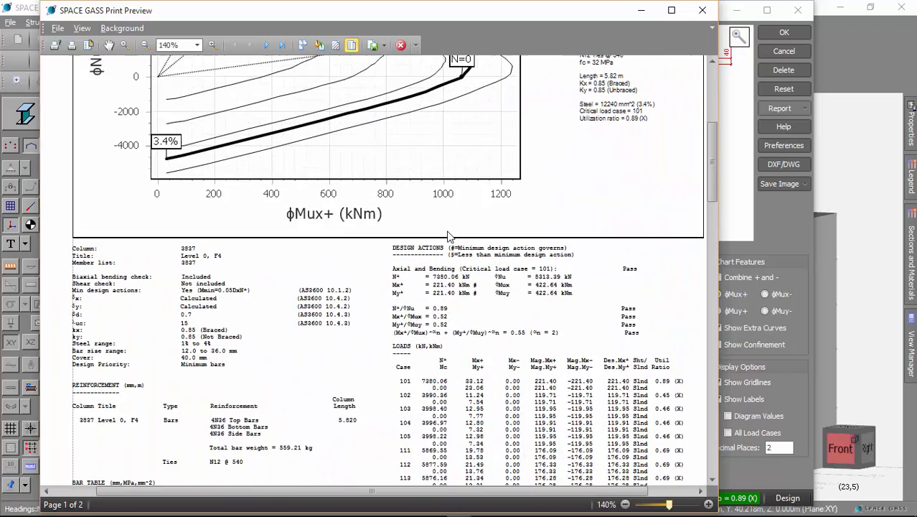
{"action": "scroll", "coordinate": [473, 291], "scroll_direction": "down", "scroll_amount": 5}
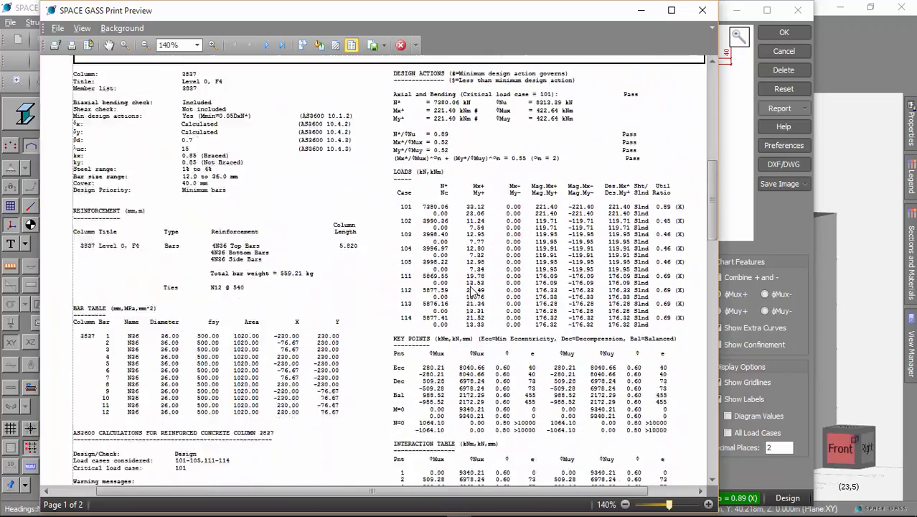
{"action": "scroll", "coordinate": [472, 291], "scroll_direction": "down", "scroll_amount": 7}
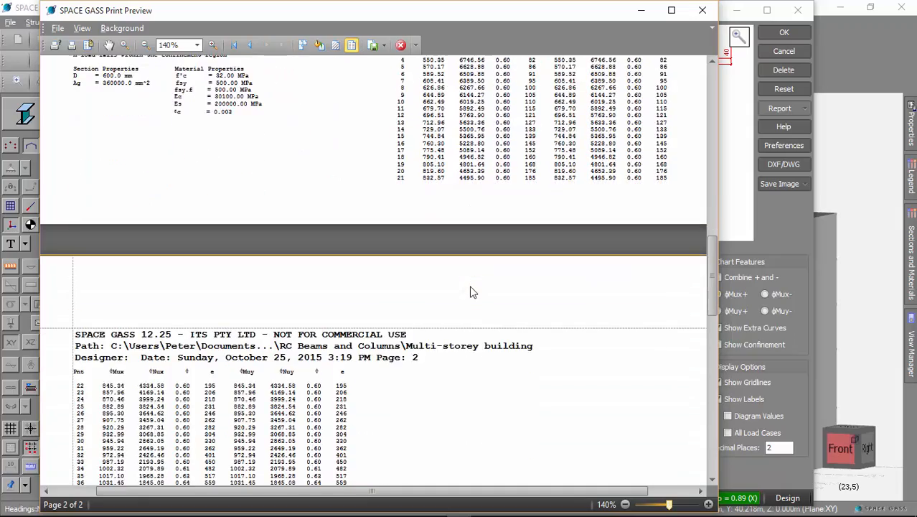
{"action": "scroll", "coordinate": [473, 291], "scroll_direction": "down", "scroll_amount": 15}
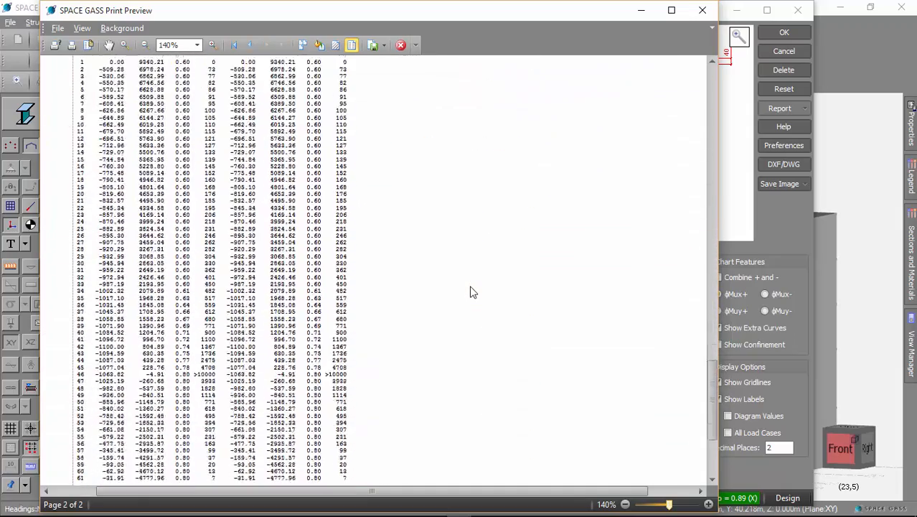
{"action": "scroll", "coordinate": [473, 291], "scroll_direction": "up", "scroll_amount": 15}
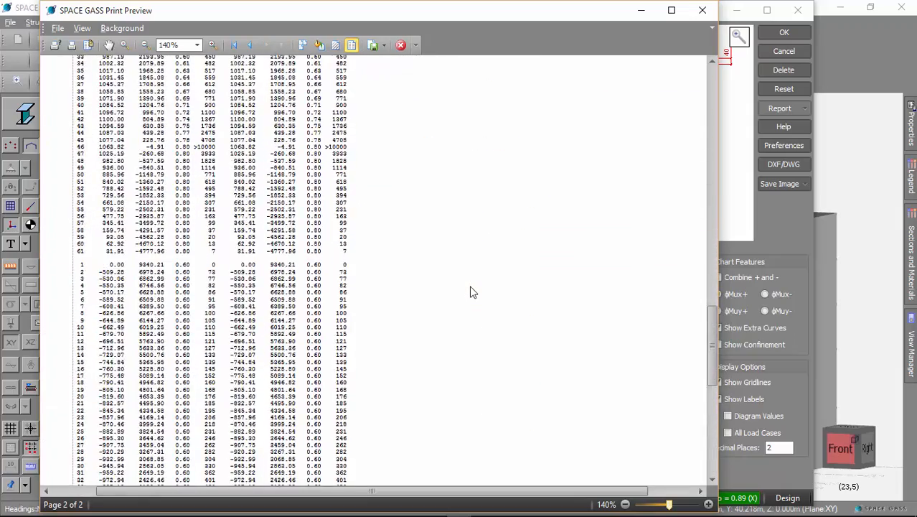
{"action": "scroll", "coordinate": [473, 291], "scroll_direction": "up", "scroll_amount": 12}
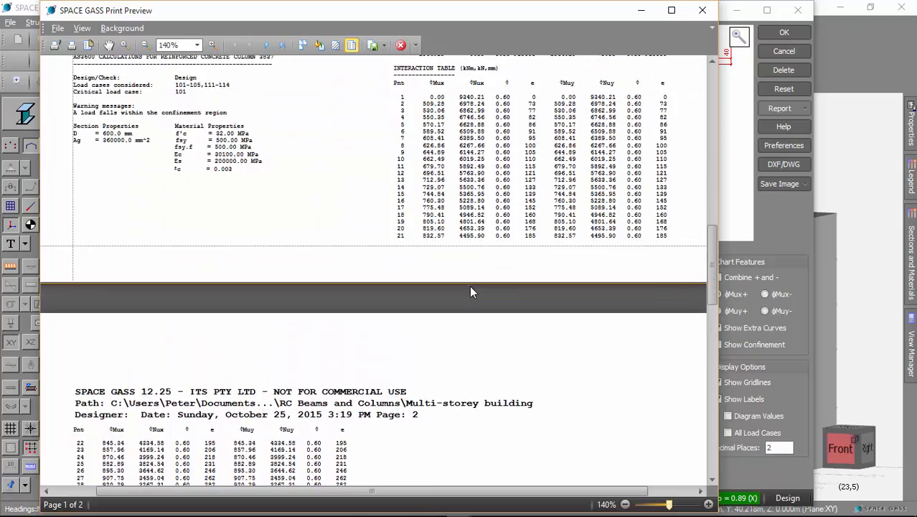
{"action": "scroll", "coordinate": [473, 291], "scroll_direction": "up", "scroll_amount": 12}
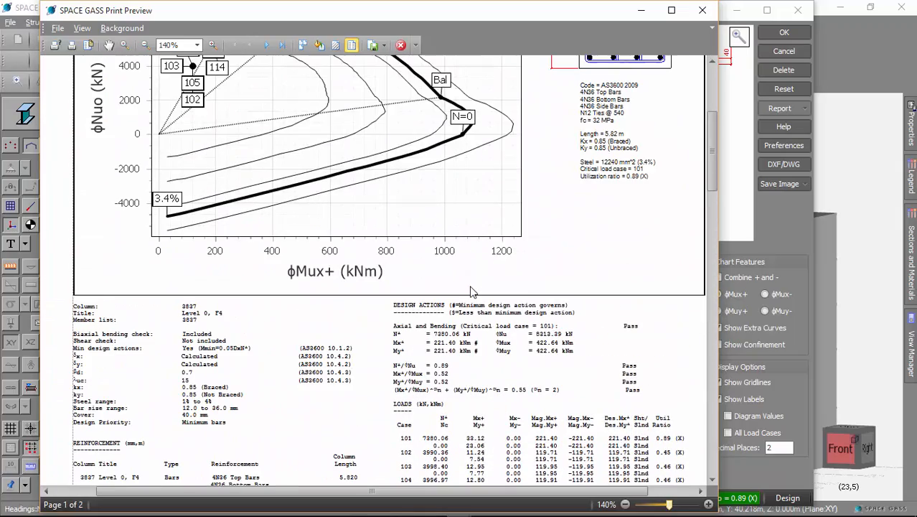
{"action": "left_click", "coordinate": [703, 11]}
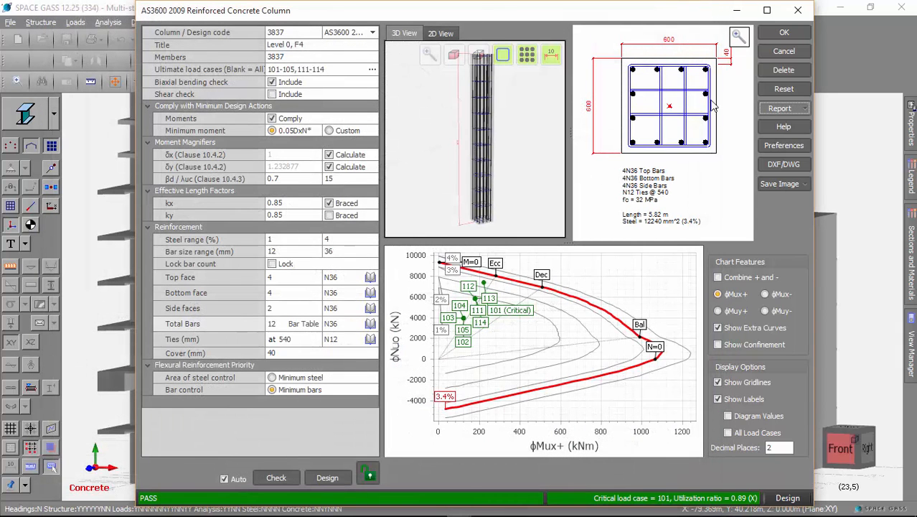
Review the cross-section and longitudinal image-saving options without saving an image, and accept the column design.
{"action": "left_click", "coordinate": [790, 184]}
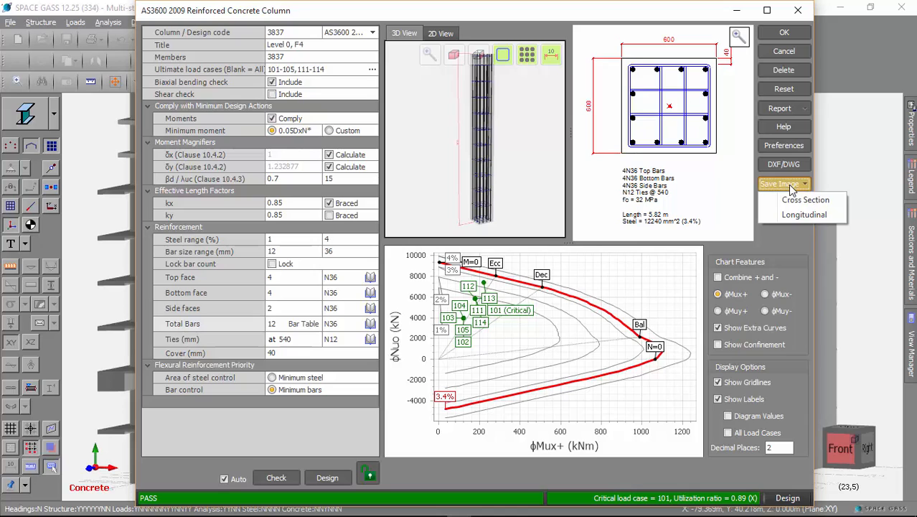
{"action": "left_click", "coordinate": [790, 186]}
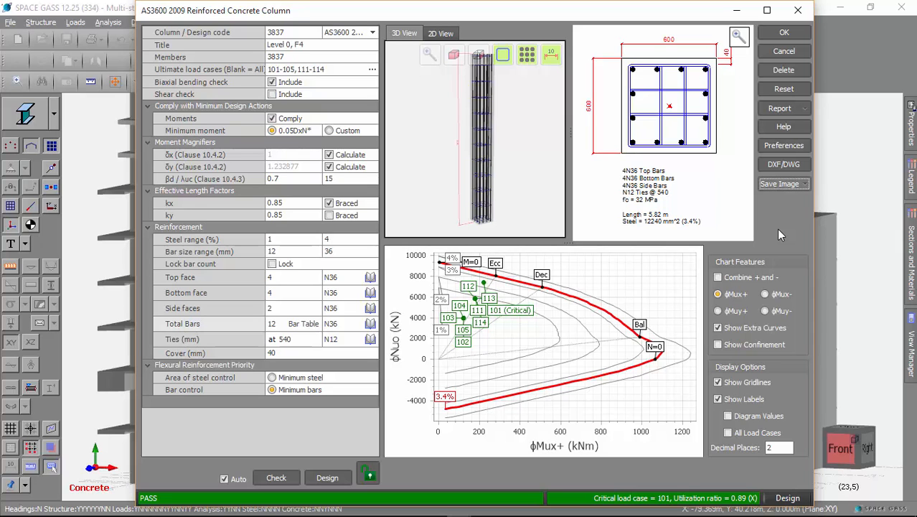
{"action": "left_click", "coordinate": [788, 32]}
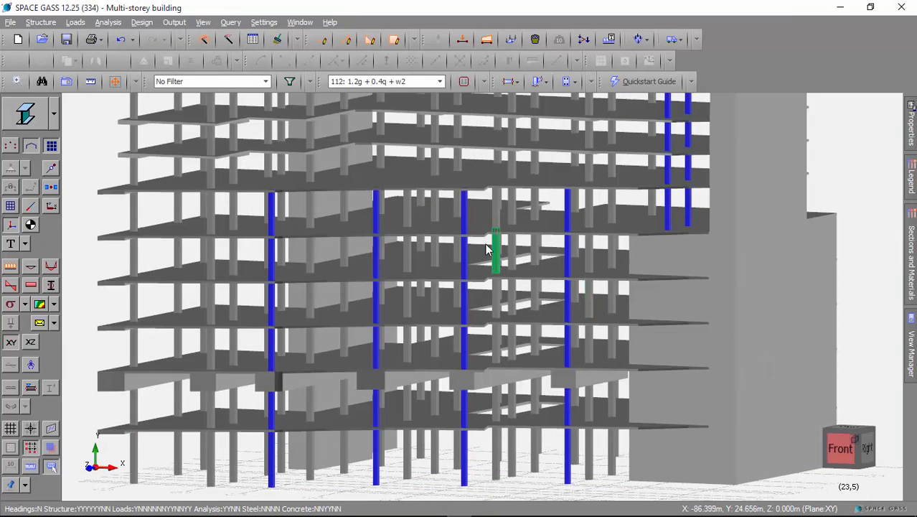
Create a concrete column design for member 573, title it "Level 5, F4", and accept it.
{"action": "mouse_move", "coordinate": [433, 208]}
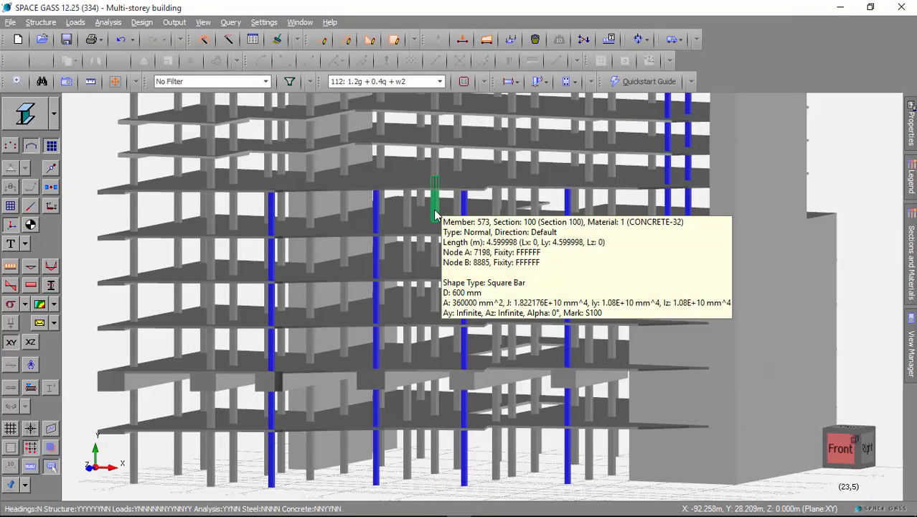
{"action": "left_click", "coordinate": [433, 208]}
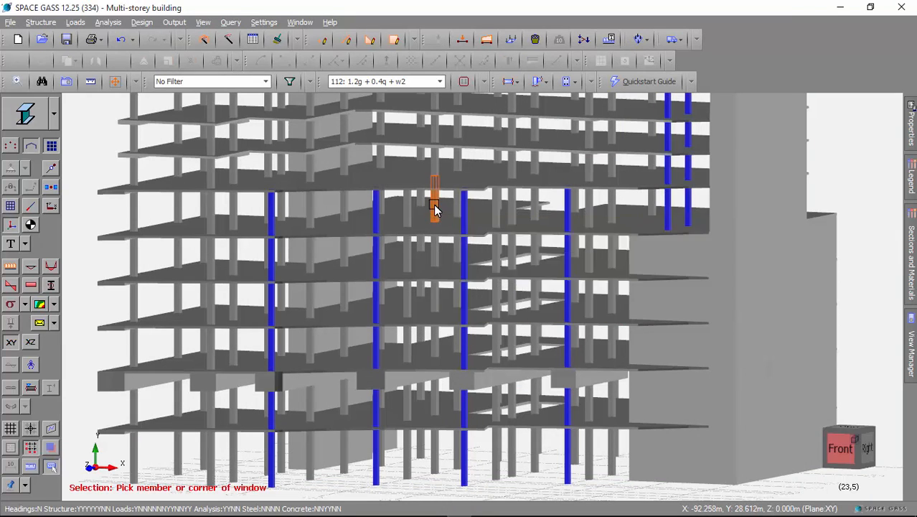
{"action": "left_click", "coordinate": [574, 81]}
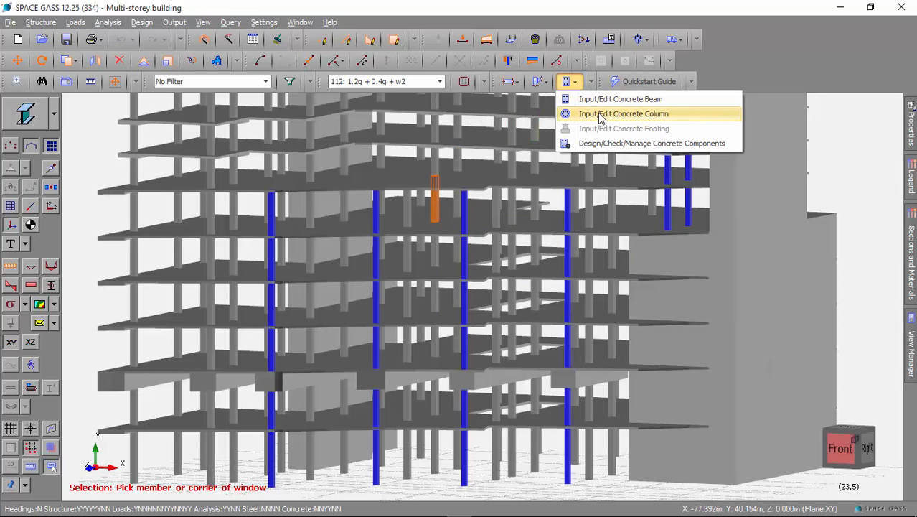
{"action": "left_click", "coordinate": [601, 115]}
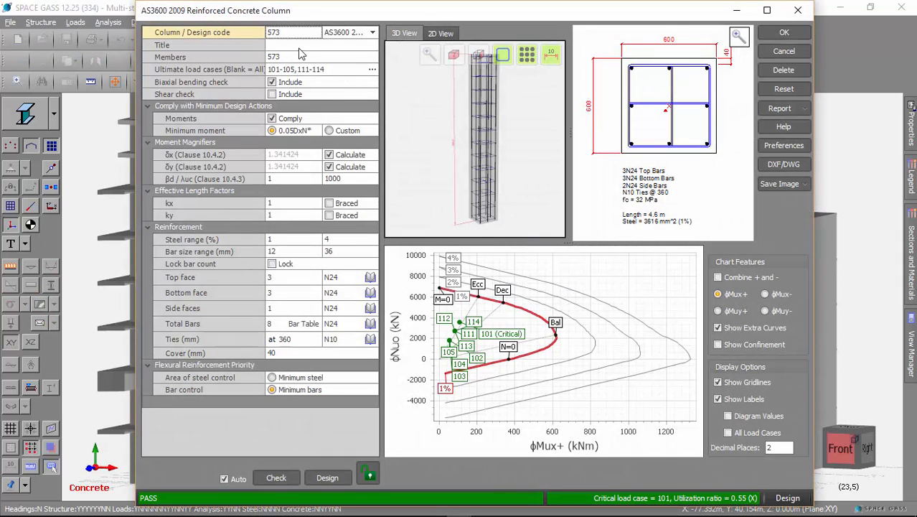
{"action": "left_click", "coordinate": [300, 46]}
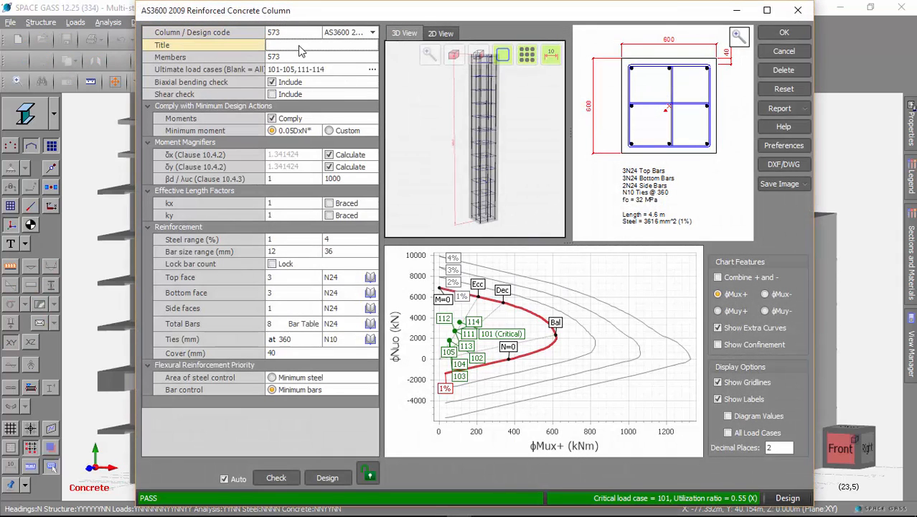
{"action": "type", "text": "Level 5, F4"}
{"action": "left_click", "coordinate": [783, 32]}
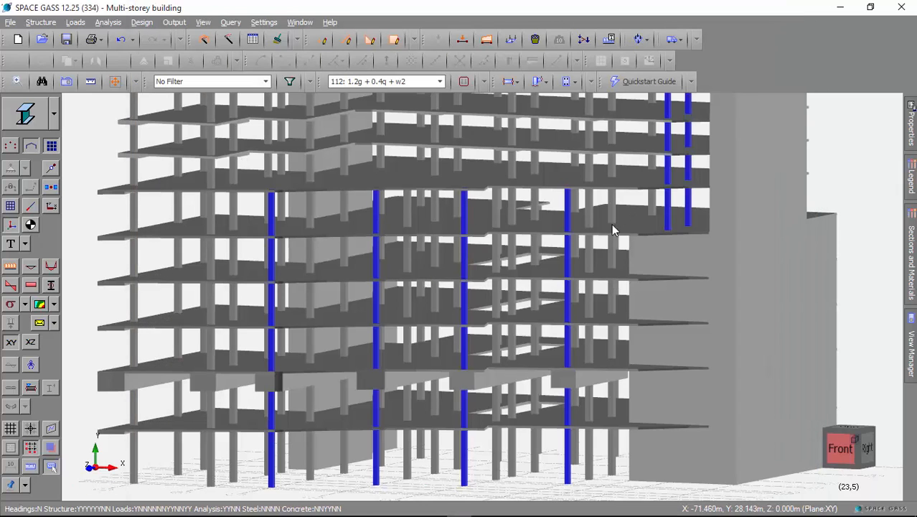
Open the job Concrete Frame.SG without saving the changes to the multi-storey building job.
{"action": "scroll", "coordinate": [598, 237], "scroll_direction": "down", "scroll_amount": 3}
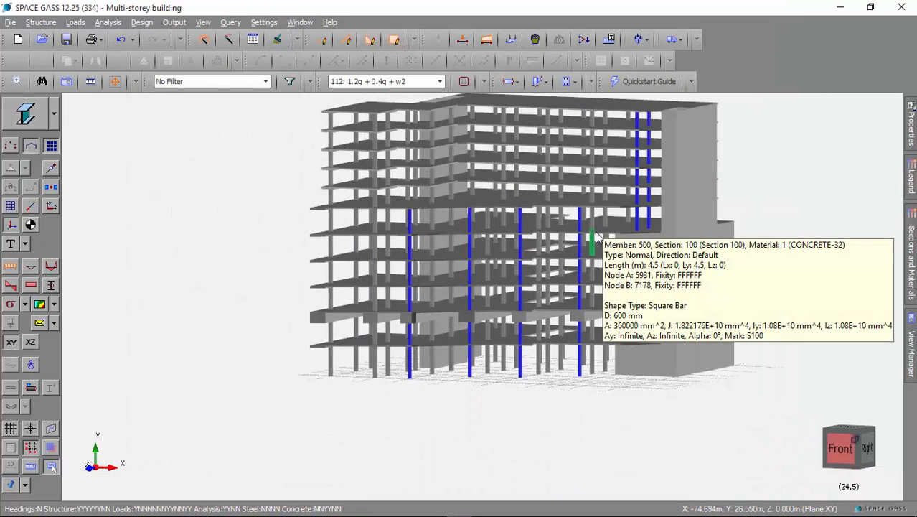
{"action": "middle_click_drag", "start_coordinate": [595, 232], "coordinate": [563, 266]}
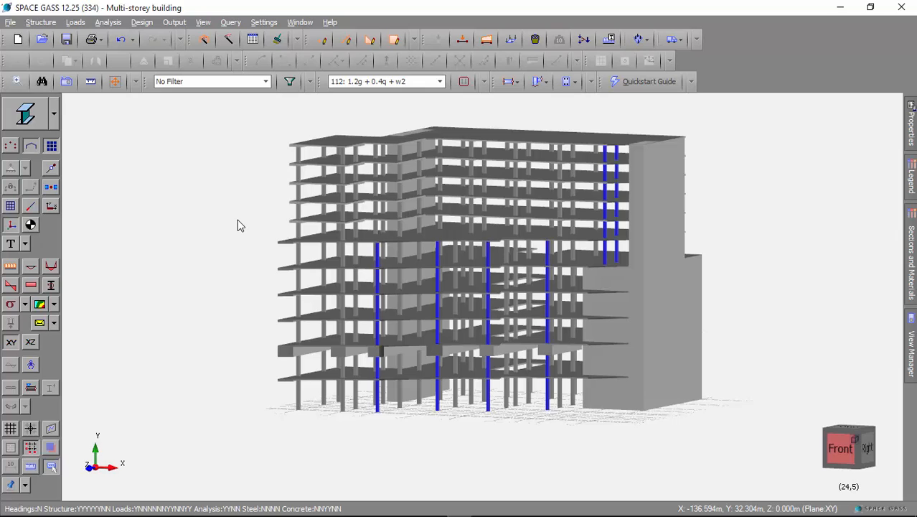
{"action": "left_click", "coordinate": [41, 37]}
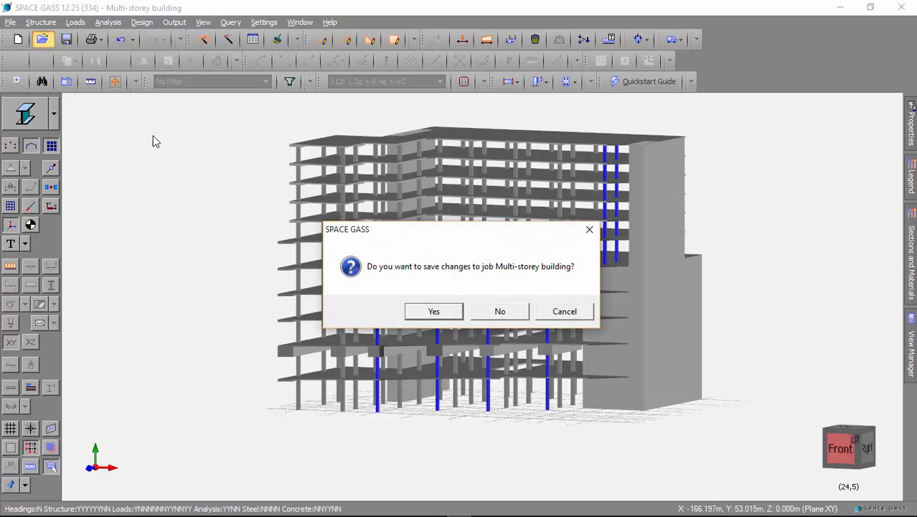
{"action": "left_click", "coordinate": [482, 310]}
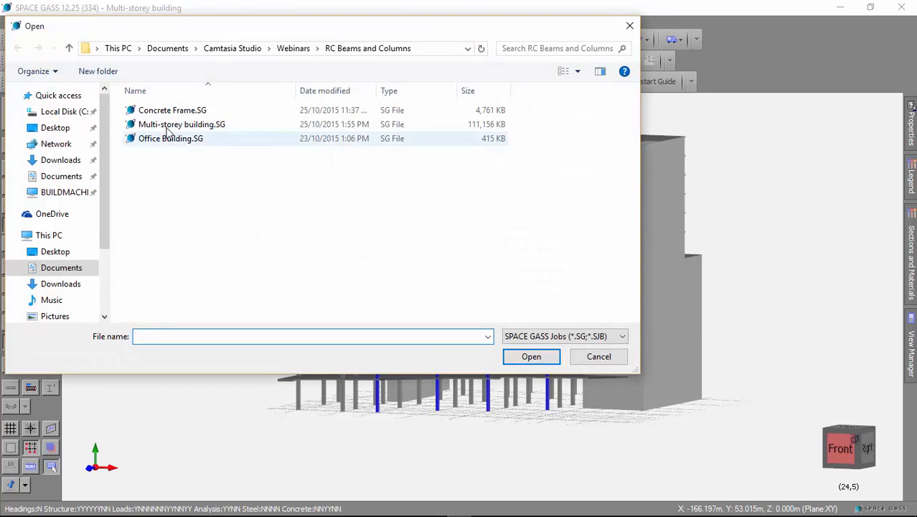
{"action": "double_click", "coordinate": [172, 111]}
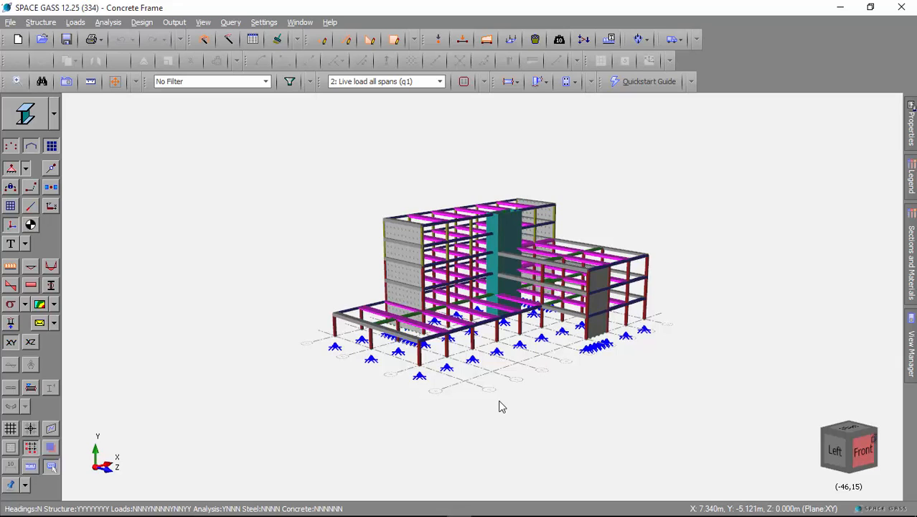
Display the loads on the concrete frame and examine the live load cases 2 to 5 one after another.
{"action": "scroll", "coordinate": [499, 403], "scroll_direction": "up", "scroll_amount": 3}
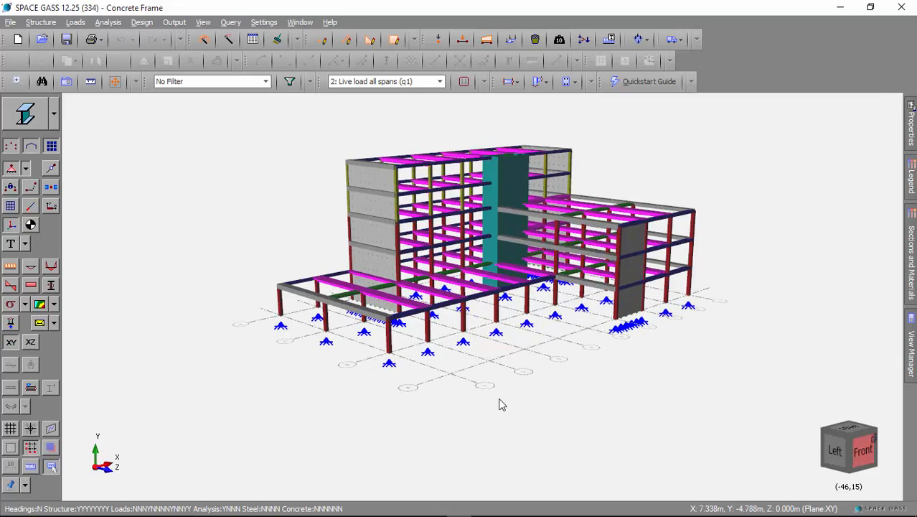
{"action": "middle_click_drag", "start_coordinate": [493, 401], "coordinate": [420, 429]}
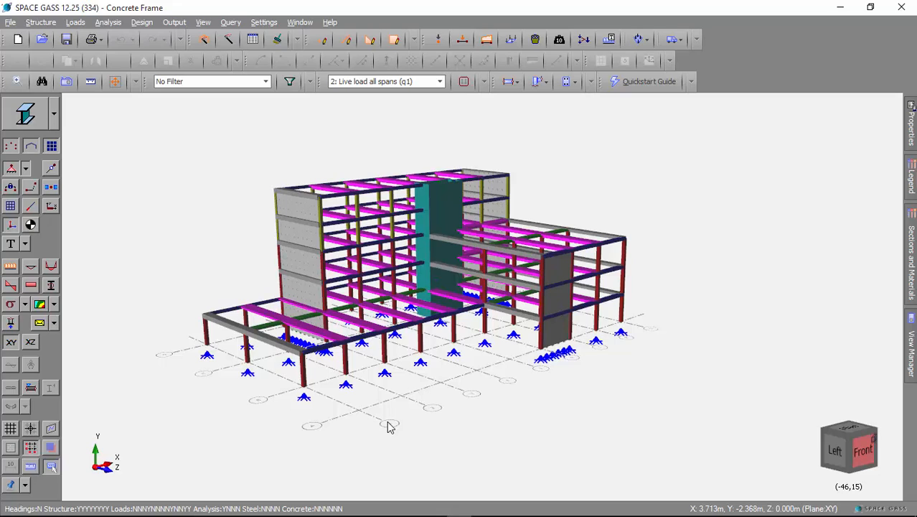
{"action": "left_click", "coordinate": [11, 267]}
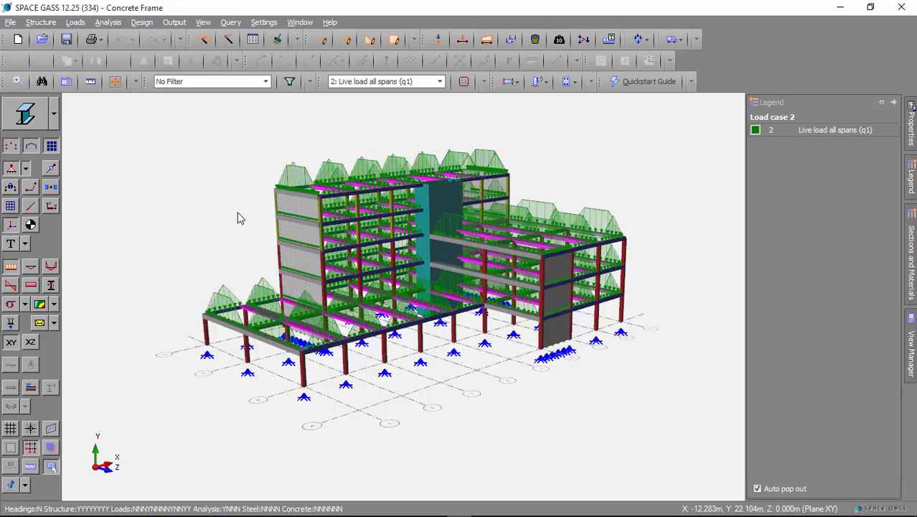
{"action": "middle_click_drag", "start_coordinate": [242, 216], "coordinate": [265, 233]}
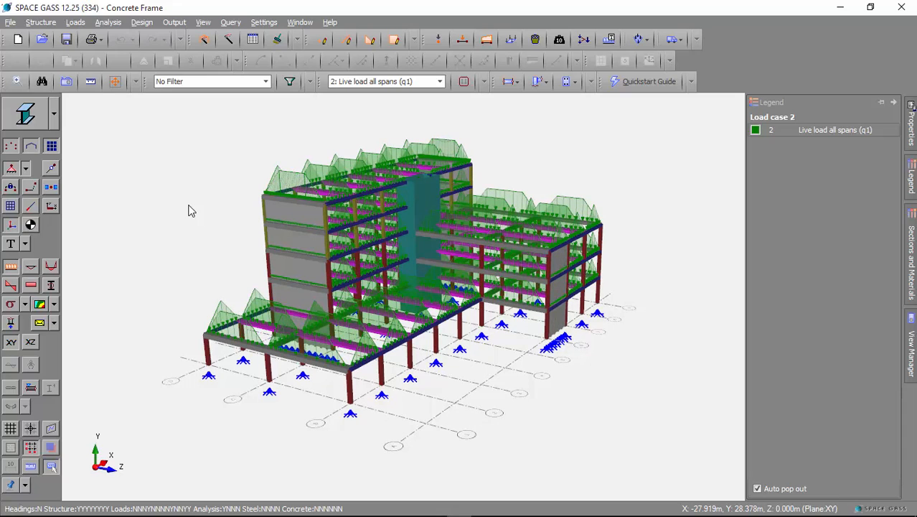
{"action": "key", "text": "Page_Down"}
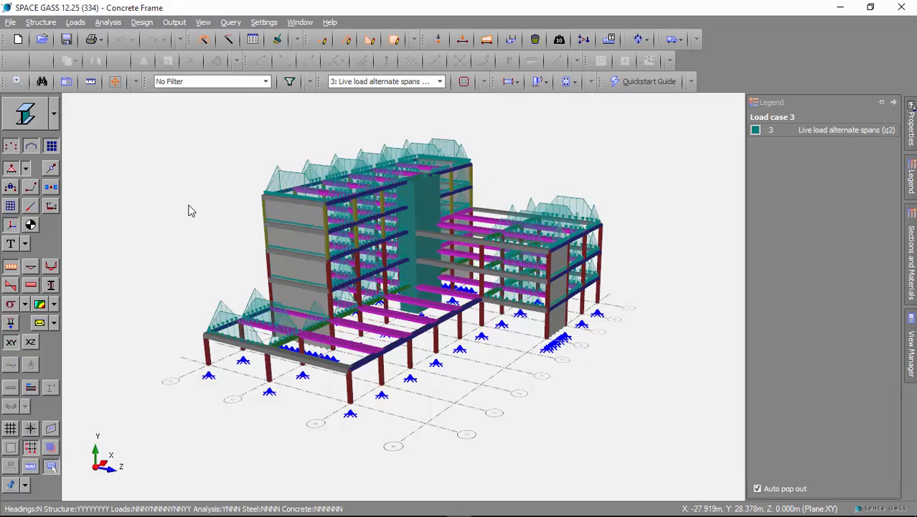
{"action": "key", "text": "Page_Down"}
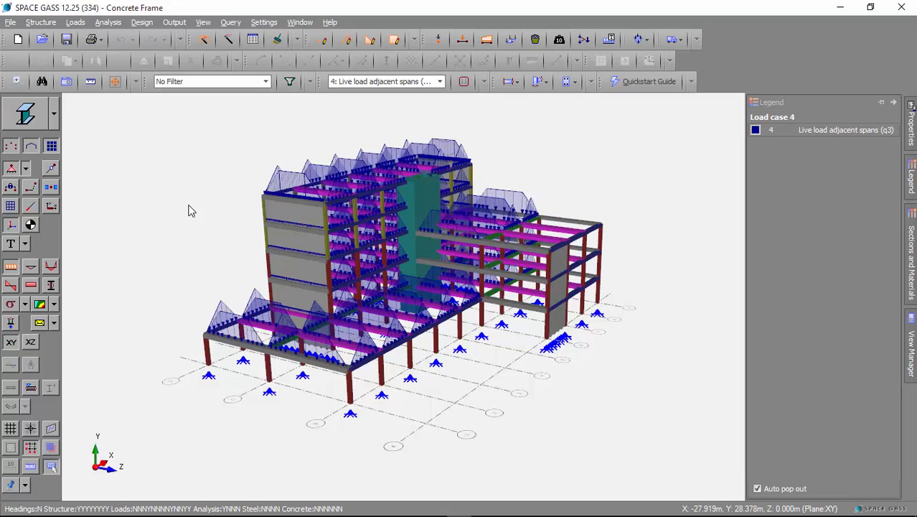
{"action": "key", "text": "Page_Down"}
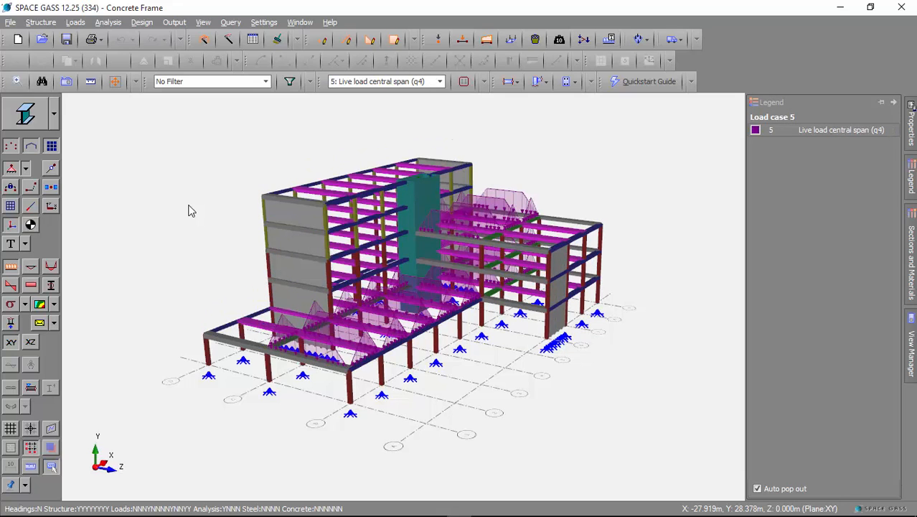
Check the rear wind load case 6, return to load case 5, and review the combination load cases table without keeping changes.
{"action": "key", "text": "Page_Down"}
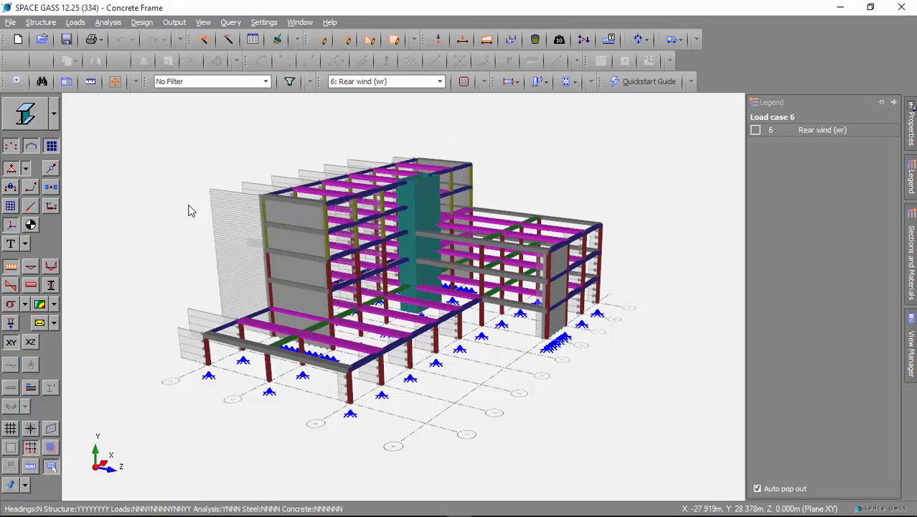
{"action": "key", "text": "Page_Up"}
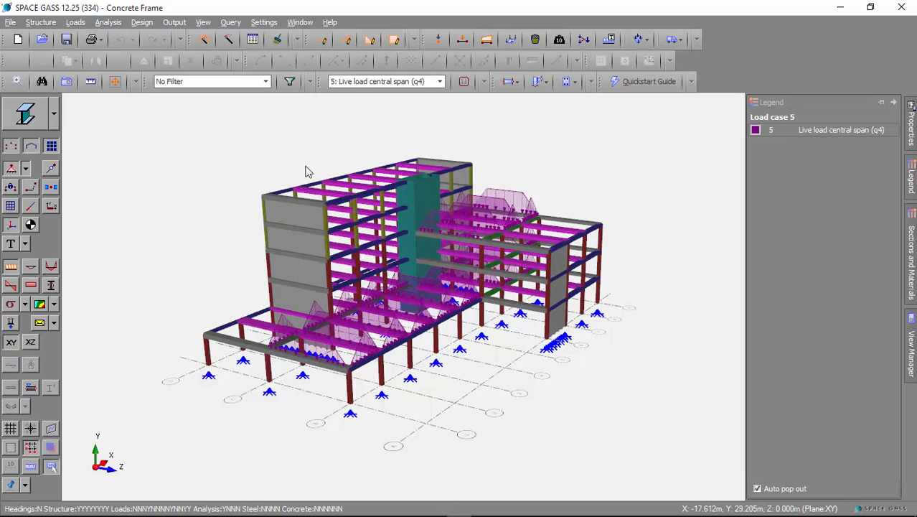
{"action": "left_click", "coordinate": [584, 41]}
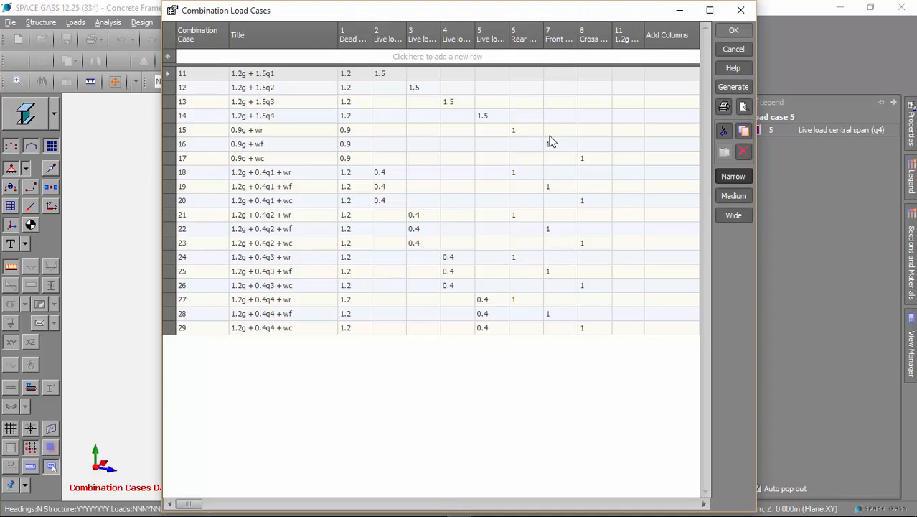
{"action": "left_click", "coordinate": [730, 51]}
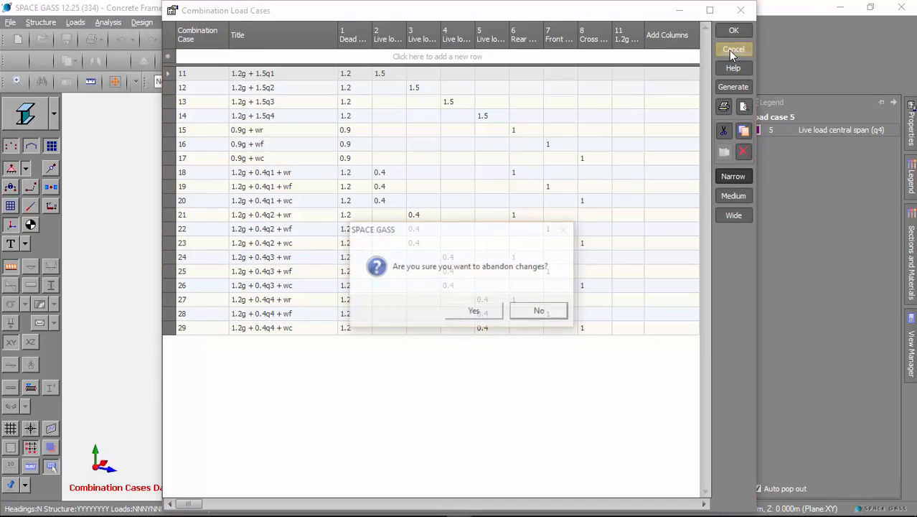
{"action": "left_click", "coordinate": [494, 314]}
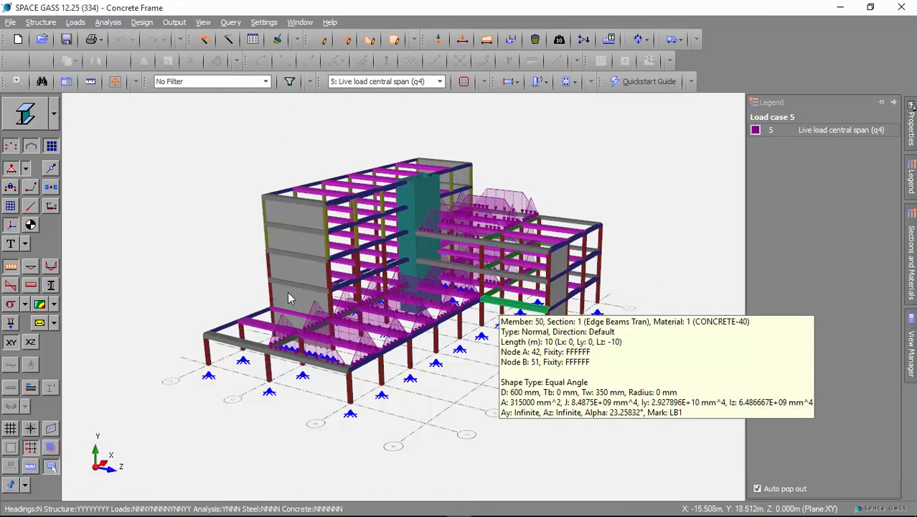
Replace the load display with the deflected shape for load case 5 and examine the frame's deflections.
{"action": "left_click", "coordinate": [11, 271]}
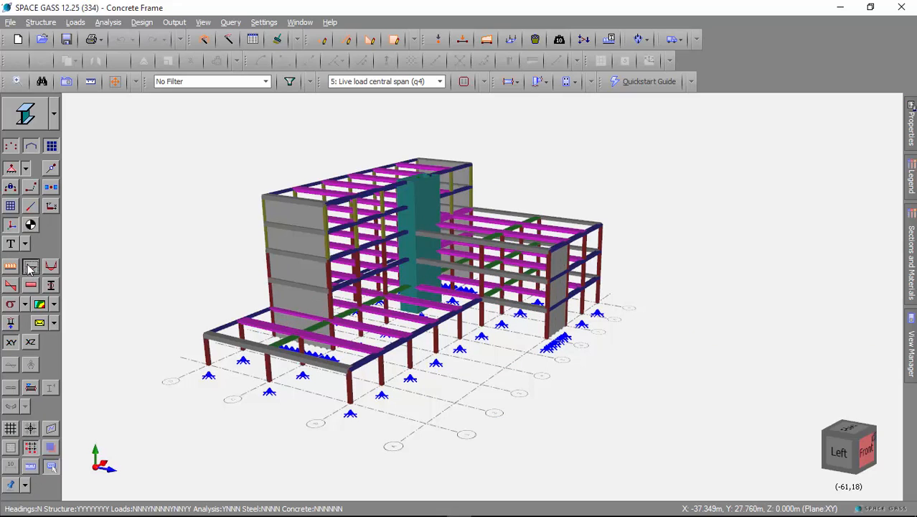
{"action": "left_click", "coordinate": [30, 267]}
{"action": "left_click", "coordinate": [102, 299]}
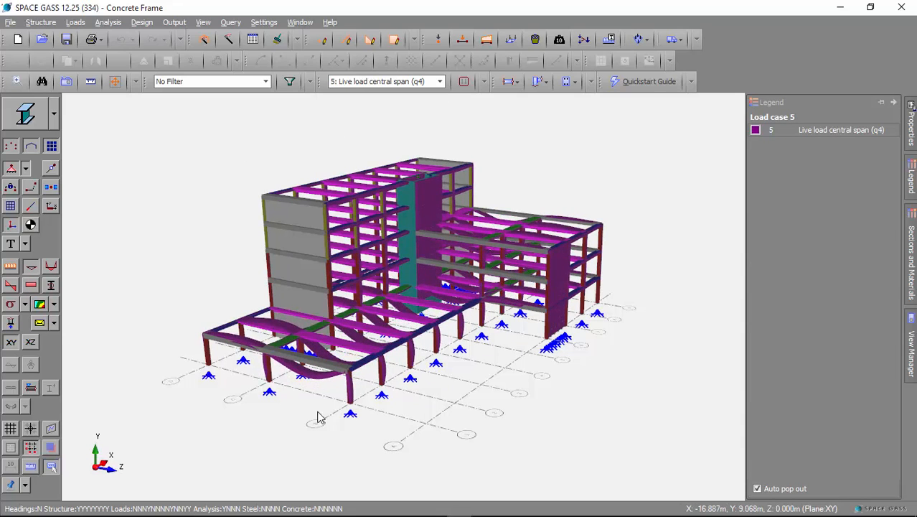
{"action": "middle_click_drag", "start_coordinate": [318, 416], "coordinate": [293, 420]}
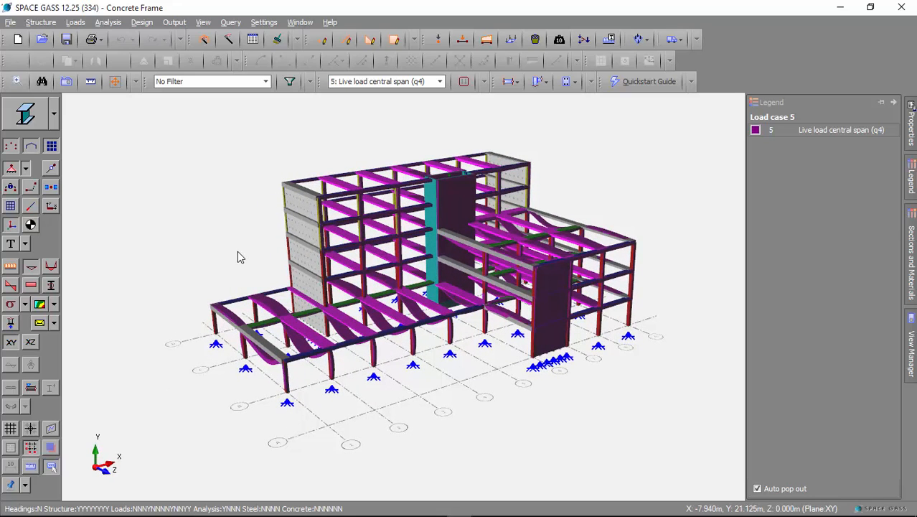
Display combination load case 15 (0.9g + wr) and examine its deflected shape.
{"action": "left_click", "coordinate": [378, 82]}
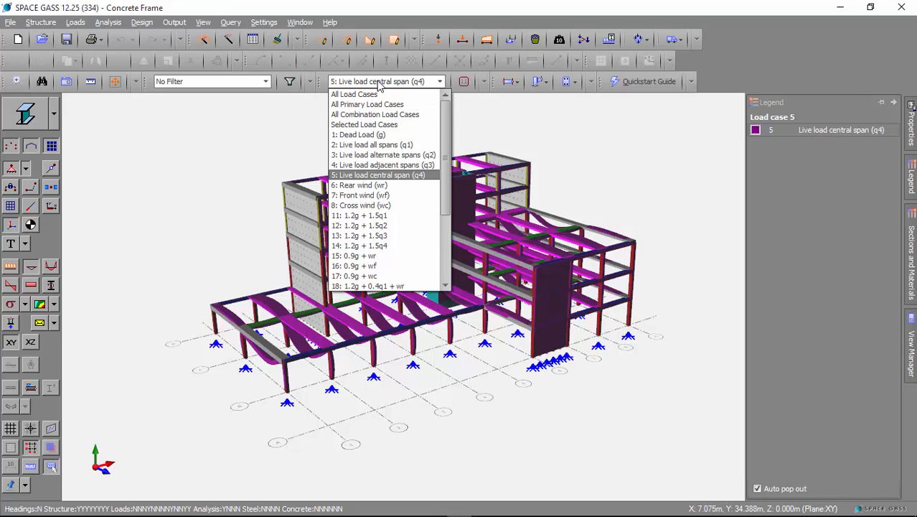
{"action": "left_click", "coordinate": [389, 255]}
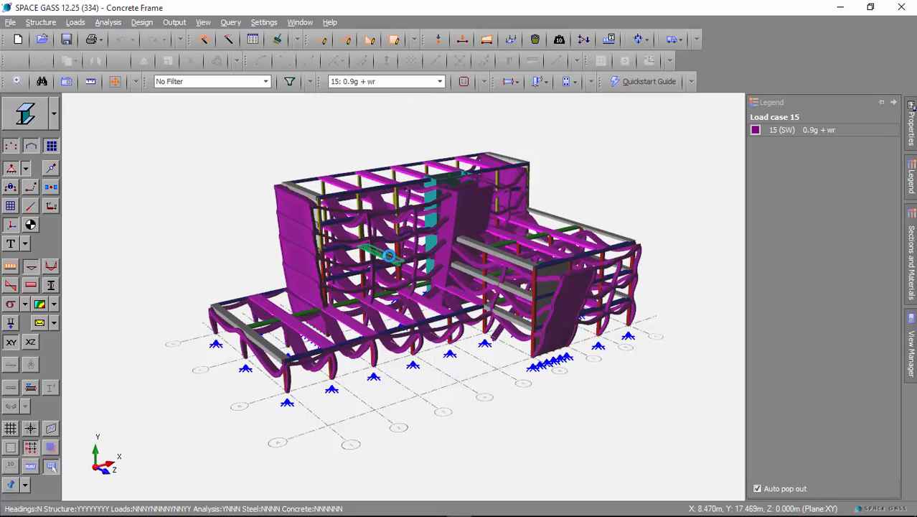
{"action": "mouse_move", "coordinate": [391, 264]}
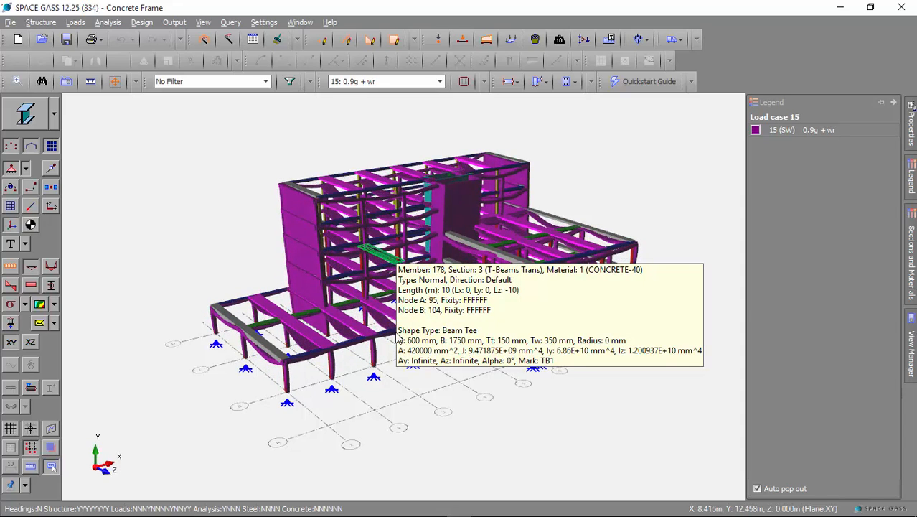
{"action": "middle_click_drag", "start_coordinate": [424, 410], "coordinate": [442, 413]}
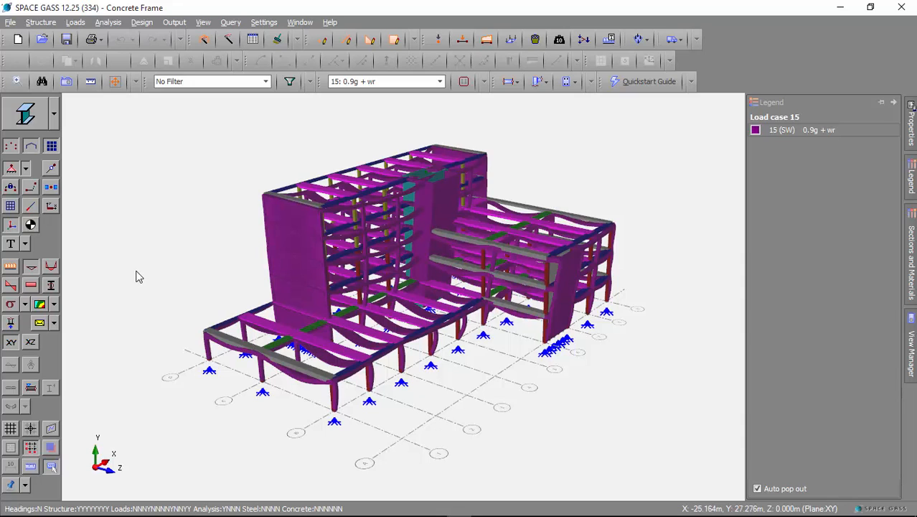
Replace the deflected shape with bending moment diagrams and show the diagram annotations.
{"action": "left_click", "coordinate": [34, 271]}
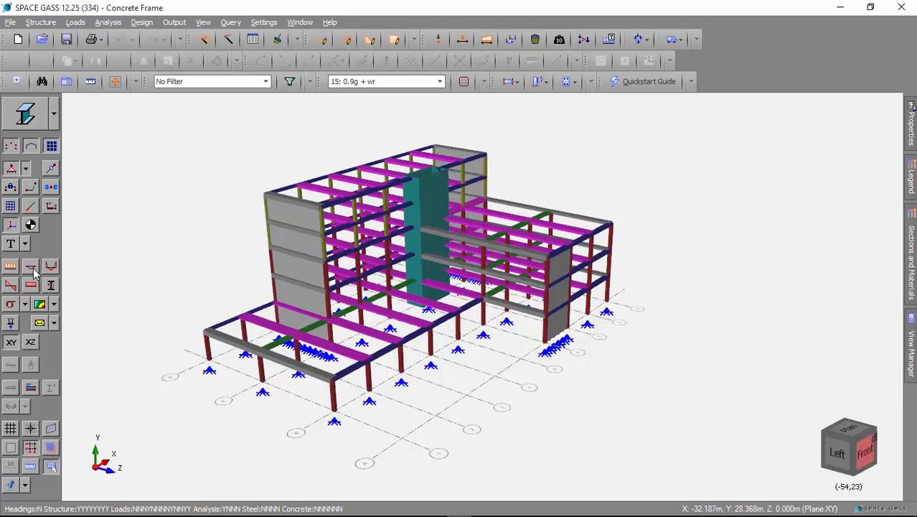
{"action": "left_click", "coordinate": [53, 266]}
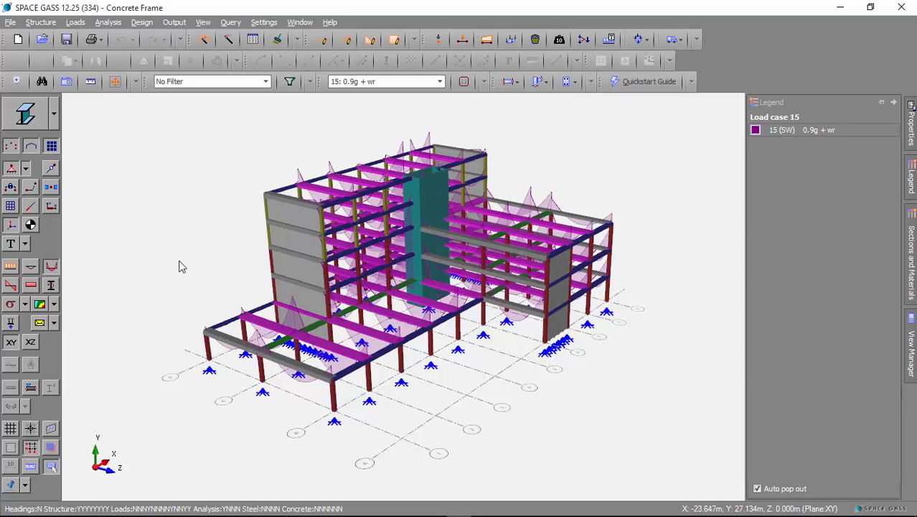
{"action": "left_click", "coordinate": [23, 244]}
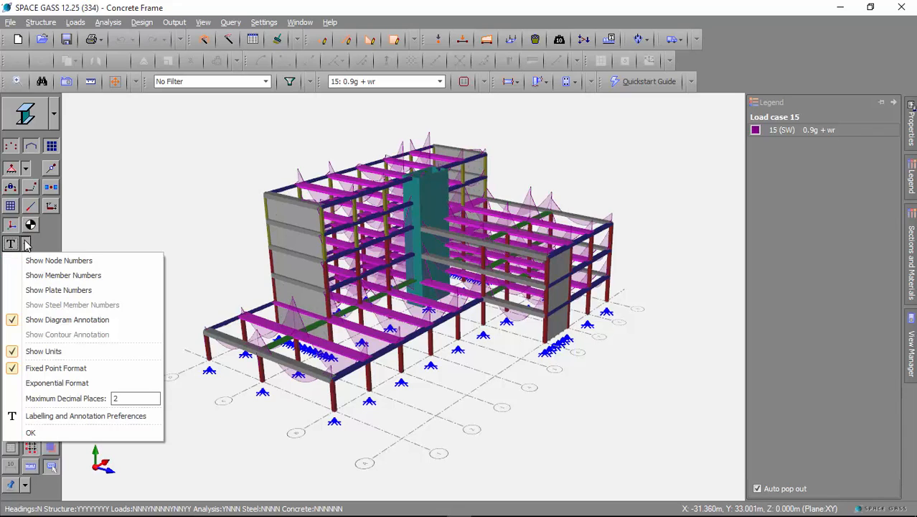
{"action": "left_click", "coordinate": [49, 321]}
{"action": "left_click", "coordinate": [49, 321]}
{"action": "left_click", "coordinate": [109, 230]}
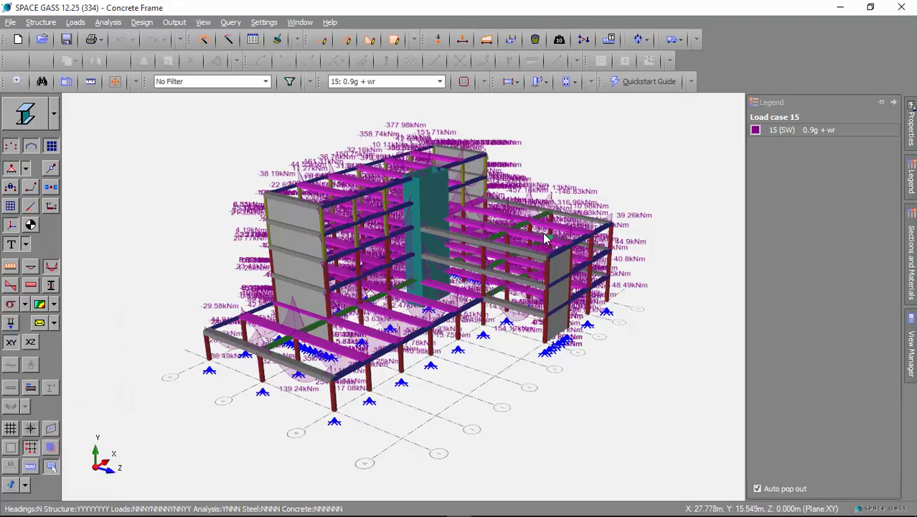
Display the frame as wireframe and examine the annotated bending moment diagrams for load case 15.
{"action": "scroll", "coordinate": [546, 239], "scroll_direction": "up", "scroll_amount": 10}
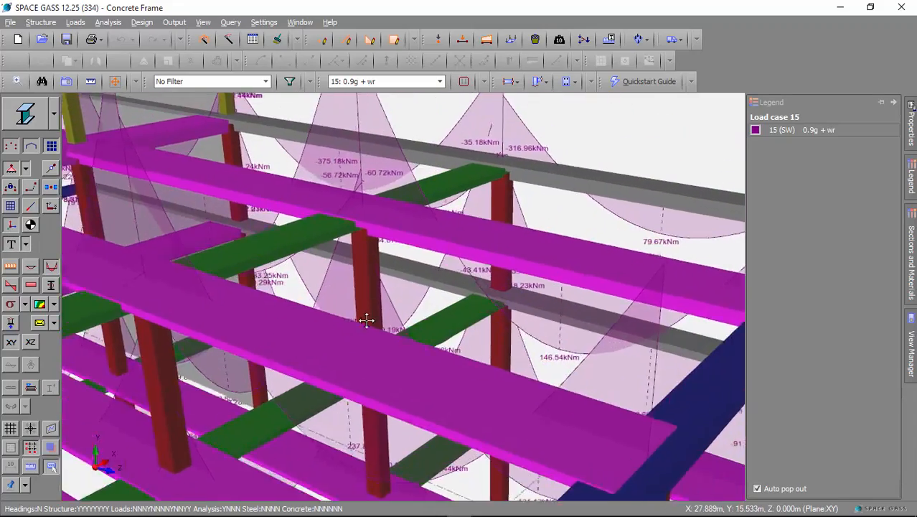
{"action": "scroll", "coordinate": [365, 320], "scroll_direction": "down", "scroll_amount": 3}
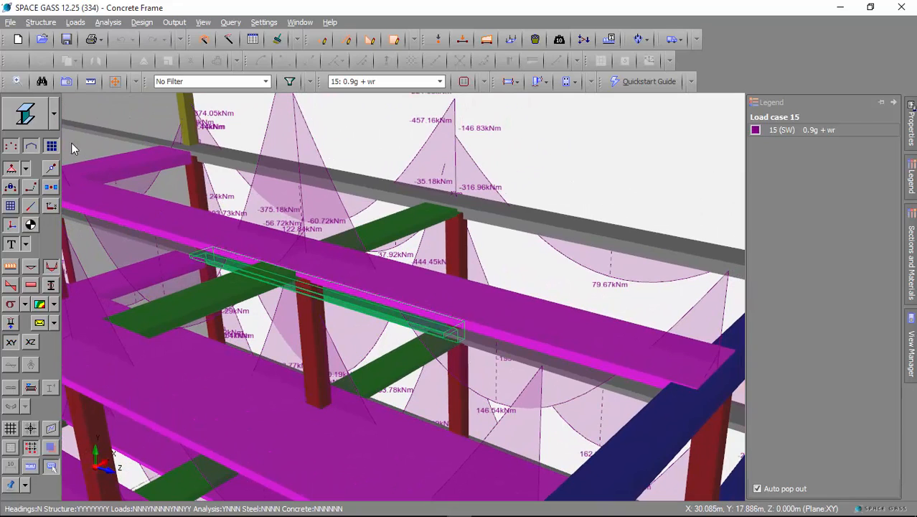
{"action": "left_click", "coordinate": [27, 117]}
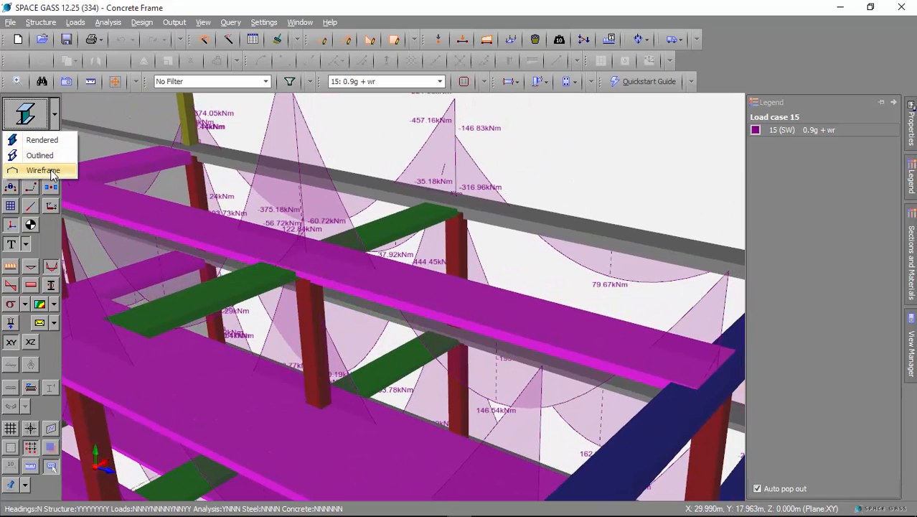
{"action": "left_click", "coordinate": [51, 172]}
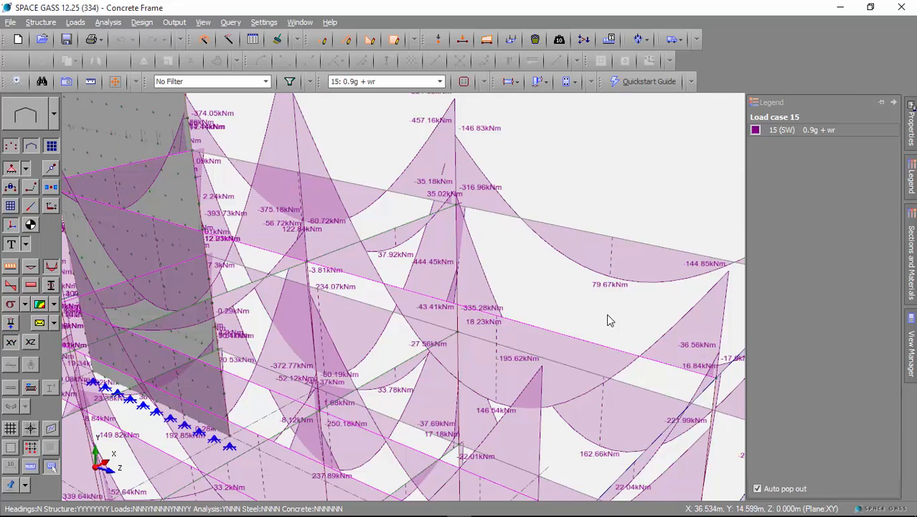
{"action": "middle_click_drag", "start_coordinate": [585, 312], "coordinate": [488, 361]}
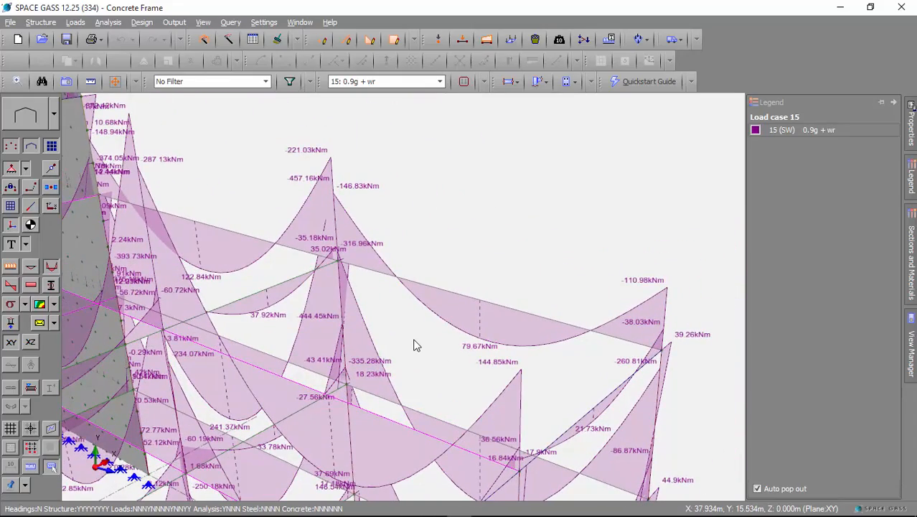
{"action": "scroll", "coordinate": [414, 344], "scroll_direction": "down", "scroll_amount": 4}
{"action": "middle_click_drag", "start_coordinate": [415, 344], "coordinate": [584, 279]}
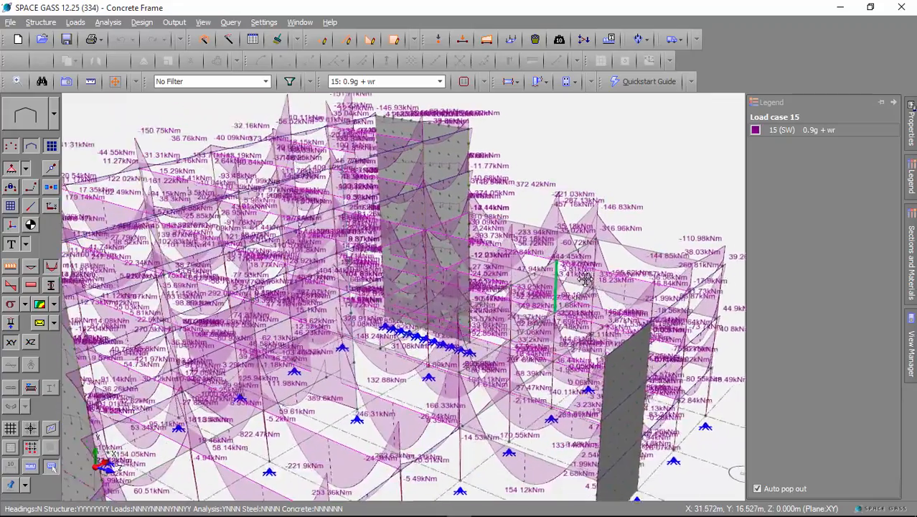
{"action": "scroll", "coordinate": [585, 278], "scroll_direction": "down", "scroll_amount": 1}
{"action": "scroll", "coordinate": [433, 373], "scroll_direction": "down", "scroll_amount": 3}
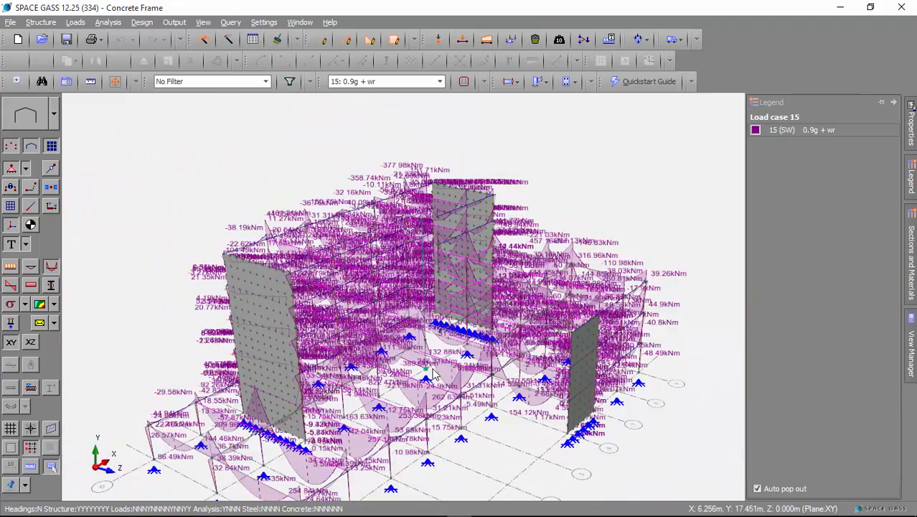
{"action": "middle_click_drag", "start_coordinate": [432, 373], "coordinate": [437, 305]}
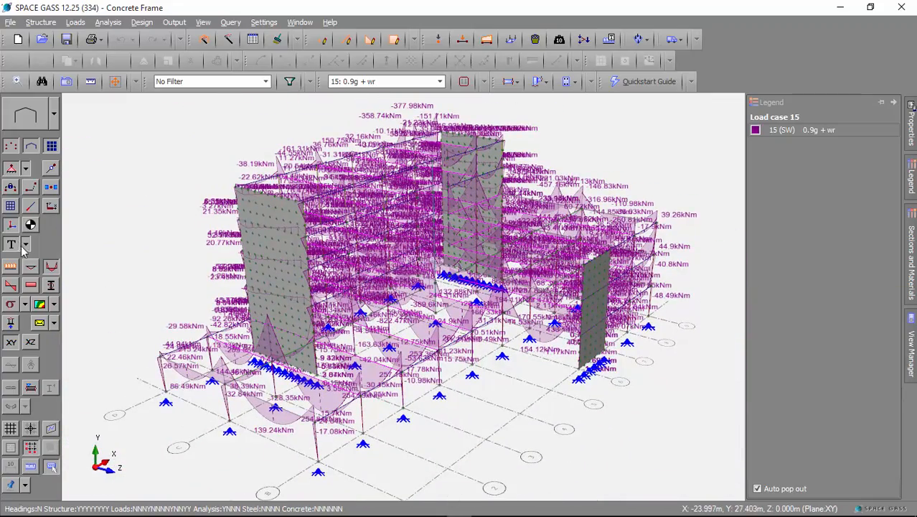
Replace the bending moment diagrams with shear force diagrams at a reduced scale without annotations.
{"action": "left_click", "coordinate": [52, 266]}
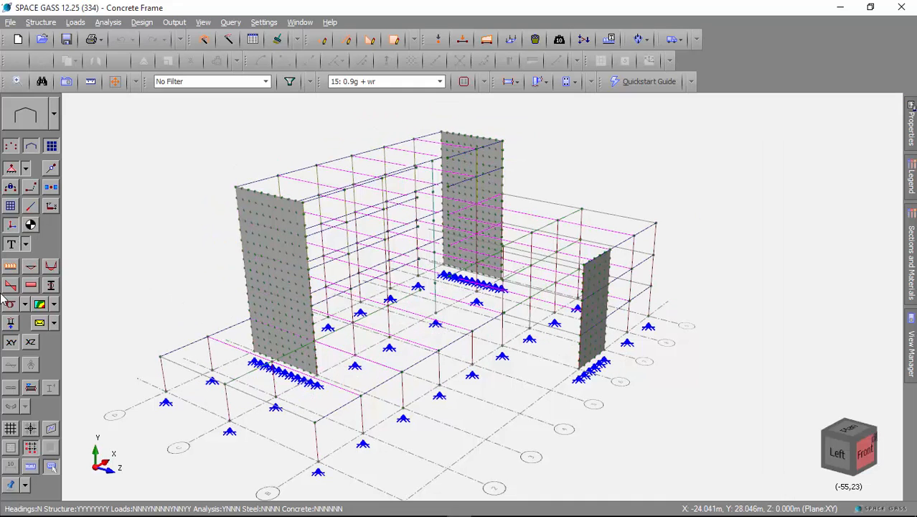
{"action": "left_click", "coordinate": [11, 286]}
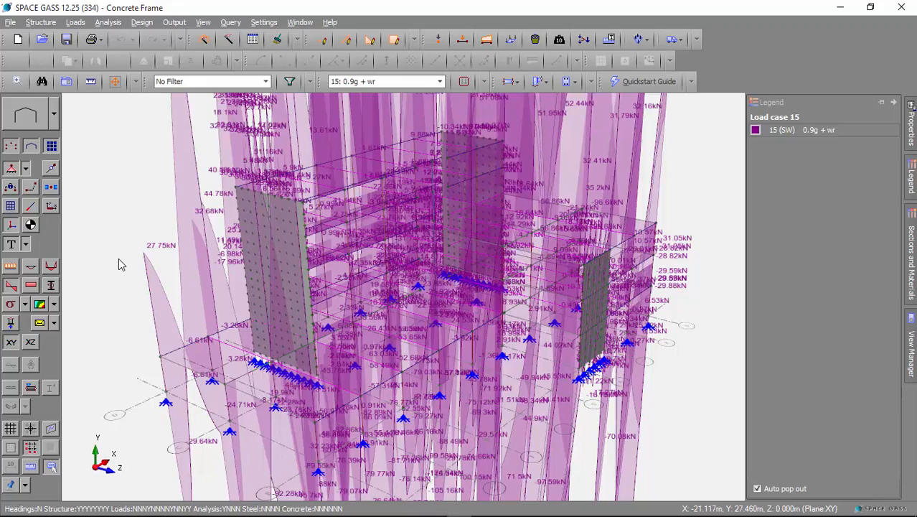
{"action": "scroll", "coordinate": [120, 264], "scroll_direction": "down", "scroll_amount": 10, "text": "ctrl"}
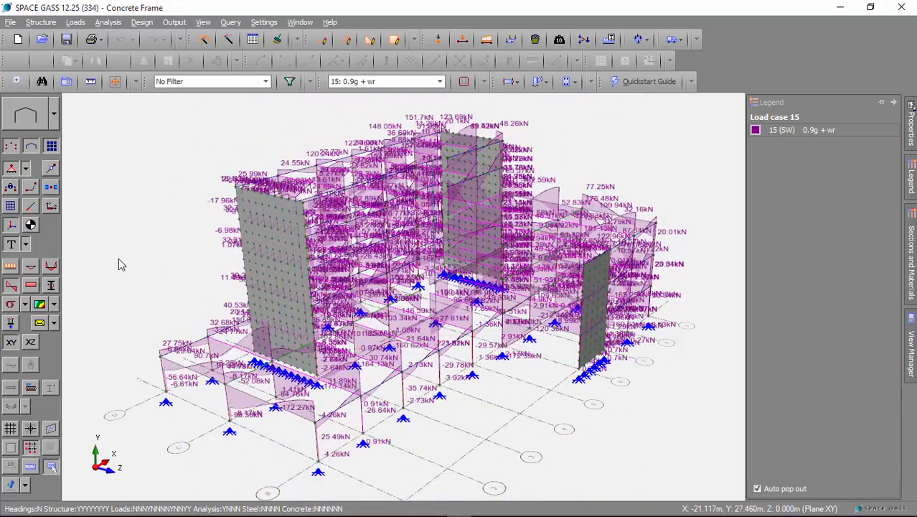
{"action": "scroll", "coordinate": [120, 264], "scroll_direction": "down", "scroll_amount": 5, "text": "ctrl"}
{"action": "scroll", "coordinate": [121, 264], "scroll_direction": "down", "scroll_amount": 3, "text": "ctrl"}
{"action": "left_click", "coordinate": [11, 246]}
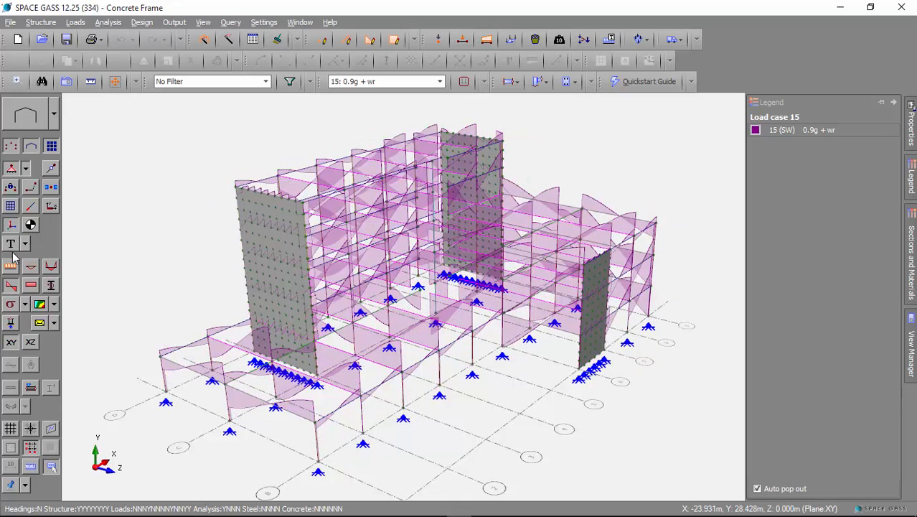
View the bending moments together with the shear forces, and return to the rendered frame without any diagrams.
{"action": "left_click", "coordinate": [50, 267]}
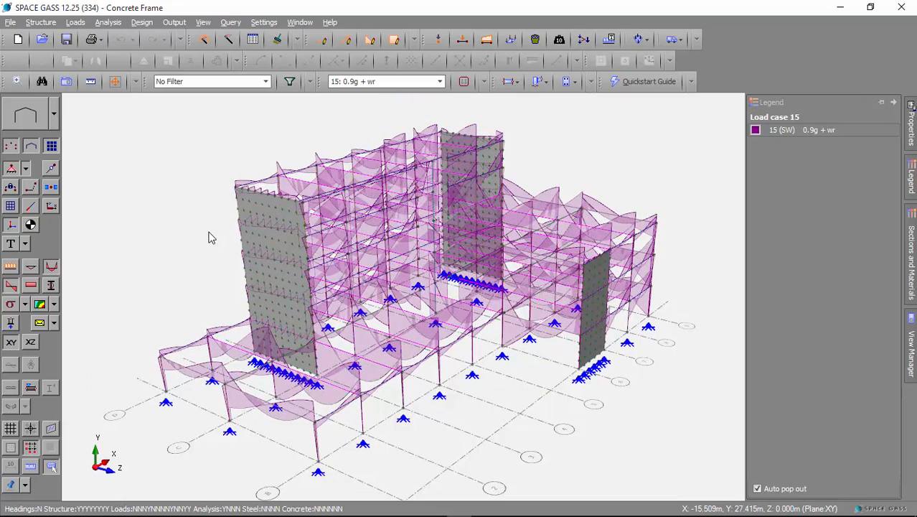
{"action": "left_click", "coordinate": [51, 266]}
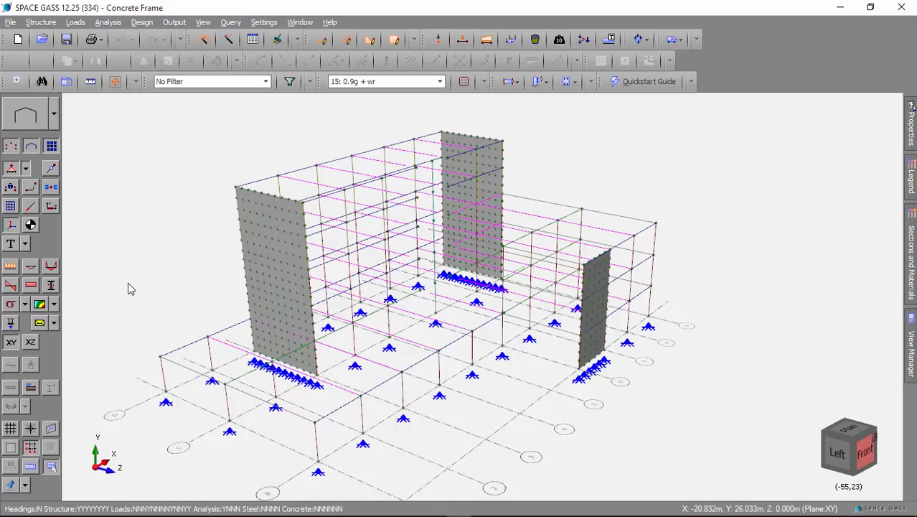
{"action": "left_click", "coordinate": [22, 122]}
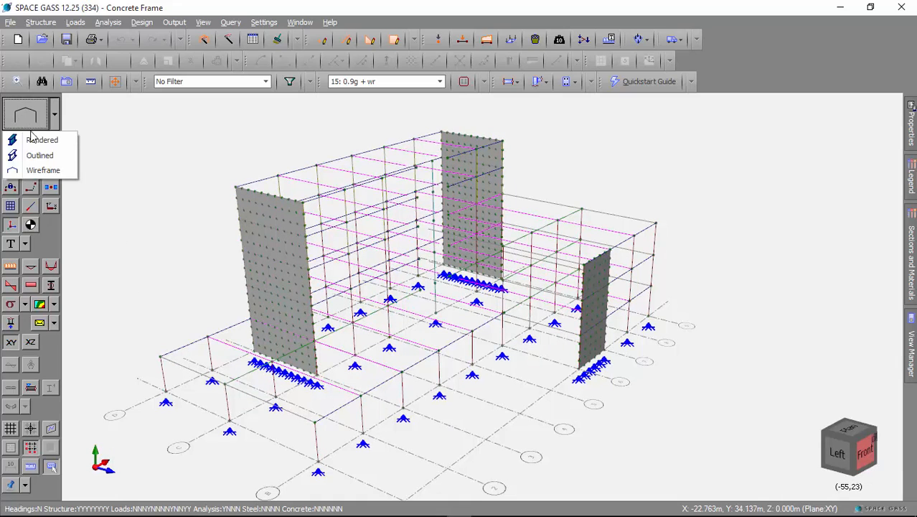
{"action": "left_click", "coordinate": [41, 141]}
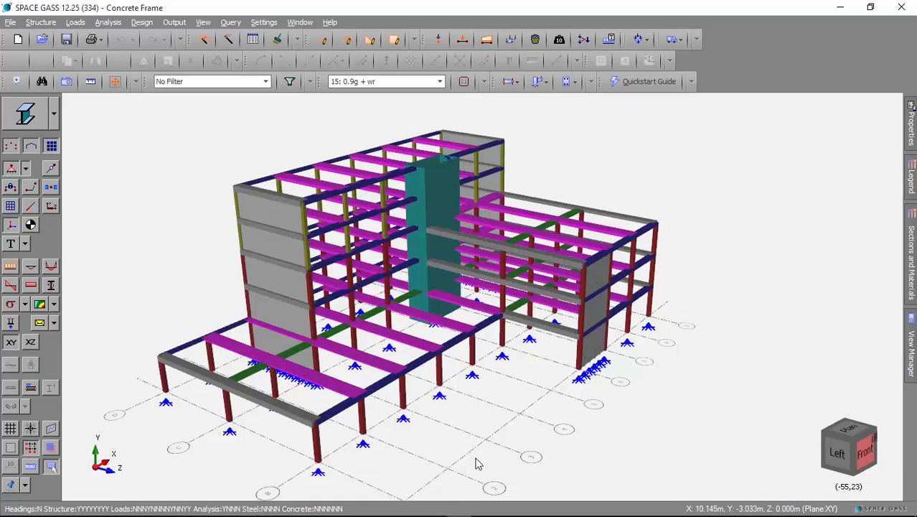
Query the properties of member 64 and open its T-Beams Trans section in the Shape Builder.
{"action": "mouse_move", "coordinate": [371, 365]}
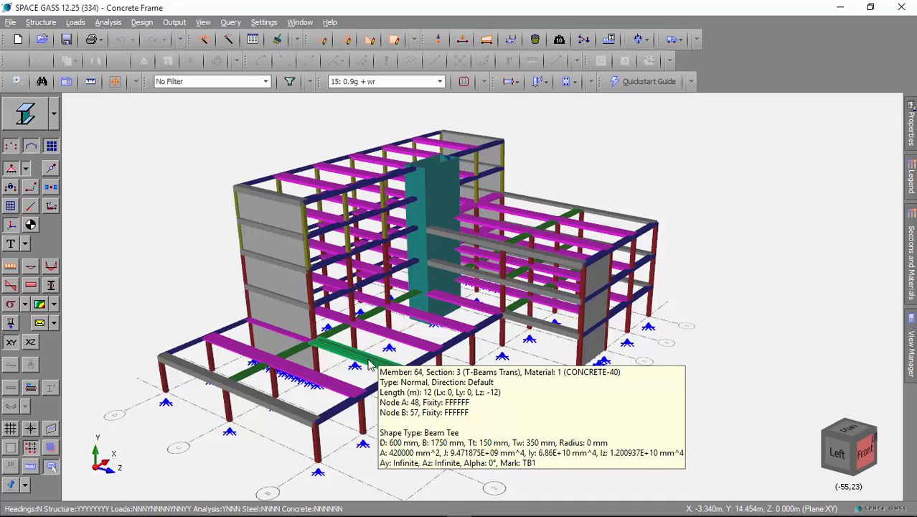
{"action": "double_click", "coordinate": [370, 365]}
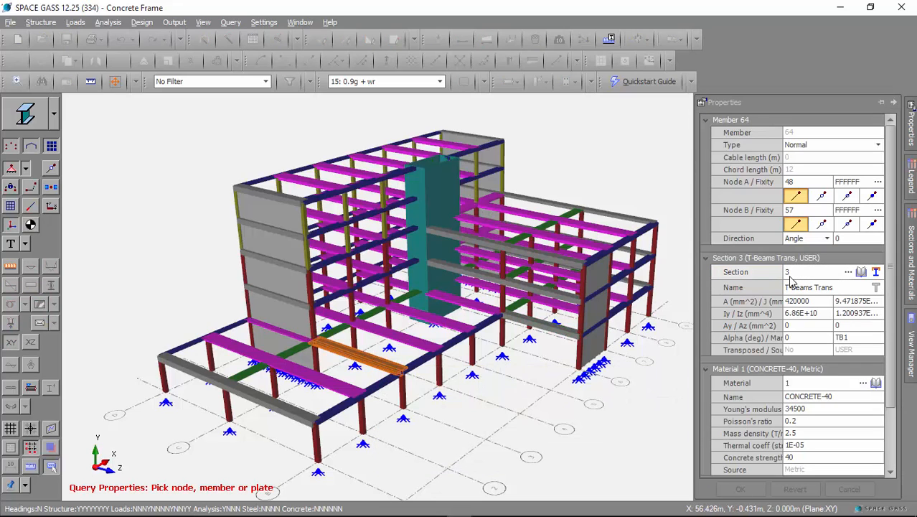
{"action": "left_click", "coordinate": [876, 272]}
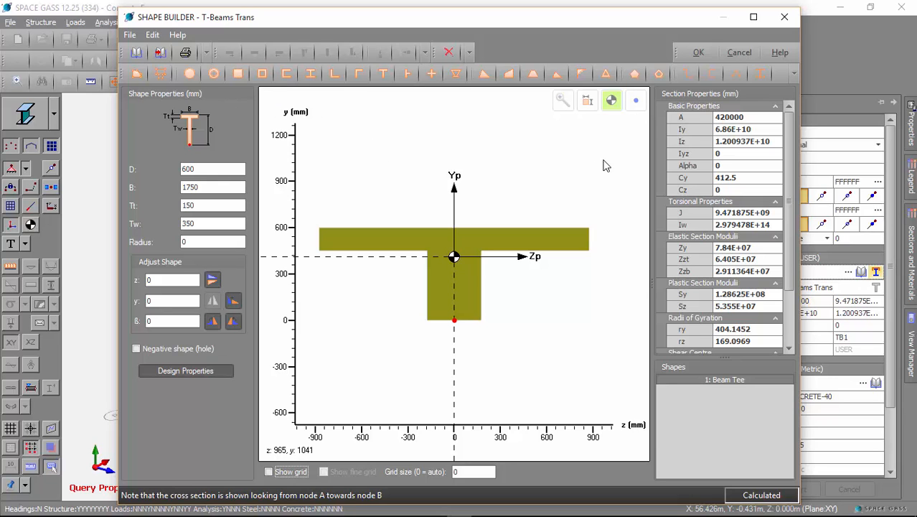
Leave the T-beam section unchanged, query member 62, and inspect its Edge Beams Tran section in the Shape Builder.
{"action": "left_click", "coordinate": [749, 56]}
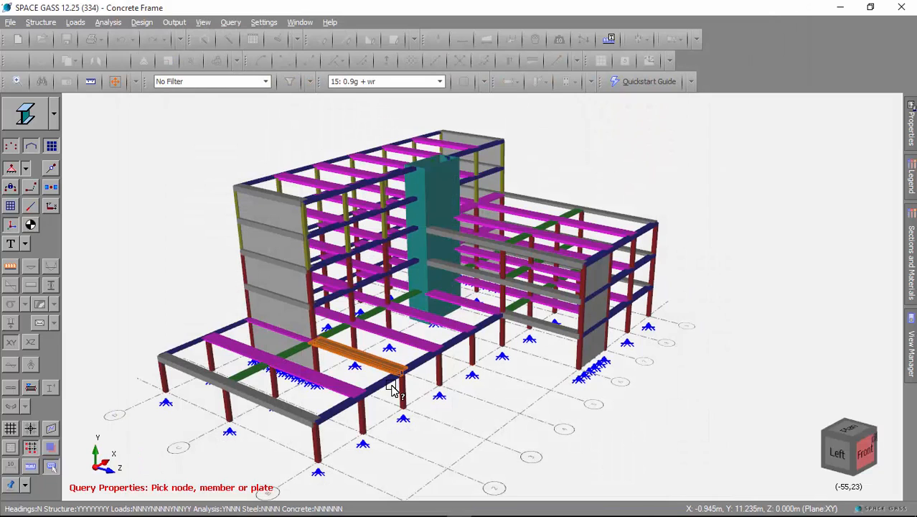
{"action": "left_click", "coordinate": [280, 409]}
{"action": "double_click", "coordinate": [283, 409]}
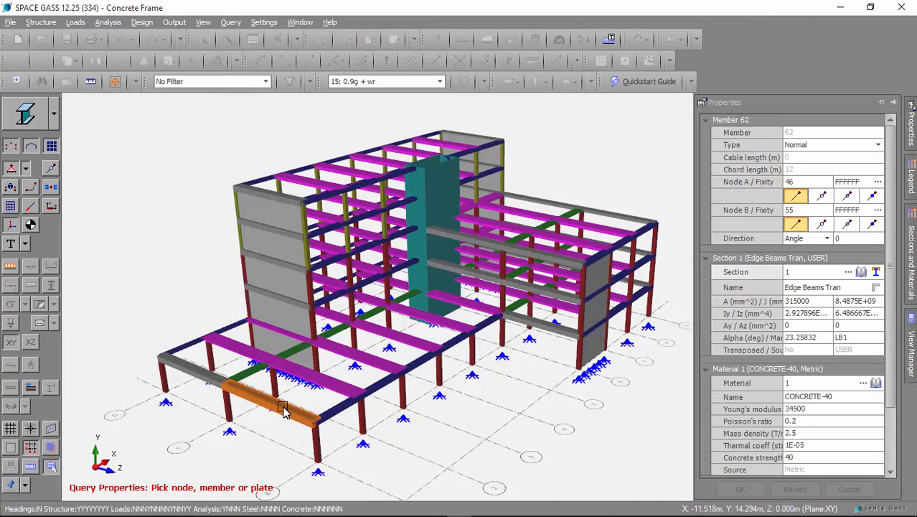
{"action": "left_click", "coordinate": [875, 272]}
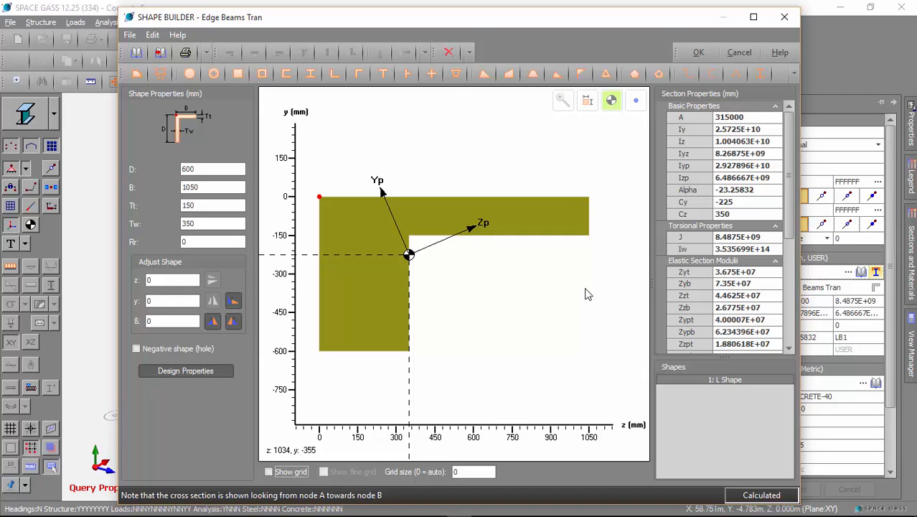
{"action": "left_click", "coordinate": [739, 52]}
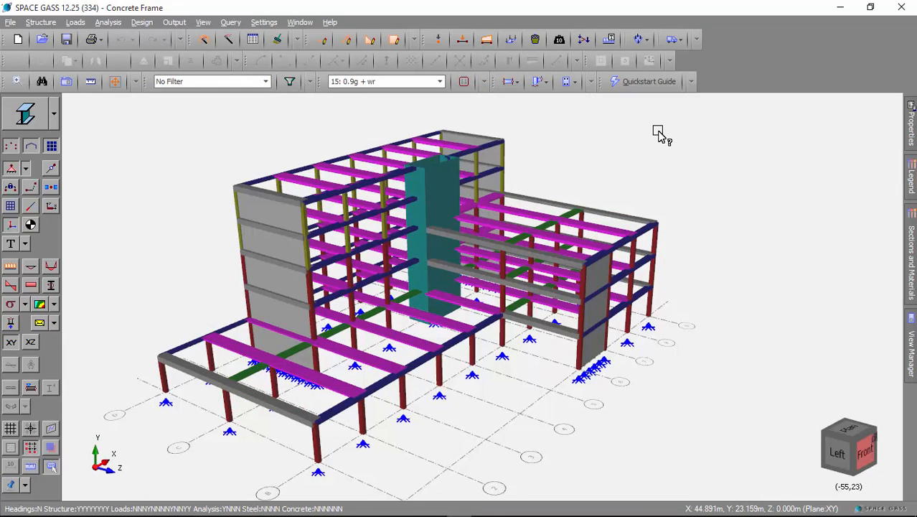
Apply the 1st floor filter and turn off its graying out of members and plates not in the filter.
{"action": "left_click", "coordinate": [264, 82]}
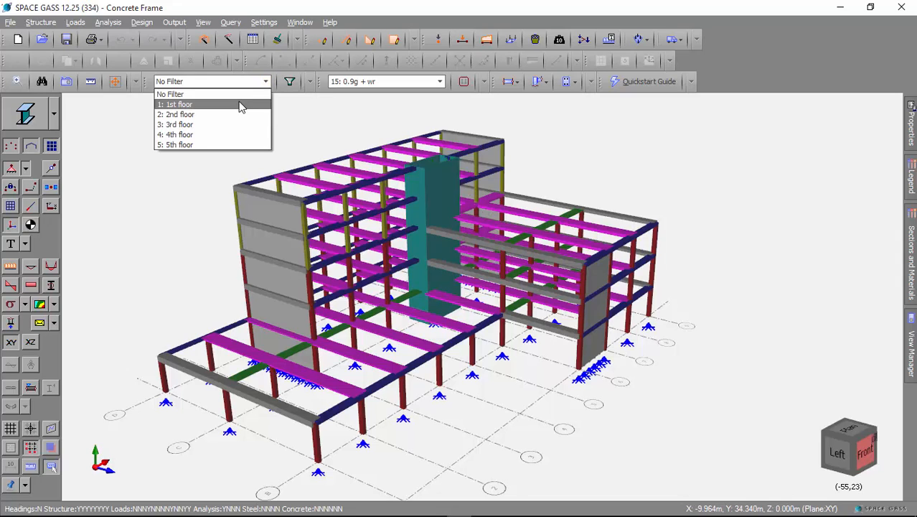
{"action": "left_click", "coordinate": [242, 104]}
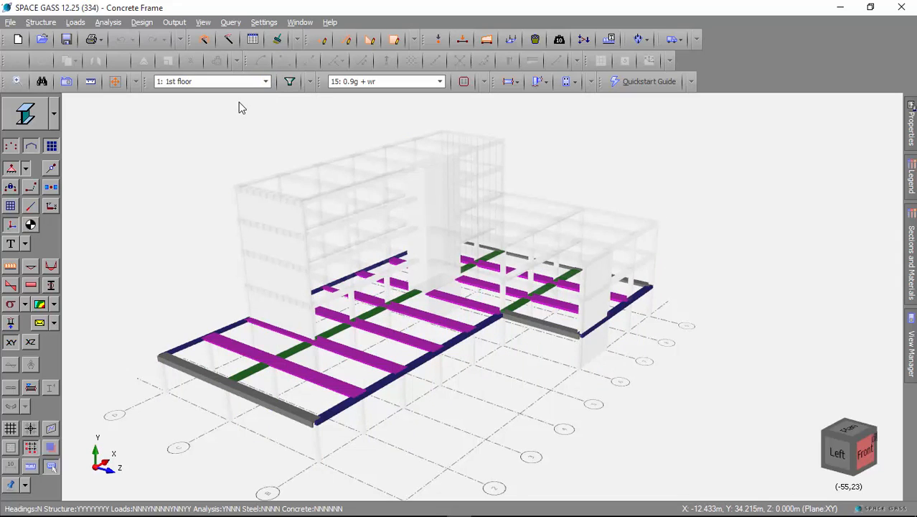
{"action": "left_click", "coordinate": [290, 82]}
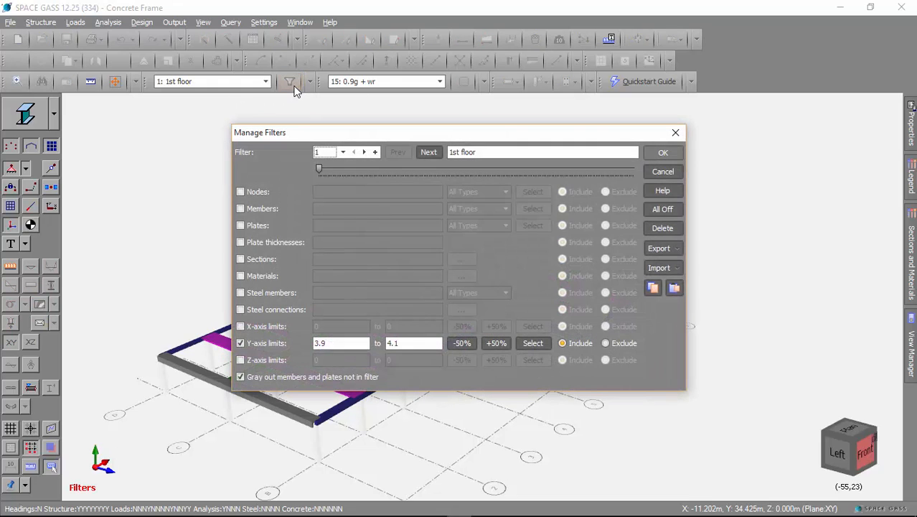
{"action": "left_click", "coordinate": [242, 377]}
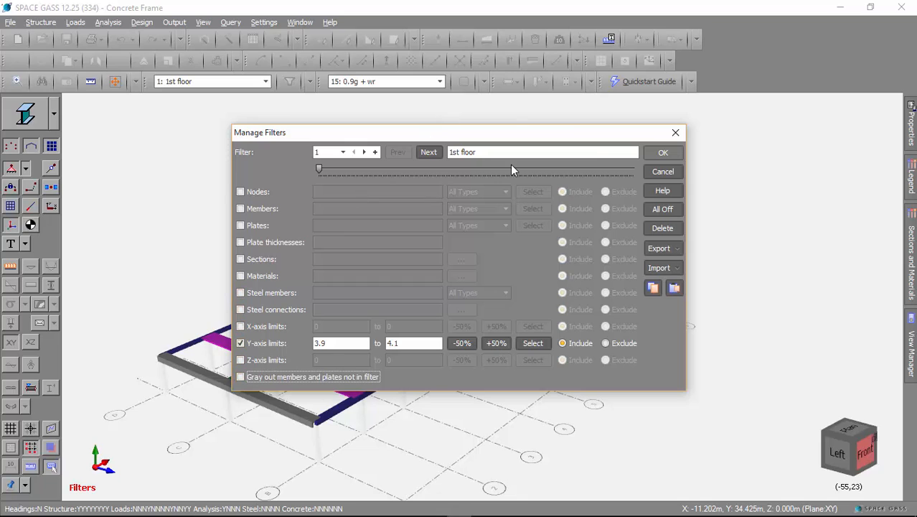
{"action": "left_click", "coordinate": [661, 155]}
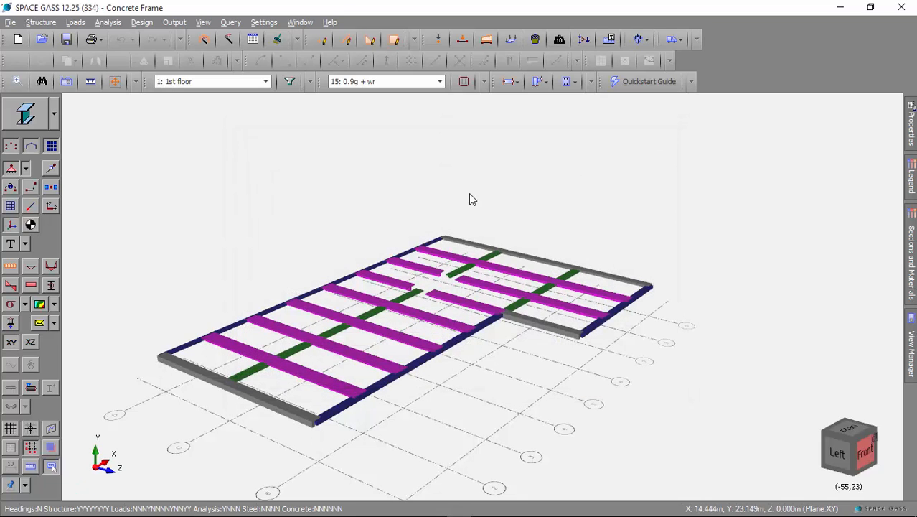
View the 2nd floor members on their own, followed by the 3rd floor members, using the saved filters.
{"action": "left_click", "coordinate": [266, 81]}
{"action": "left_click", "coordinate": [245, 115]}
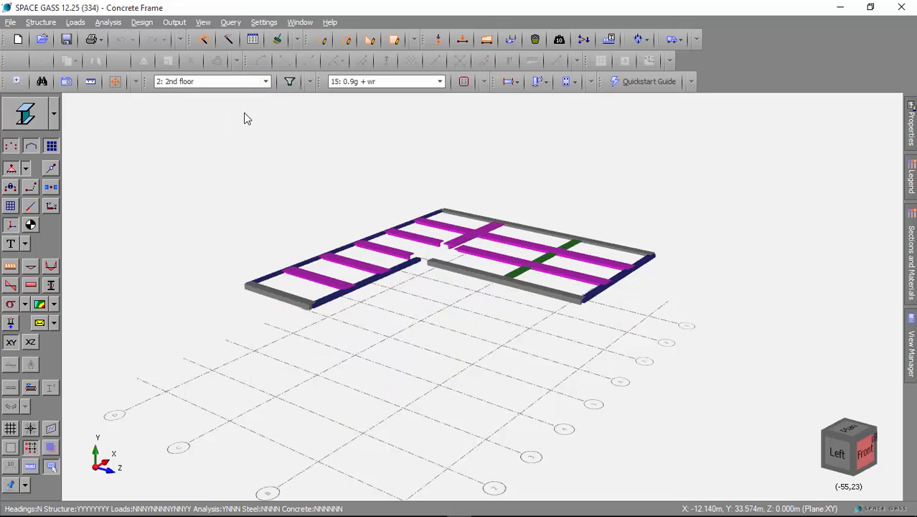
{"action": "left_click", "coordinate": [264, 81]}
{"action": "left_click", "coordinate": [245, 126]}
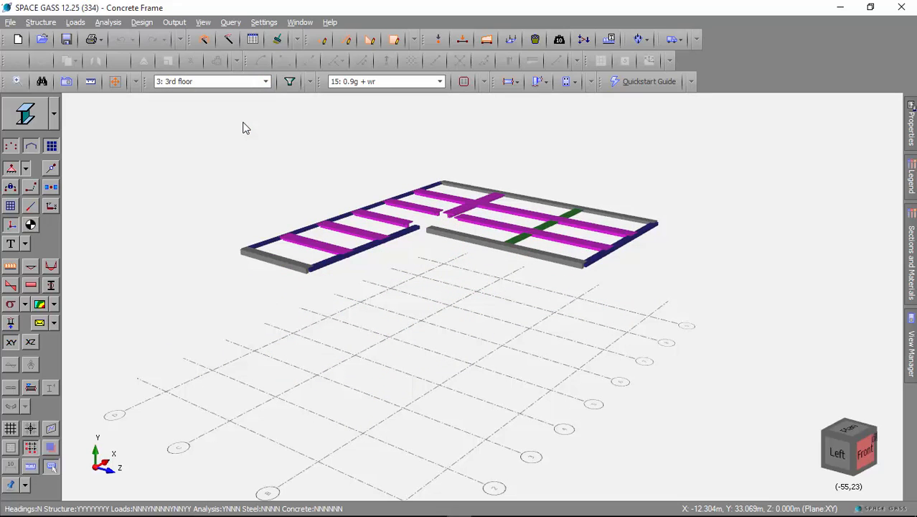
Review the Y-axis limits defined for the 1st, 2nd and 3rd floor filters.
{"action": "left_click", "coordinate": [289, 84]}
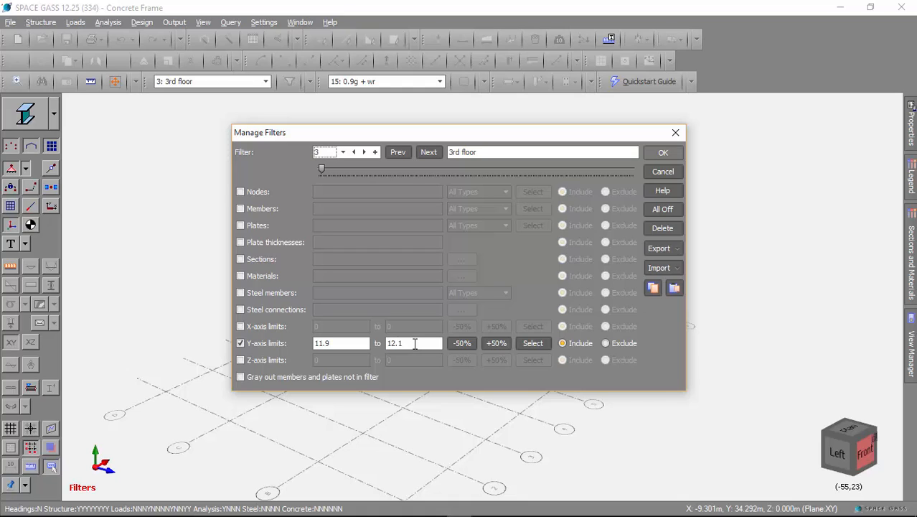
{"action": "left_click", "coordinate": [354, 151]}
{"action": "left_click", "coordinate": [353, 152]}
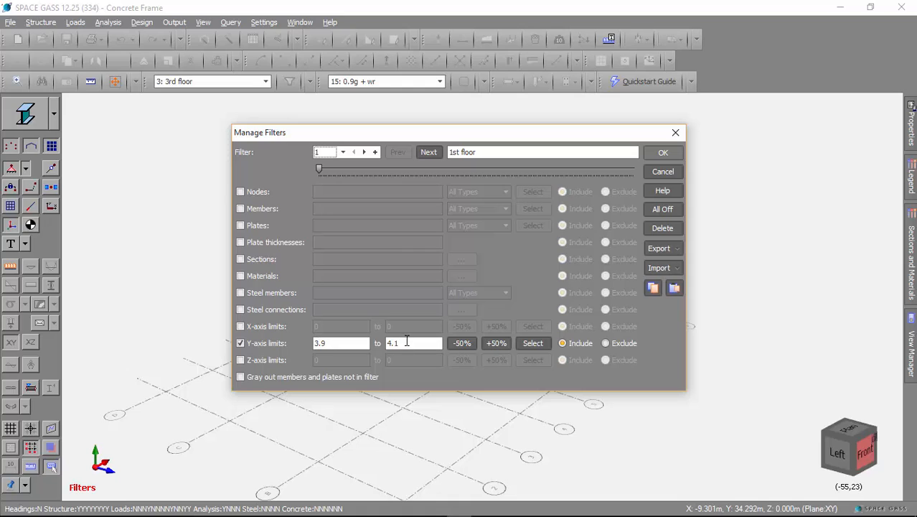
{"action": "left_click", "coordinate": [365, 152]}
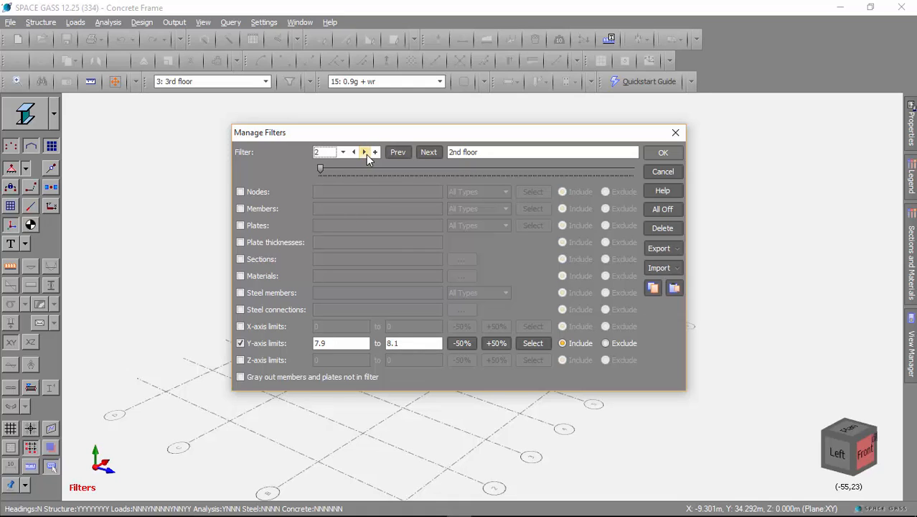
{"action": "left_click", "coordinate": [365, 152]}
Add a filter named Columns that includes the sections Columns A, Columns B and Columns C.
{"action": "left_click", "coordinate": [375, 151]}
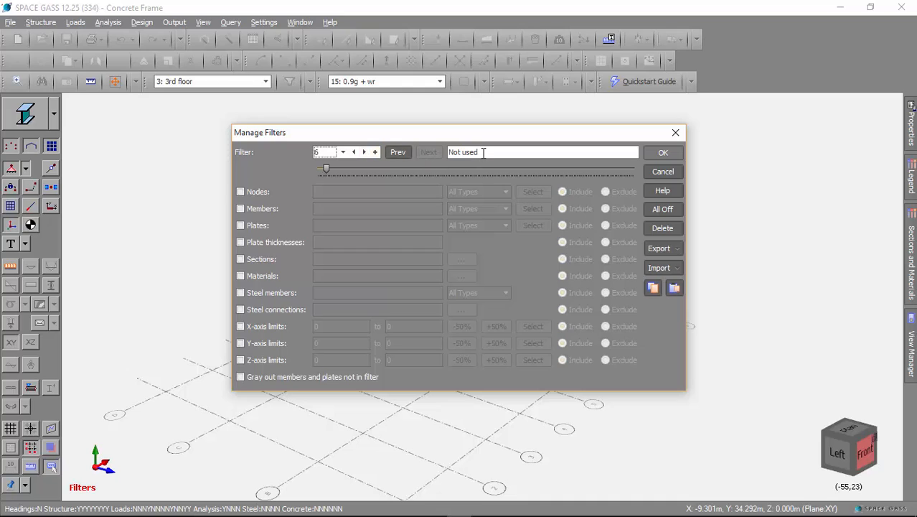
{"action": "left_click_drag", "start_coordinate": [484, 152], "coordinate": [447, 152]}
{"action": "type", "text": "Solumns"}
{"action": "left_click", "coordinate": [240, 259]}
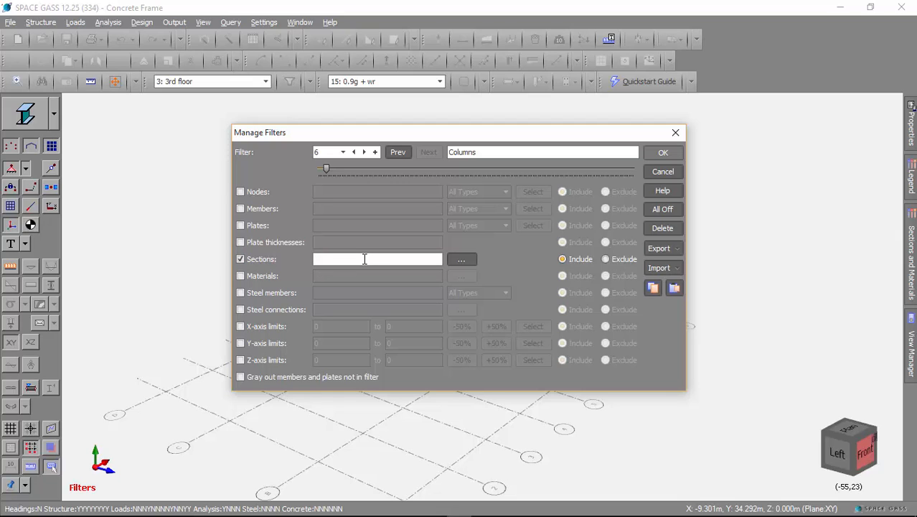
{"action": "left_click", "coordinate": [462, 261]}
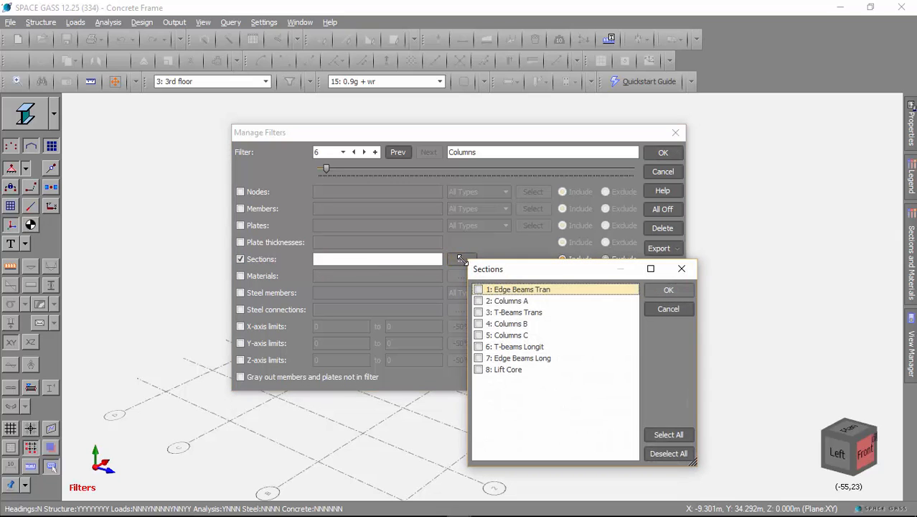
{"action": "left_click", "coordinate": [494, 300]}
{"action": "left_click", "coordinate": [479, 301]}
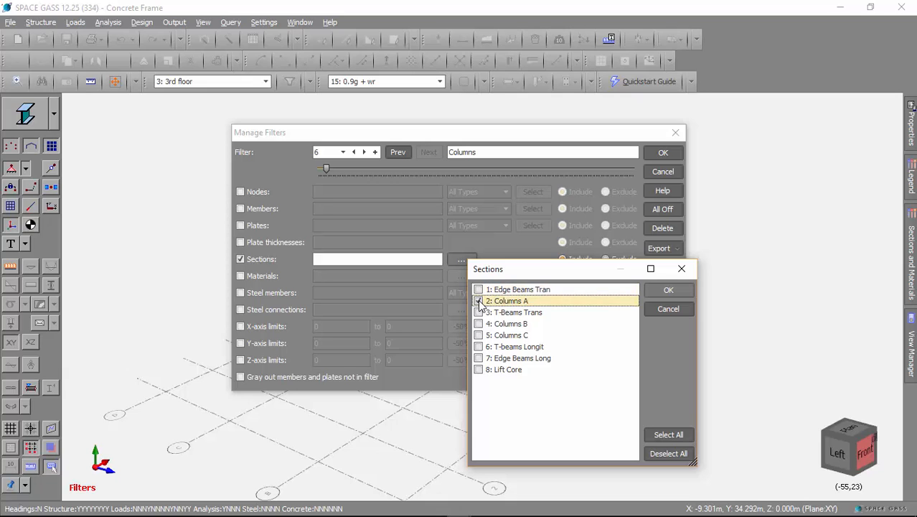
{"action": "left_click", "coordinate": [483, 324]}
{"action": "left_click", "coordinate": [478, 323]}
{"action": "left_click", "coordinate": [482, 335]}
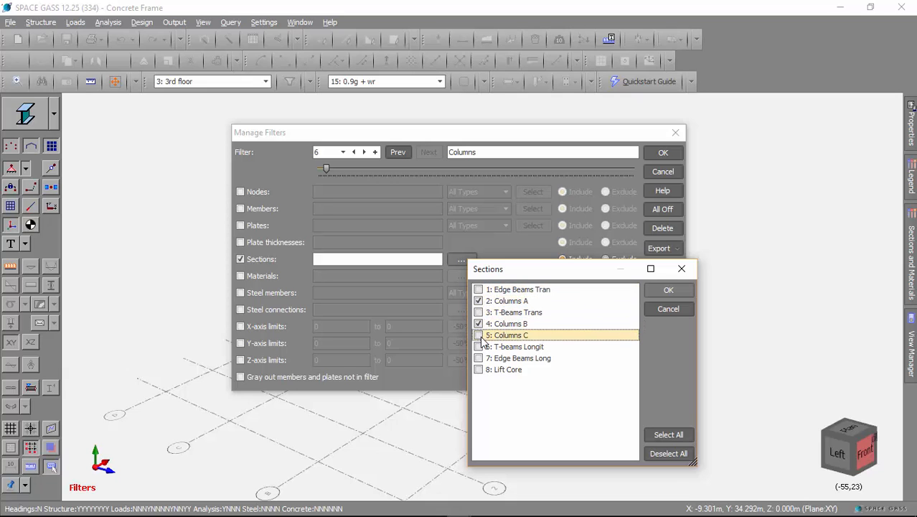
{"action": "left_click", "coordinate": [479, 336]}
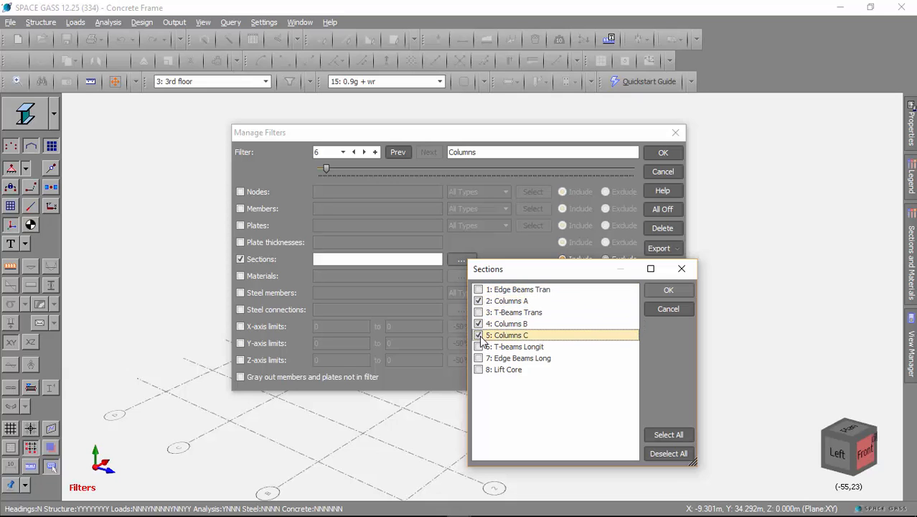
{"action": "left_click", "coordinate": [673, 291]}
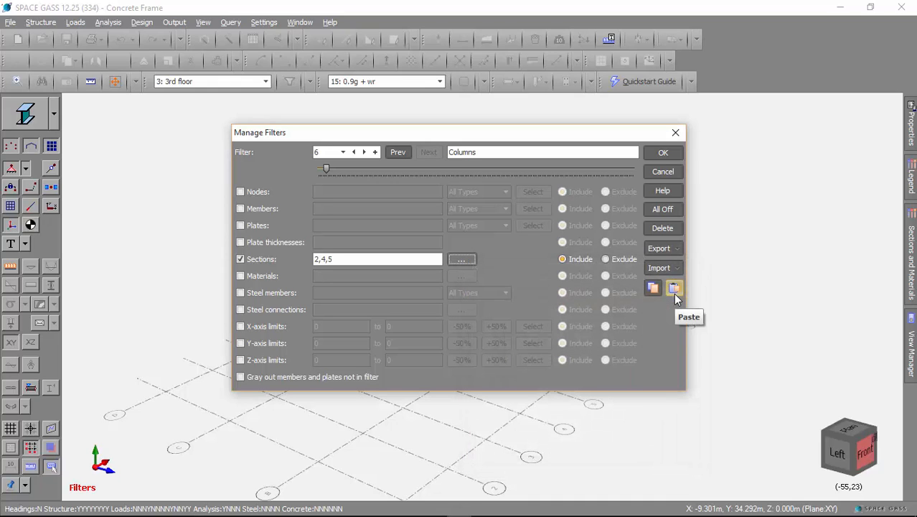
Add a filter named Lift core that includes only the Lift Core section.
{"action": "left_click", "coordinate": [374, 151]}
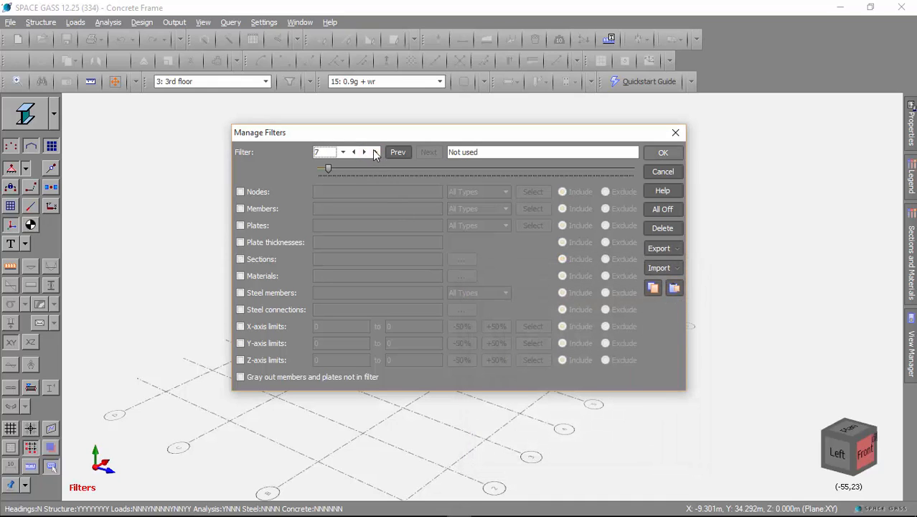
{"action": "left_click_drag", "start_coordinate": [494, 153], "coordinate": [445, 152]}
{"action": "key", "text": "BackSpace"}
{"action": "type", "text": "Lift core"}
{"action": "left_click", "coordinate": [256, 259]}
{"action": "left_click", "coordinate": [452, 258]}
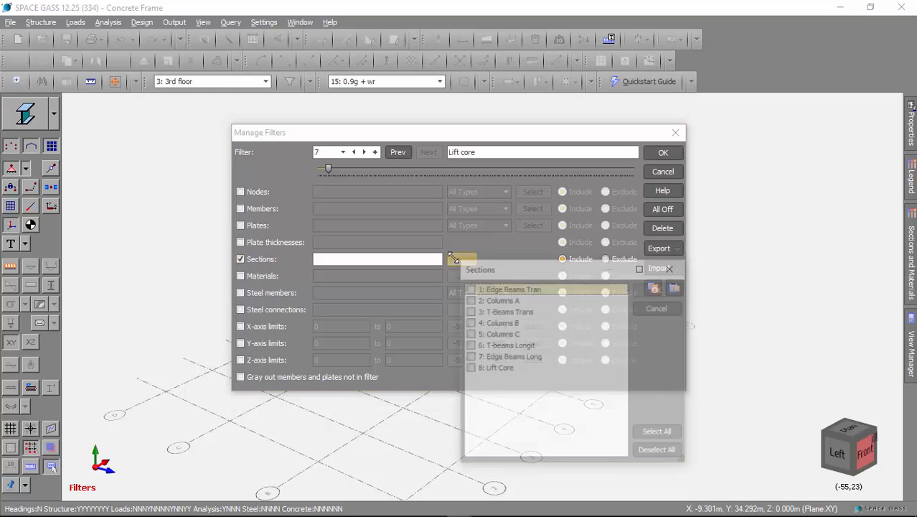
{"action": "left_click", "coordinate": [470, 368]}
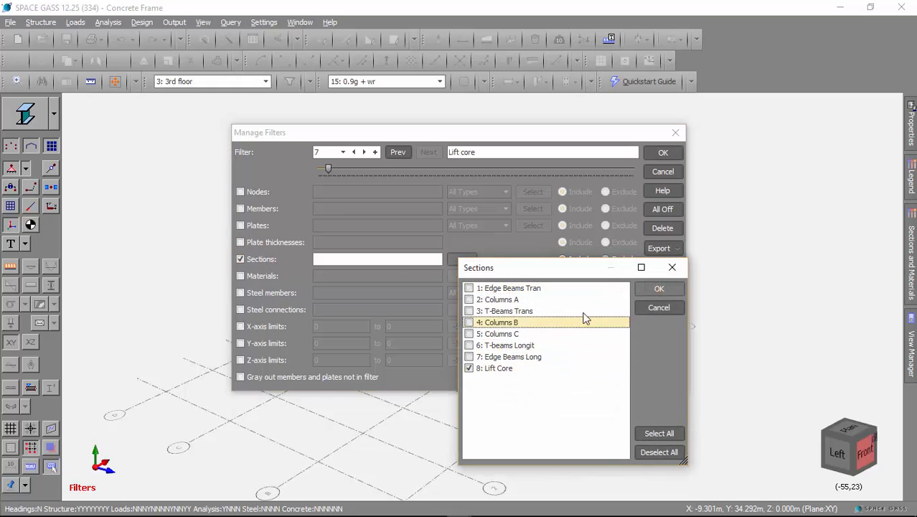
{"action": "left_click", "coordinate": [645, 290]}
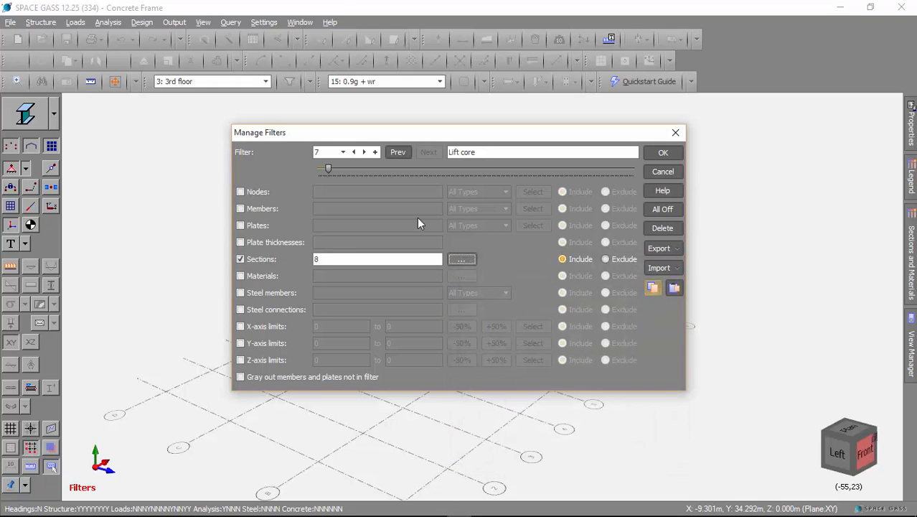
Add a filter named T-beams that includes the T-Beams Trans and T-beams Longit sections, and apply it to the frame.
{"action": "left_click", "coordinate": [375, 152]}
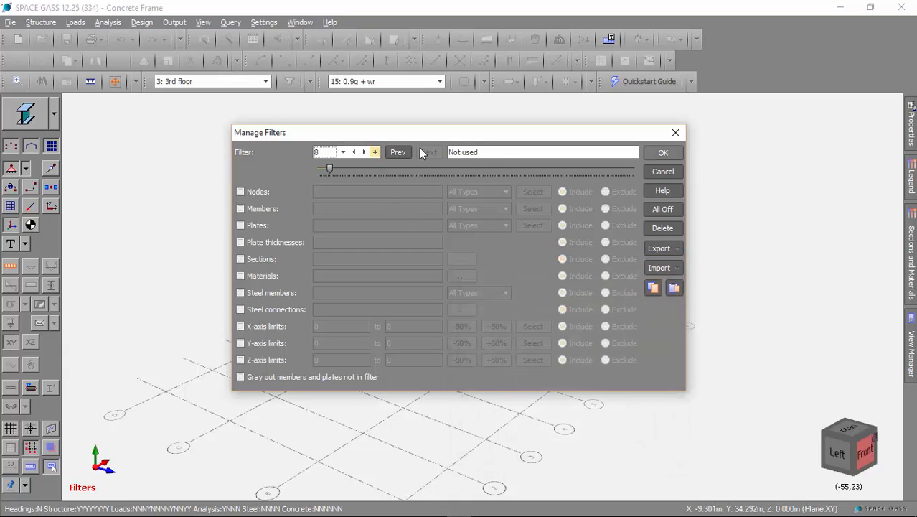
{"action": "left_click_drag", "start_coordinate": [493, 152], "coordinate": [417, 157]}
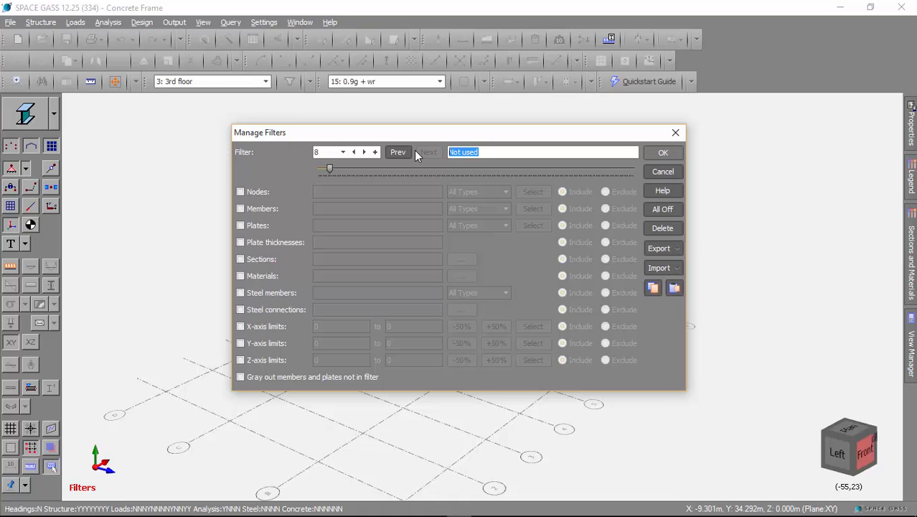
{"action": "type", "text": "T-beams"}
{"action": "left_click", "coordinate": [251, 260]}
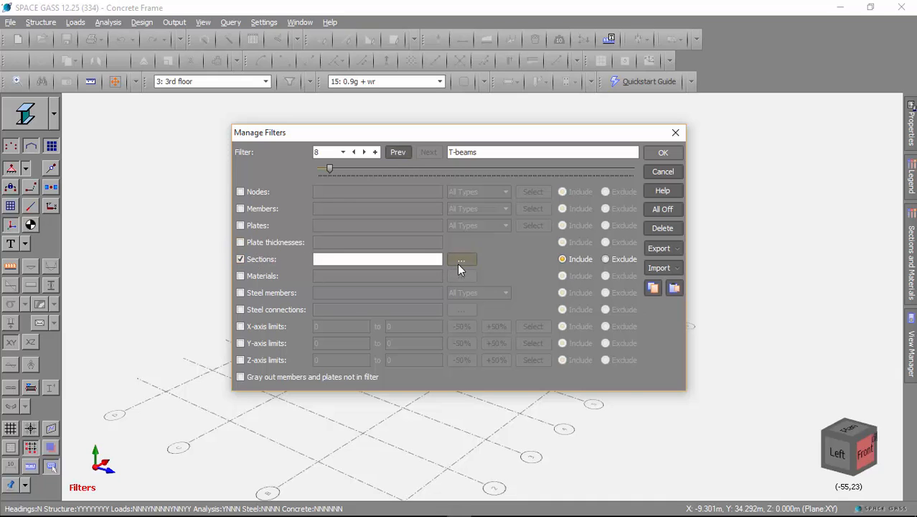
{"action": "left_click", "coordinate": [460, 260]}
{"action": "left_click", "coordinate": [478, 315]}
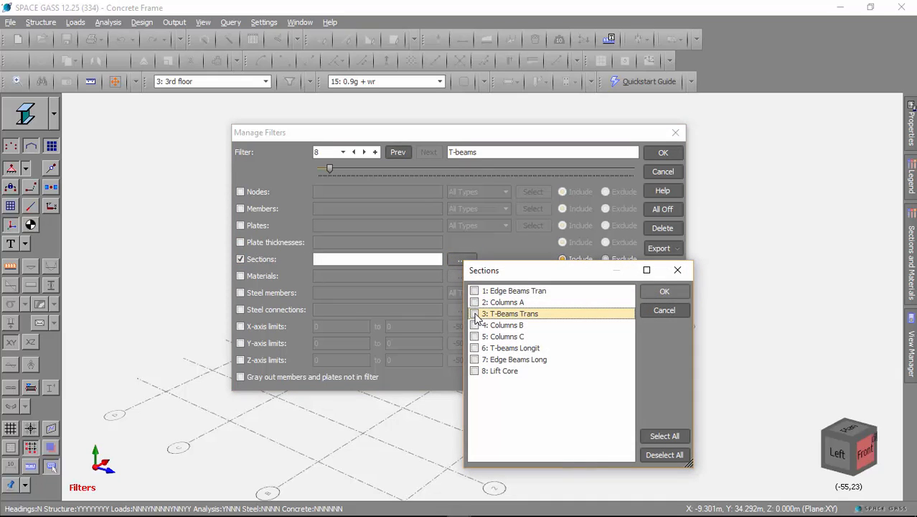
{"action": "left_click", "coordinate": [474, 313]}
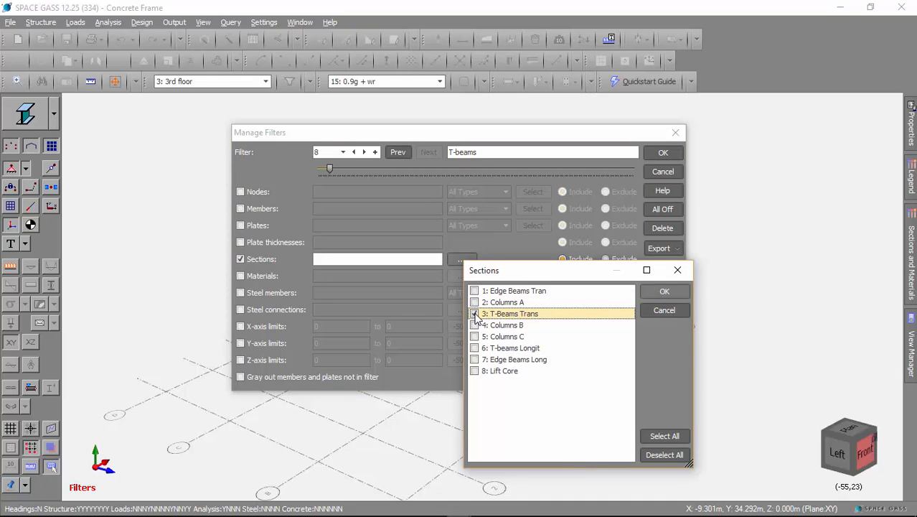
{"action": "left_click", "coordinate": [474, 348]}
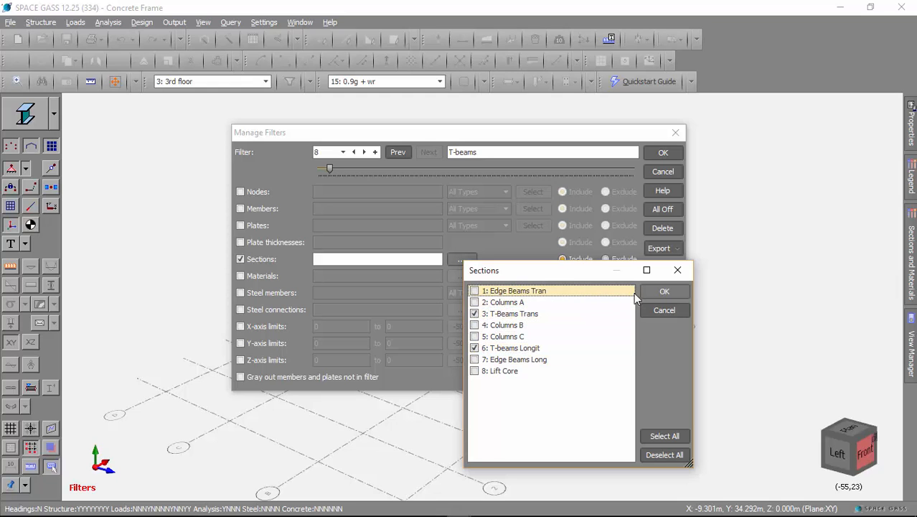
{"action": "left_click", "coordinate": [652, 292]}
{"action": "left_click", "coordinate": [664, 153]}
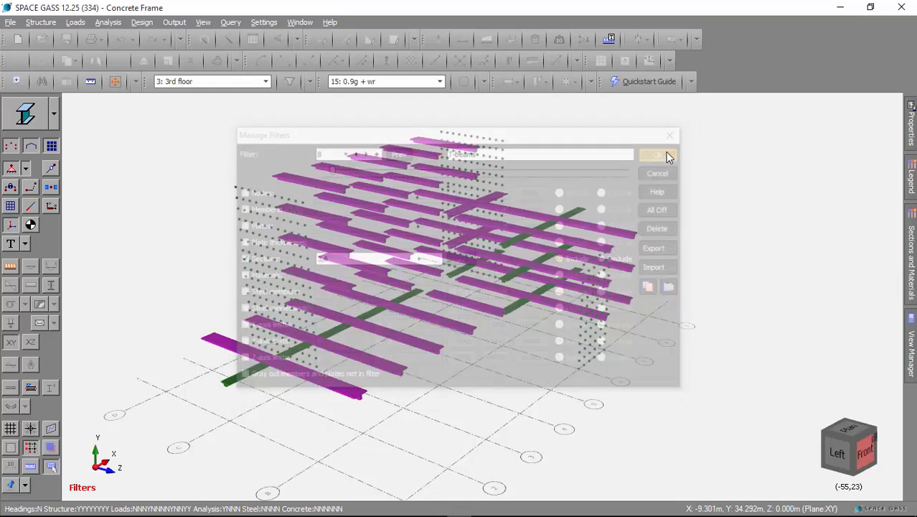
Exclude all plate types from the T-beams filter while keeping its sections included.
{"action": "left_click", "coordinate": [290, 81]}
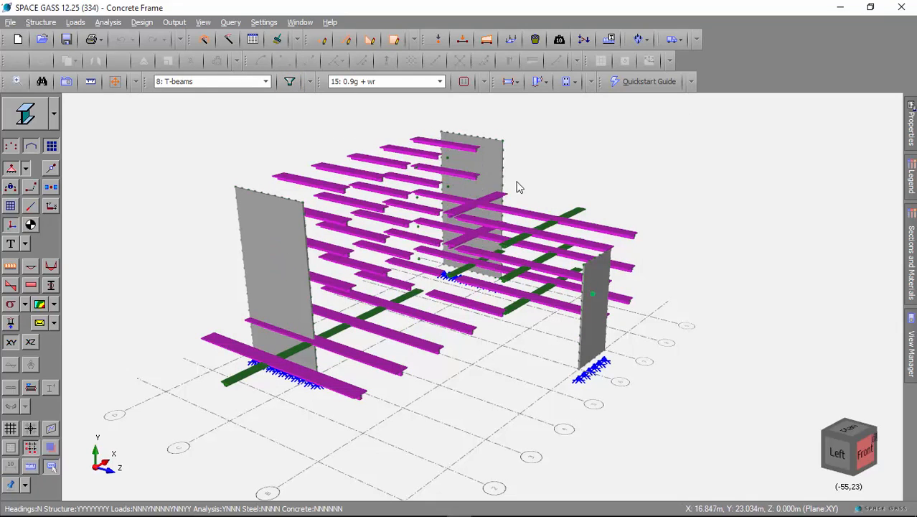
{"action": "left_click", "coordinate": [289, 82]}
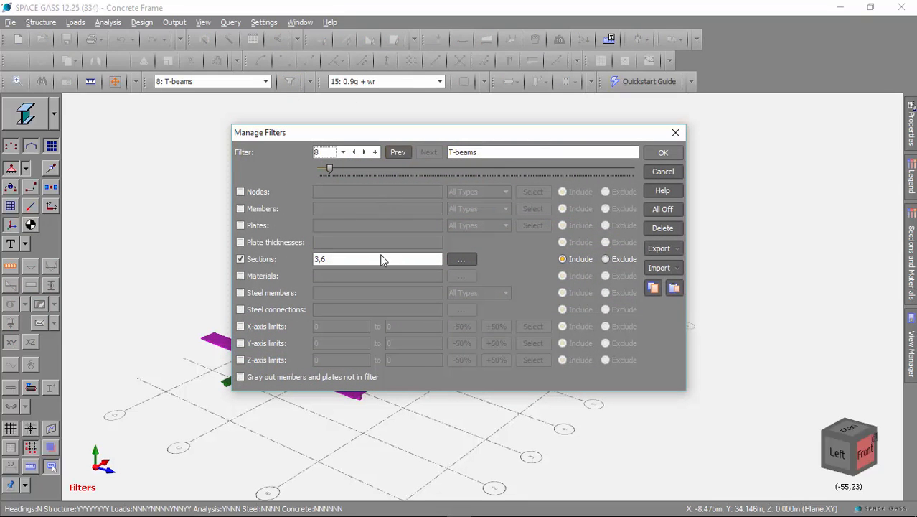
{"action": "left_click", "coordinate": [256, 227]}
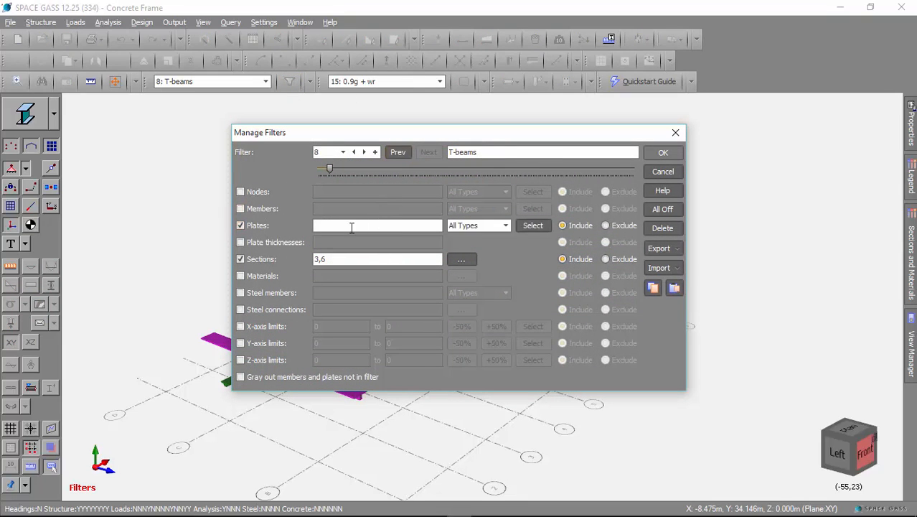
{"action": "left_click", "coordinate": [606, 227]}
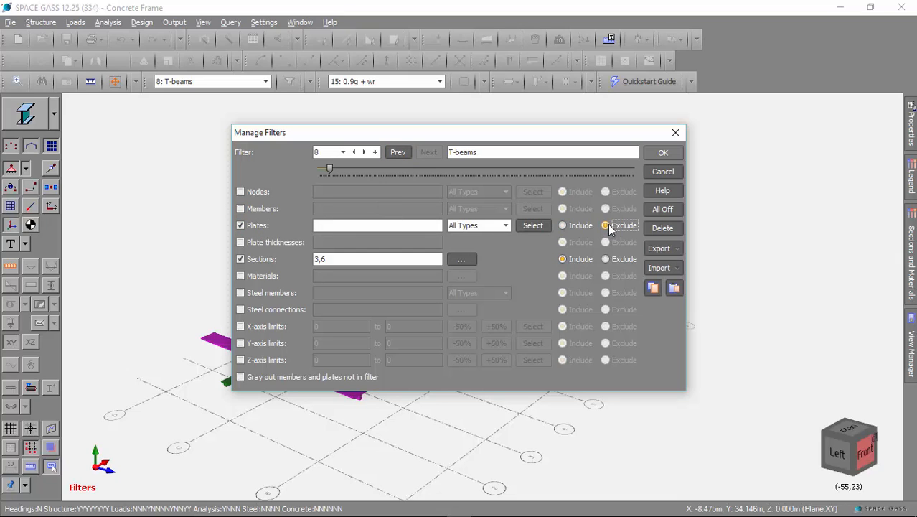
Exclude all plate types from the Lift core and Columns filters, and save the filter changes.
{"action": "left_click", "coordinate": [354, 152]}
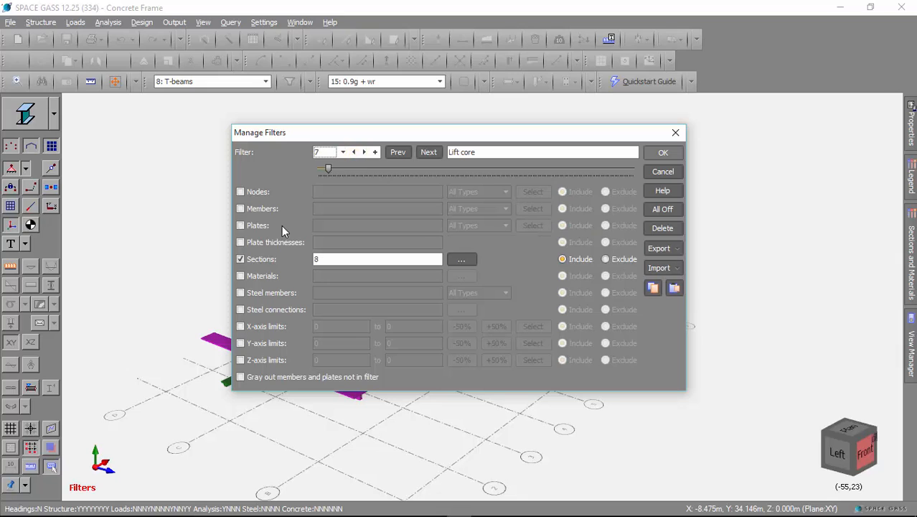
{"action": "left_click", "coordinate": [251, 226]}
{"action": "left_click", "coordinate": [606, 226]}
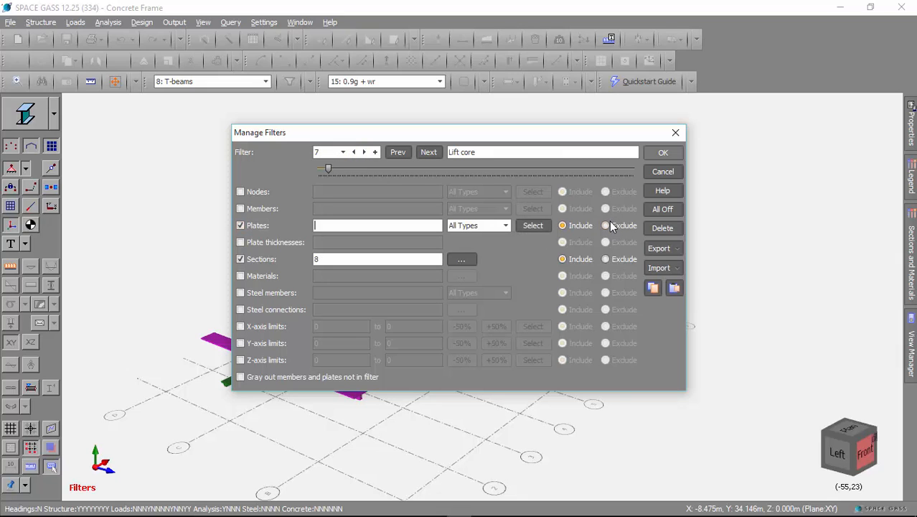
{"action": "left_click", "coordinate": [353, 151]}
{"action": "left_click", "coordinate": [262, 226]}
{"action": "left_click", "coordinate": [606, 226]}
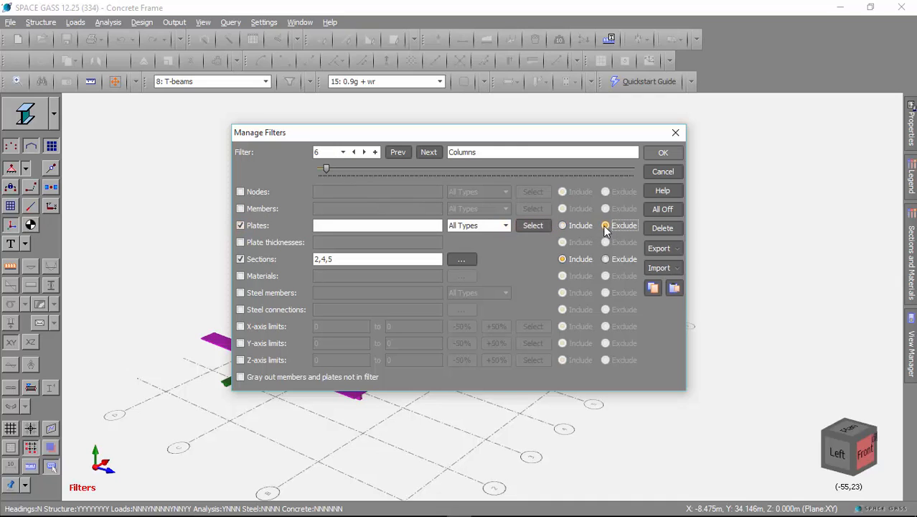
{"action": "left_click", "coordinate": [353, 151]}
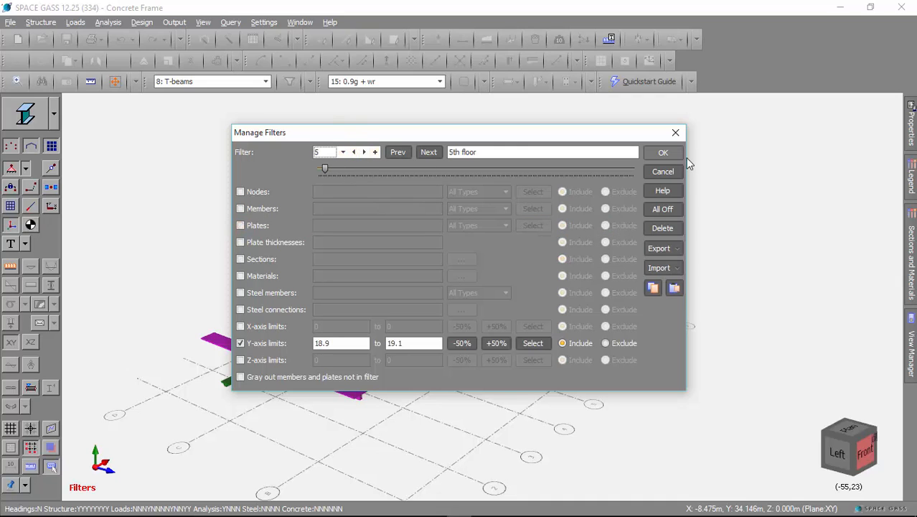
{"action": "left_click", "coordinate": [663, 154]}
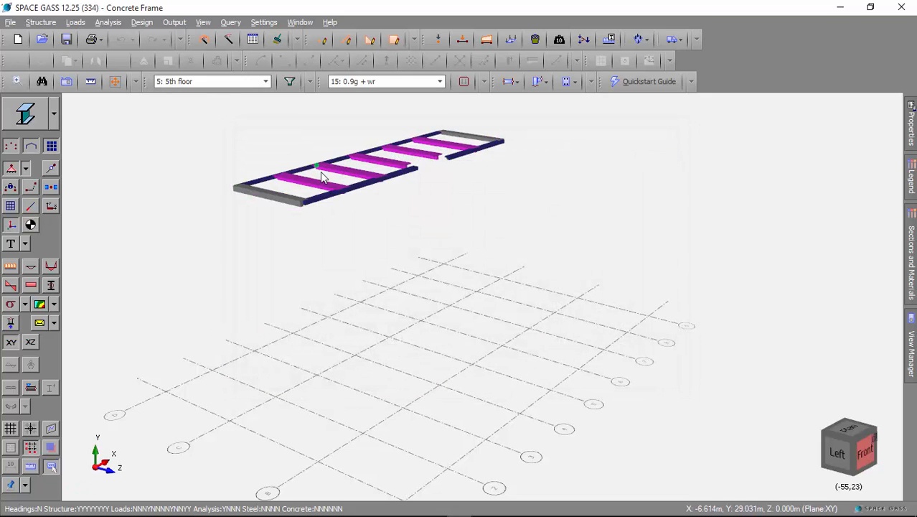
Apply the Columns filter to the frame to check which elements it displays.
{"action": "left_click", "coordinate": [213, 82]}
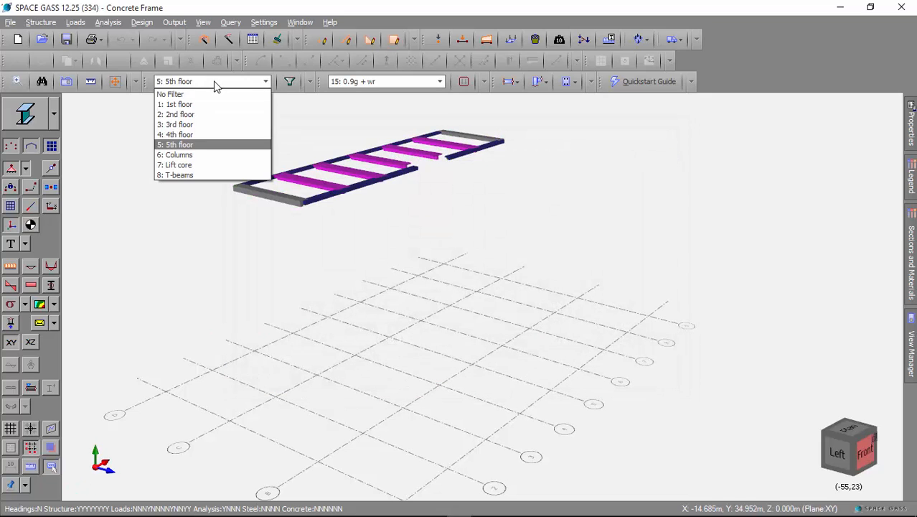
{"action": "left_click", "coordinate": [210, 156]}
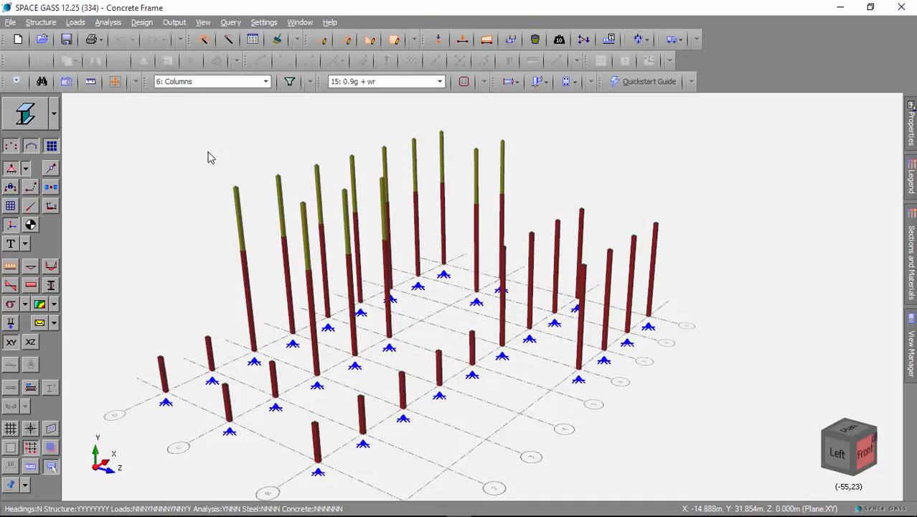
{"action": "left_click", "coordinate": [226, 85]}
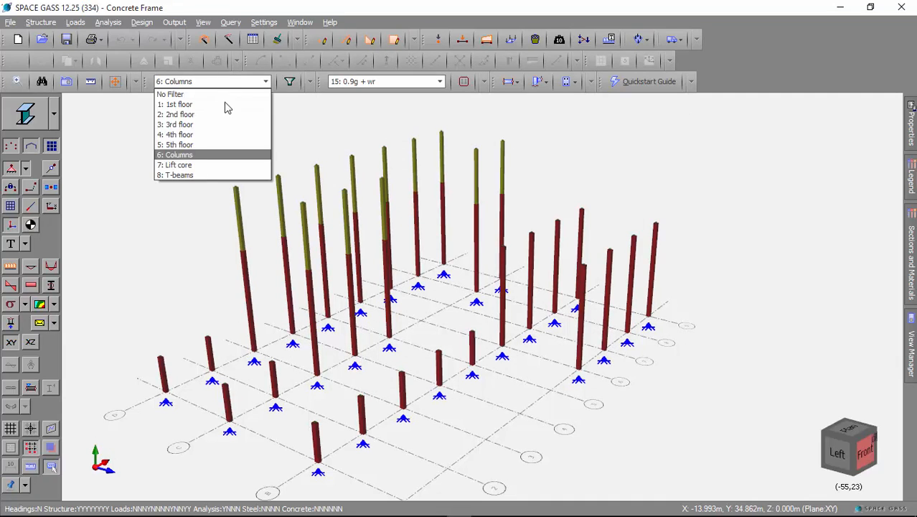
Display the Lift core filter and the T-beams filter in turn to view those members of the frame.
{"action": "left_click", "coordinate": [240, 166]}
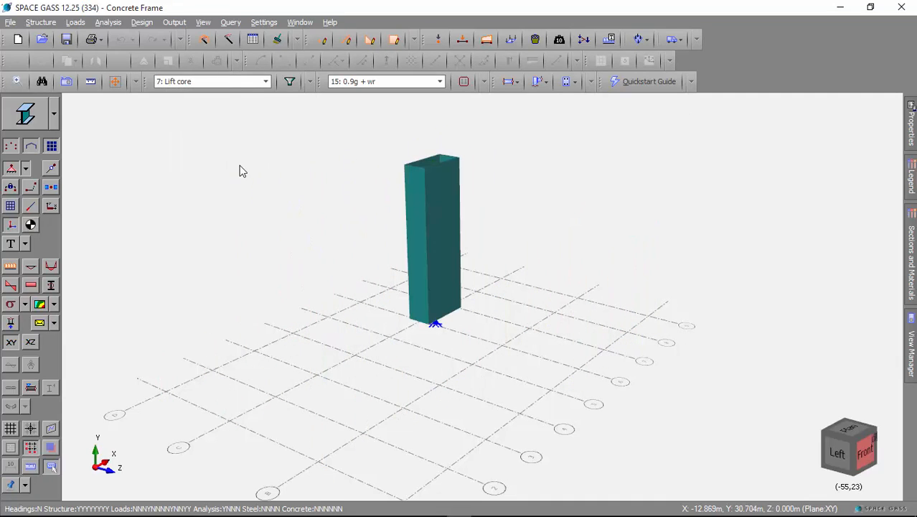
{"action": "left_click", "coordinate": [228, 84]}
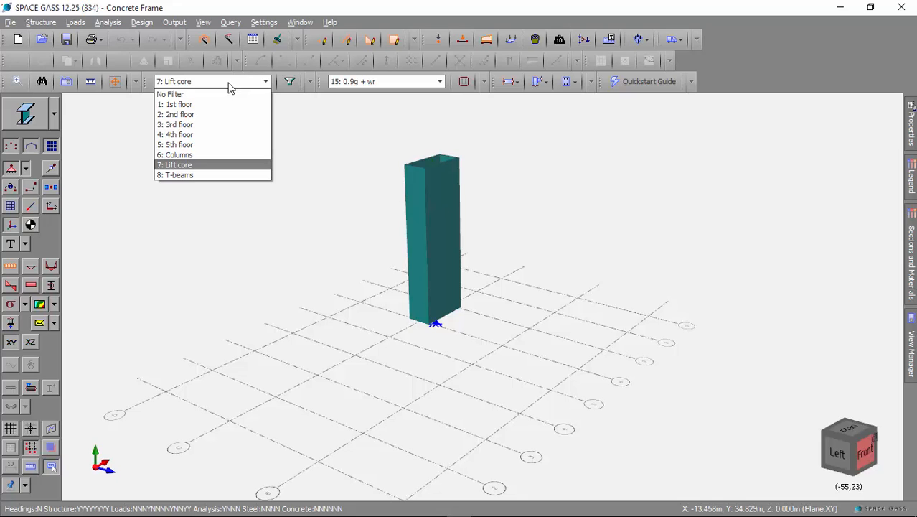
{"action": "left_click", "coordinate": [237, 175]}
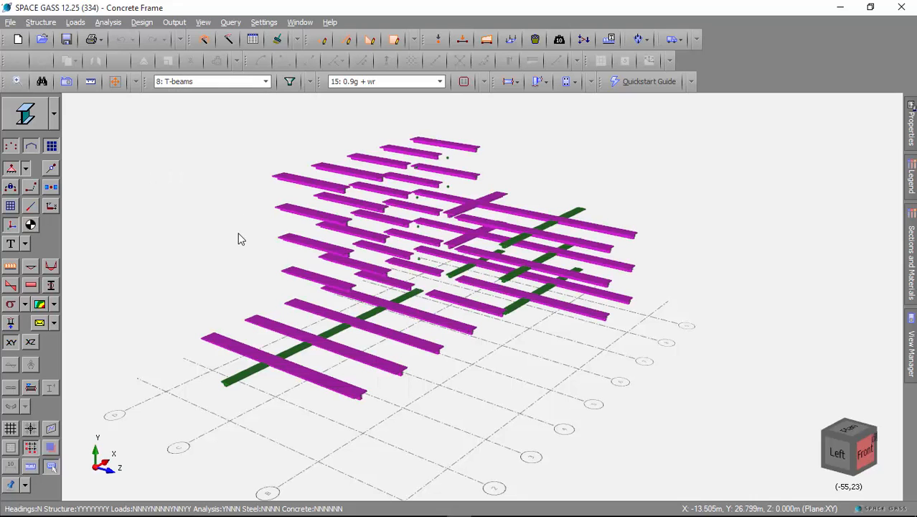
{"action": "right_click_drag", "start_coordinate": [235, 218], "coordinate": [240, 227]}
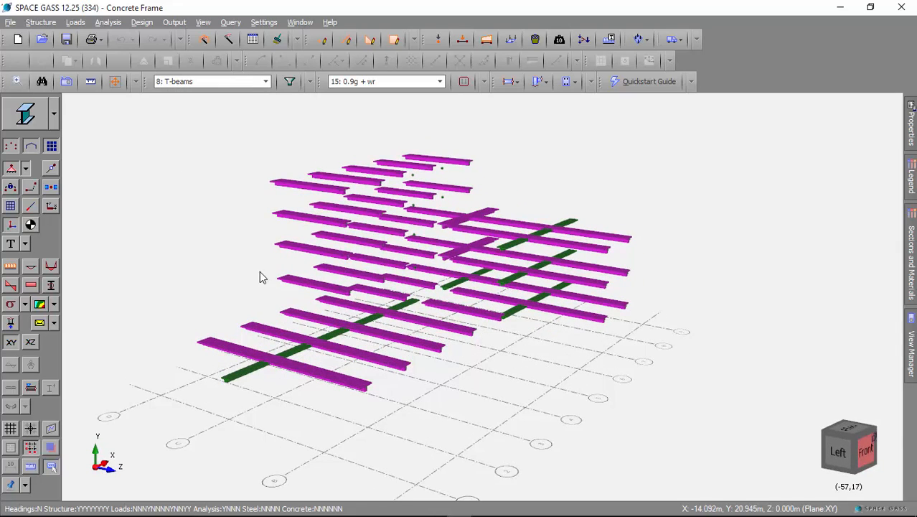
{"action": "middle_click_drag", "start_coordinate": [238, 260], "coordinate": [279, 267]}
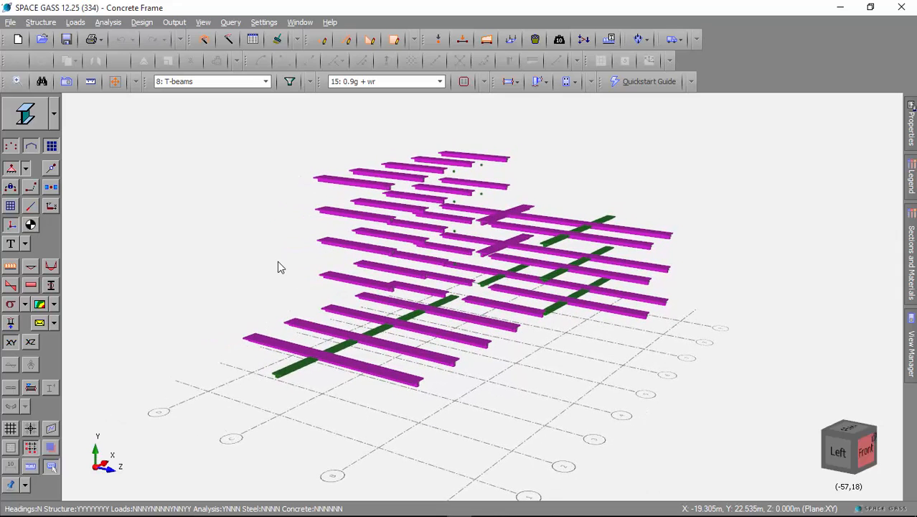
Filter the model to the 1st floor and view the floor framing from the front.
{"action": "left_click", "coordinate": [248, 83]}
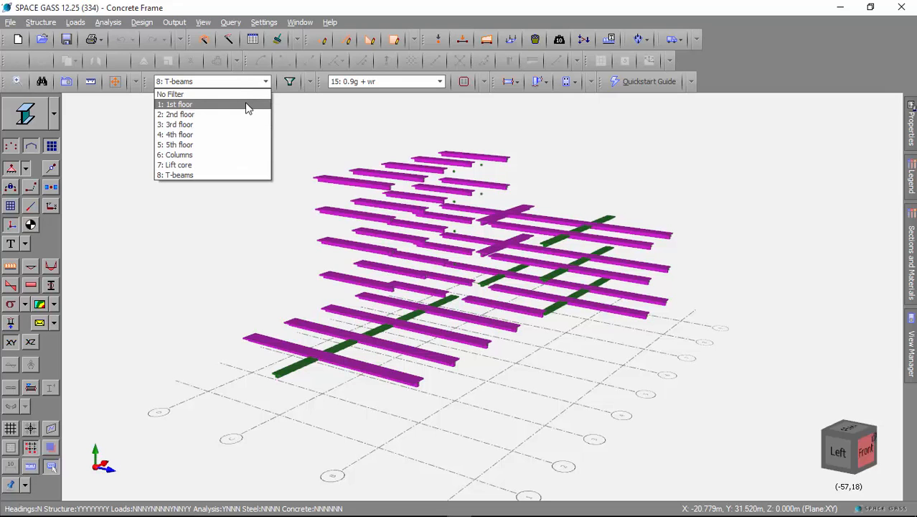
{"action": "left_click", "coordinate": [247, 105]}
{"action": "middle_click_drag", "start_coordinate": [680, 422], "coordinate": [593, 437]}
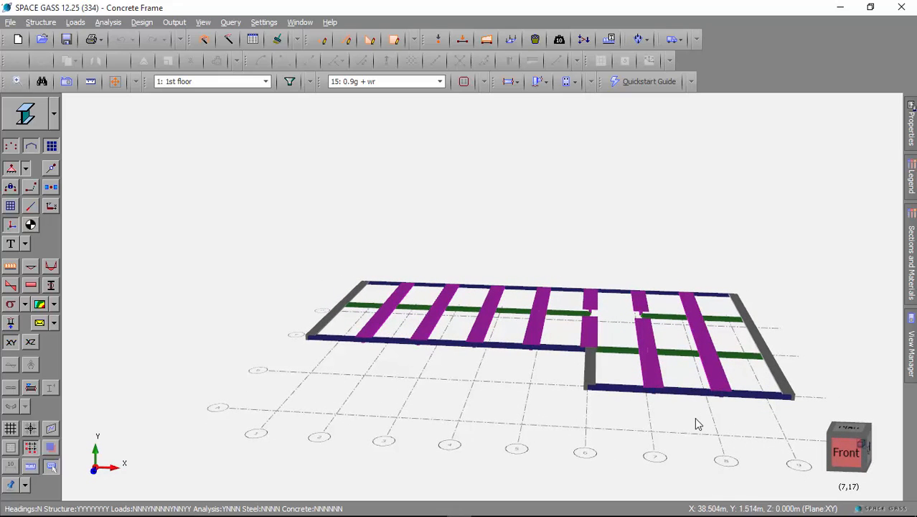
{"action": "mouse_move", "coordinate": [685, 424]}
{"action": "left_mouse_down"}
{"action": "mouse_move", "coordinate": [706, 287]}
{"action": "mouse_move", "coordinate": [727, 265]}
{"action": "mouse_move", "coordinate": [714, 302]}
{"action": "left_mouse_up"}
Select the three T-beam members along grid line 8 and open them for concrete beam input.
{"action": "left_click", "coordinate": [689, 304]}
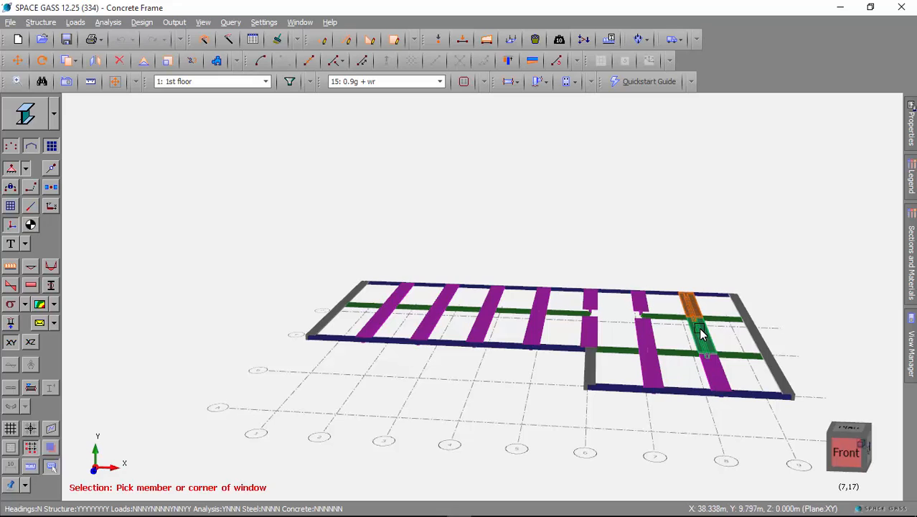
{"action": "left_click", "coordinate": [702, 337]}
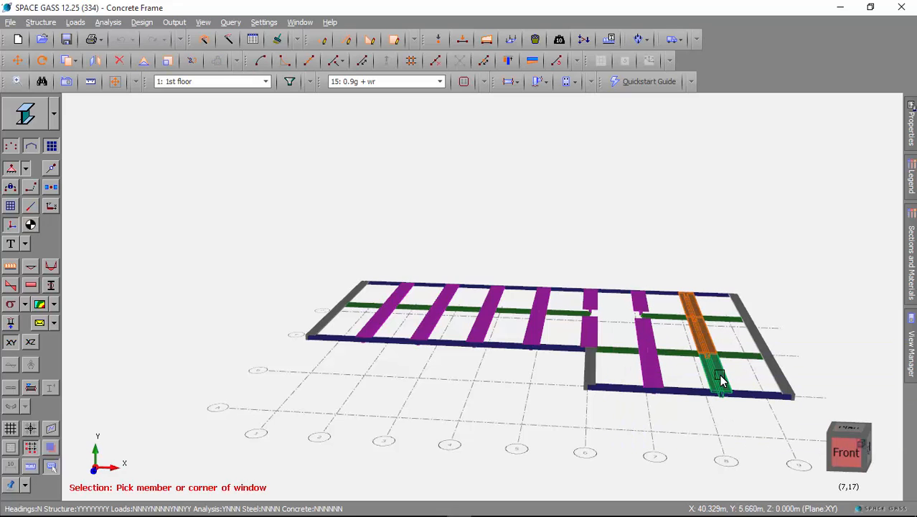
{"action": "left_click", "coordinate": [720, 373]}
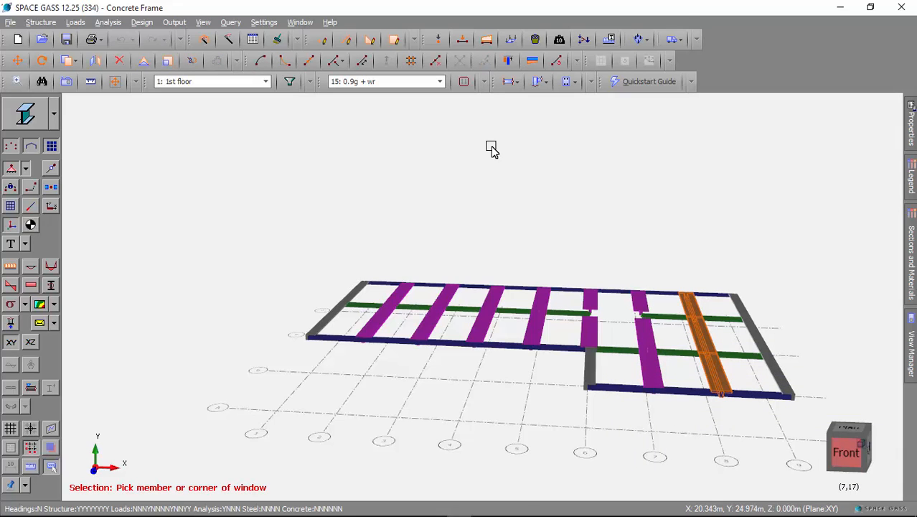
{"action": "right_click", "coordinate": [491, 148]}
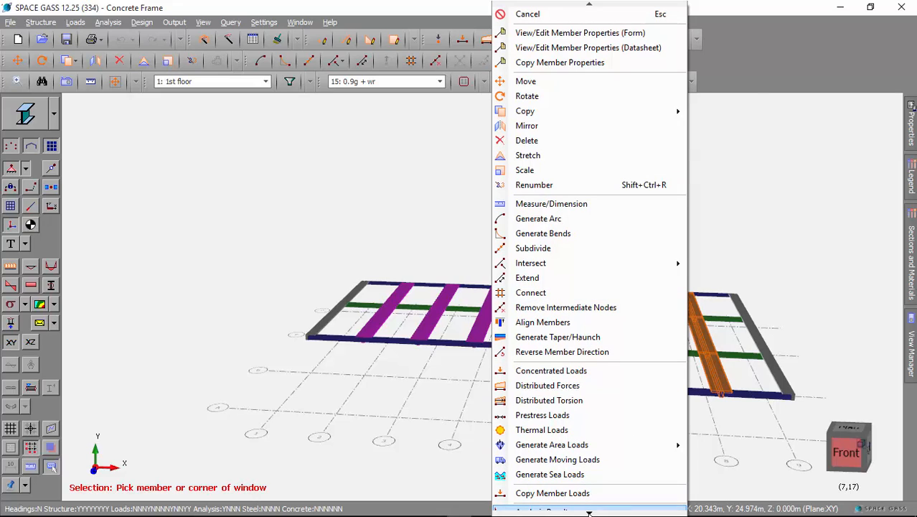
{"action": "mouse_move", "coordinate": [588, 513]}
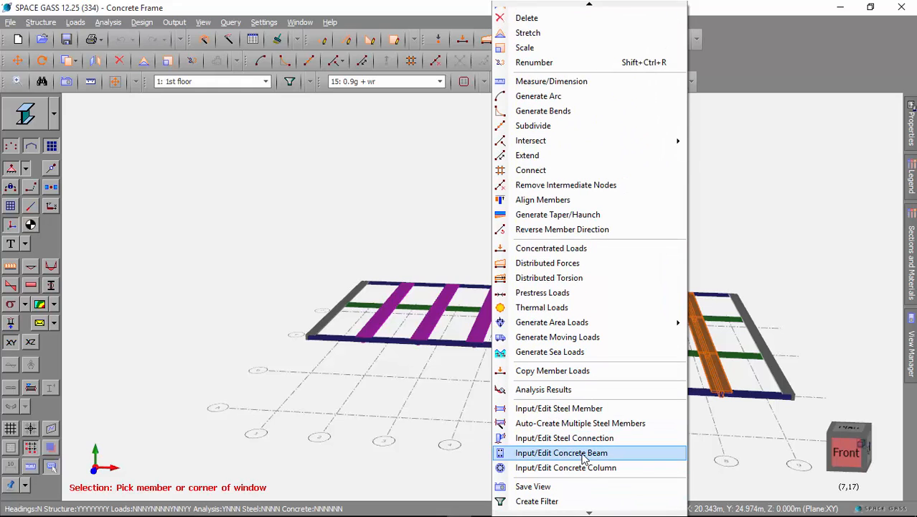
{"action": "left_click", "coordinate": [584, 456]}
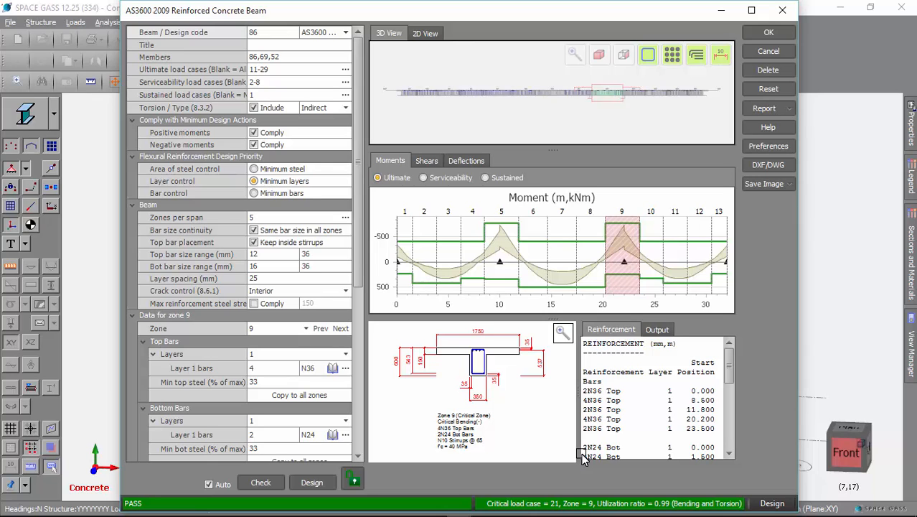
Title the concrete beam "1st floor, G3".
{"action": "left_click", "coordinate": [264, 45]}
{"action": "type", "text": "1st f"}
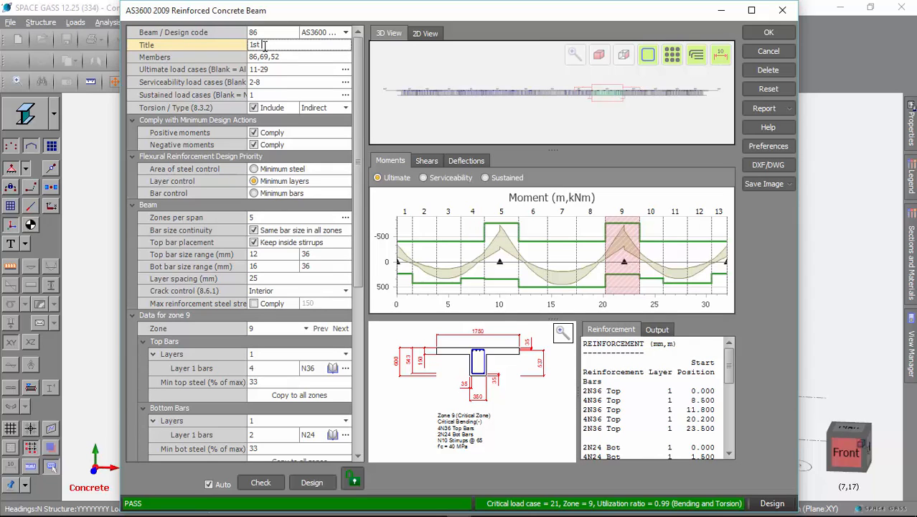
{"action": "type", "text": "loor, G3"}
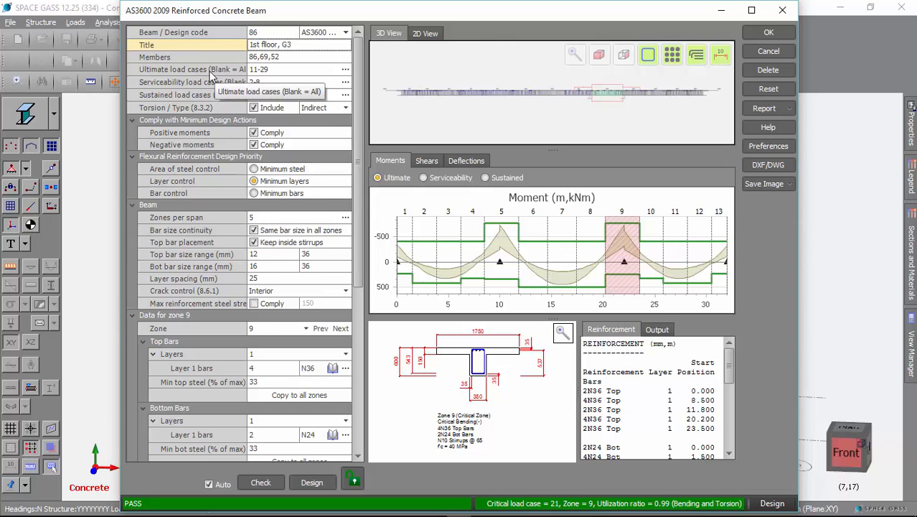
Review the list of load cases assigned as ultimate load cases and close it without changes.
{"action": "left_click", "coordinate": [345, 70]}
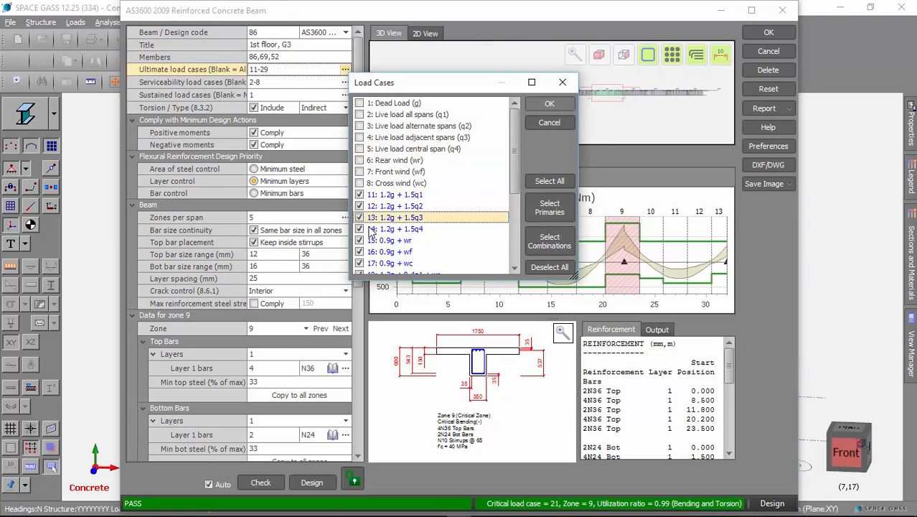
{"action": "scroll", "coordinate": [420, 206], "scroll_direction": "down", "scroll_amount": 5}
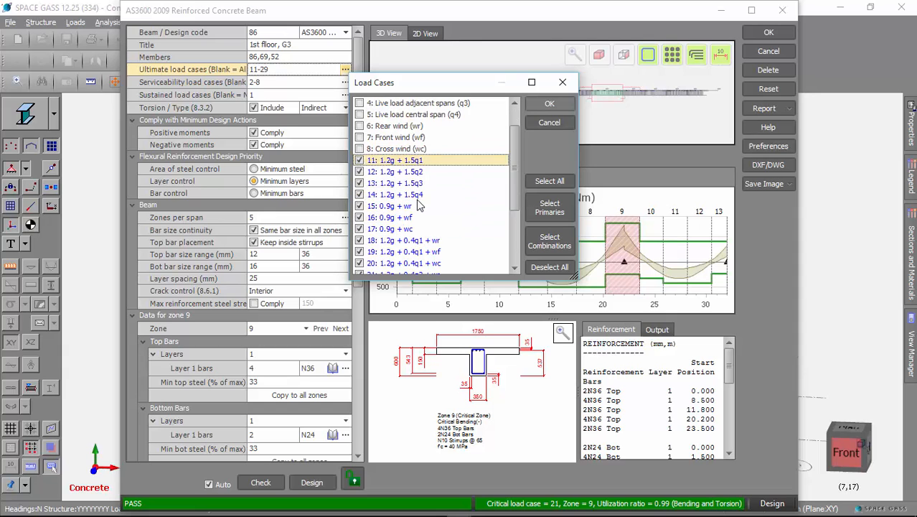
{"action": "scroll", "coordinate": [420, 206], "scroll_direction": "up", "scroll_amount": 5}
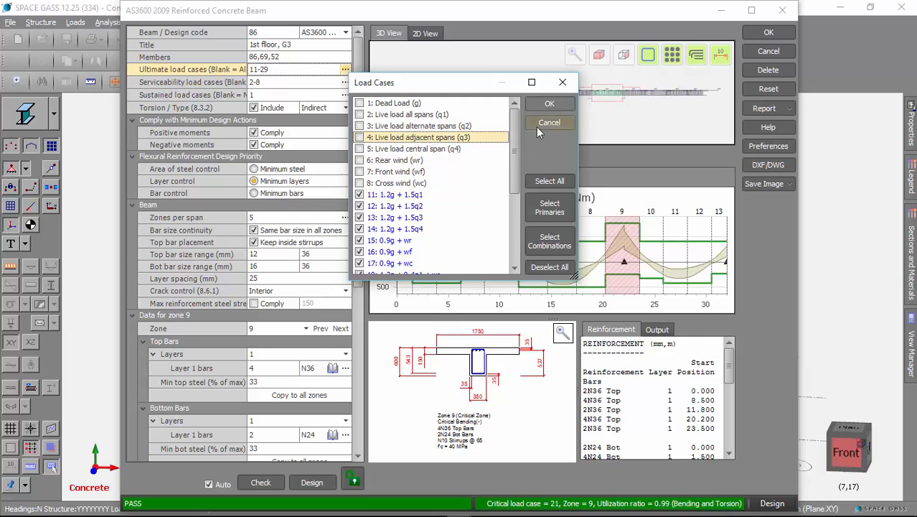
{"action": "left_click", "coordinate": [556, 123]}
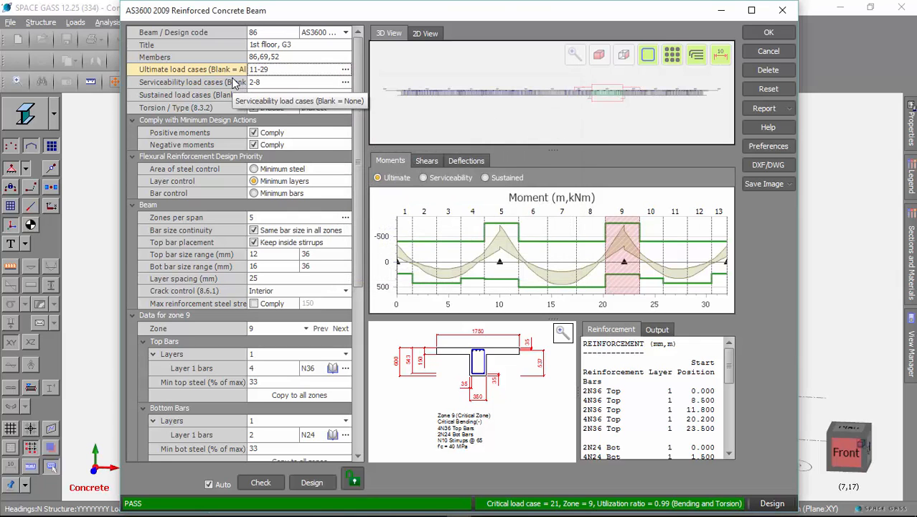
Review the load cases assigned as serviceability and as sustained load cases, discarding any changes.
{"action": "left_click", "coordinate": [345, 82]}
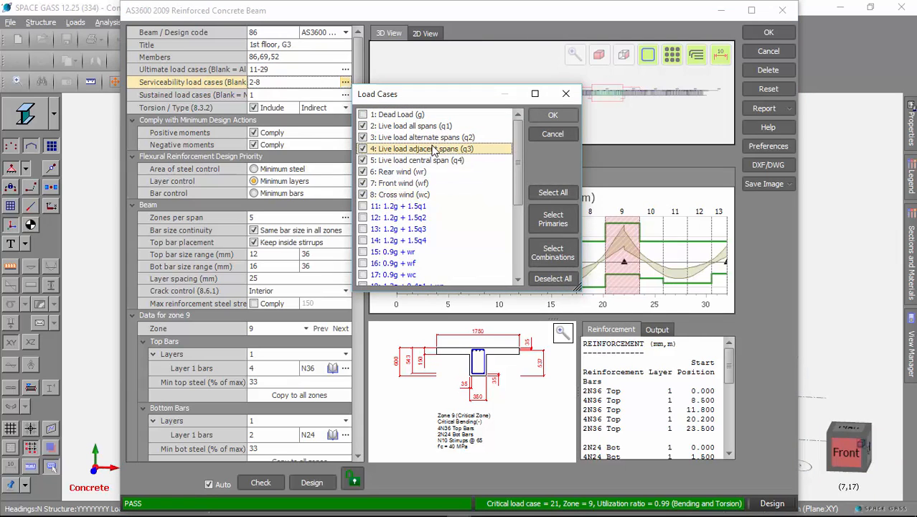
{"action": "left_click", "coordinate": [563, 134]}
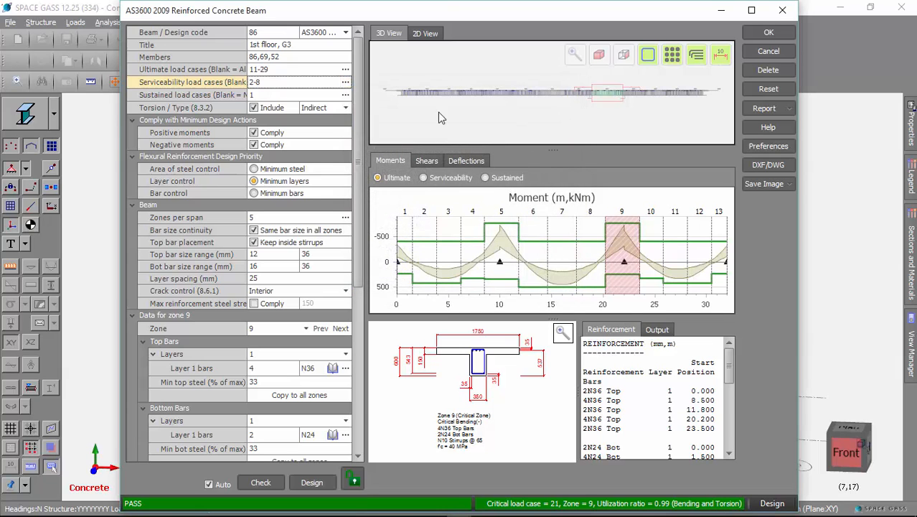
{"action": "left_click", "coordinate": [225, 95]}
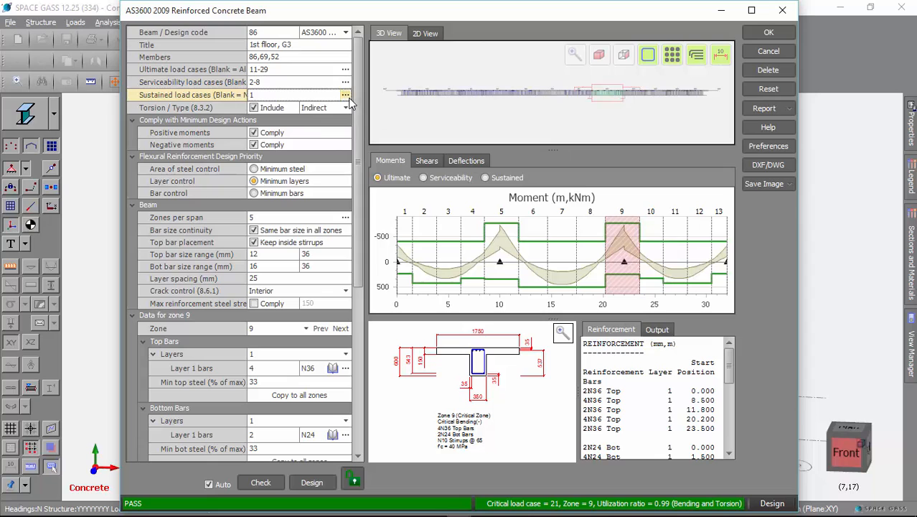
{"action": "left_click", "coordinate": [345, 95]}
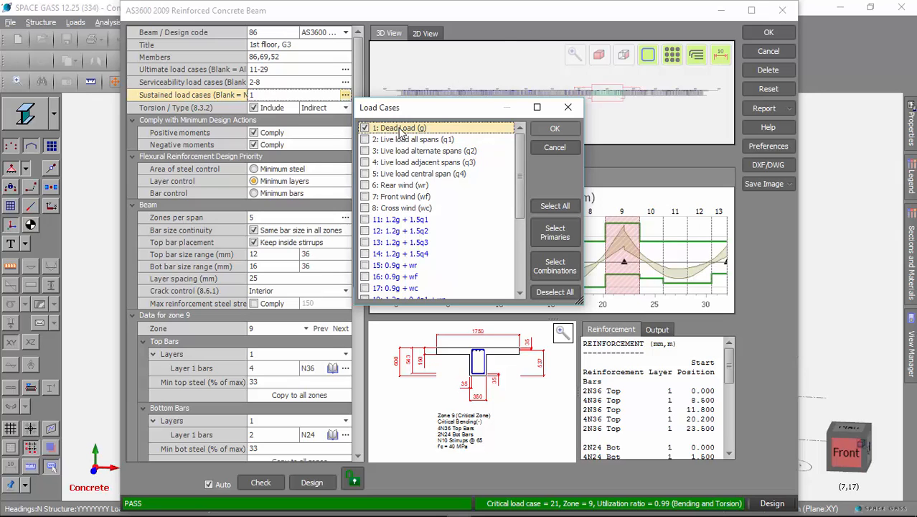
{"action": "left_click", "coordinate": [405, 139]}
{"action": "left_click", "coordinate": [555, 148]}
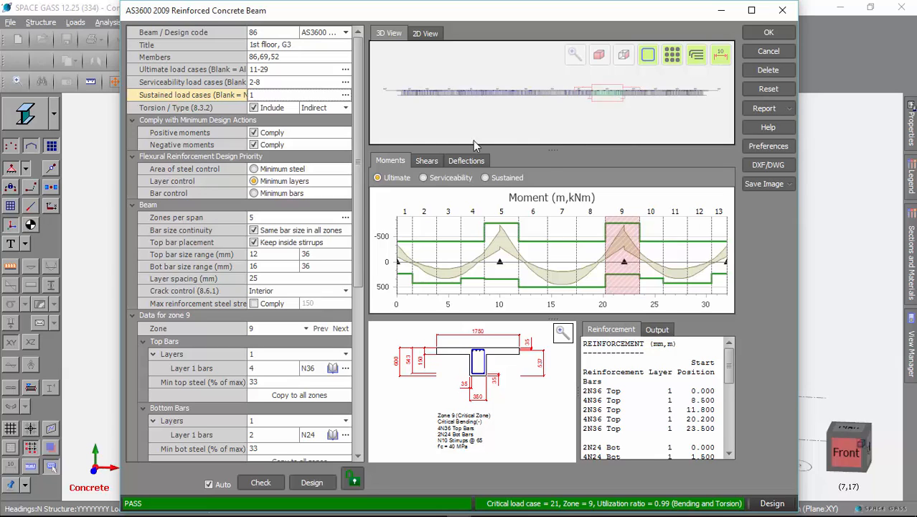
Read the explanation of the torsion type setting and look at its available options.
{"action": "mouse_move", "coordinate": [146, 113]}
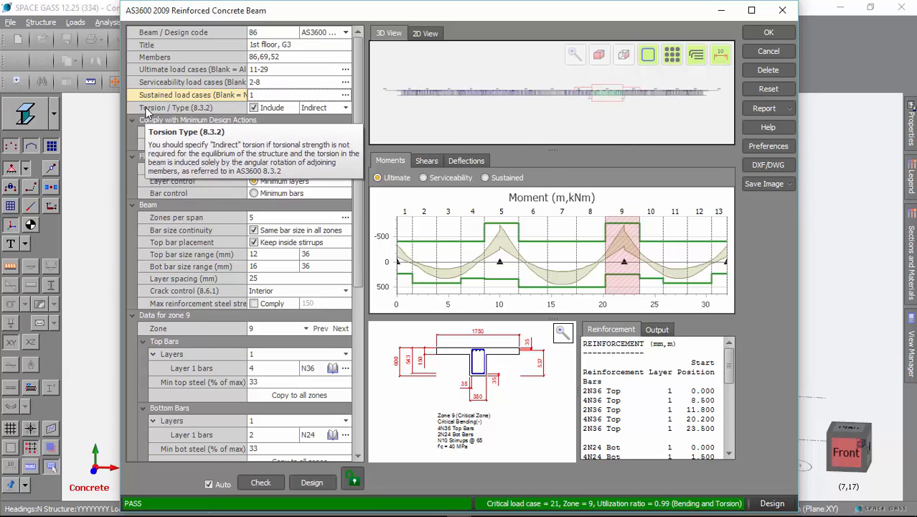
{"action": "left_click", "coordinate": [346, 108]}
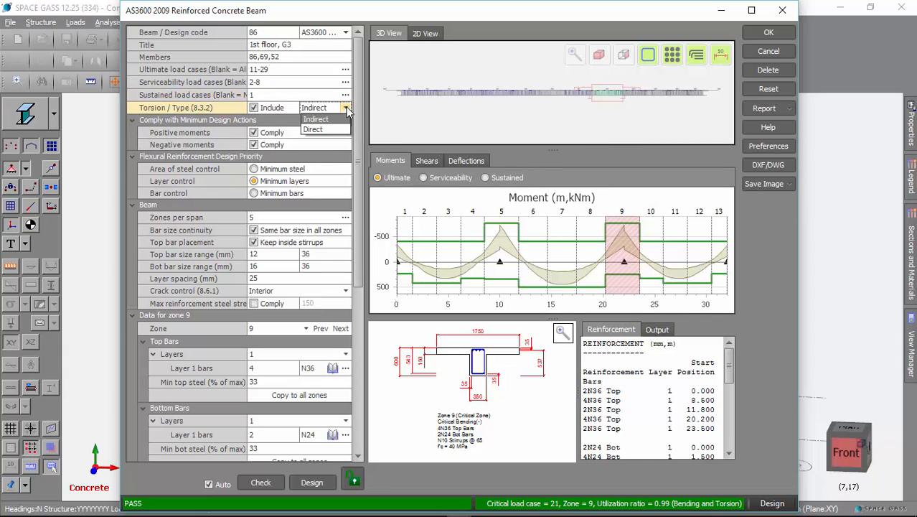
{"action": "left_click", "coordinate": [346, 110]}
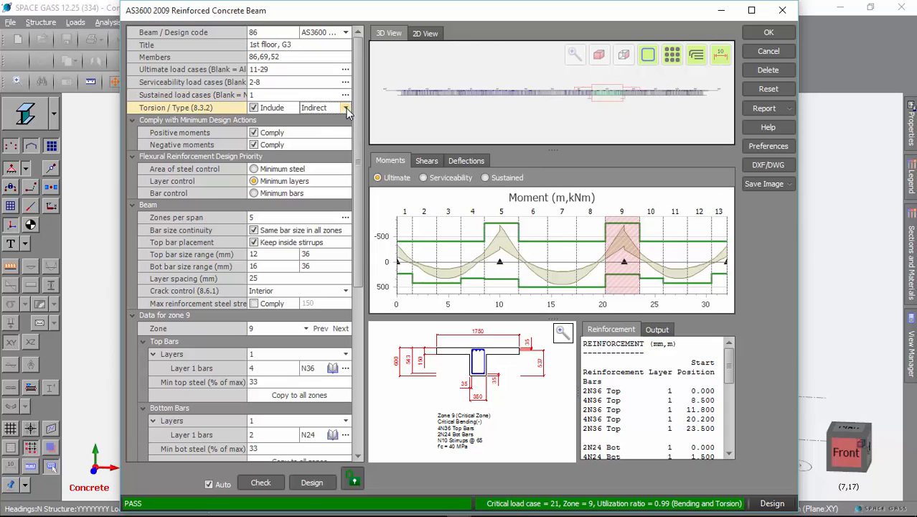
{"action": "left_click", "coordinate": [346, 109]}
{"action": "left_click", "coordinate": [346, 109]}
{"action": "left_click", "coordinate": [346, 109]}
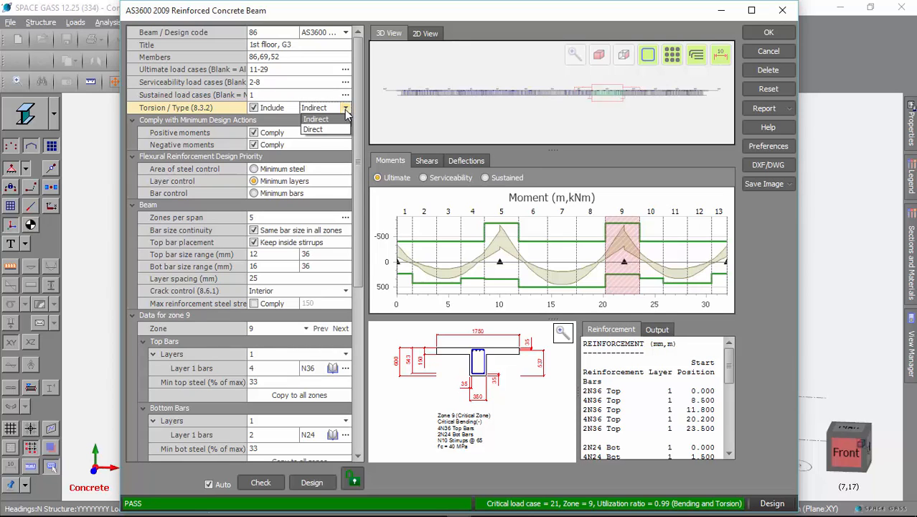
{"action": "left_click", "coordinate": [345, 109]}
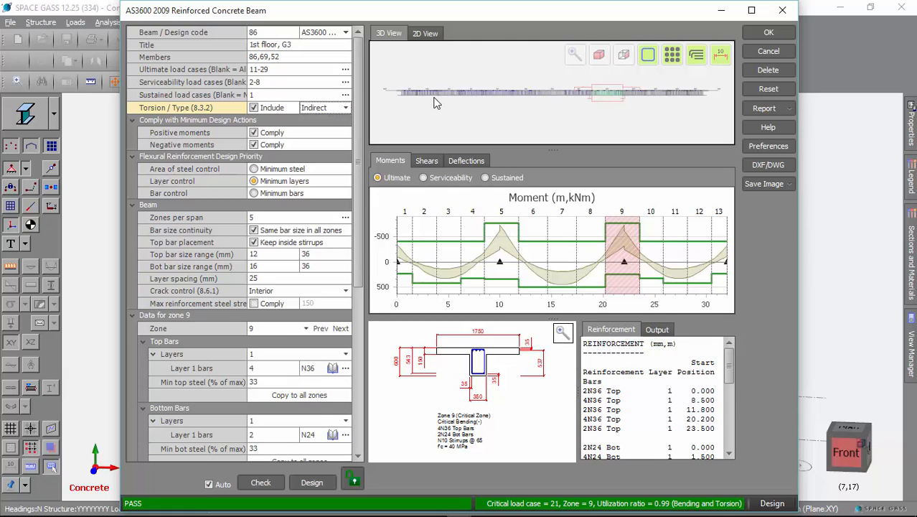
Inspect zones 1, 2 and 3 of the beam in turn in the 3D reinforcement model, continuing along its length.
{"action": "scroll", "coordinate": [435, 105], "scroll_direction": "up", "scroll_amount": 5}
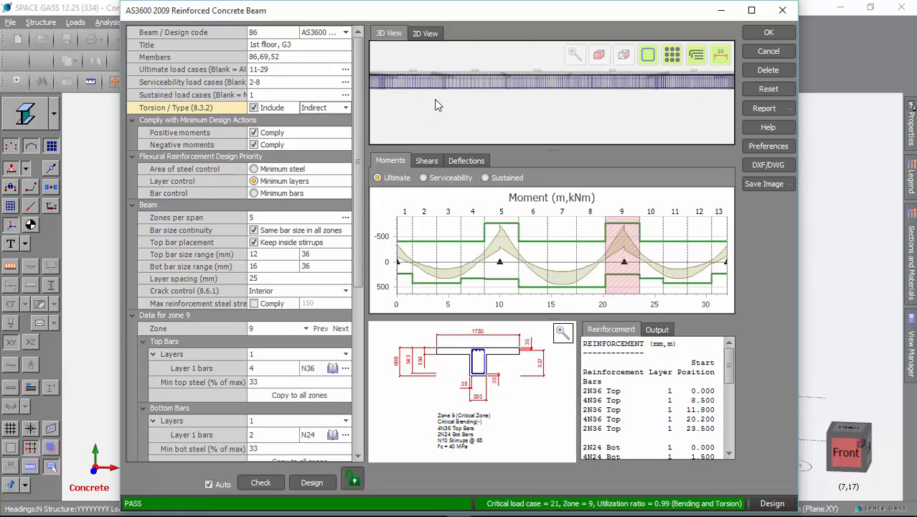
{"action": "middle_click_drag", "start_coordinate": [434, 110], "coordinate": [664, 132]}
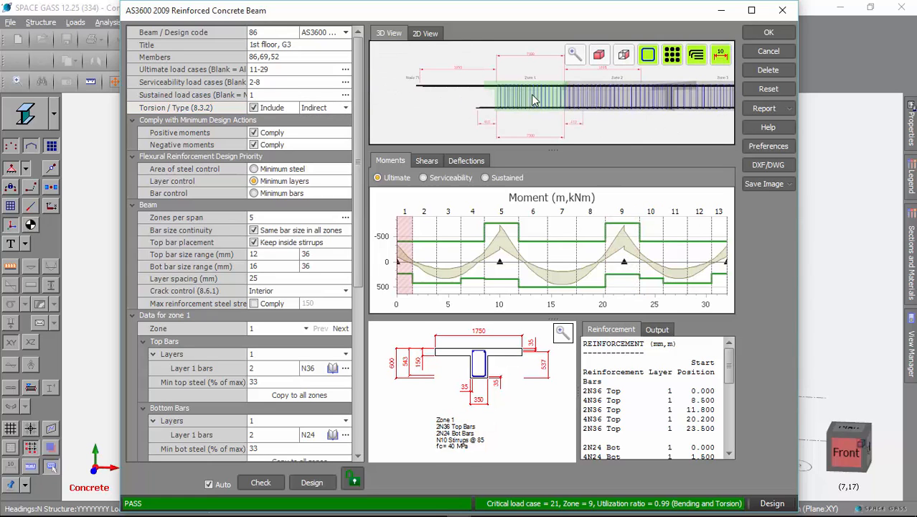
{"action": "left_click", "coordinate": [595, 99]}
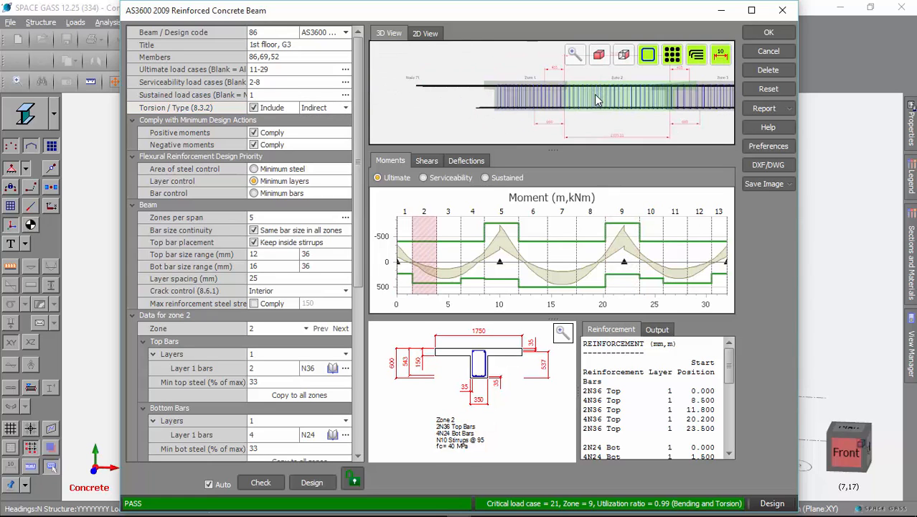
{"action": "left_click", "coordinate": [693, 98]}
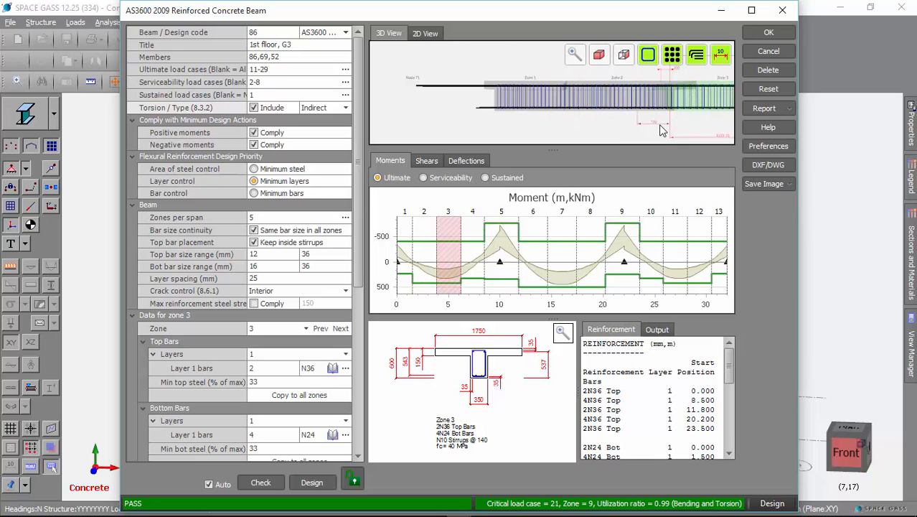
{"action": "middle_click_drag", "start_coordinate": [664, 130], "coordinate": [473, 121]}
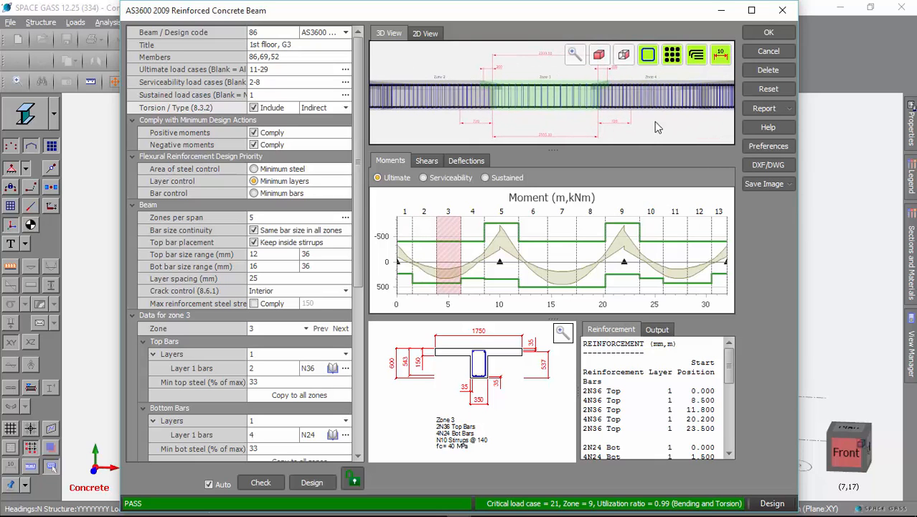
{"action": "middle_click_drag", "start_coordinate": [658, 127], "coordinate": [481, 120]}
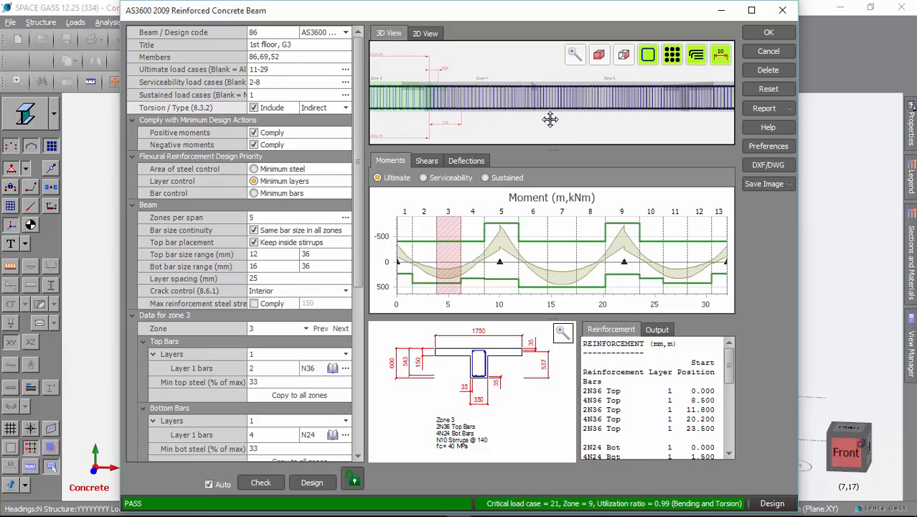
{"action": "middle_click_drag", "start_coordinate": [549, 116], "coordinate": [512, 122]}
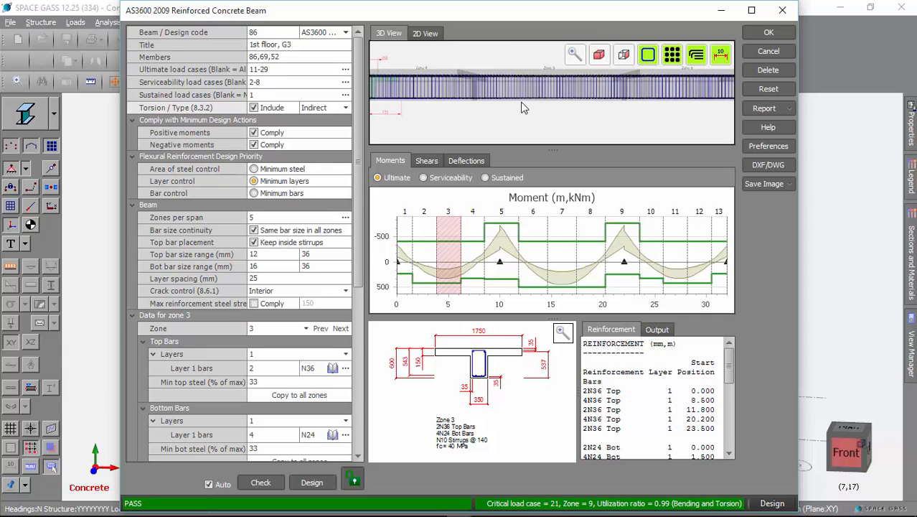
Examine the beam end at Node 71 closely in 3D, hiding the stirrups and showing them again.
{"action": "mouse_move", "coordinate": [522, 104]}
{"action": "middle_mouse_down"}
{"action": "mouse_move", "coordinate": [549, 125]}
{"action": "mouse_move", "coordinate": [532, 105]}
{"action": "middle_mouse_up"}
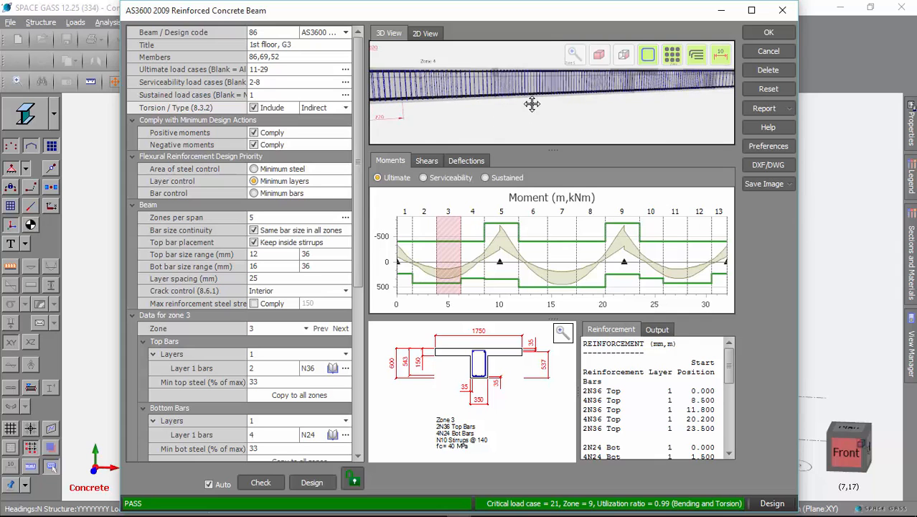
{"action": "scroll", "coordinate": [532, 104], "scroll_direction": "up", "scroll_amount": 2}
{"action": "scroll", "coordinate": [547, 107], "scroll_direction": "up", "scroll_amount": 2}
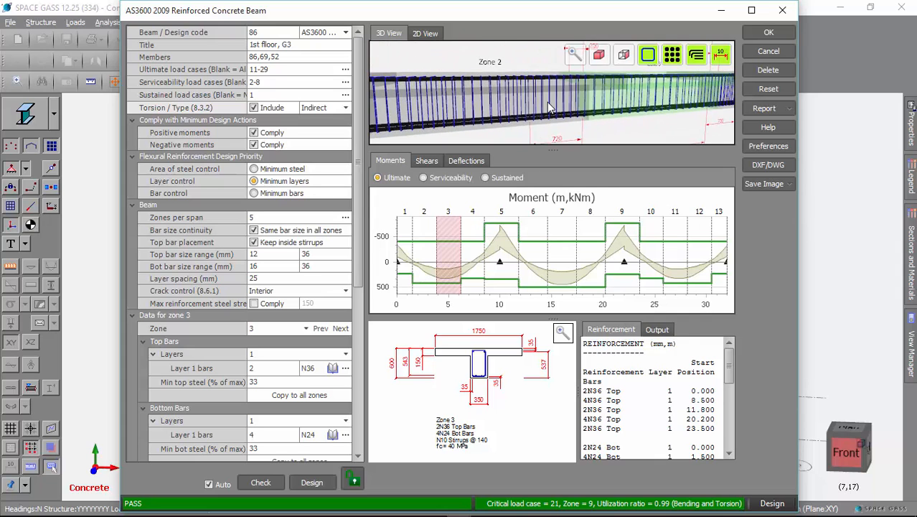
{"action": "scroll", "coordinate": [547, 106], "scroll_direction": "up", "scroll_amount": 4}
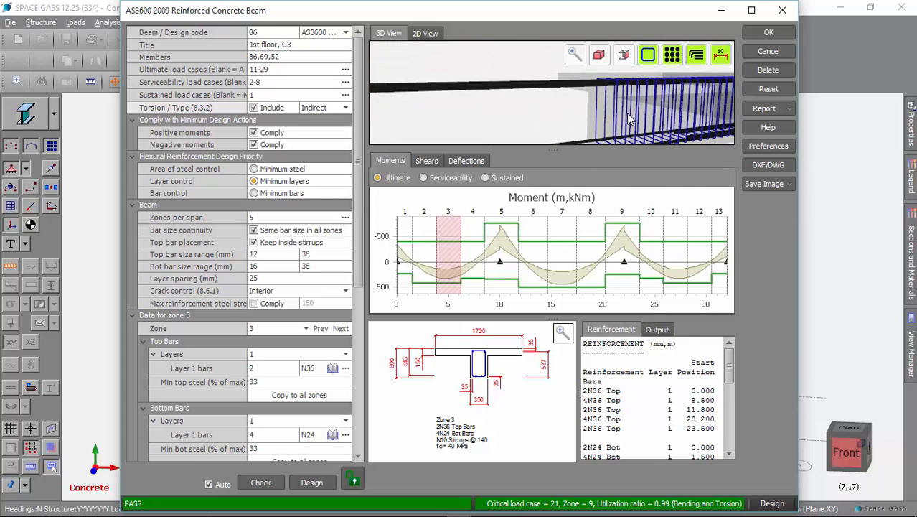
{"action": "mouse_move", "coordinate": [630, 120]}
{"action": "middle_mouse_down"}
{"action": "mouse_move", "coordinate": [606, 105]}
{"action": "mouse_move", "coordinate": [618, 121]}
{"action": "middle_mouse_up"}
{"action": "scroll", "coordinate": [619, 122], "scroll_direction": "down", "scroll_amount": 1}
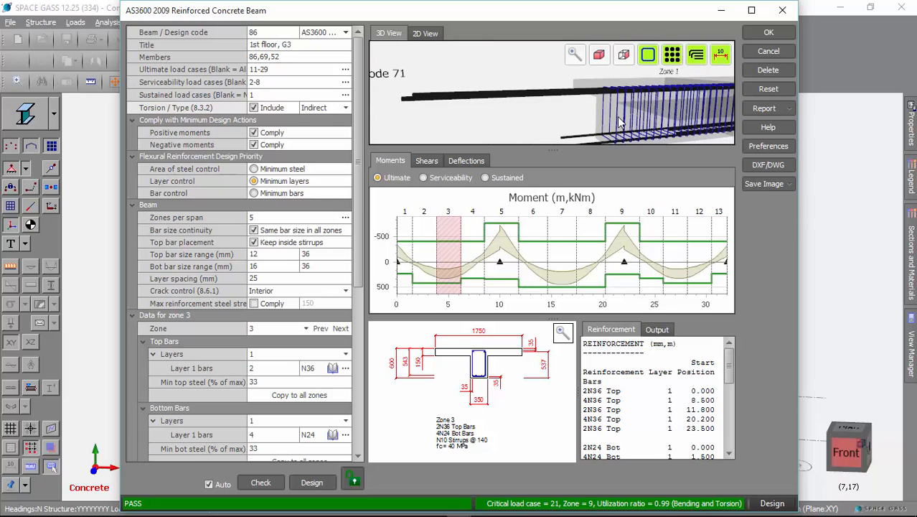
{"action": "left_click", "coordinate": [649, 55]}
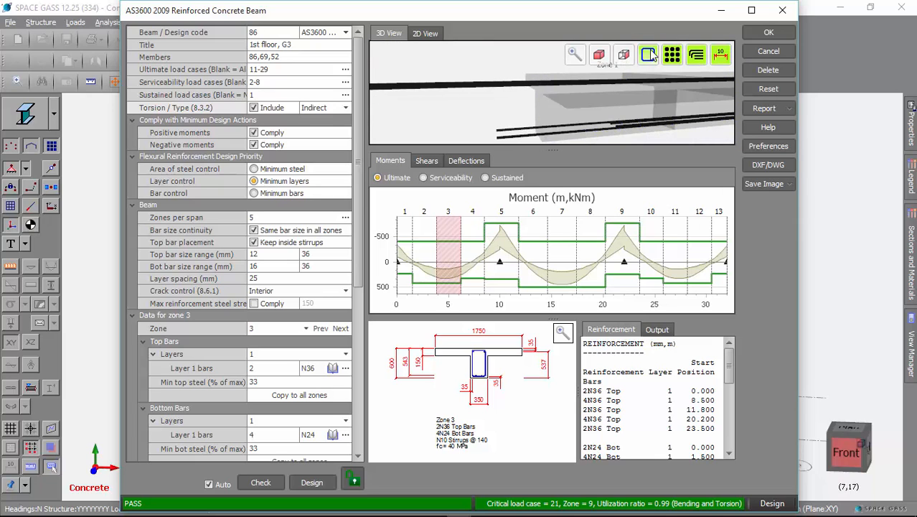
{"action": "mouse_move", "coordinate": [620, 100]}
{"action": "middle_mouse_down"}
{"action": "mouse_move", "coordinate": [614, 111]}
{"action": "mouse_move", "coordinate": [649, 91]}
{"action": "mouse_move", "coordinate": [616, 115]}
{"action": "middle_mouse_up"}
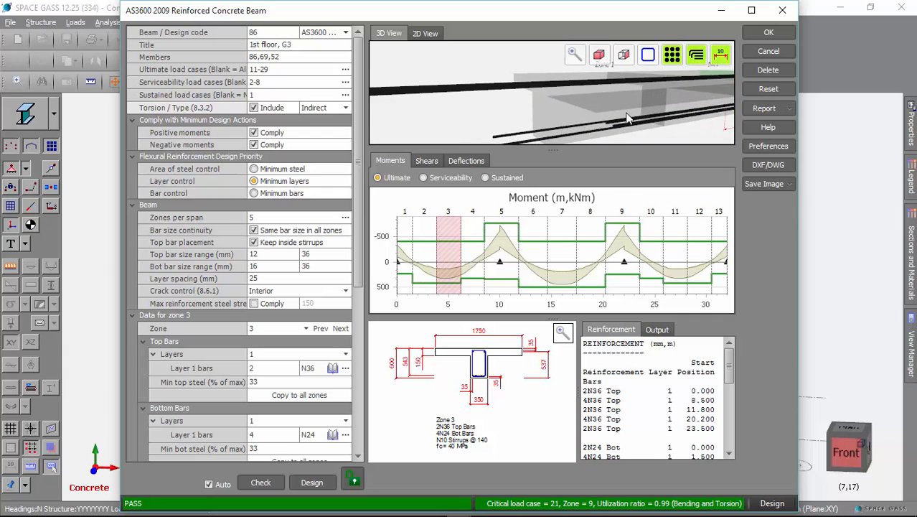
{"action": "left_click", "coordinate": [650, 55]}
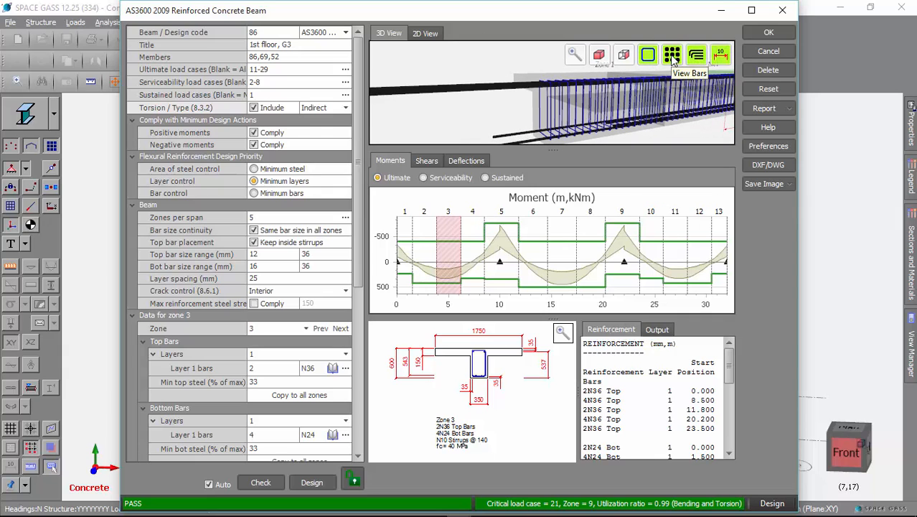
Hide and restore the longitudinal bars, and do the same with the bar extensions past the beam end.
{"action": "left_click", "coordinate": [672, 57]}
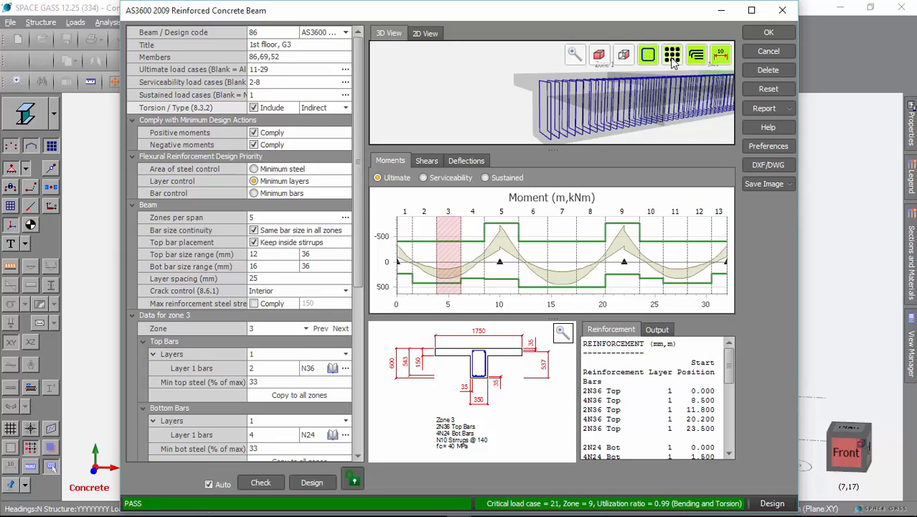
{"action": "left_click", "coordinate": [672, 62]}
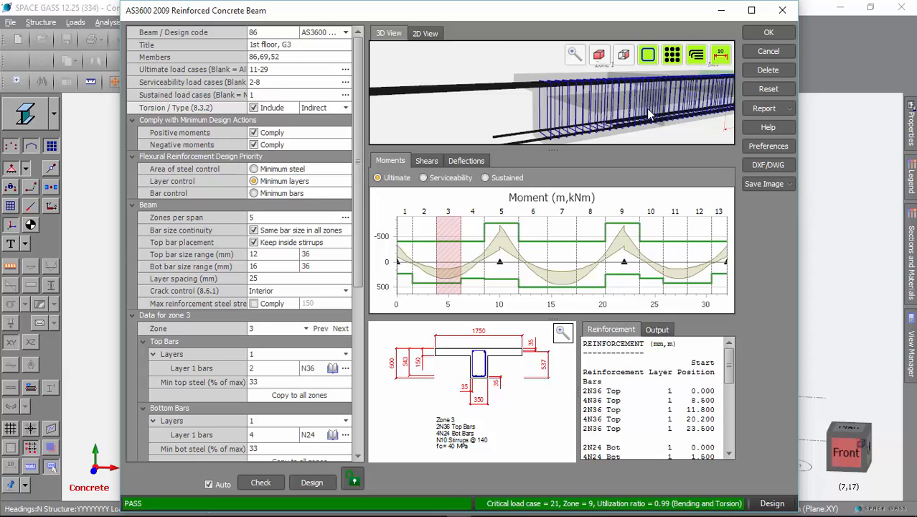
{"action": "left_click", "coordinate": [696, 57]}
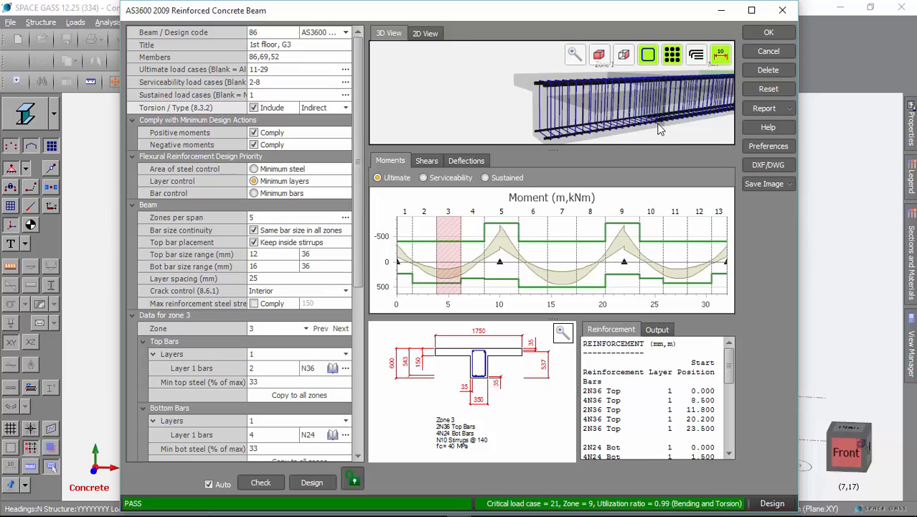
{"action": "left_click", "coordinate": [696, 57]}
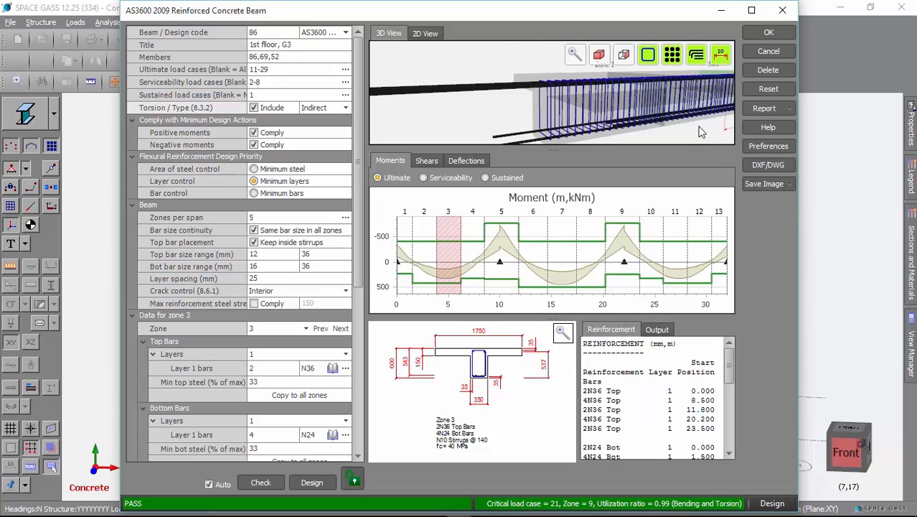
Examine the 2D elevation of the beam from grid C8 to grid B8, including its zone dimensions and stirrups.
{"action": "left_click", "coordinate": [431, 34]}
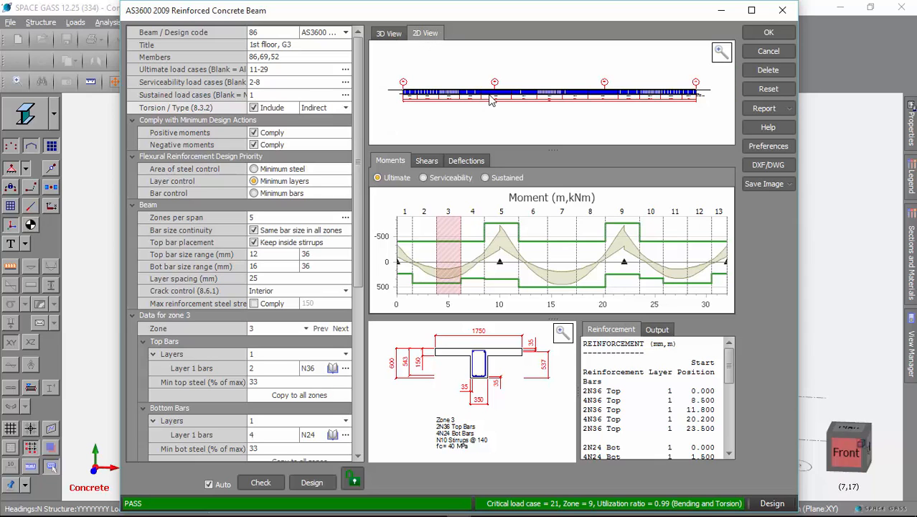
{"action": "scroll", "coordinate": [489, 99], "scroll_direction": "up", "scroll_amount": 5}
{"action": "scroll", "coordinate": [489, 99], "scroll_direction": "up", "scroll_amount": 4}
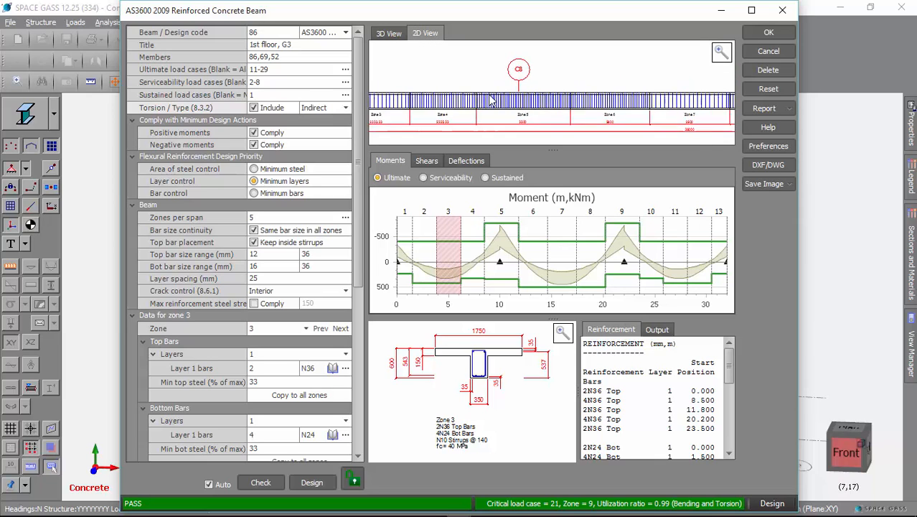
{"action": "scroll", "coordinate": [520, 111], "scroll_direction": "up", "scroll_amount": 2}
{"action": "middle_click_drag", "start_coordinate": [518, 106], "coordinate": [518, 117]}
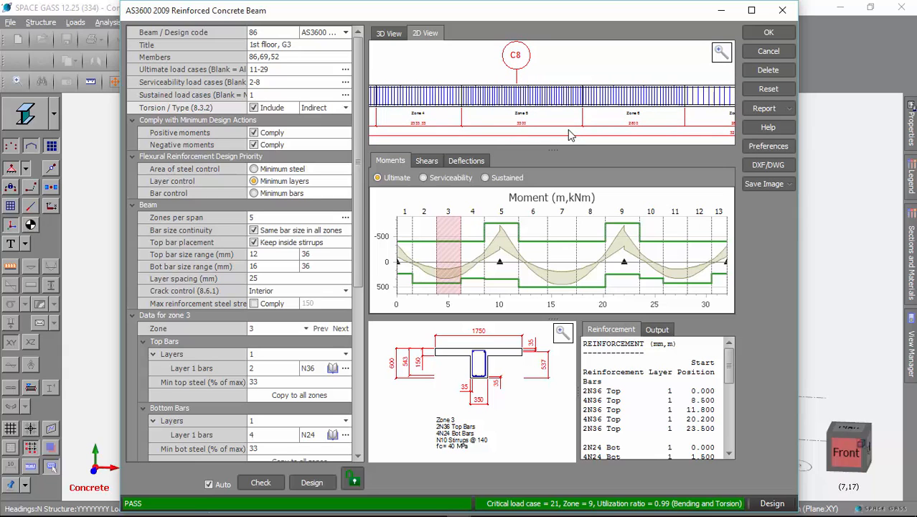
{"action": "middle_click_drag", "start_coordinate": [651, 129], "coordinate": [480, 118]}
{"action": "middle_click_drag", "start_coordinate": [624, 110], "coordinate": [476, 115]}
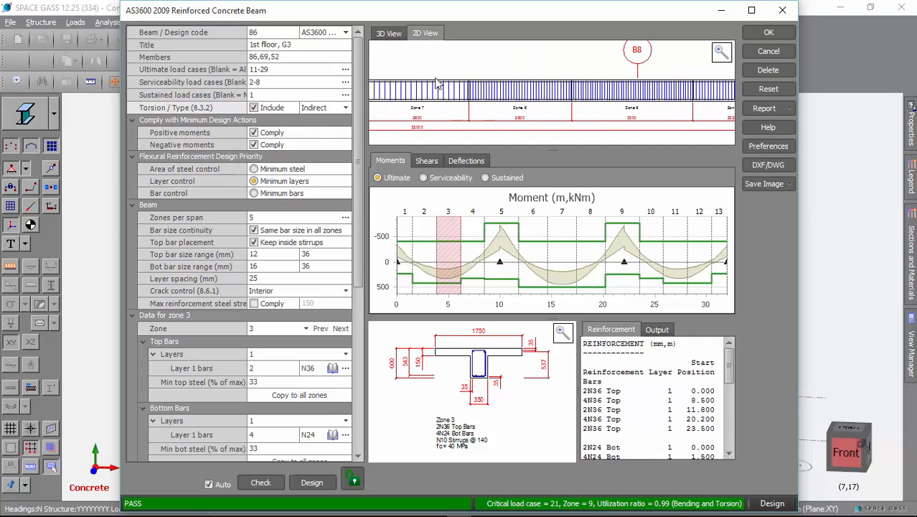
Return to the 3D model and fit the whole beam in view.
{"action": "left_click", "coordinate": [396, 34]}
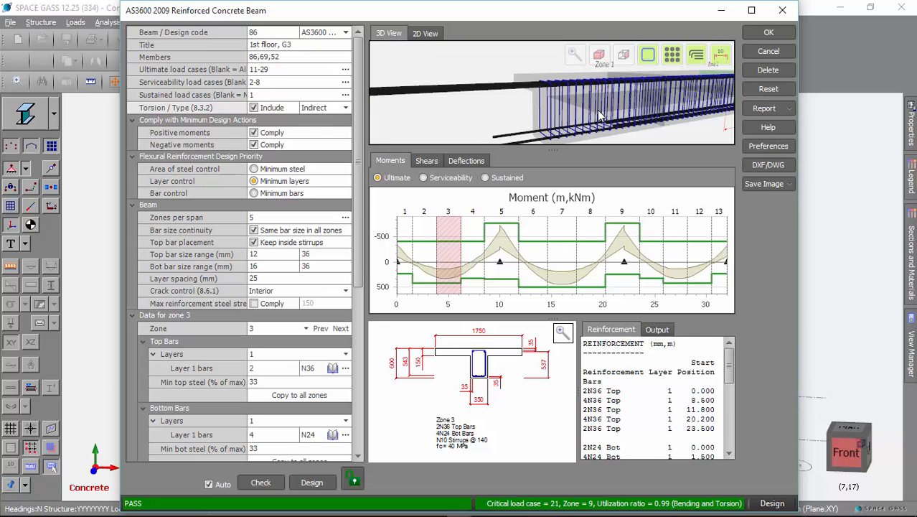
{"action": "scroll", "coordinate": [597, 112], "scroll_direction": "down", "scroll_amount": 2}
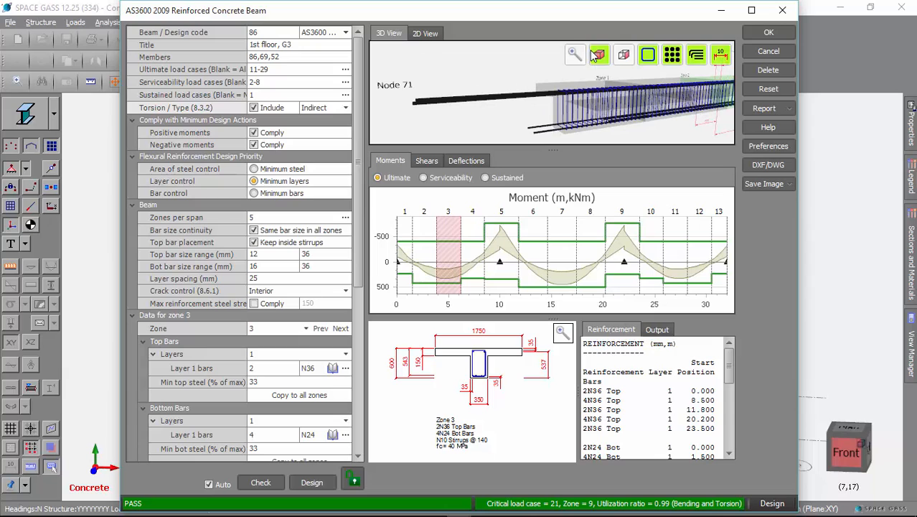
{"action": "left_click", "coordinate": [621, 56]}
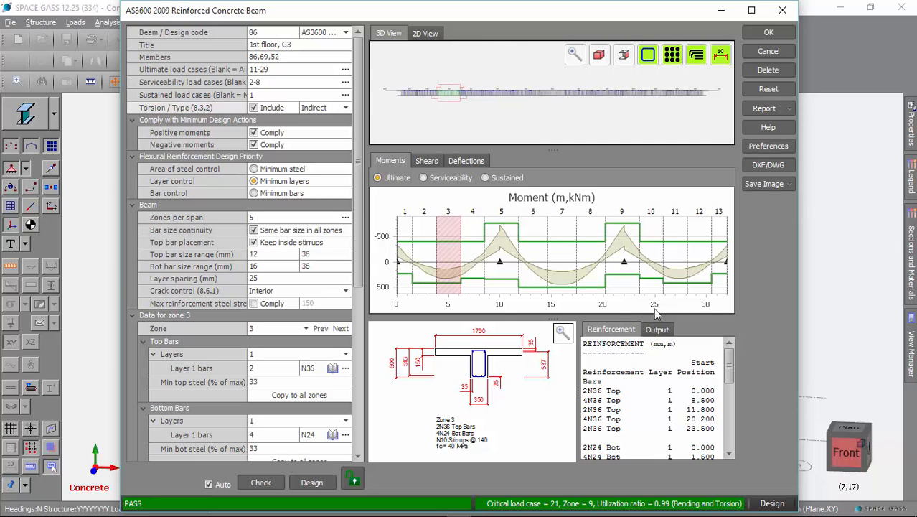
Check the beam support positions on the moment diagram against the support detection shear step threshold.
{"action": "mouse_move", "coordinate": [400, 265]}
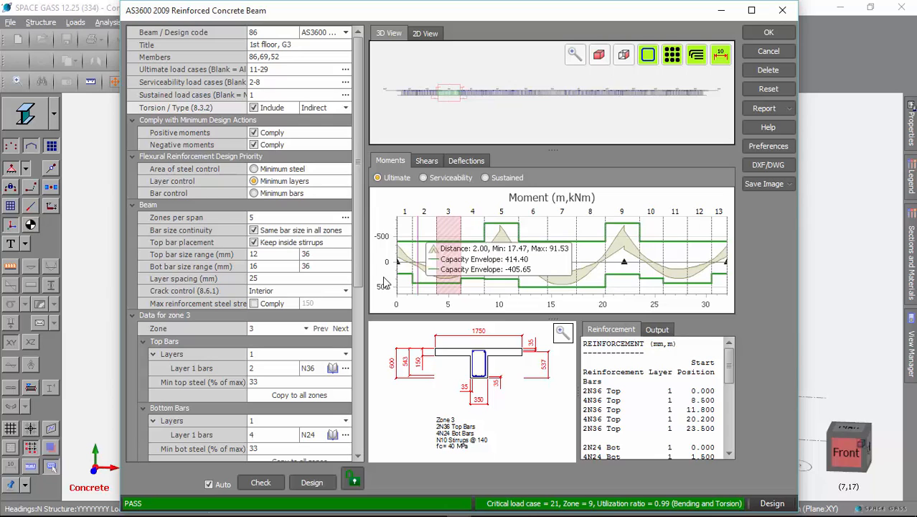
{"action": "left_click_drag", "start_coordinate": [357, 244], "coordinate": [350, 436]}
{"action": "mouse_move", "coordinate": [349, 431]}
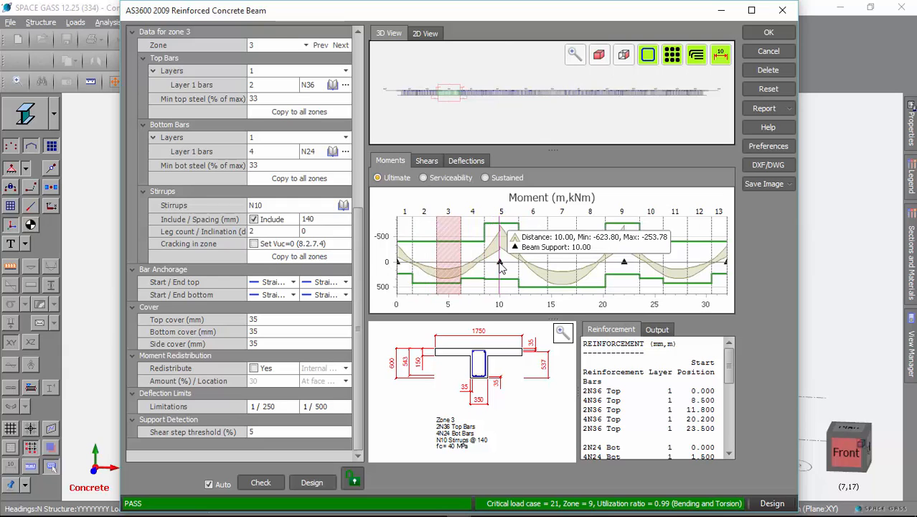
{"action": "mouse_move", "coordinate": [263, 434]}
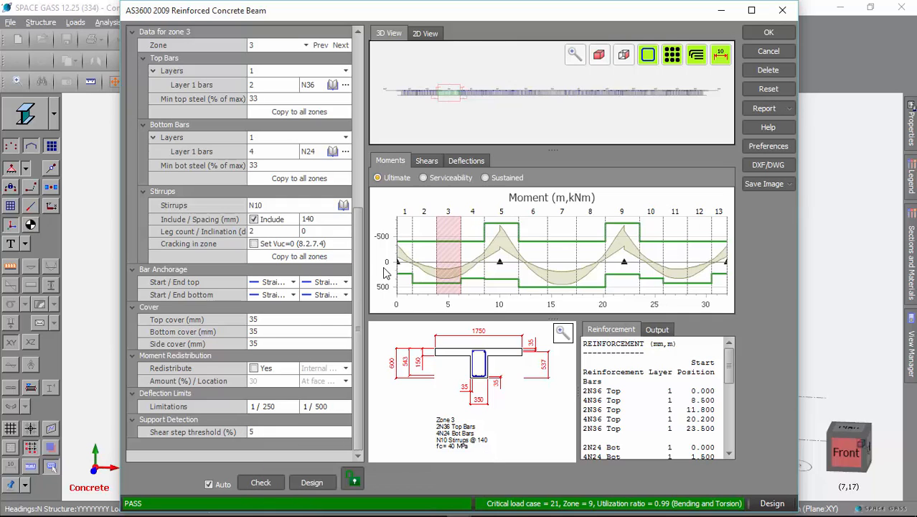
{"action": "left_click_drag", "start_coordinate": [361, 282], "coordinate": [379, 95]}
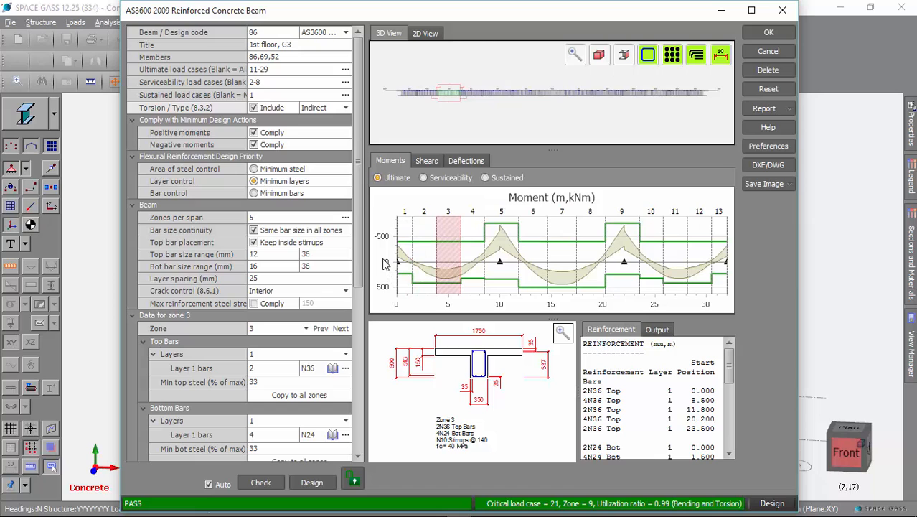
Review the cross-section reinforcement of zones 1 to 7 in turn, and read through the beam's reinforcement list.
{"action": "left_click", "coordinate": [410, 234]}
{"action": "left_click", "coordinate": [427, 232]}
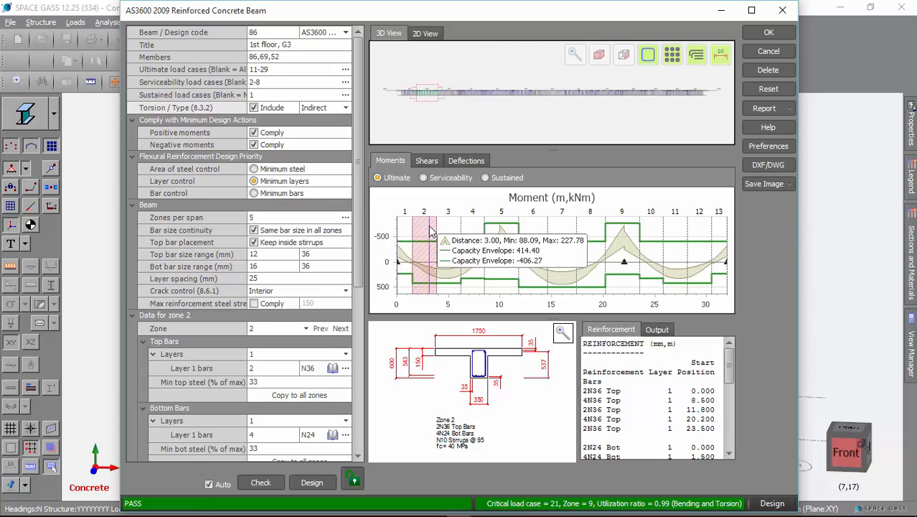
{"action": "left_click", "coordinate": [449, 229]}
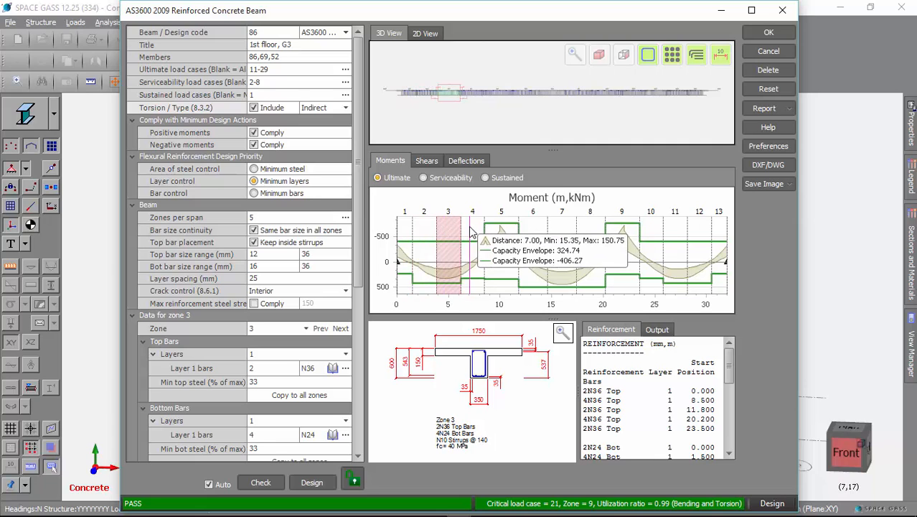
{"action": "left_click", "coordinate": [471, 232]}
{"action": "left_click", "coordinate": [508, 238]}
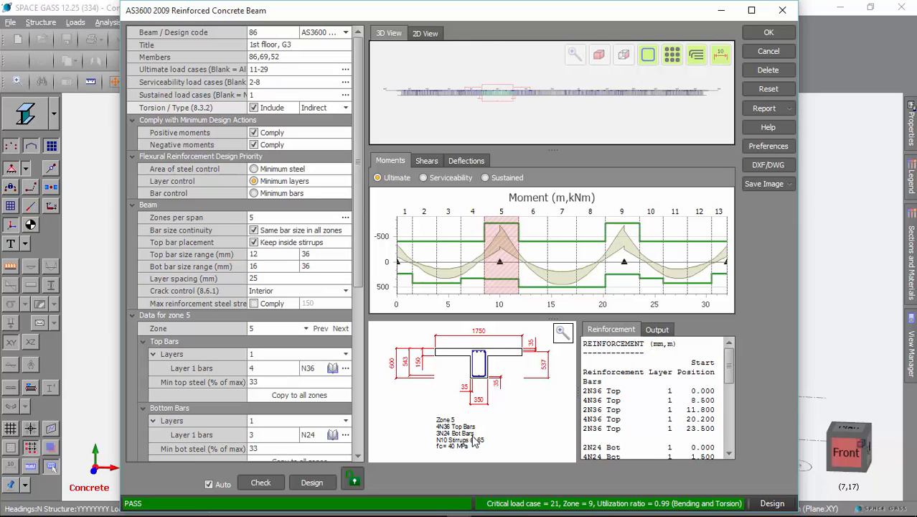
{"action": "left_click", "coordinate": [534, 243]}
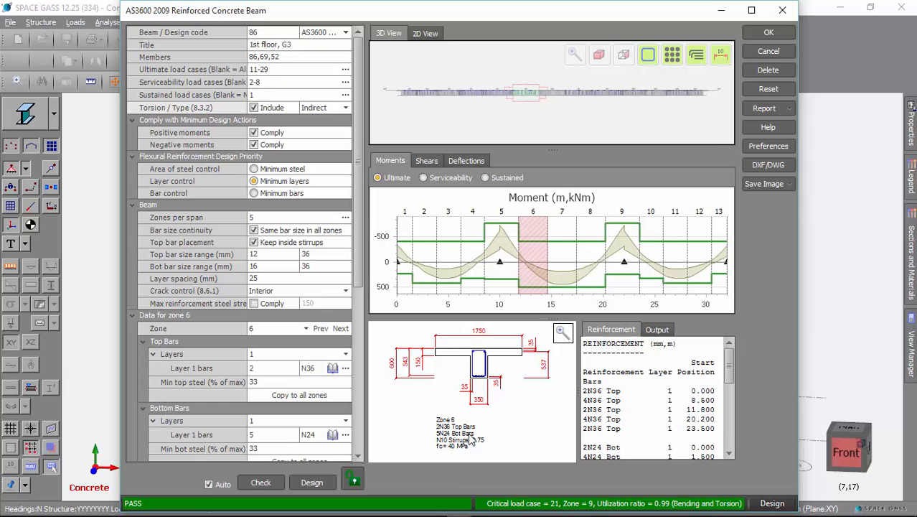
{"action": "left_click", "coordinate": [567, 231]}
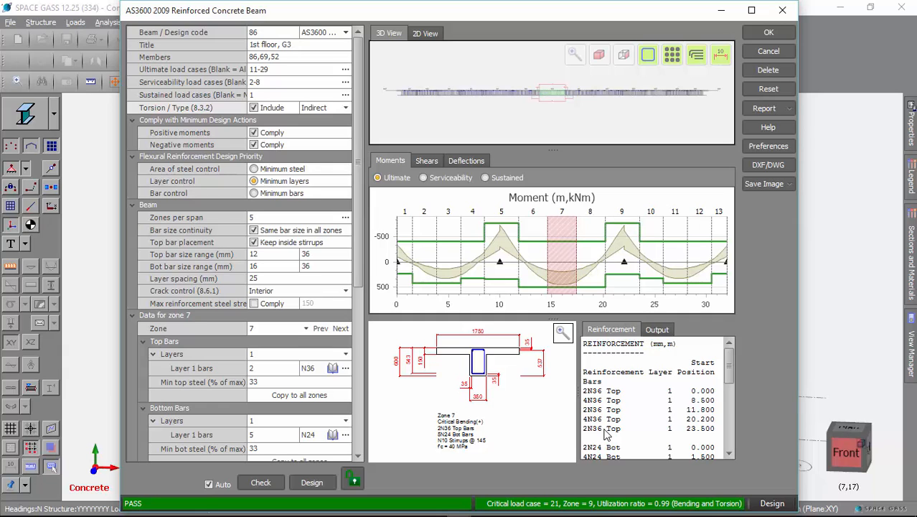
{"action": "left_click_drag", "start_coordinate": [729, 364], "coordinate": [732, 392]}
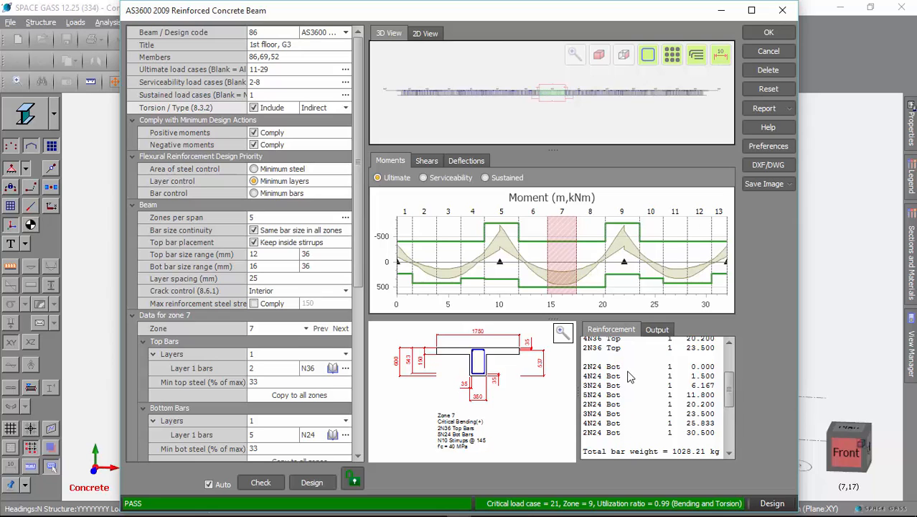
Try the minimum steel design priority and read through the bar list down to the total bar weight and stirrups.
{"action": "scroll", "coordinate": [603, 402], "scroll_direction": "down", "scroll_amount": 2}
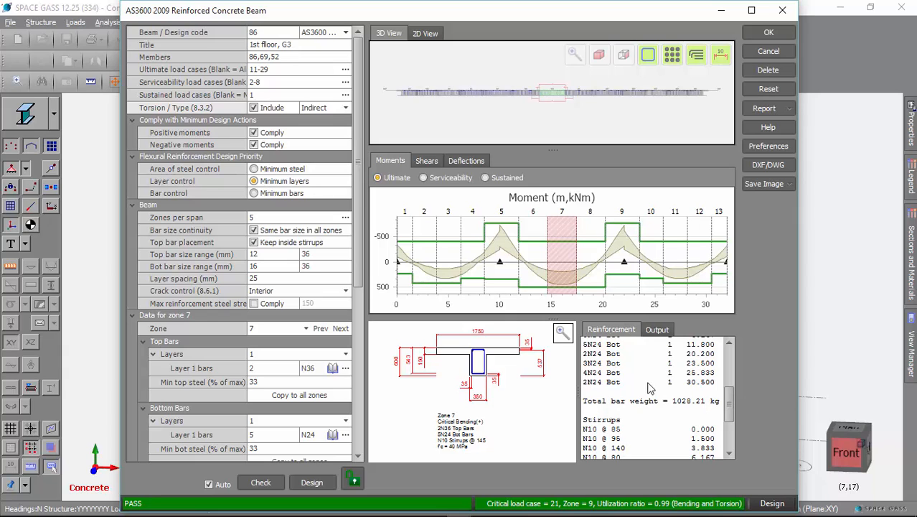
{"action": "mouse_move", "coordinate": [237, 168]}
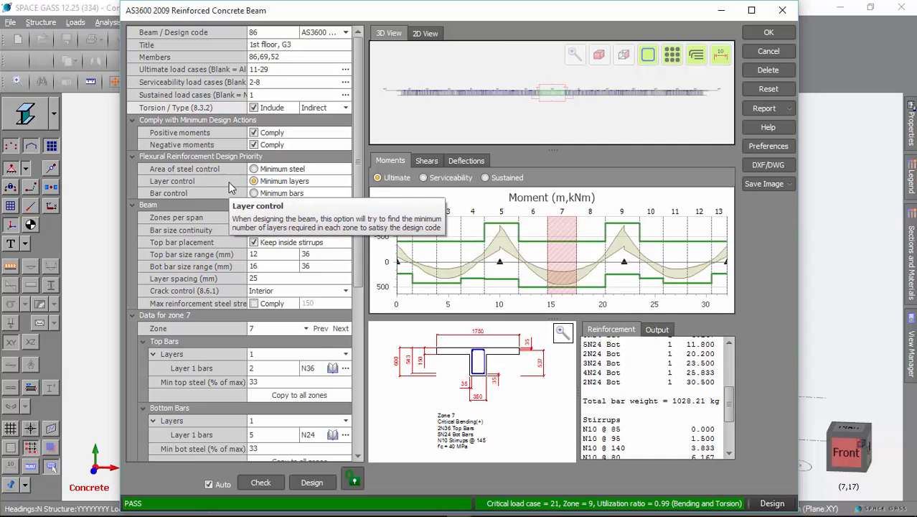
{"action": "mouse_move", "coordinate": [267, 193]}
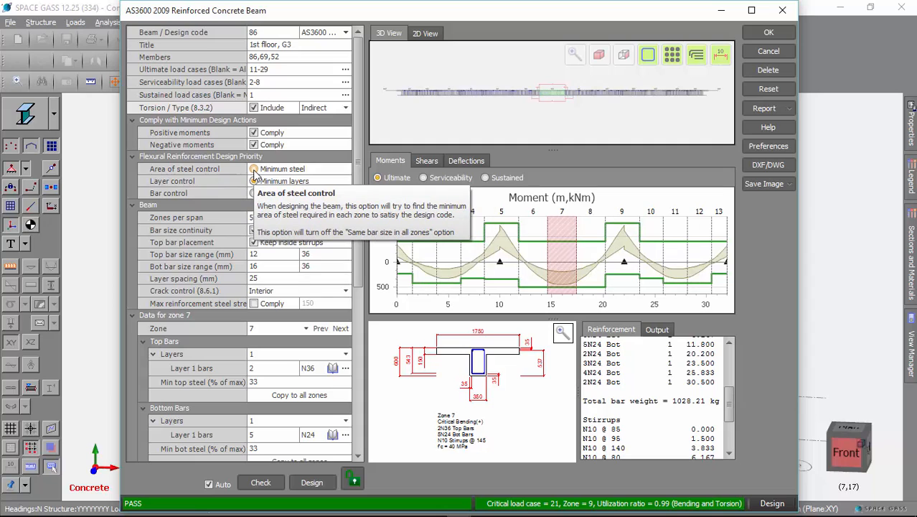
{"action": "left_click", "coordinate": [254, 172]}
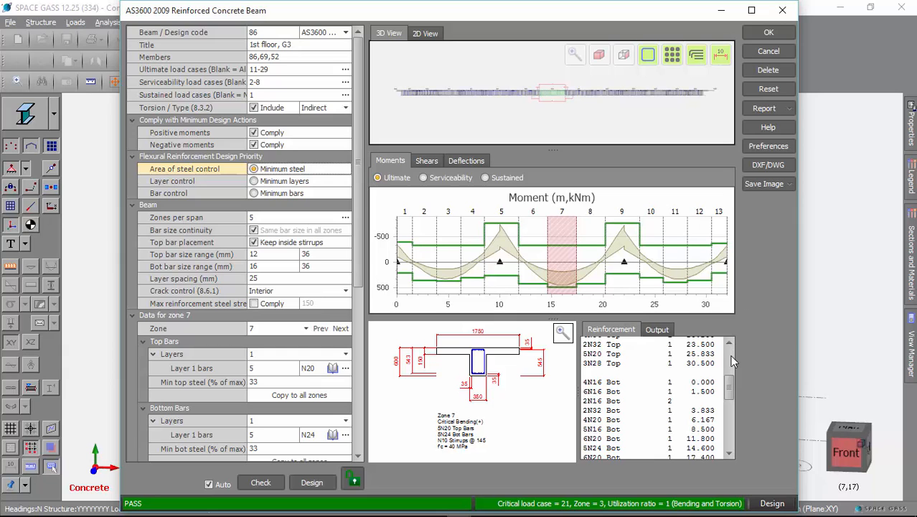
{"action": "left_click_drag", "start_coordinate": [730, 388], "coordinate": [729, 352]}
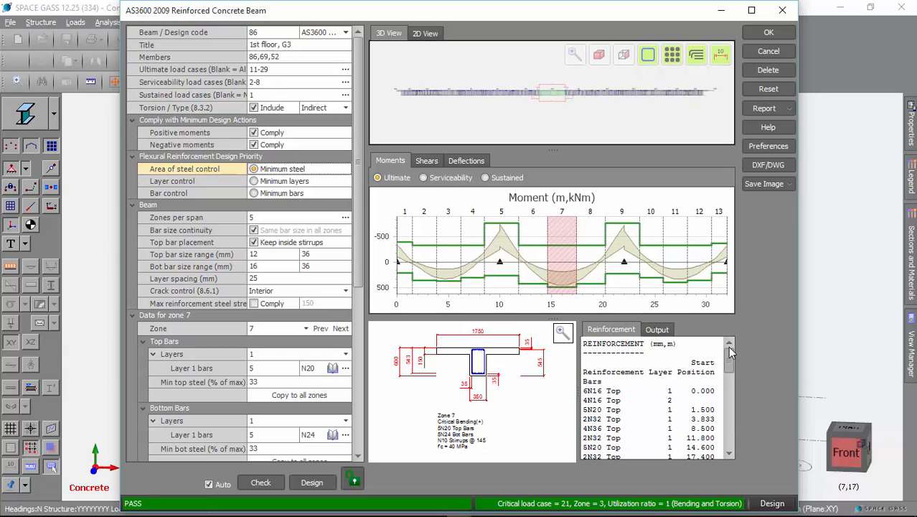
{"action": "scroll", "coordinate": [612, 395], "scroll_direction": "down", "scroll_amount": 1}
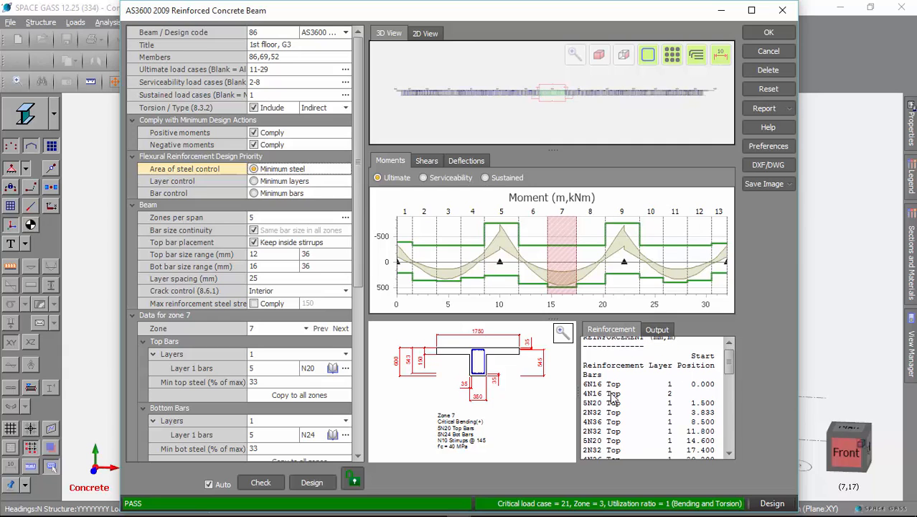
{"action": "scroll", "coordinate": [607, 406], "scroll_direction": "down", "scroll_amount": 2}
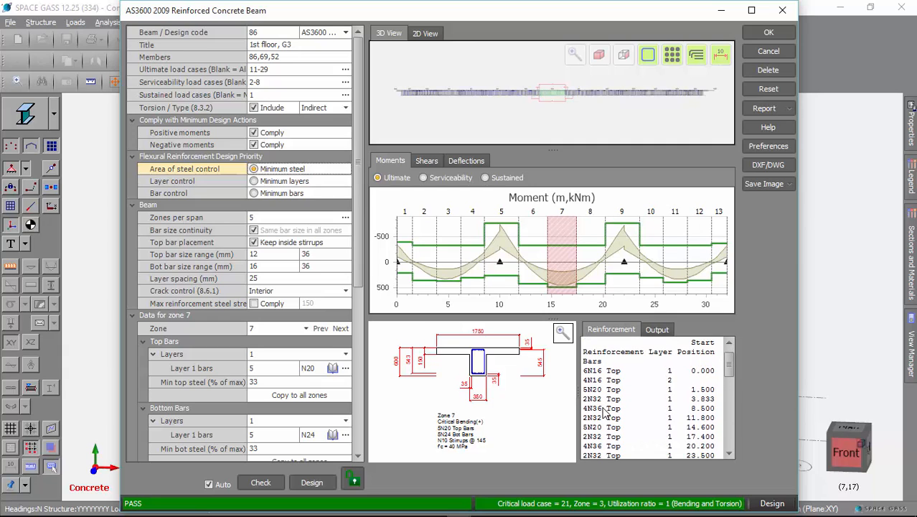
{"action": "scroll", "coordinate": [604, 411], "scroll_direction": "down", "scroll_amount": 4}
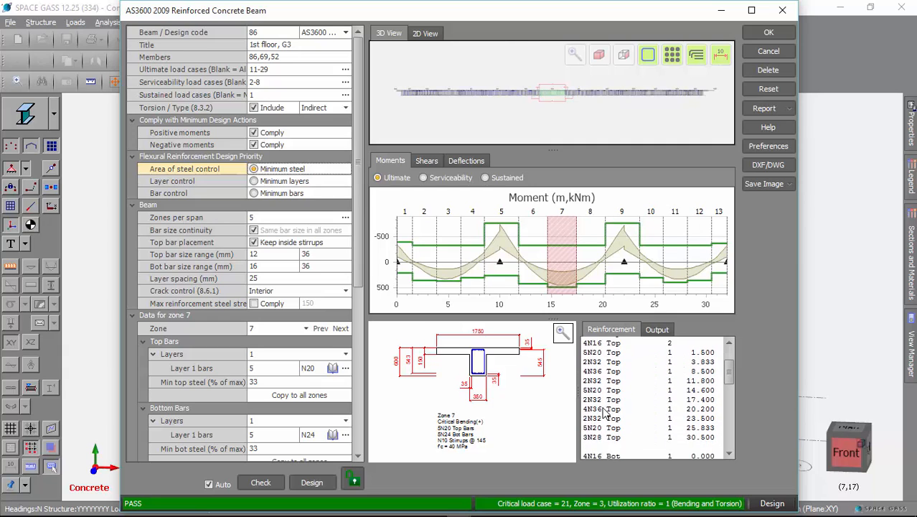
{"action": "scroll", "coordinate": [604, 411], "scroll_direction": "down", "scroll_amount": 9}
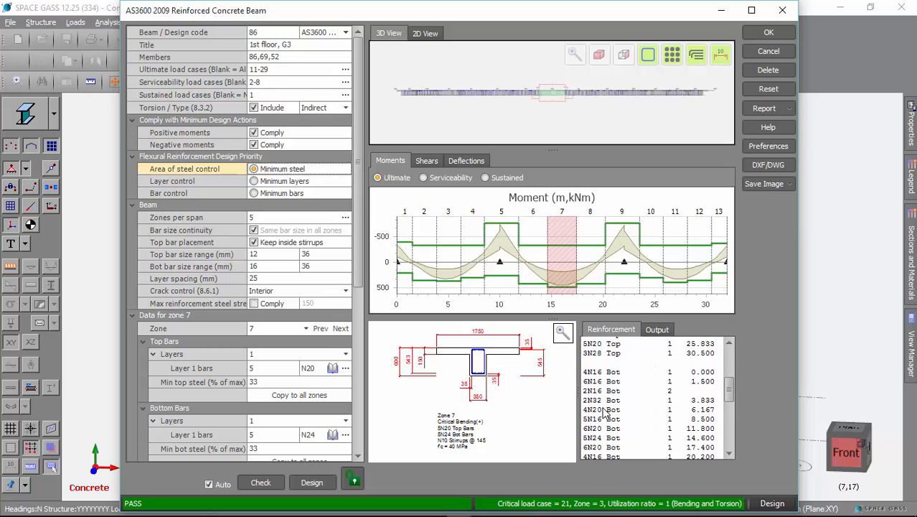
{"action": "scroll", "coordinate": [604, 410], "scroll_direction": "down", "scroll_amount": 11}
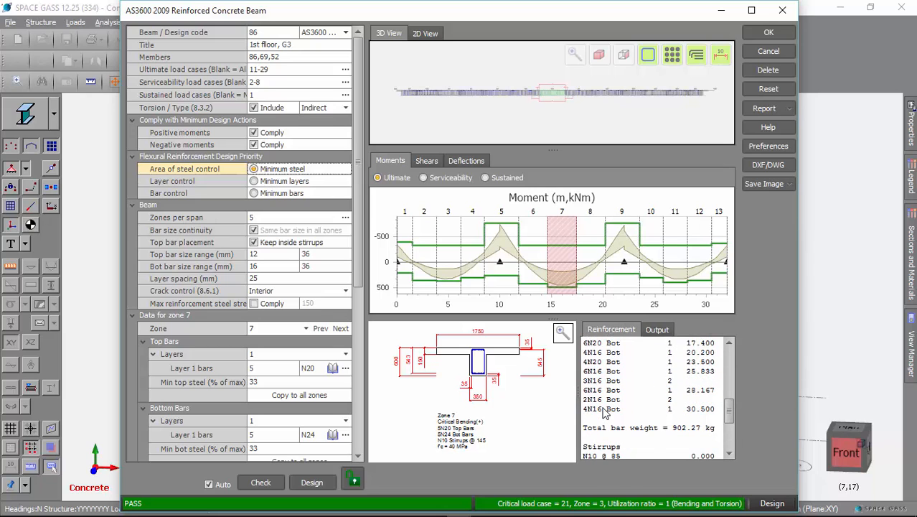
{"action": "scroll", "coordinate": [605, 410], "scroll_direction": "down", "scroll_amount": 4}
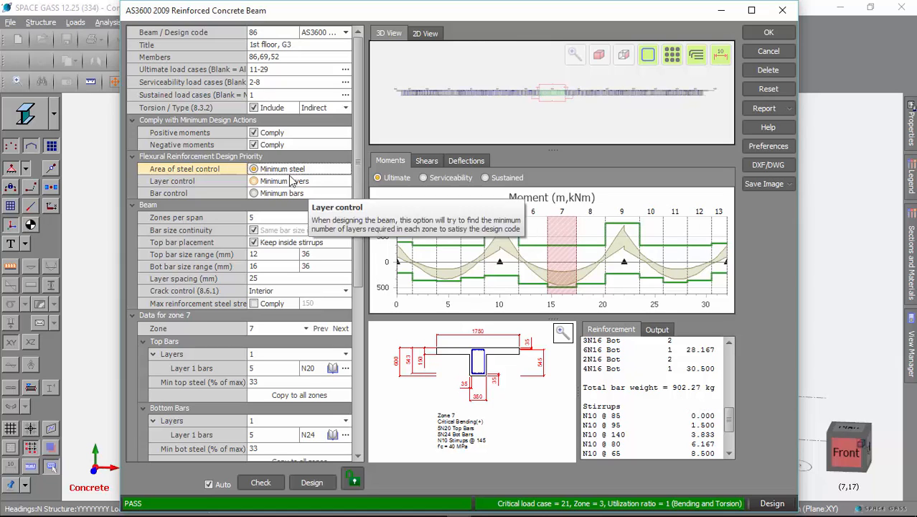
Try the minimum bars design priority and check the bottom bars and total bar weight in the reinforcement list.
{"action": "mouse_move", "coordinate": [254, 175]}
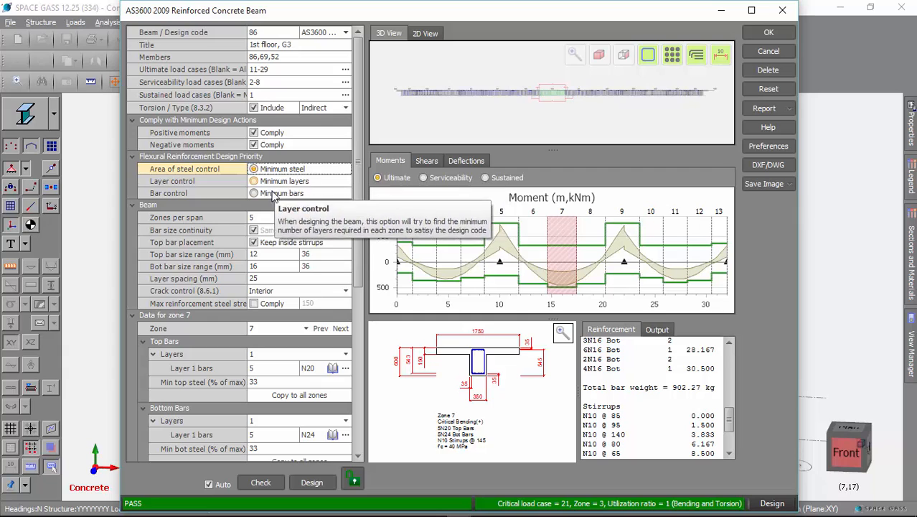
{"action": "mouse_move", "coordinate": [253, 195]}
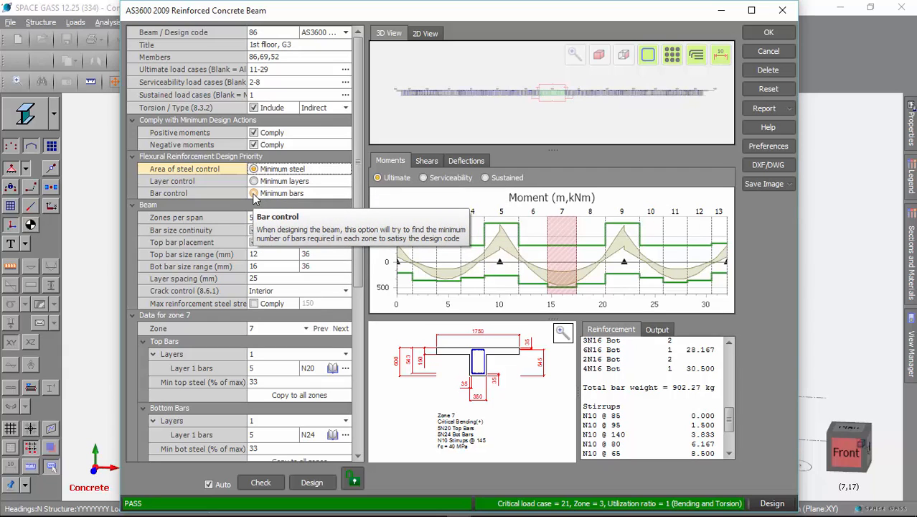
{"action": "left_click", "coordinate": [253, 194]}
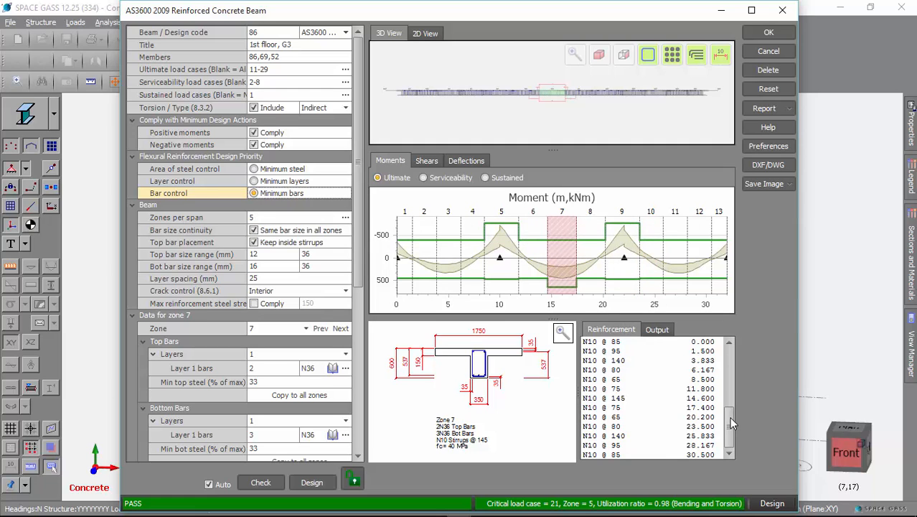
{"action": "left_click_drag", "start_coordinate": [729, 417], "coordinate": [731, 385]}
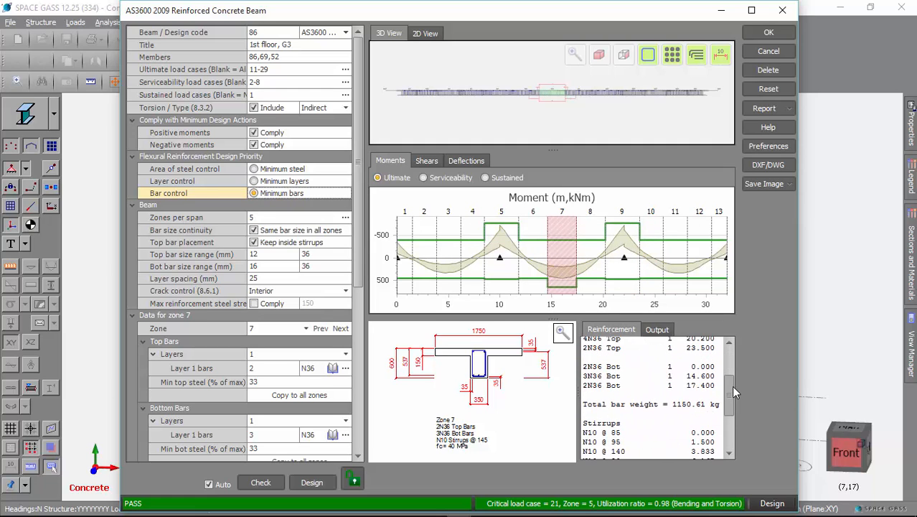
Set the flexural reinforcement design priority back to minimum layers and review the bar and stirrup list.
{"action": "left_click", "coordinate": [254, 182]}
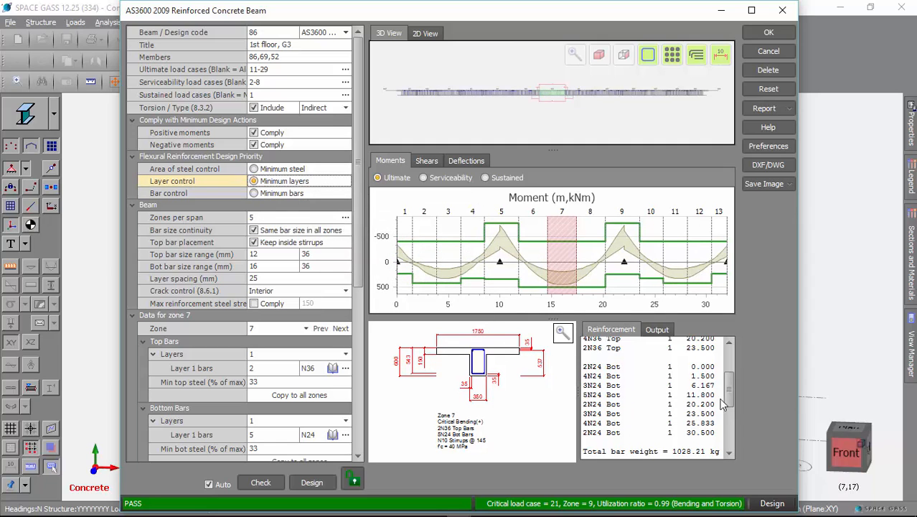
{"action": "left_click_drag", "start_coordinate": [728, 392], "coordinate": [726, 429]}
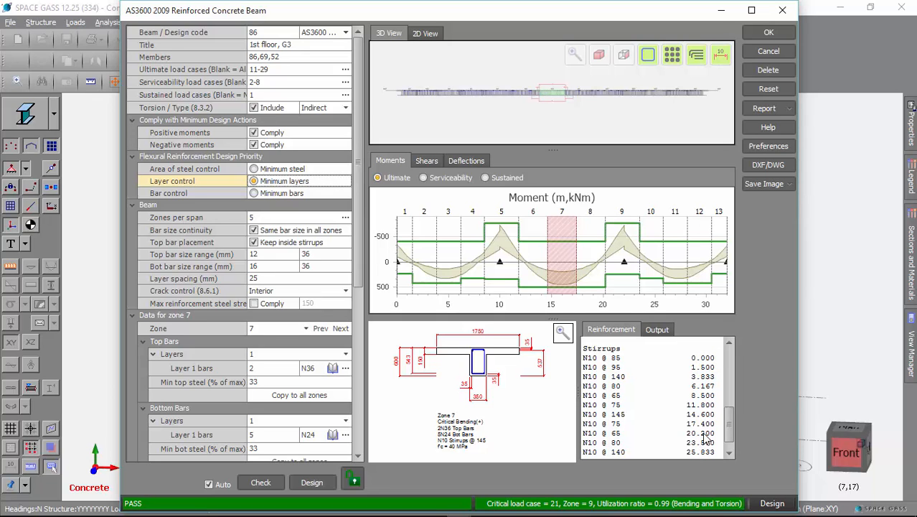
{"action": "left_click_drag", "start_coordinate": [731, 416], "coordinate": [739, 334]}
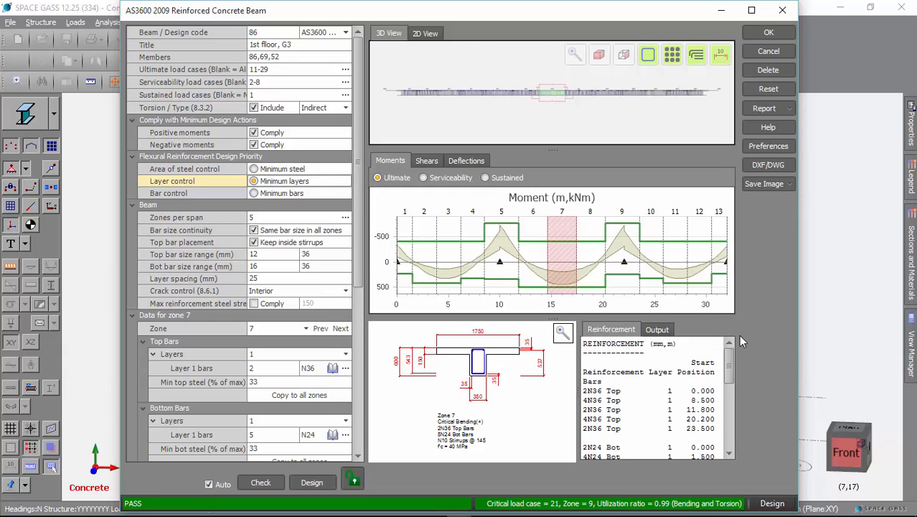
Look over the design check output for zone 7 and return to the reinforcement list.
{"action": "left_click", "coordinate": [659, 330]}
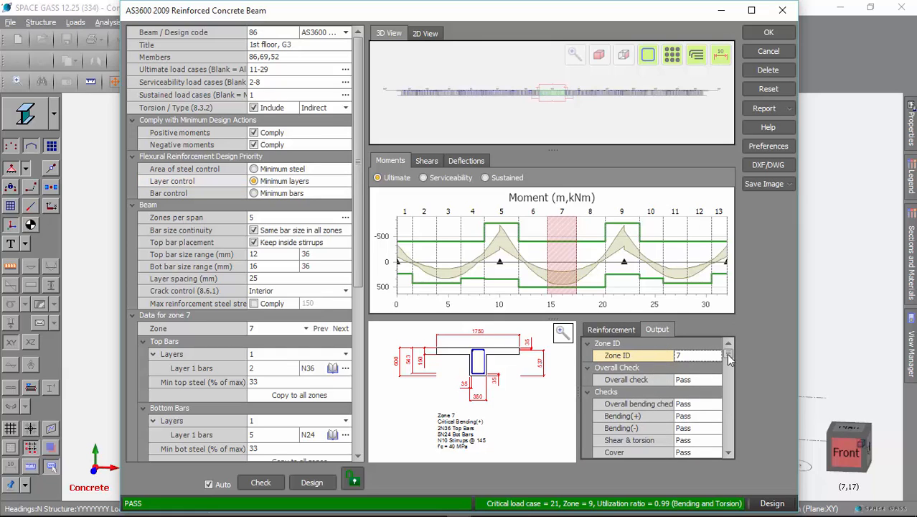
{"action": "mouse_move", "coordinate": [729, 356]}
{"action": "left_mouse_down"}
{"action": "mouse_move", "coordinate": [728, 446]}
{"action": "mouse_move", "coordinate": [735, 342]}
{"action": "left_mouse_up"}
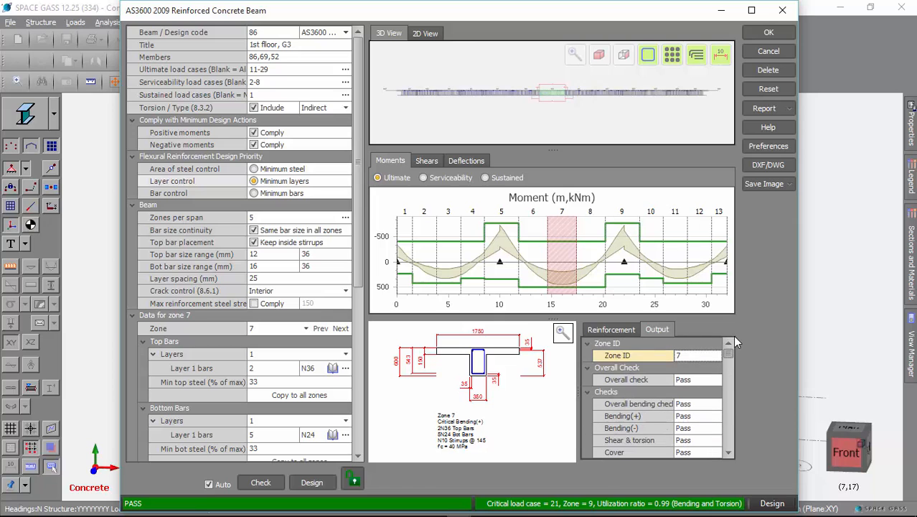
{"action": "left_click", "coordinate": [611, 329]}
Inspect the ultimate moments against the capacity envelope around zones 2 to 8, and view the ultimate shear diagram.
{"action": "mouse_move", "coordinate": [549, 265]}
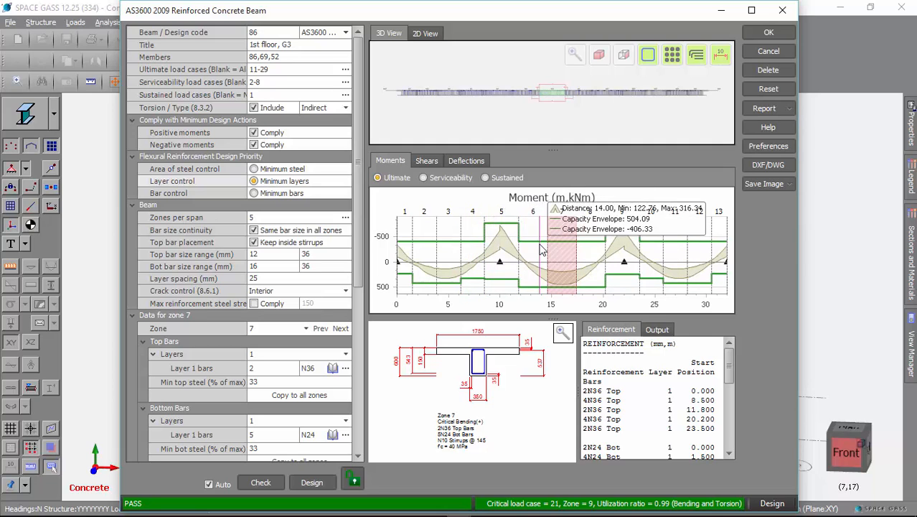
{"action": "scroll", "coordinate": [542, 249], "scroll_direction": "up", "scroll_amount": 4}
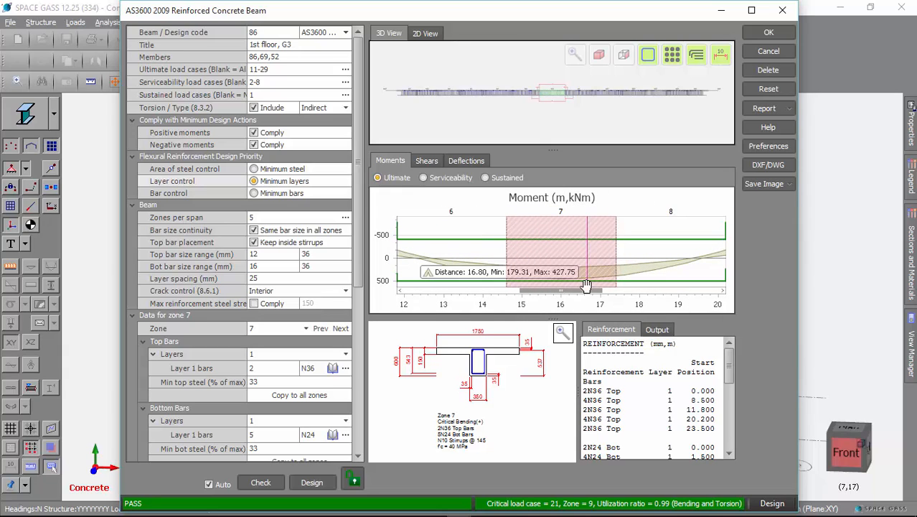
{"action": "left_click_drag", "start_coordinate": [589, 294], "coordinate": [517, 301]}
{"action": "scroll", "coordinate": [542, 249], "scroll_direction": "down", "scroll_amount": 3}
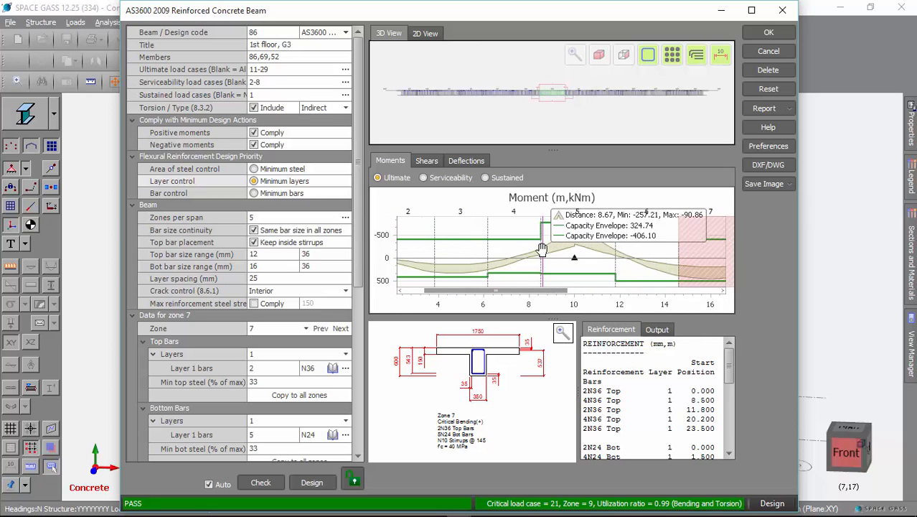
{"action": "scroll", "coordinate": [542, 249], "scroll_direction": "down", "scroll_amount": 2}
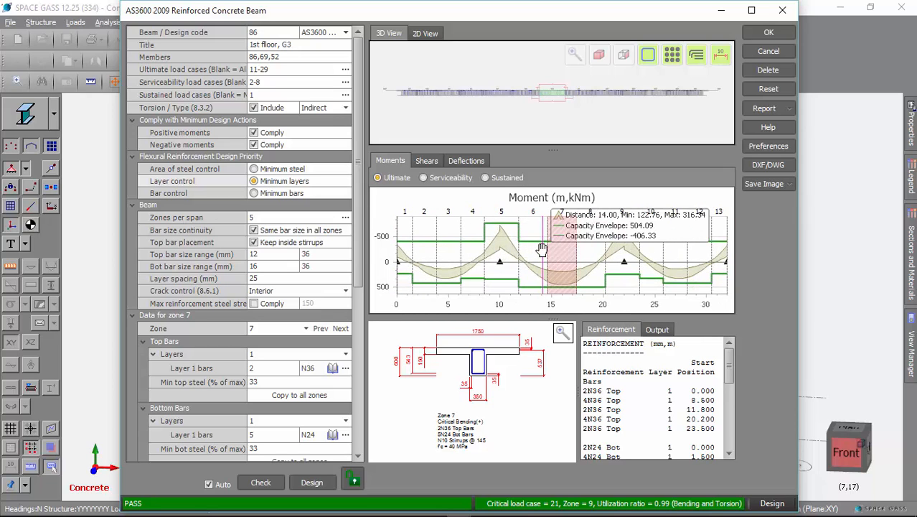
{"action": "left_click", "coordinate": [421, 163]}
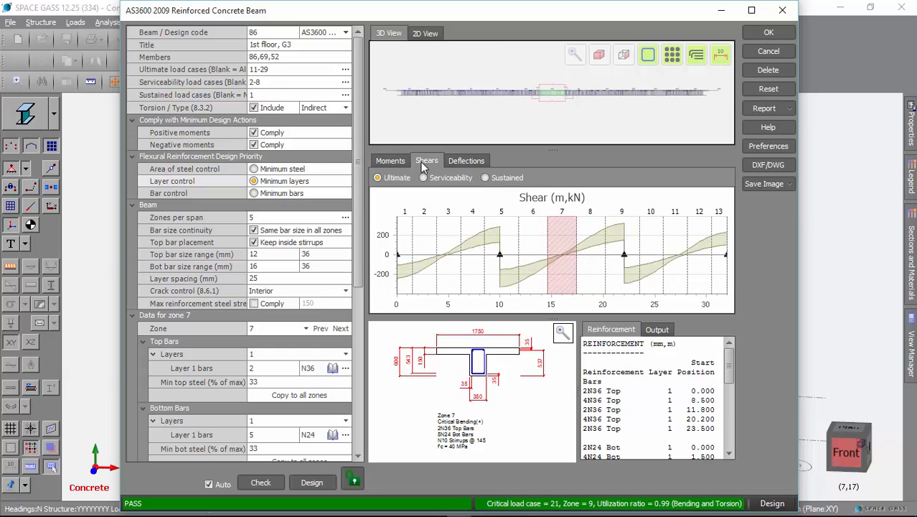
Examine the beam's deflection curves against the limit lines and find the deflection limits in the beam settings.
{"action": "left_click", "coordinate": [453, 159]}
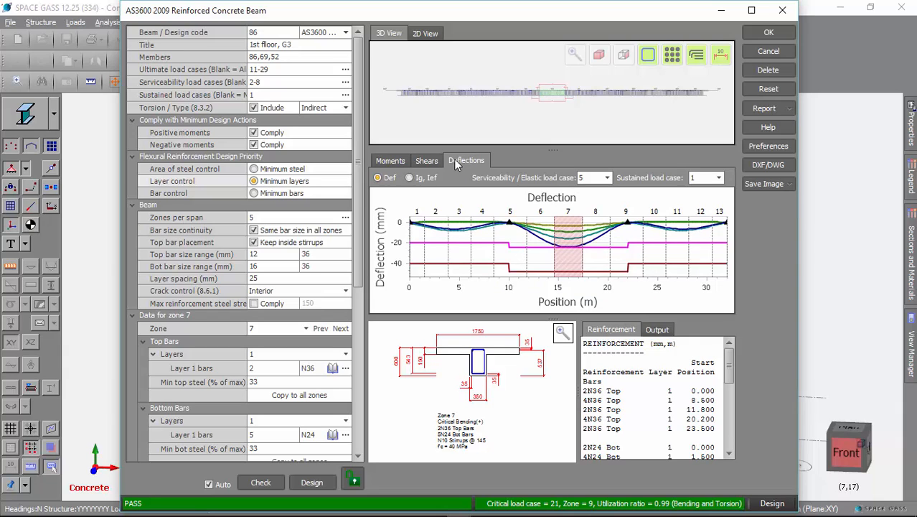
{"action": "mouse_move", "coordinate": [571, 233]}
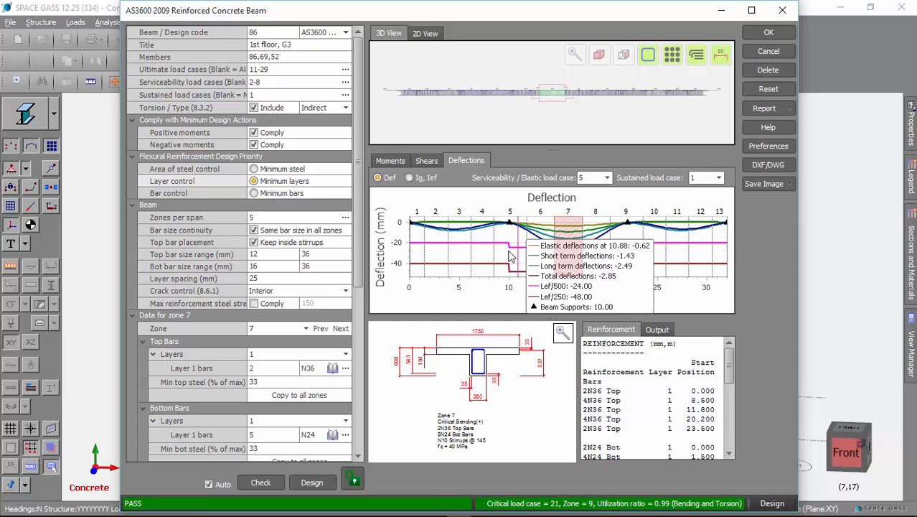
{"action": "left_click_drag", "start_coordinate": [356, 306], "coordinate": [371, 438]}
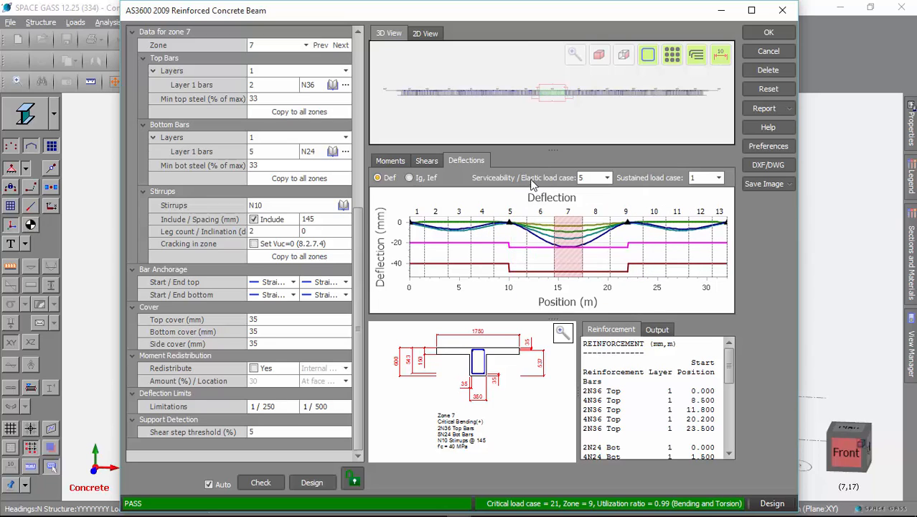
Compare the beam deflections under serviceability load cases 6 and 4, and check the sustained load case choices.
{"action": "left_click", "coordinate": [607, 178]}
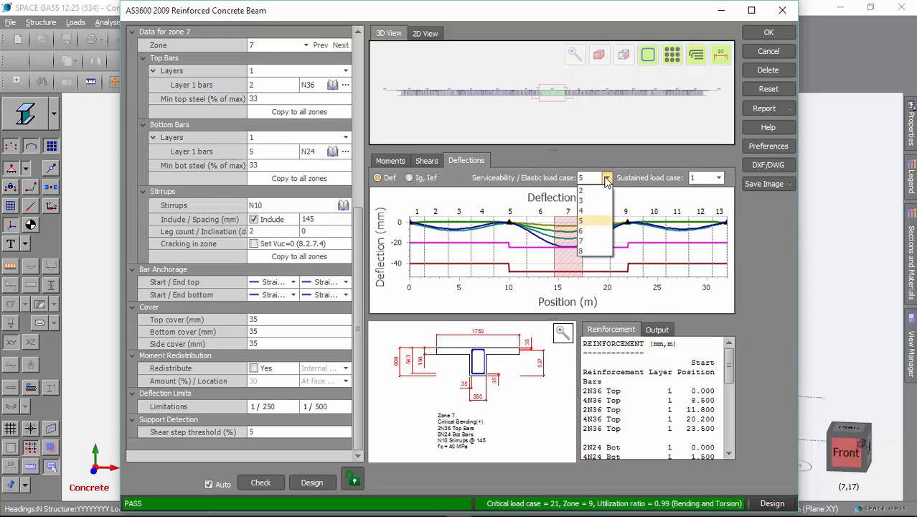
{"action": "left_click", "coordinate": [600, 239]}
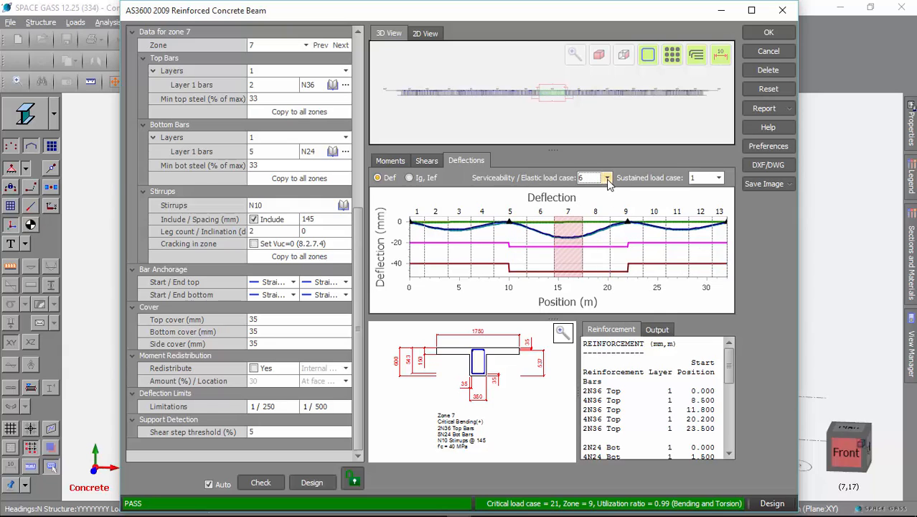
{"action": "left_click", "coordinate": [607, 179]}
{"action": "left_click", "coordinate": [592, 211]}
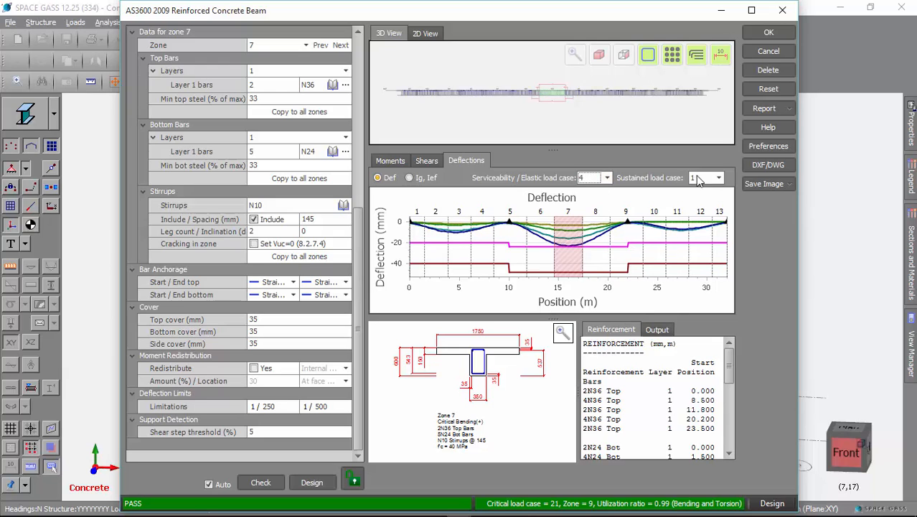
{"action": "left_click", "coordinate": [721, 180]}
Examine the gross and effective second moments of area (Ig, Ief) along the beam, and return to the deflection diagram.
{"action": "left_click", "coordinate": [409, 179]}
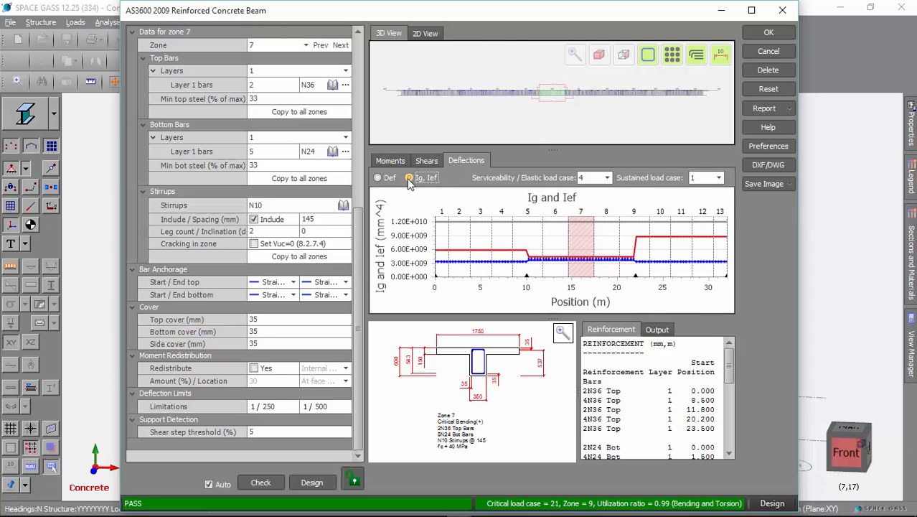
{"action": "mouse_move", "coordinate": [437, 224]}
{"action": "mouse_move", "coordinate": [677, 237]}
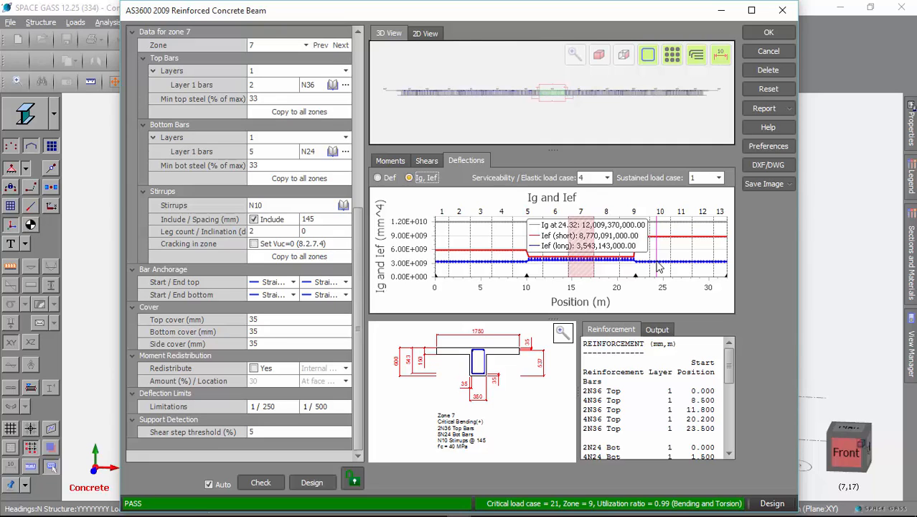
{"action": "left_click", "coordinate": [379, 179]}
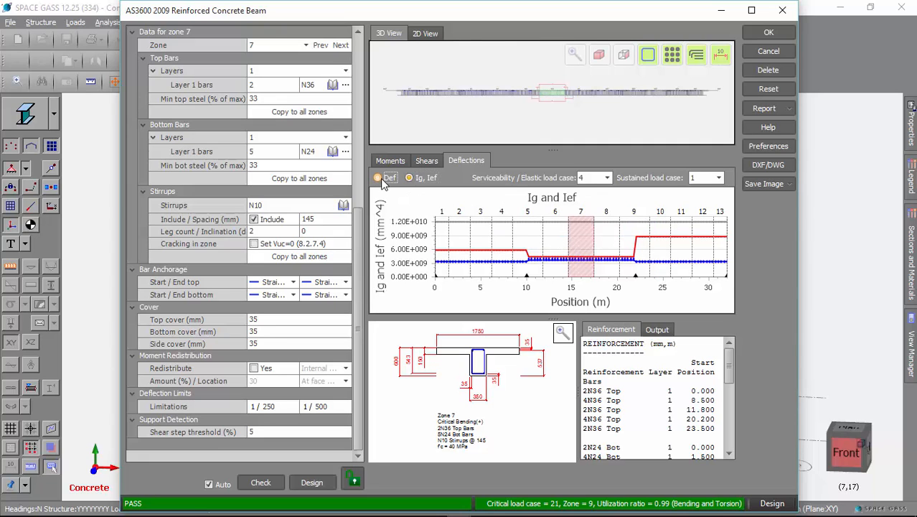
{"action": "left_click_drag", "start_coordinate": [356, 226], "coordinate": [358, 54]}
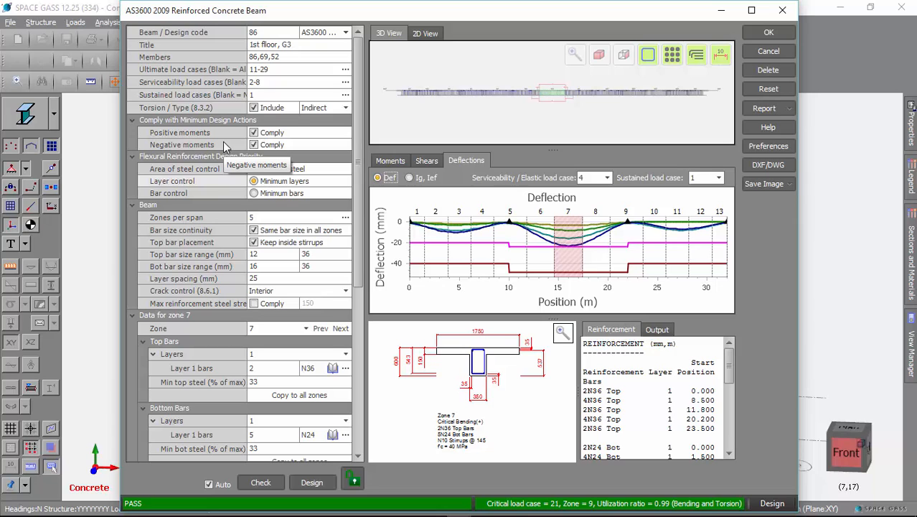
Try allowing different bar sizes between zones, review the reinforcement list, and restore the same bar size in all zones.
{"action": "mouse_move", "coordinate": [227, 186]}
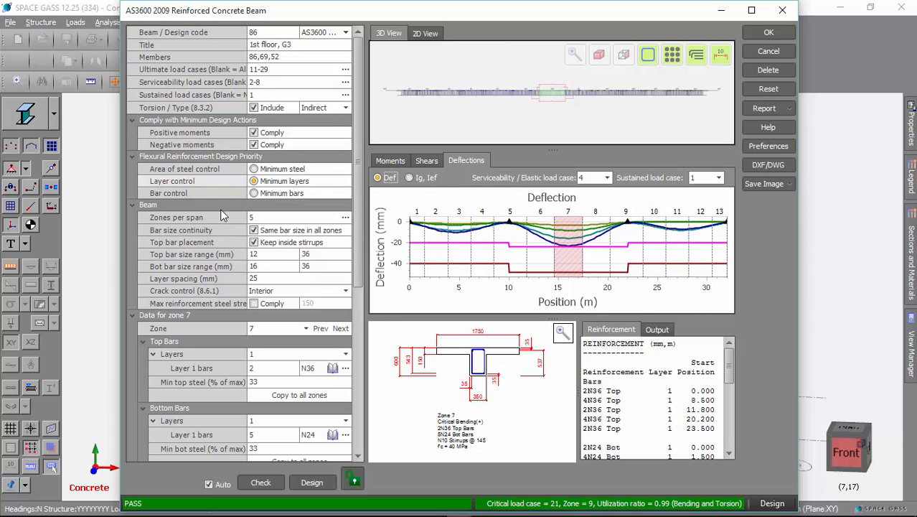
{"action": "scroll", "coordinate": [222, 216], "scroll_direction": "down", "scroll_amount": 3}
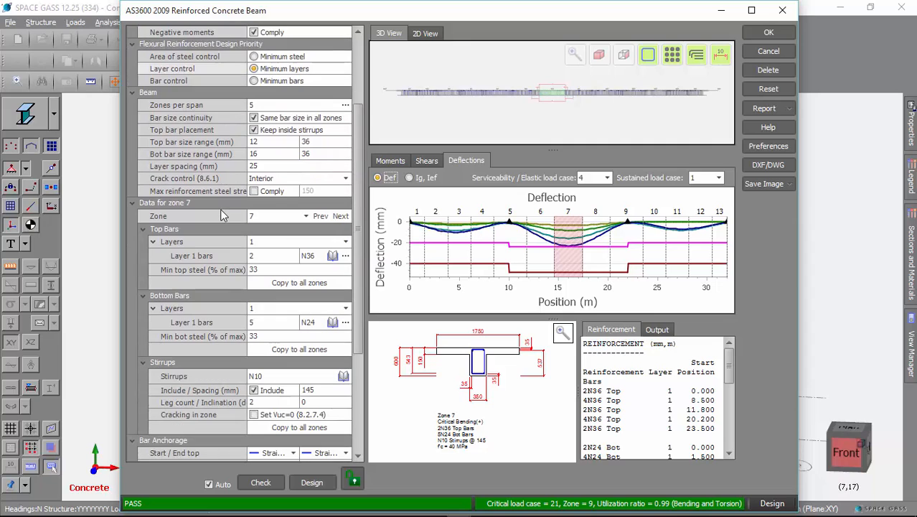
{"action": "left_click", "coordinate": [253, 119]}
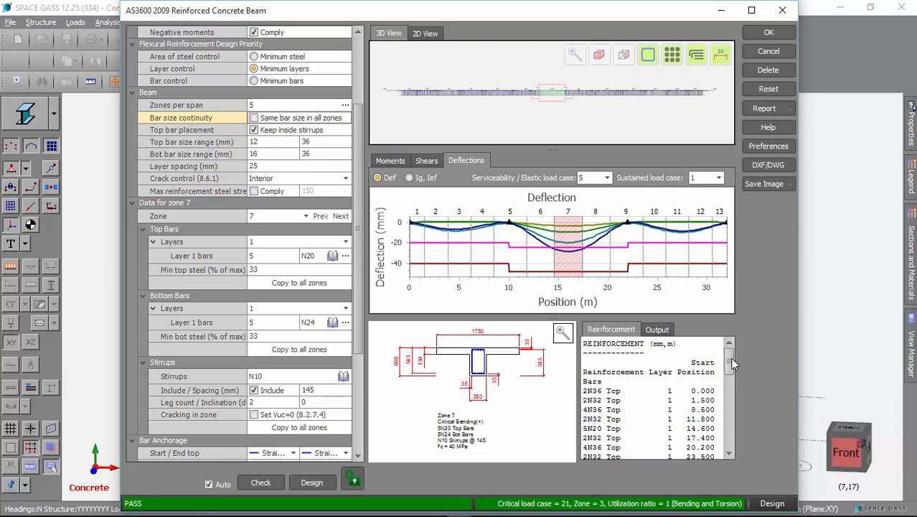
{"action": "left_click_drag", "start_coordinate": [730, 357], "coordinate": [729, 364]}
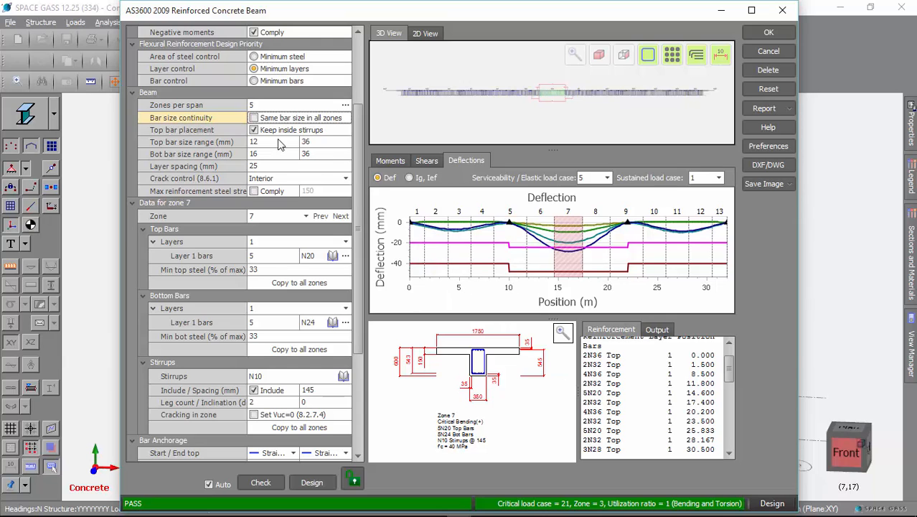
{"action": "left_click", "coordinate": [254, 119]}
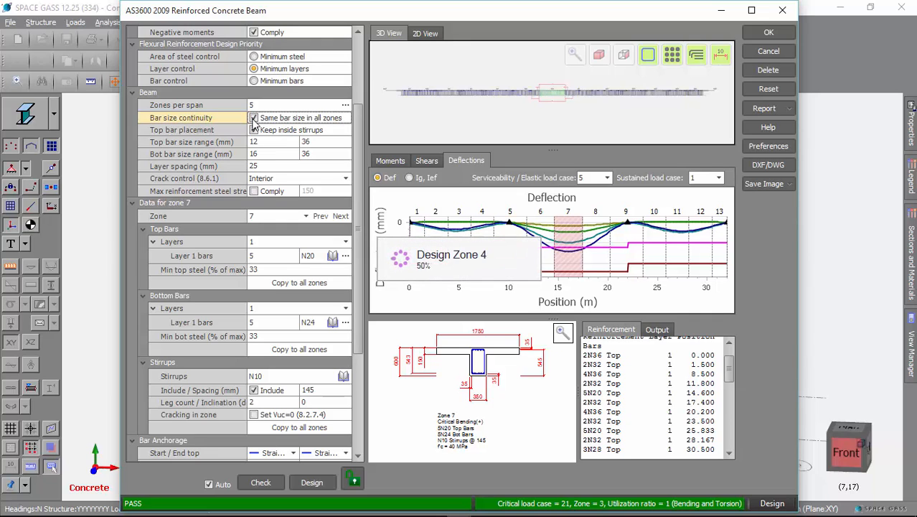
Examine the top bar placement inside the stirrups in the zone 7 cross-section.
{"action": "left_click", "coordinate": [253, 131]}
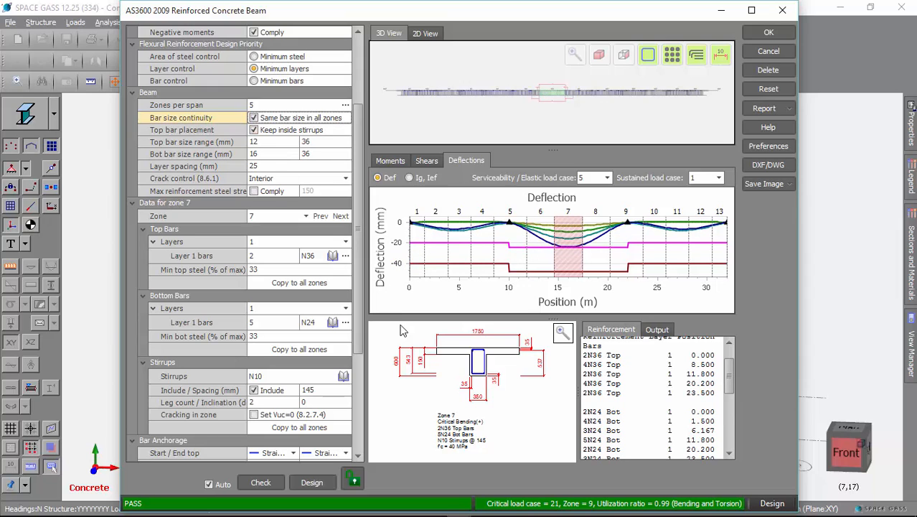
{"action": "scroll", "coordinate": [479, 356], "scroll_direction": "up", "scroll_amount": 2}
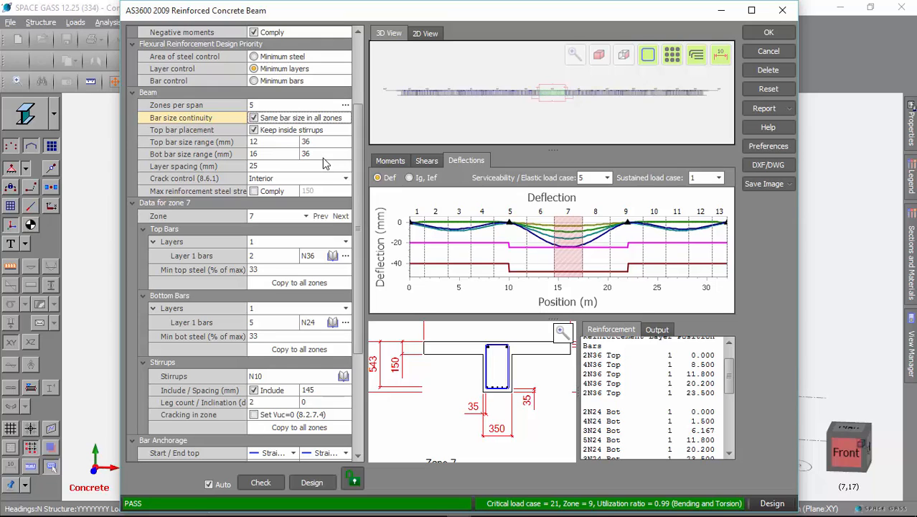
Set crack control to Exterior, and switch compliance with the maximum reinforcement steel stress on and back off.
{"action": "left_click", "coordinate": [285, 179]}
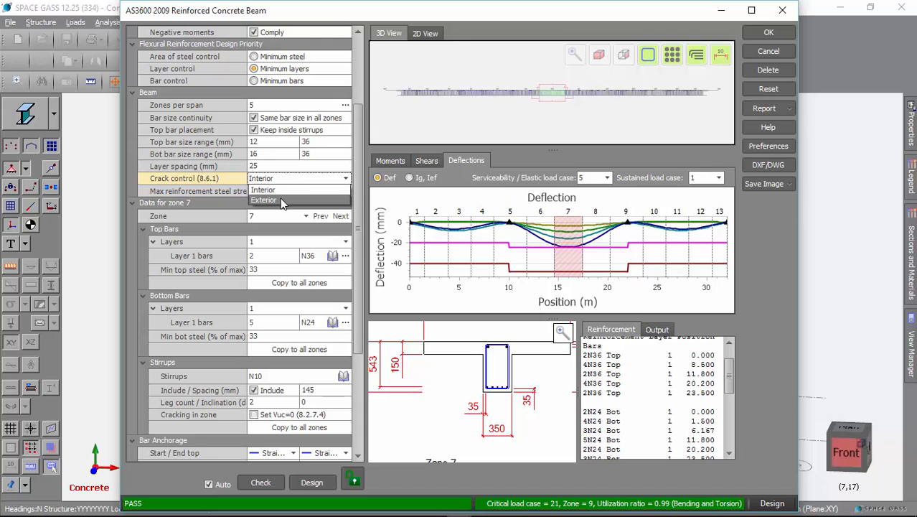
{"action": "left_click", "coordinate": [282, 201]}
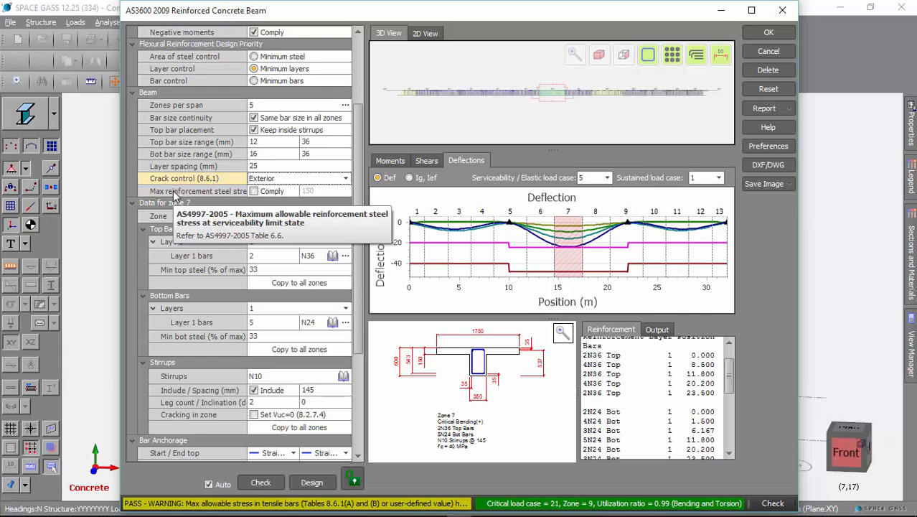
{"action": "left_click", "coordinate": [254, 191]}
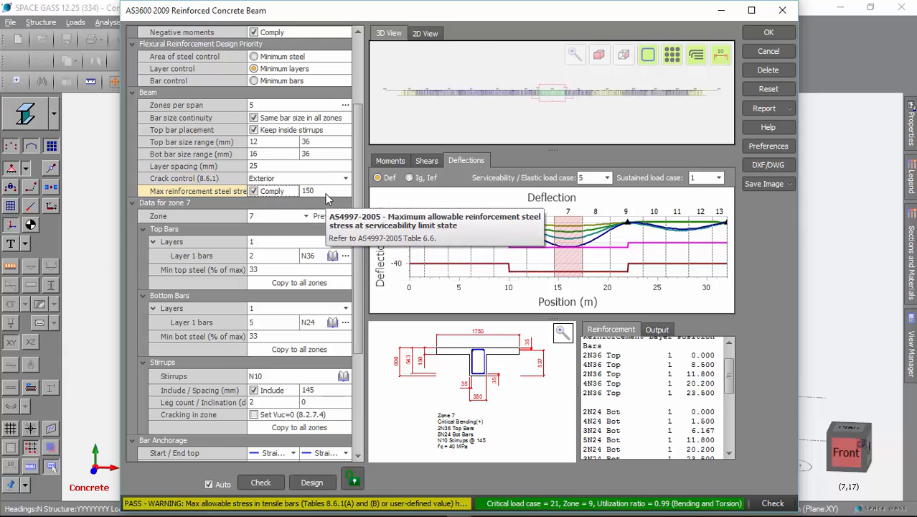
{"action": "left_click", "coordinate": [255, 192]}
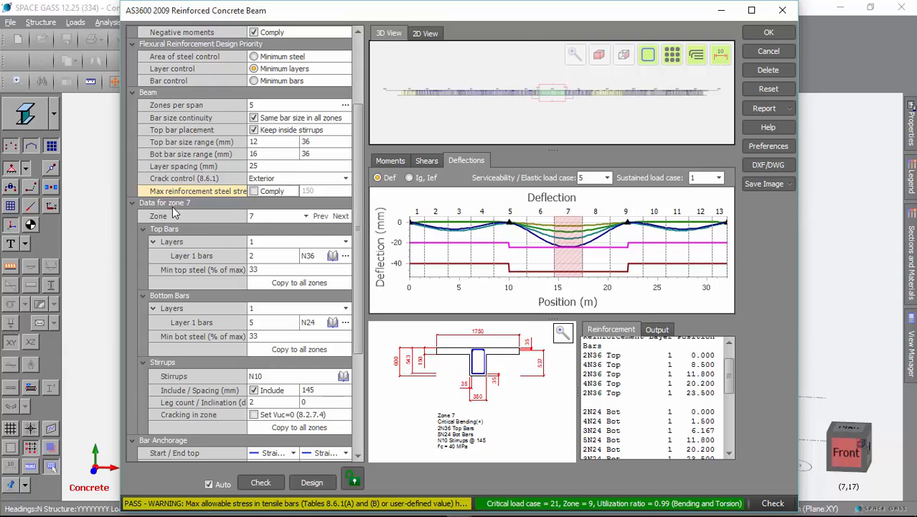
Browse the reinforcement data of several zones, including zones 8 and 6, and leave zone 9 selected.
{"action": "left_click", "coordinate": [341, 216]}
{"action": "left_click", "coordinate": [341, 215]}
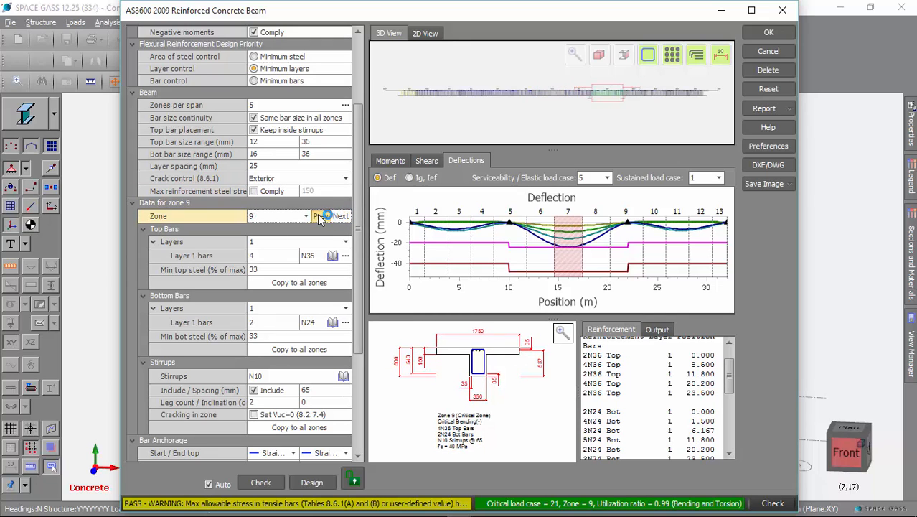
{"action": "left_click", "coordinate": [321, 216]}
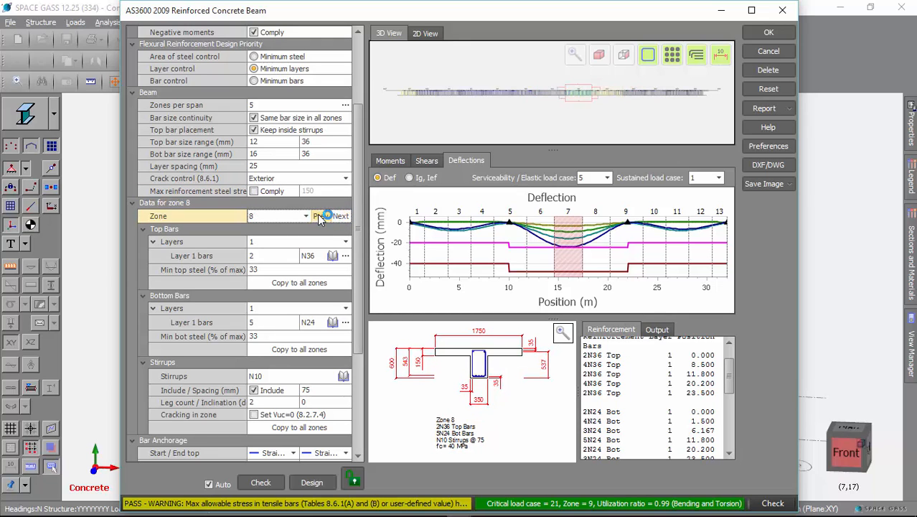
{"action": "left_click", "coordinate": [454, 244]}
{"action": "left_click", "coordinate": [538, 244]}
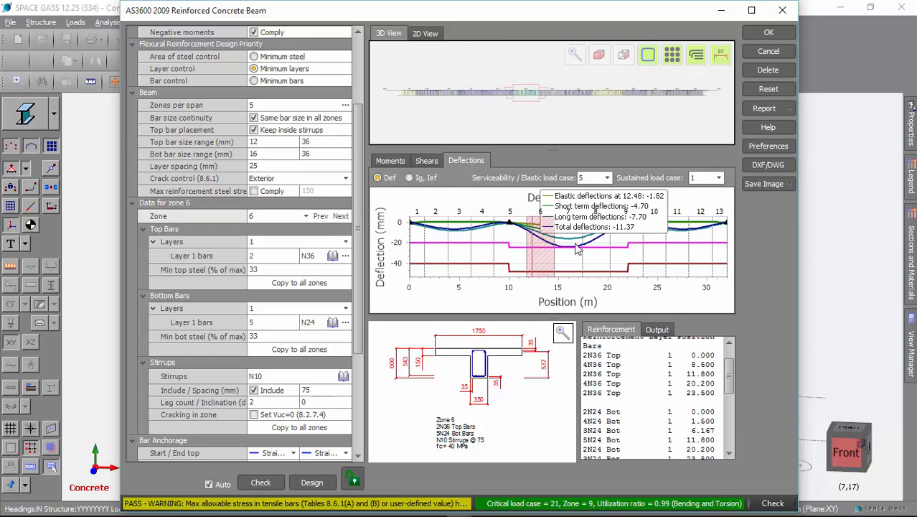
{"action": "left_click", "coordinate": [595, 247]}
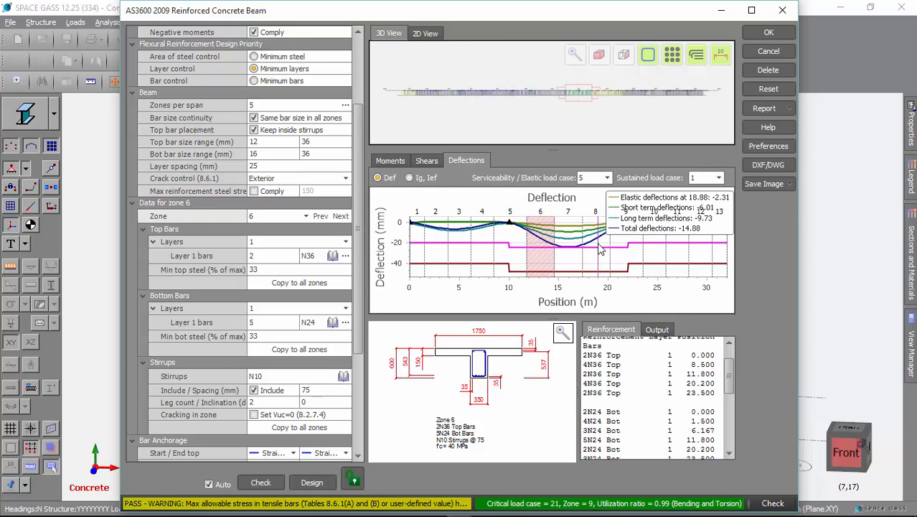
{"action": "left_click", "coordinate": [642, 245]}
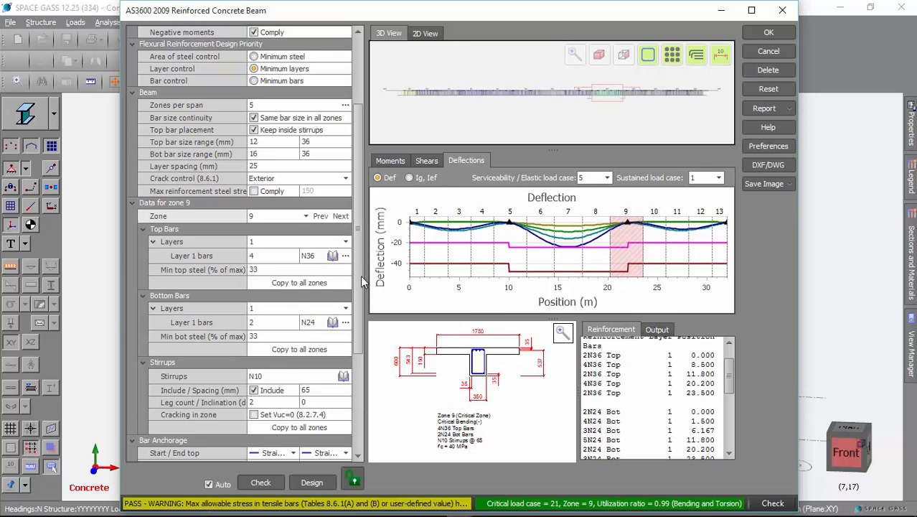
Set the number of layer 1 bottom bars in zone 9 to 3.
{"action": "left_click_drag", "start_coordinate": [362, 282], "coordinate": [350, 364]}
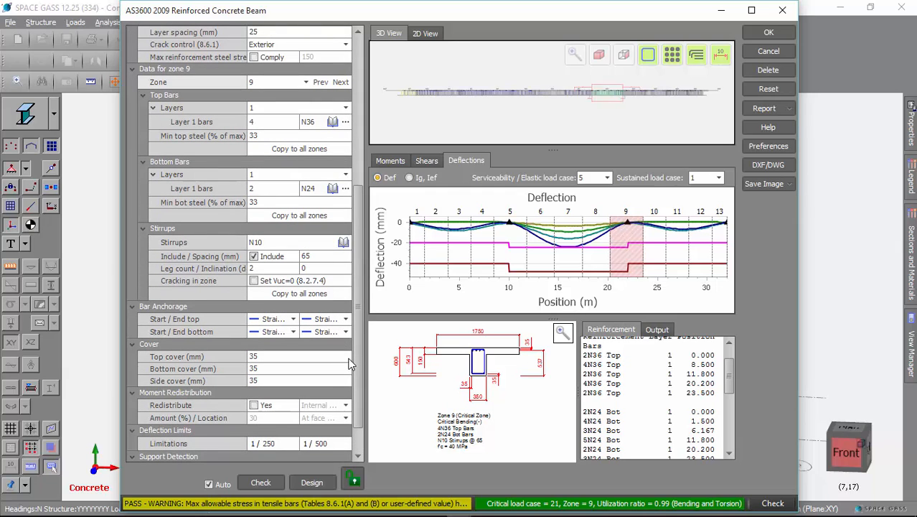
{"action": "left_click", "coordinate": [266, 192]}
{"action": "double_click", "coordinate": [266, 192]}
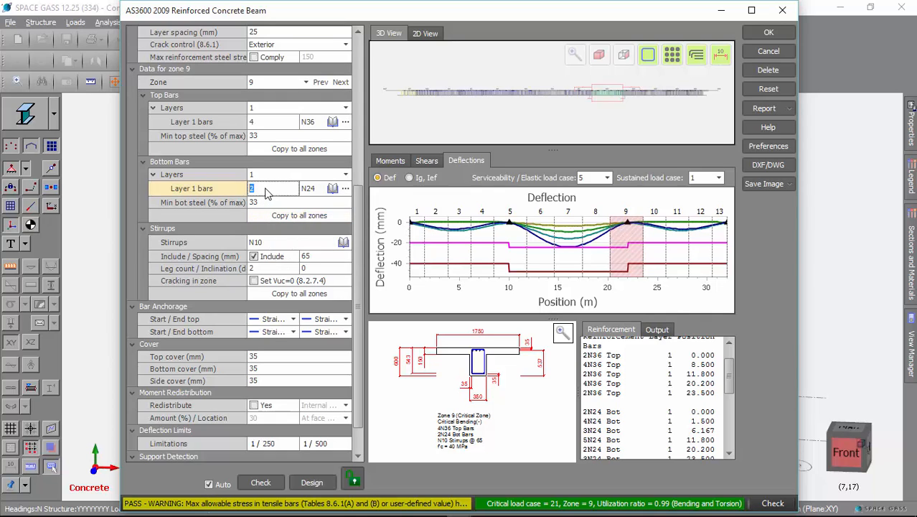
{"action": "type", "text": "3"}
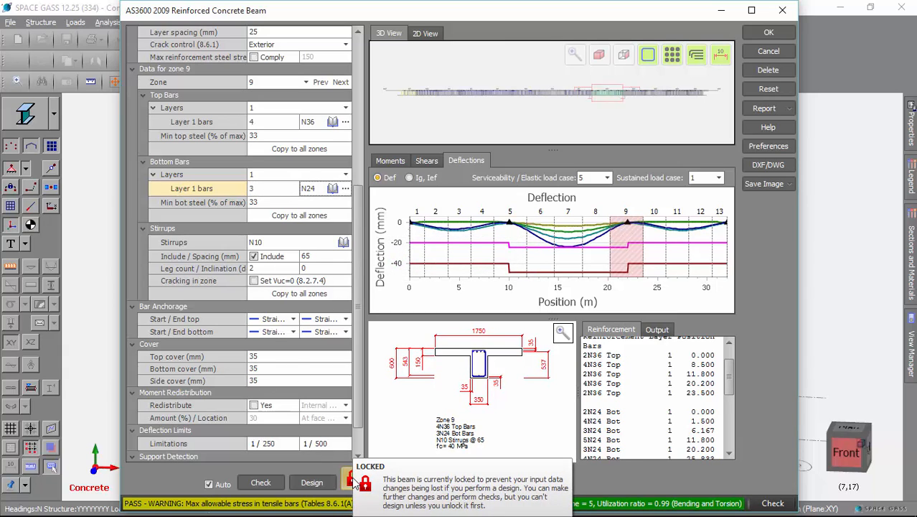
Try to design the locked beam, unlock it, and rerun the design to overwrite the manual bar change.
{"action": "left_click", "coordinate": [312, 483]}
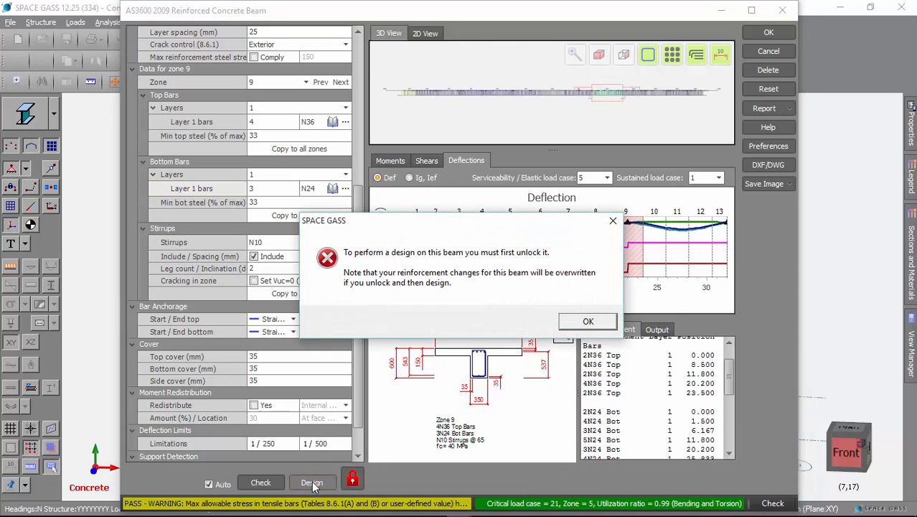
{"action": "left_click", "coordinate": [577, 321]}
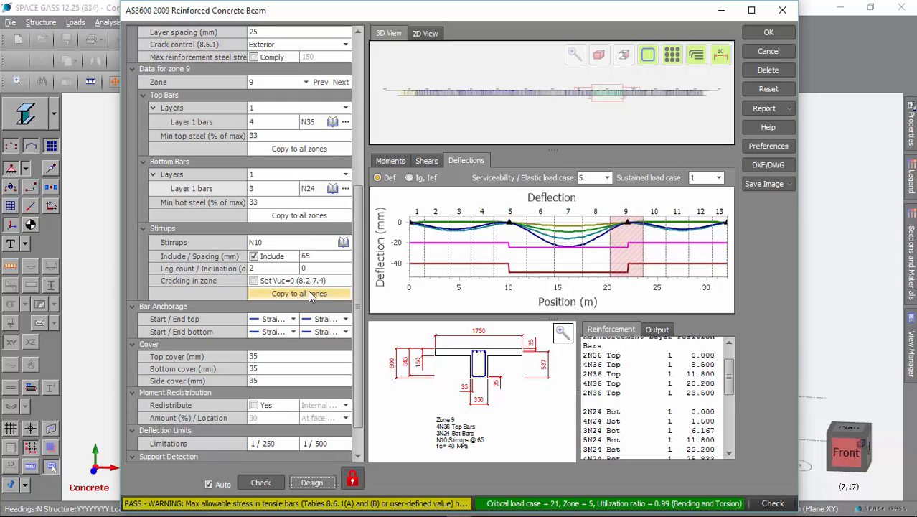
{"action": "left_click", "coordinate": [352, 481]}
{"action": "left_click", "coordinate": [320, 484]}
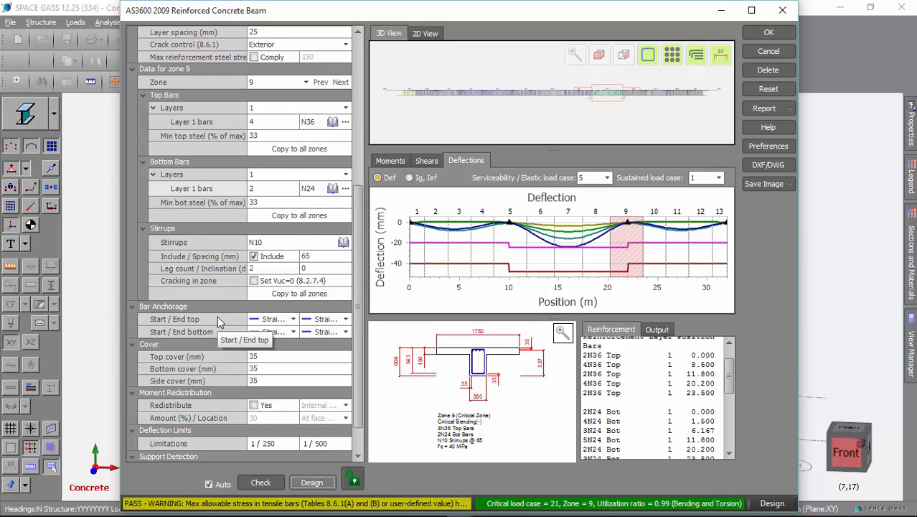
Set the start and end top bar anchorage to 90 Cog, and inspect the cogged bars at the beam's start in 3D.
{"action": "left_click", "coordinate": [293, 319]}
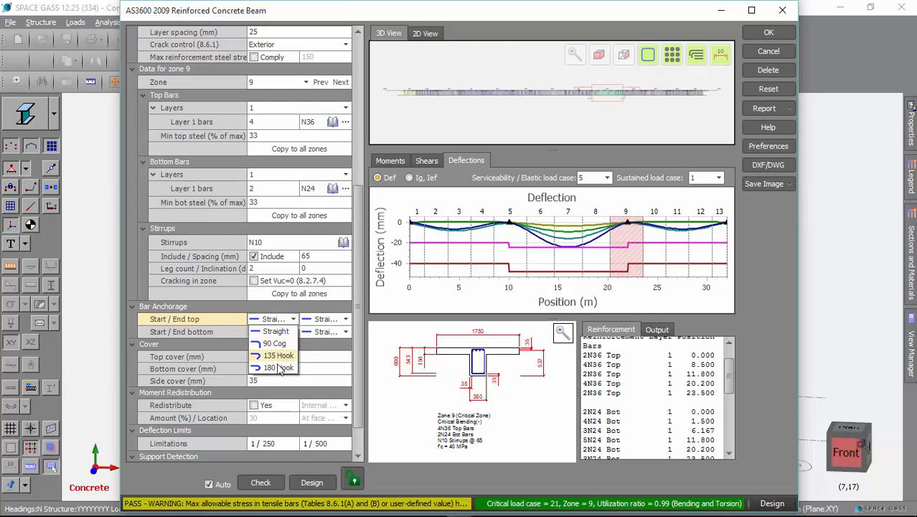
{"action": "left_click", "coordinate": [280, 344]}
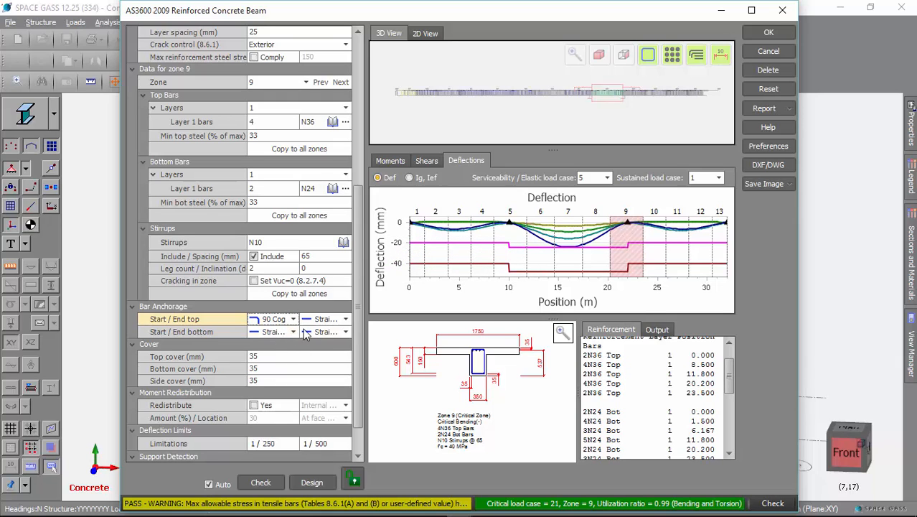
{"action": "left_click", "coordinate": [342, 319]}
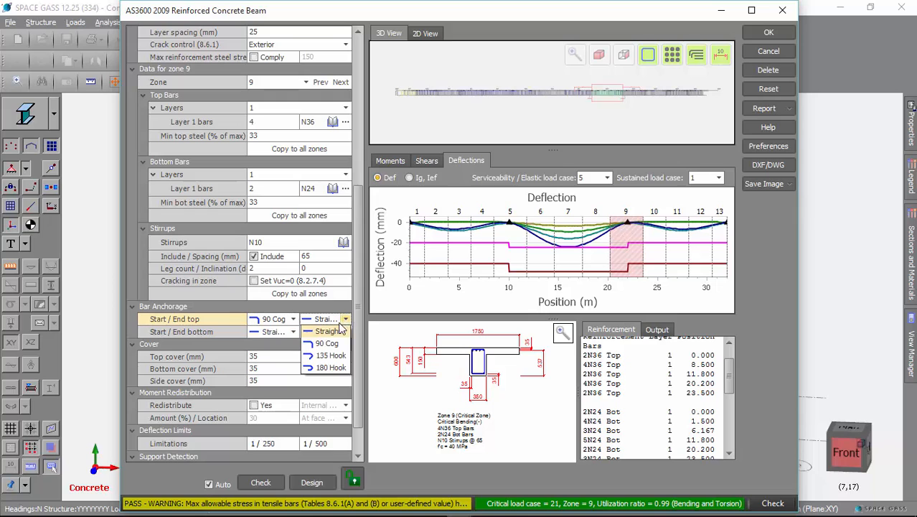
{"action": "left_click", "coordinate": [332, 344]}
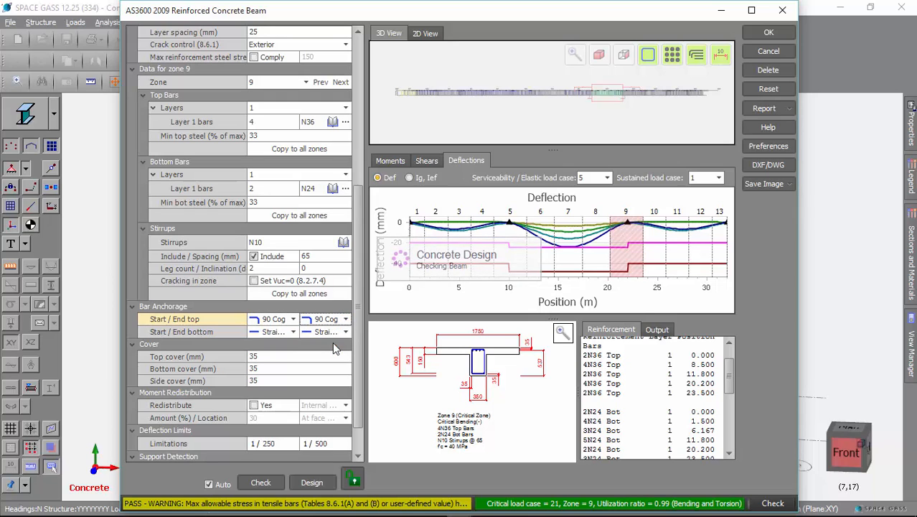
{"action": "scroll", "coordinate": [404, 97], "scroll_direction": "up", "scroll_amount": 5}
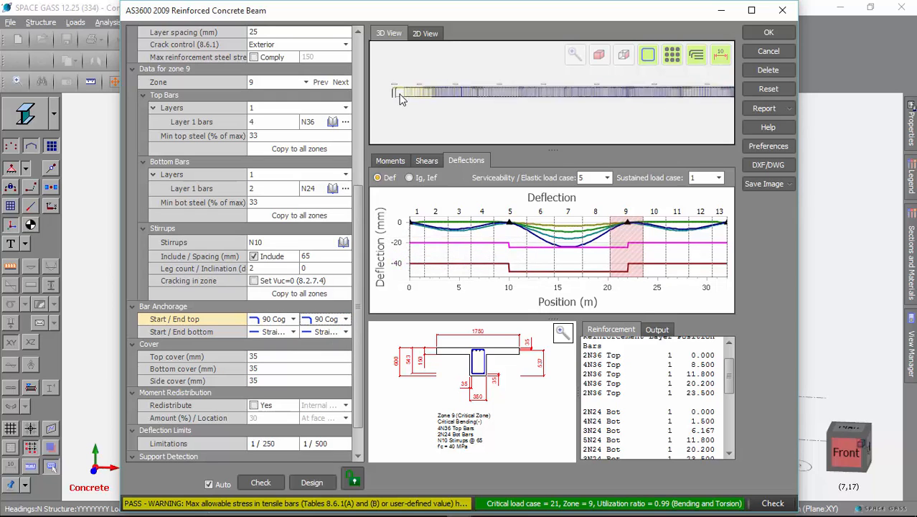
{"action": "scroll", "coordinate": [394, 109], "scroll_direction": "up", "scroll_amount": 3}
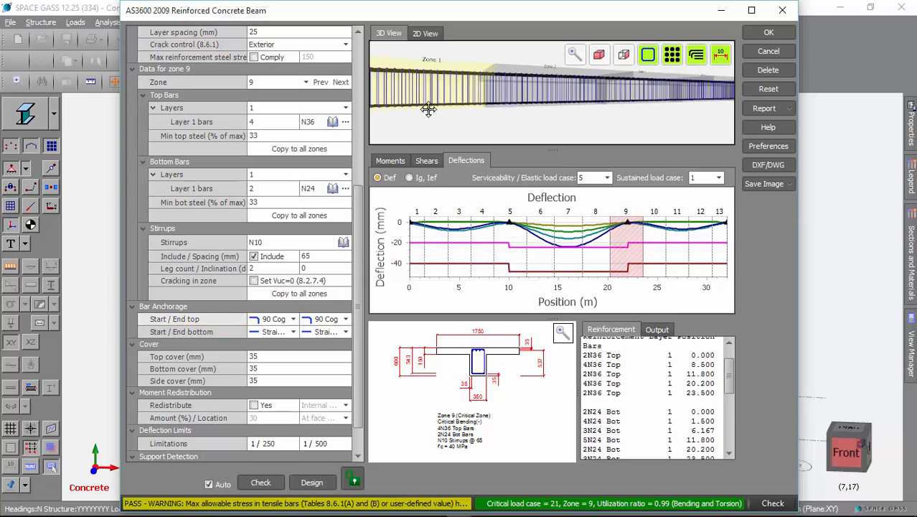
{"action": "scroll", "coordinate": [426, 117], "scroll_direction": "up", "scroll_amount": 3}
{"action": "middle_click_drag", "start_coordinate": [557, 110], "coordinate": [578, 115]}
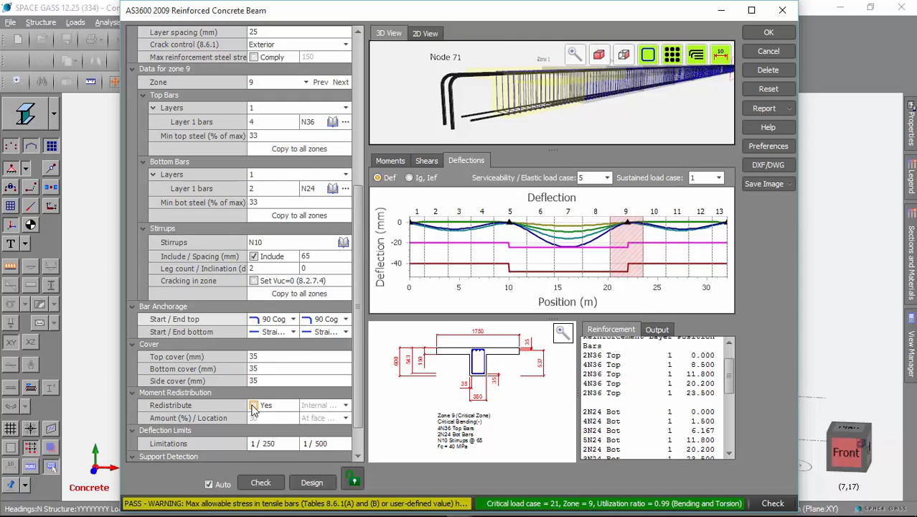
Enable moment redistribution for the beam and compare the original and redistributed ultimate moments around the inner supports.
{"action": "left_click", "coordinate": [390, 162]}
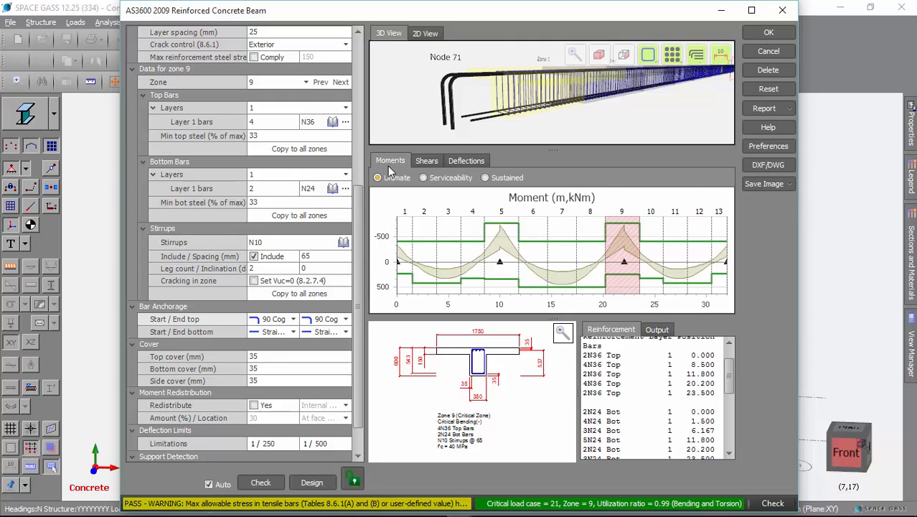
{"action": "mouse_move", "coordinate": [445, 263]}
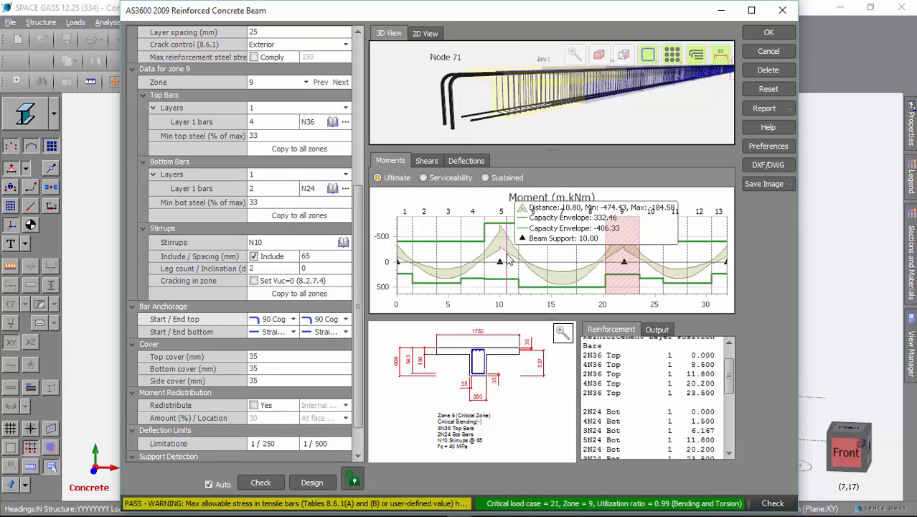
{"action": "left_click", "coordinate": [253, 407]}
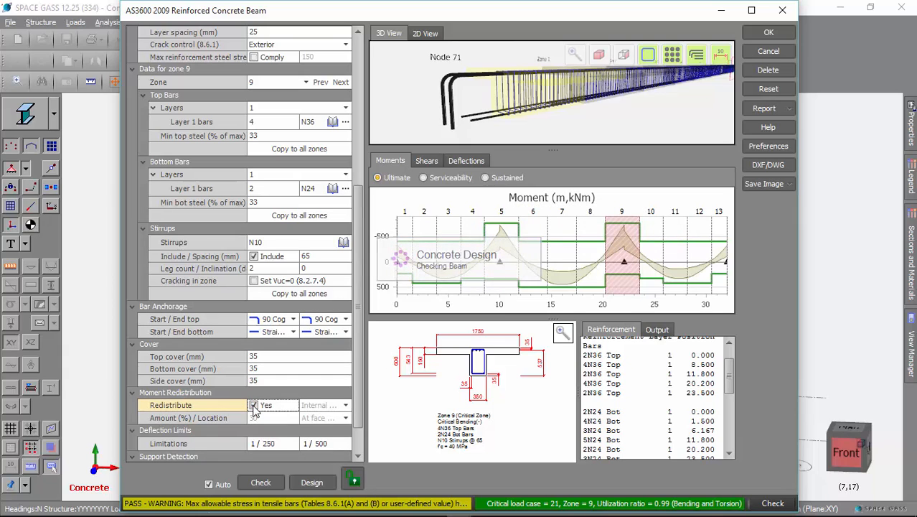
{"action": "mouse_move", "coordinate": [431, 234]}
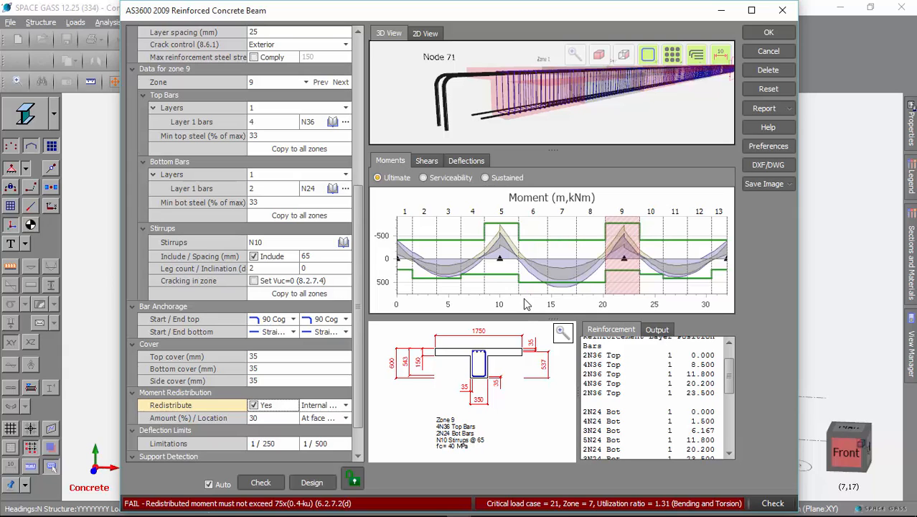
{"action": "mouse_move", "coordinate": [508, 244]}
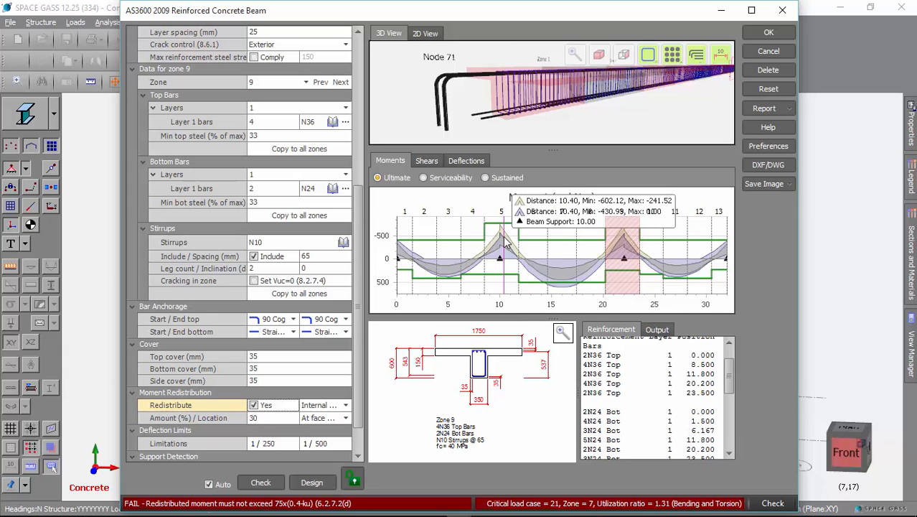
{"action": "scroll", "coordinate": [503, 244], "scroll_direction": "up", "scroll_amount": 2}
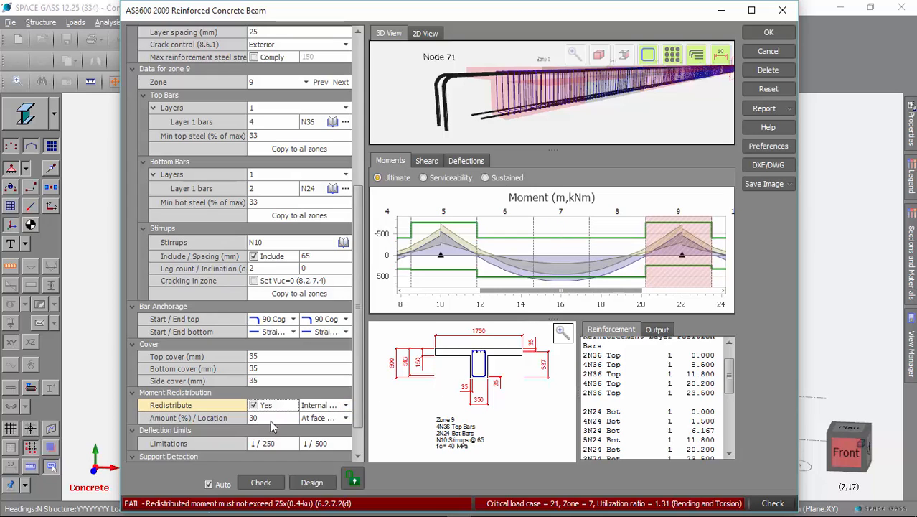
Review the support and location options for moment redistribution, and turn redistribution off for the beam.
{"action": "left_click", "coordinate": [345, 406]}
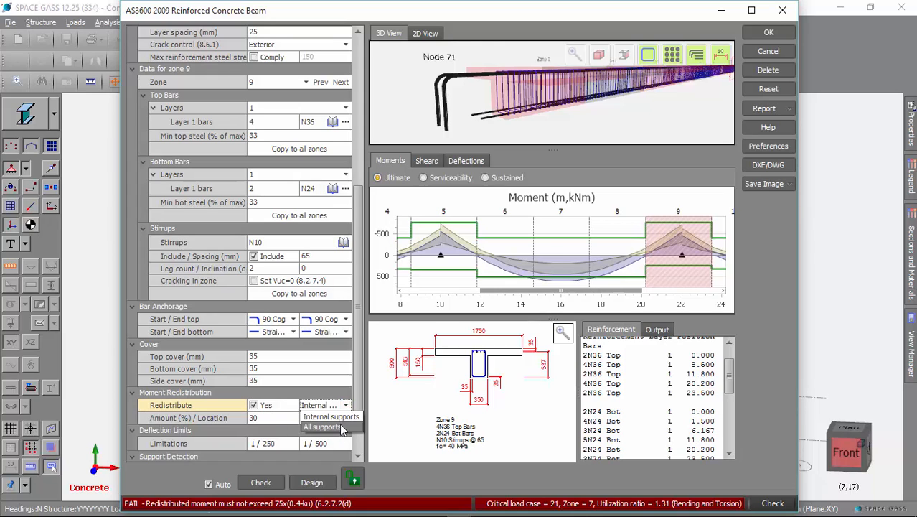
{"action": "left_click", "coordinate": [345, 417]}
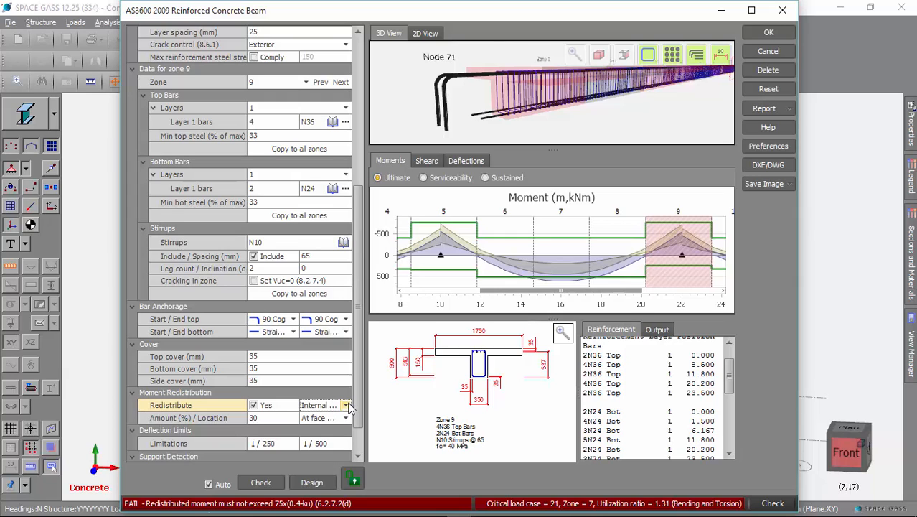
{"action": "left_click", "coordinate": [345, 405]}
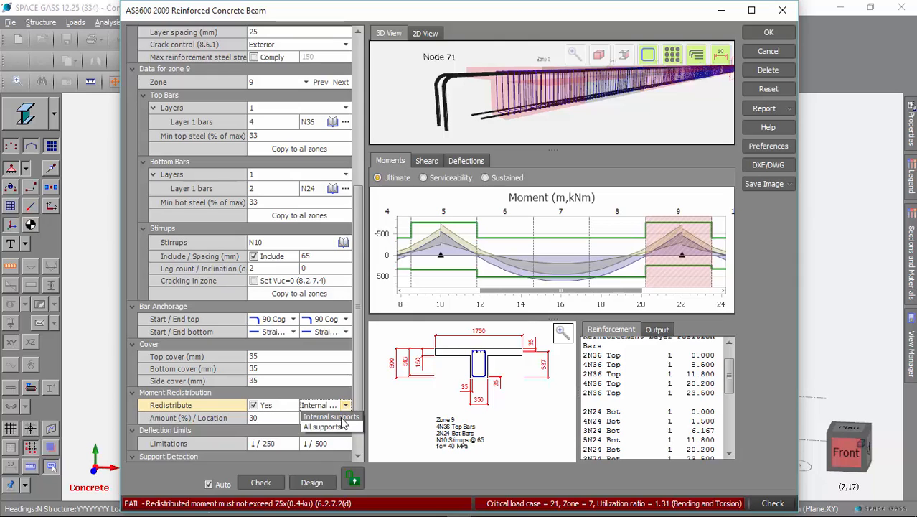
{"action": "left_click", "coordinate": [343, 416]}
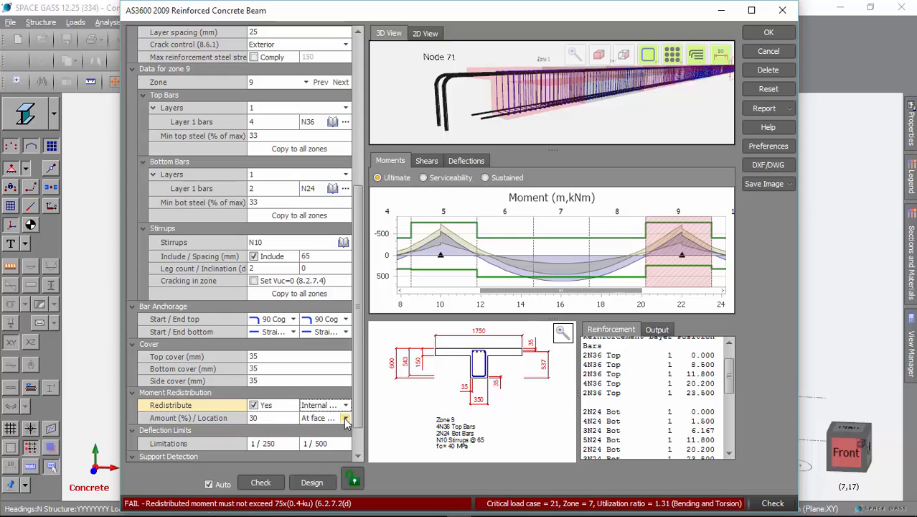
{"action": "left_click", "coordinate": [345, 422]}
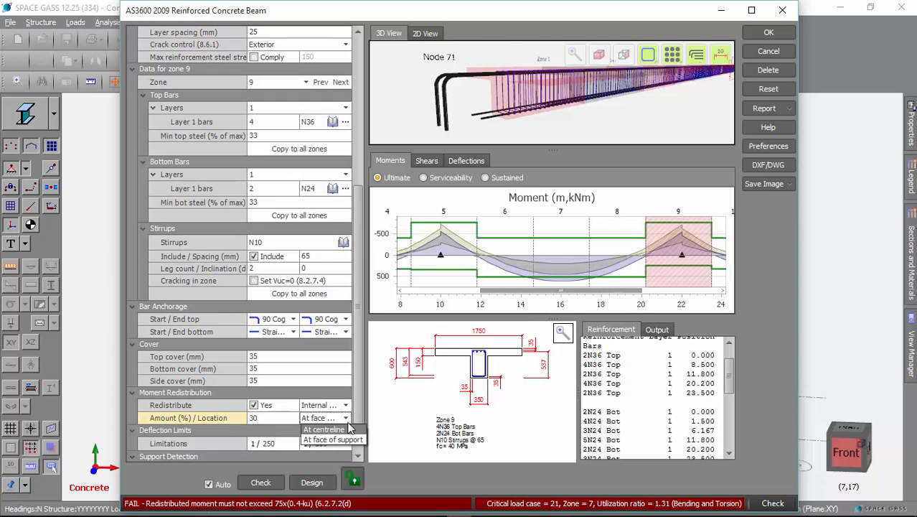
{"action": "left_click", "coordinate": [345, 419]}
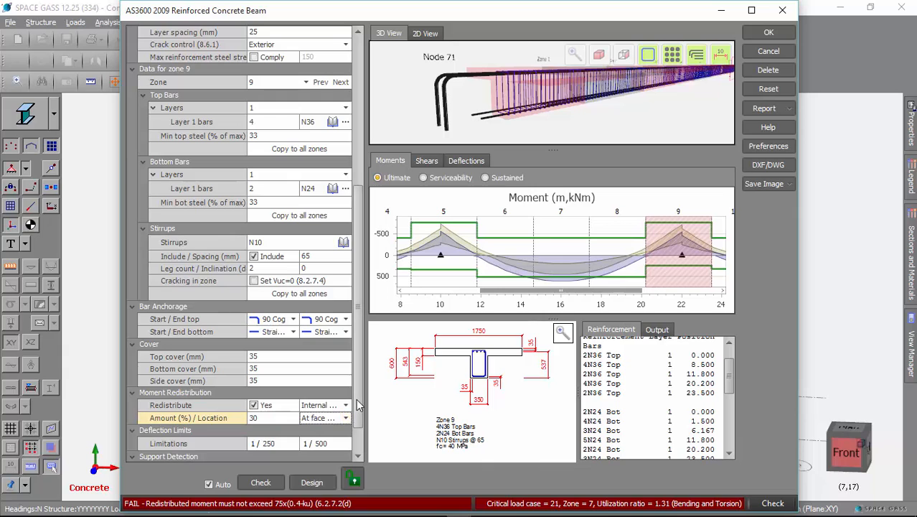
{"action": "scroll", "coordinate": [358, 438], "scroll_direction": "down", "scroll_amount": 2}
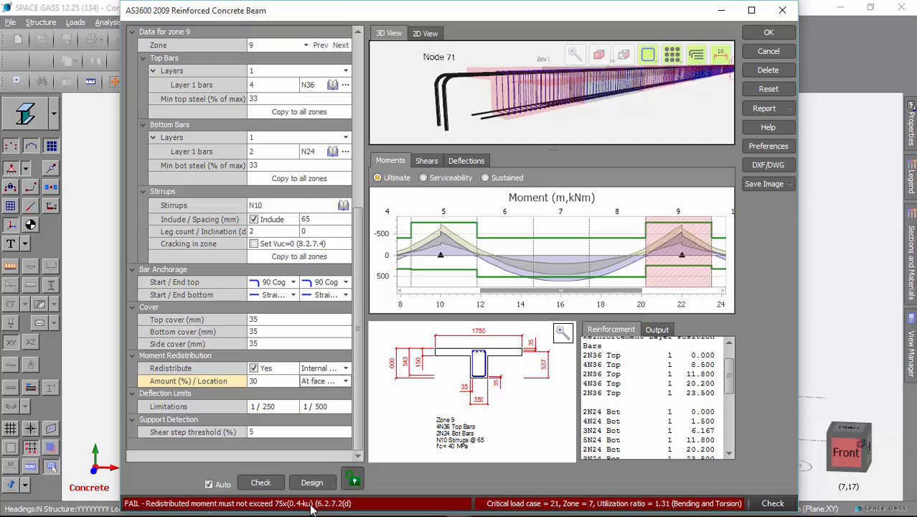
{"action": "left_click", "coordinate": [254, 369]}
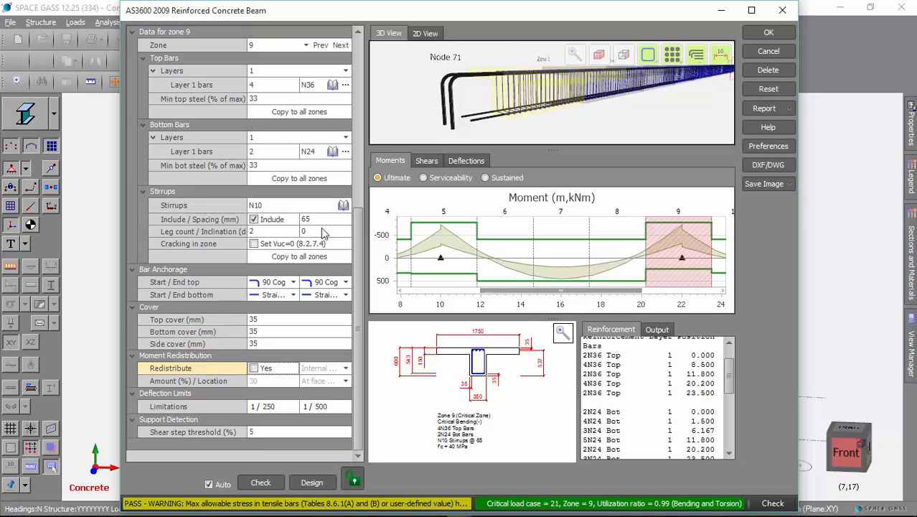
Set zone 9's layer 1 top bars to N32 and copy the top bars to all zones.
{"action": "left_click_drag", "start_coordinate": [358, 225], "coordinate": [358, 176]}
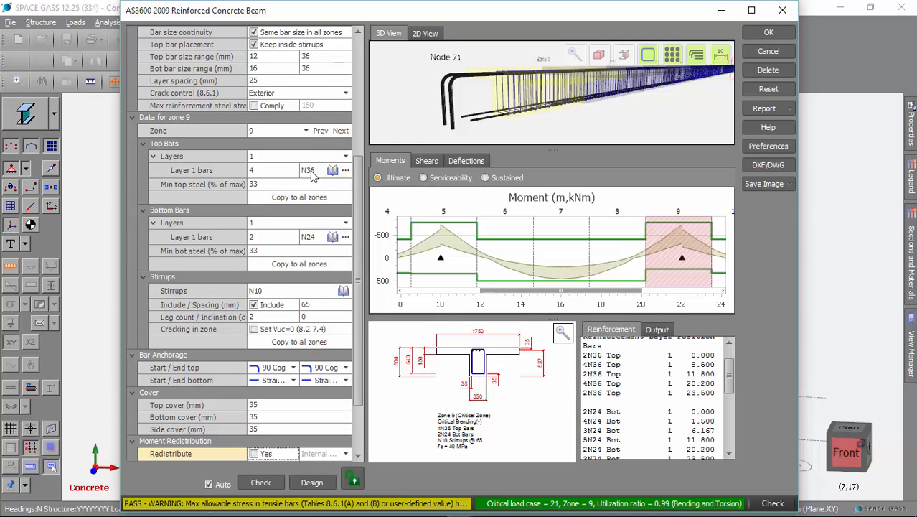
{"action": "left_click", "coordinate": [334, 171]}
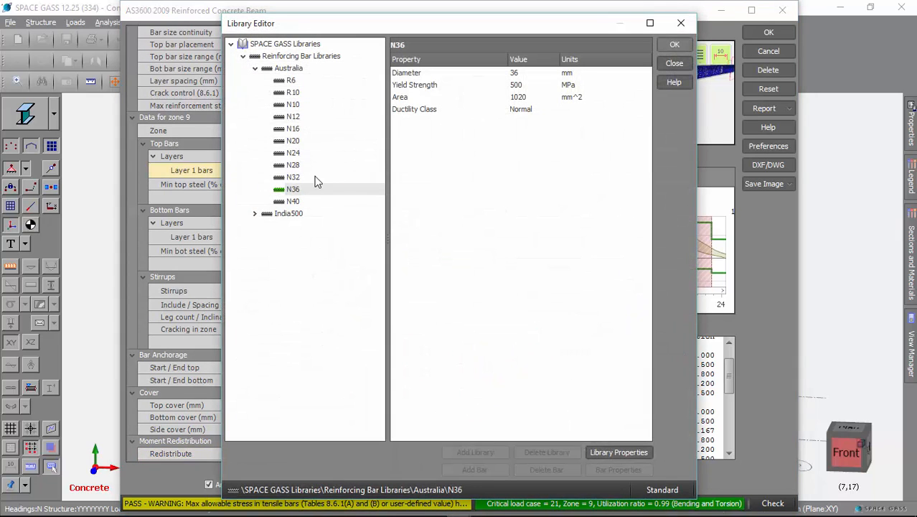
{"action": "double_click", "coordinate": [294, 177]}
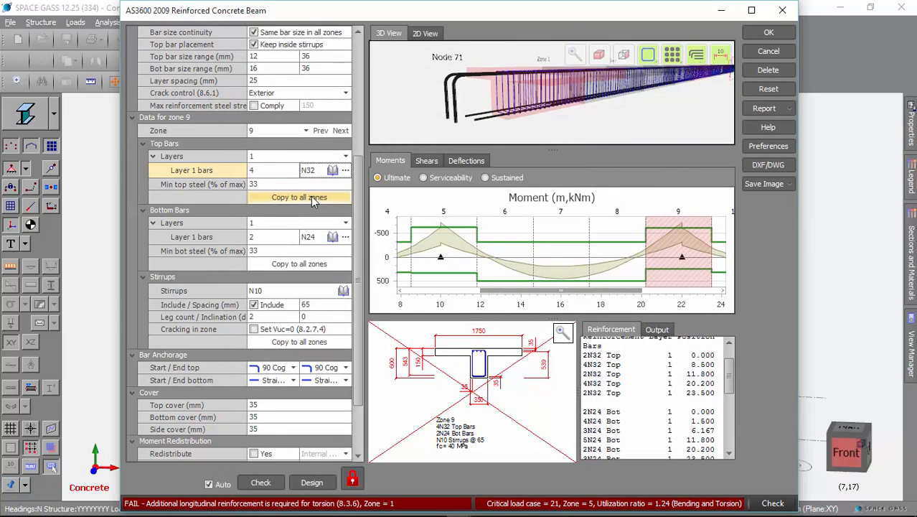
{"action": "left_click", "coordinate": [311, 196]}
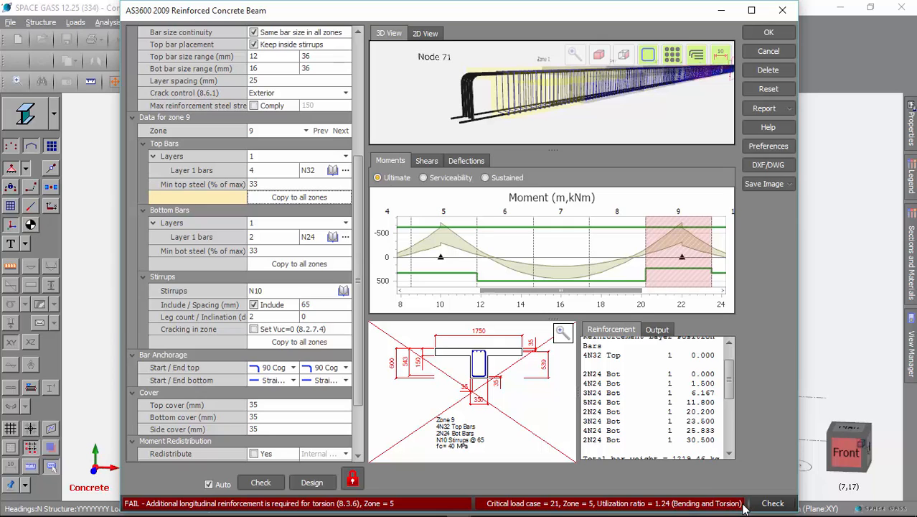
Unlock the beam and rerun the design to overwrite the manual top bar change.
{"action": "left_click", "coordinate": [351, 478]}
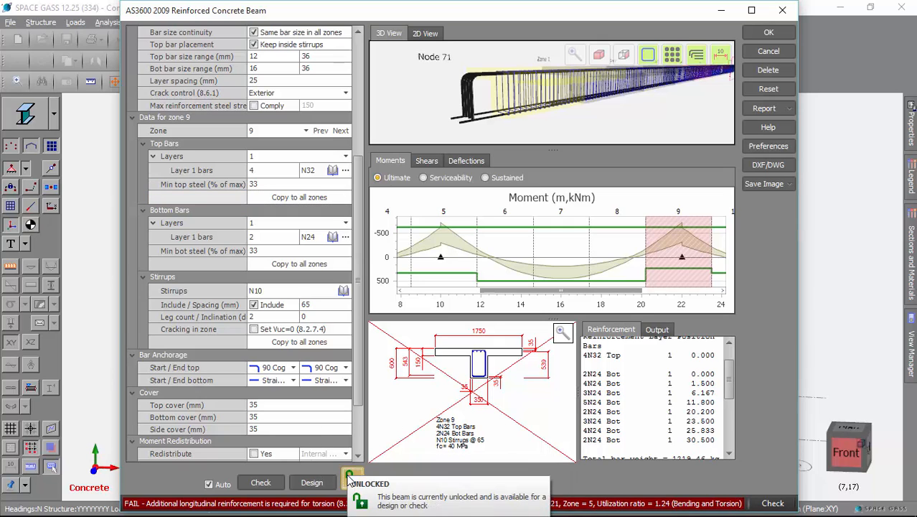
{"action": "left_click", "coordinate": [318, 481]}
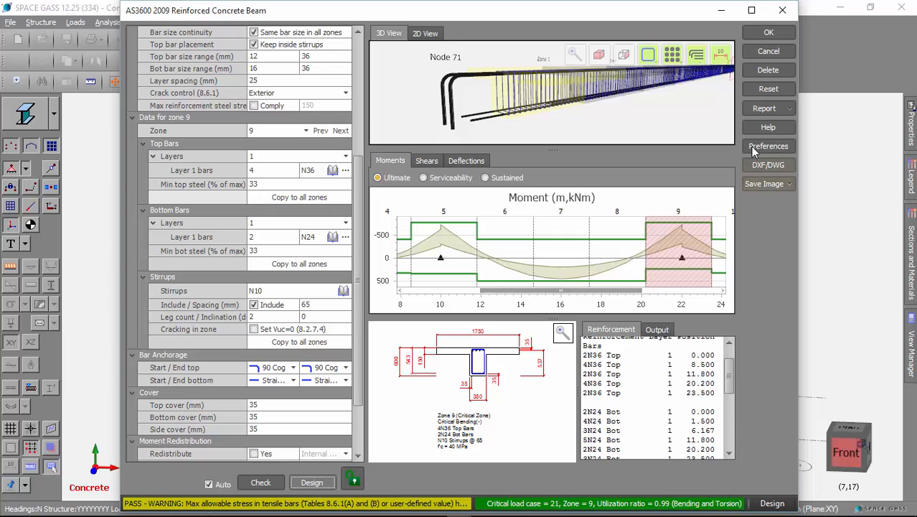
Generate the beam's concise report and examine its critical zone sections and design input data.
{"action": "left_click", "coordinate": [758, 109]}
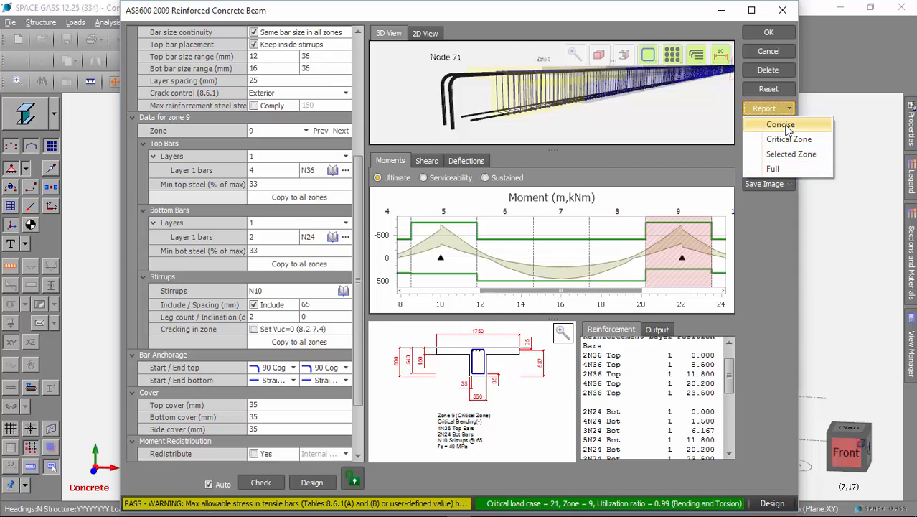
{"action": "left_click", "coordinate": [785, 125]}
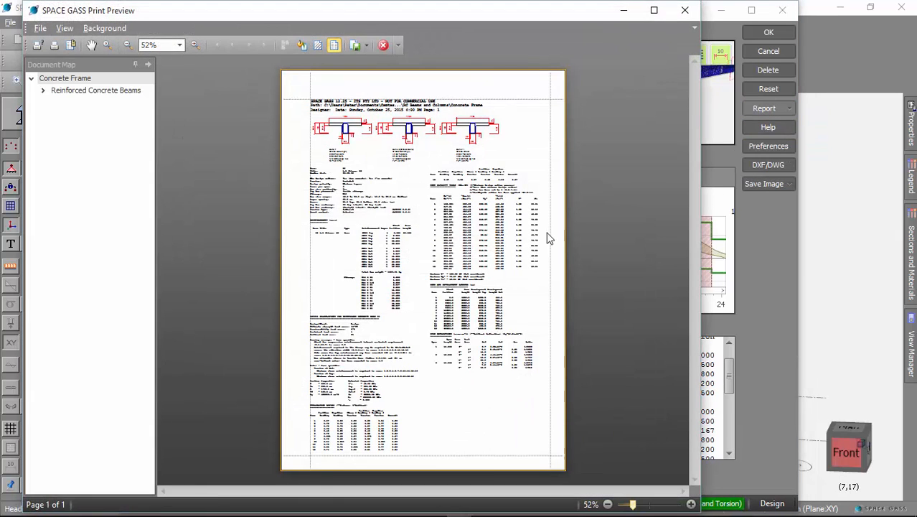
{"action": "scroll", "coordinate": [354, 308], "scroll_direction": "up", "scroll_amount": 5, "text": "ctrl"}
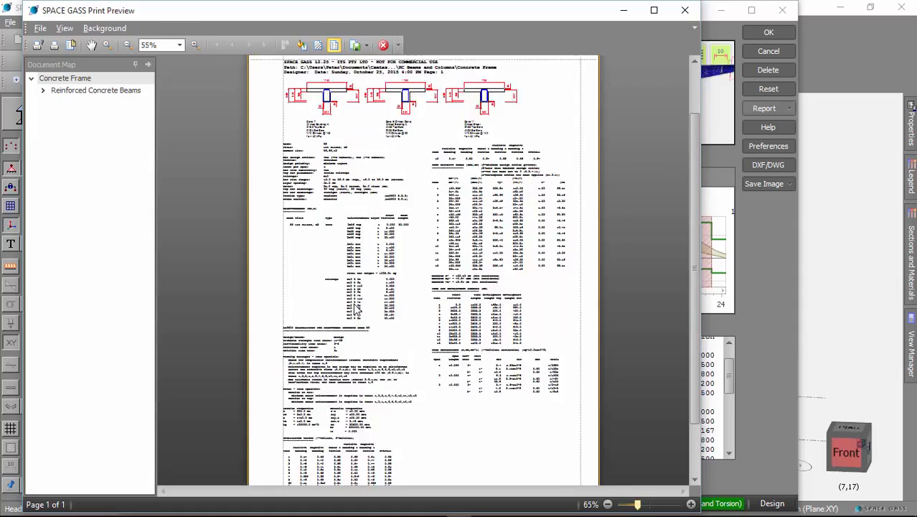
{"action": "scroll", "coordinate": [432, 284], "scroll_direction": "up", "scroll_amount": 3}
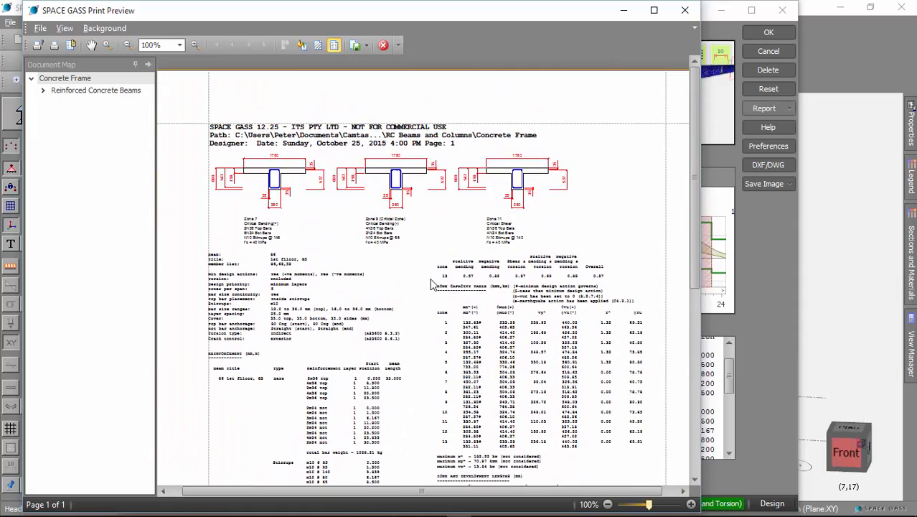
{"action": "scroll", "coordinate": [291, 198], "scroll_direction": "up", "scroll_amount": 2, "text": "ctrl"}
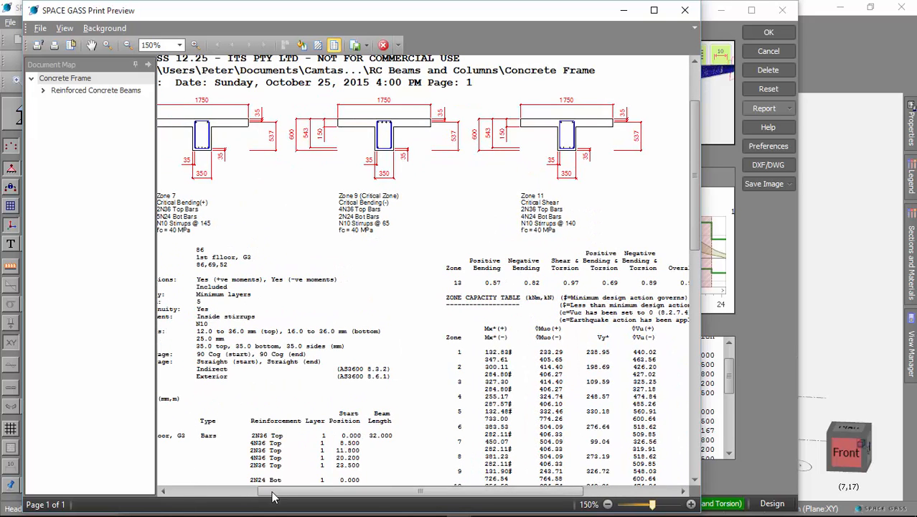
{"action": "left_click_drag", "start_coordinate": [270, 489], "coordinate": [232, 489]}
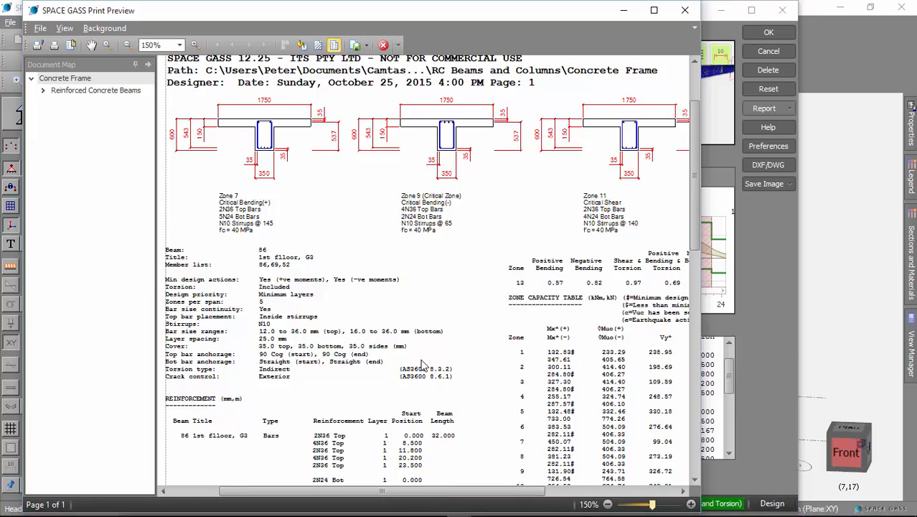
{"action": "scroll", "coordinate": [423, 366], "scroll_direction": "down", "scroll_amount": 2, "text": "ctrl"}
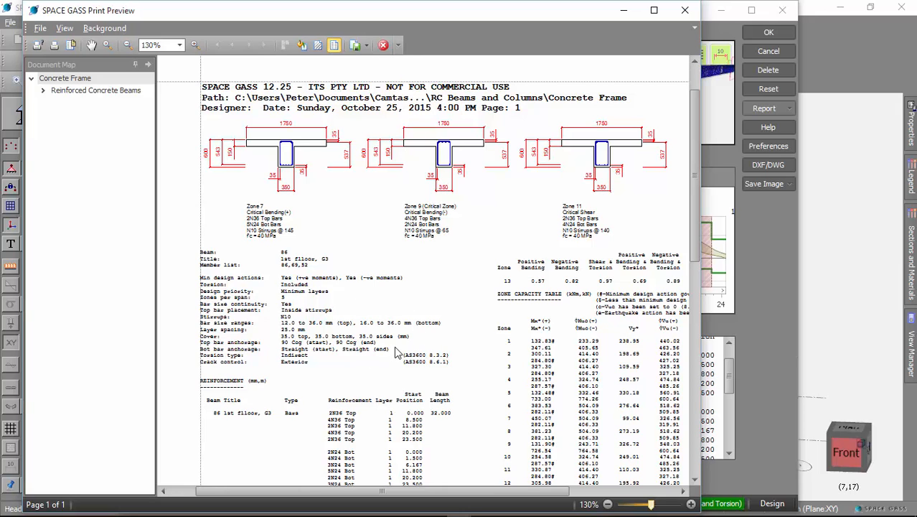
Examine the report's reinforcement, warnings, utilization ratios, zone capacities and span deflections, and review the other report types.
{"action": "scroll", "coordinate": [399, 351], "scroll_direction": "down", "scroll_amount": 5}
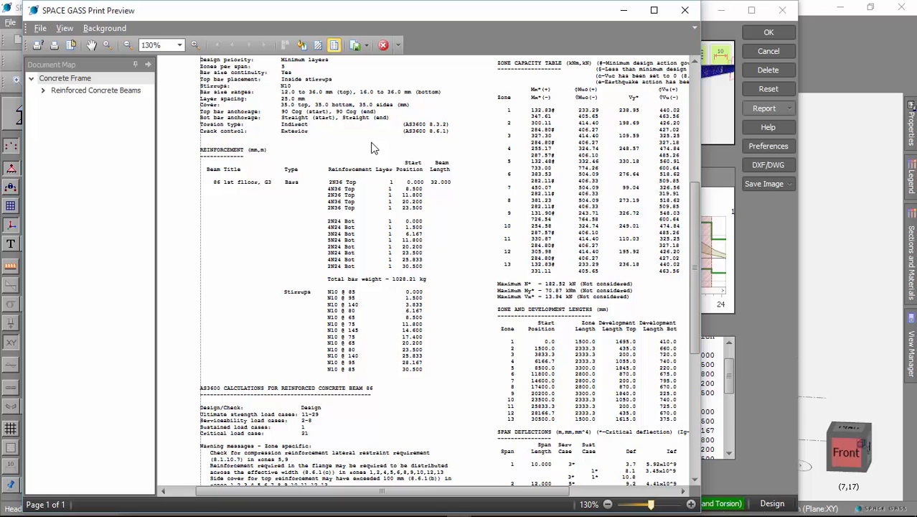
{"action": "left_click_drag", "start_coordinate": [693, 240], "coordinate": [680, 371]}
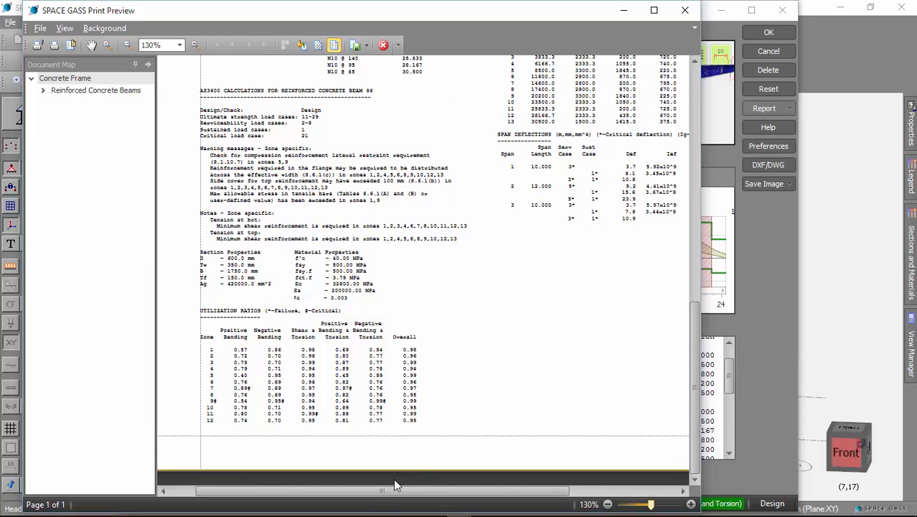
{"action": "left_click_drag", "start_coordinate": [407, 491], "coordinate": [502, 514]}
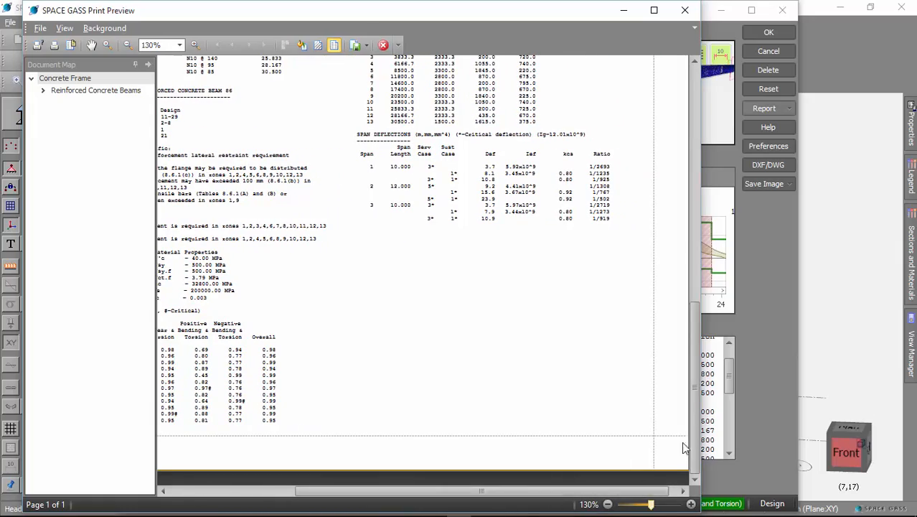
{"action": "left_click_drag", "start_coordinate": [686, 447], "coordinate": [710, 246]}
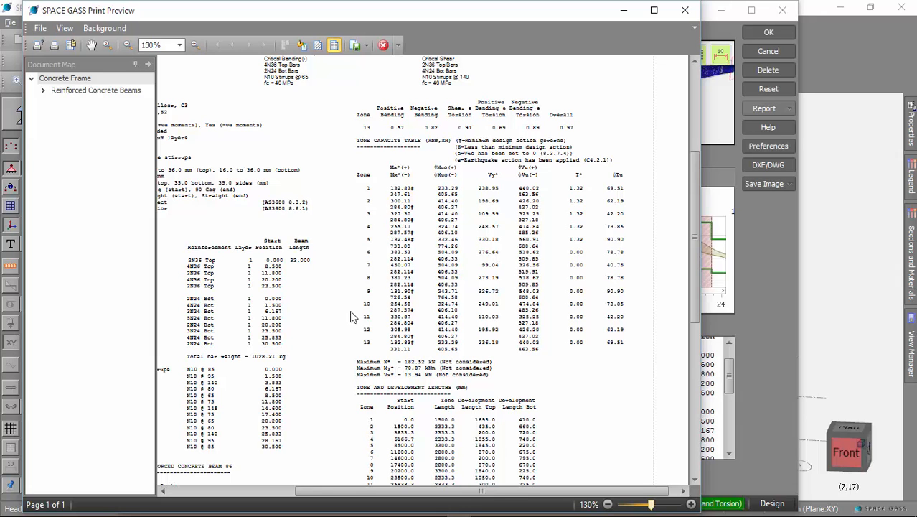
{"action": "scroll", "coordinate": [351, 321], "scroll_direction": "down", "scroll_amount": 5}
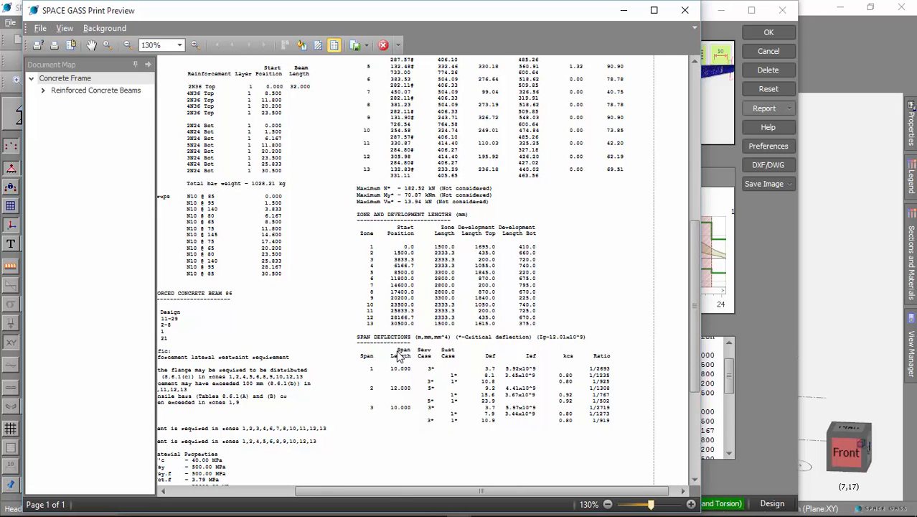
{"action": "scroll", "coordinate": [399, 357], "scroll_direction": "down", "scroll_amount": 4}
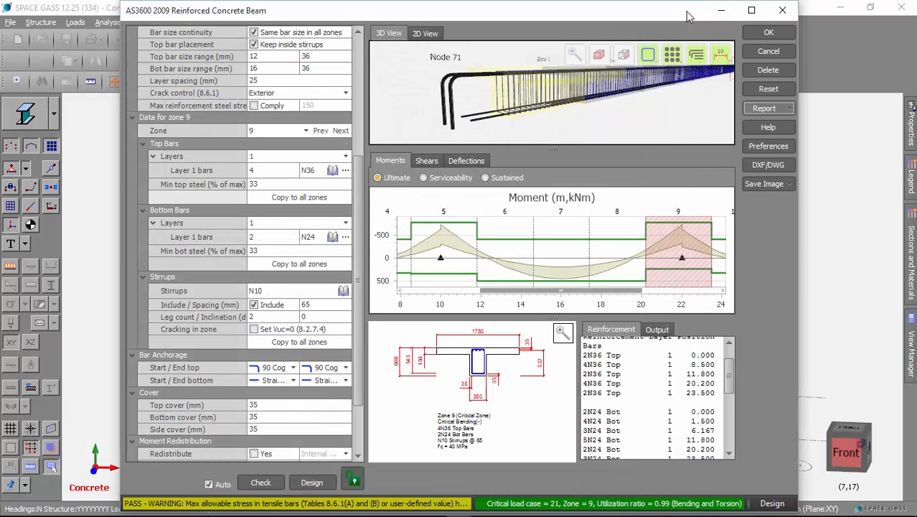
{"action": "left_click", "coordinate": [771, 109]}
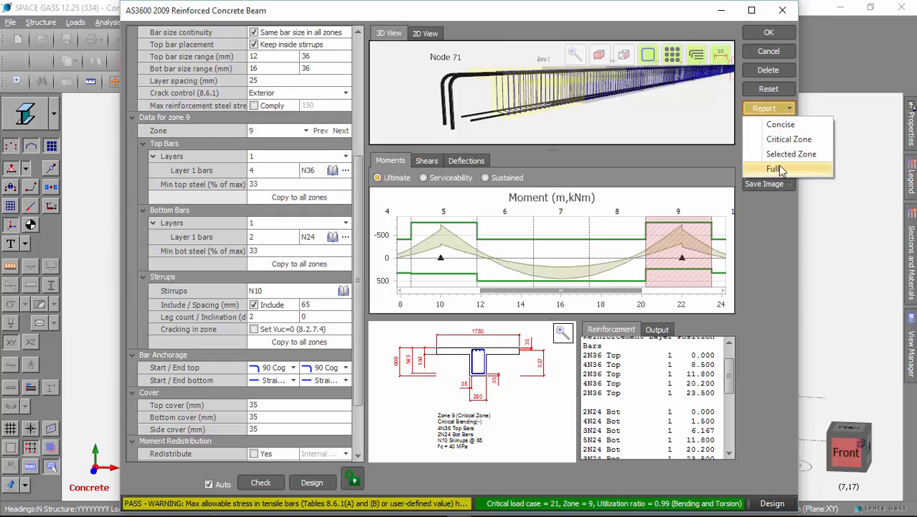
{"action": "left_click", "coordinate": [787, 109]}
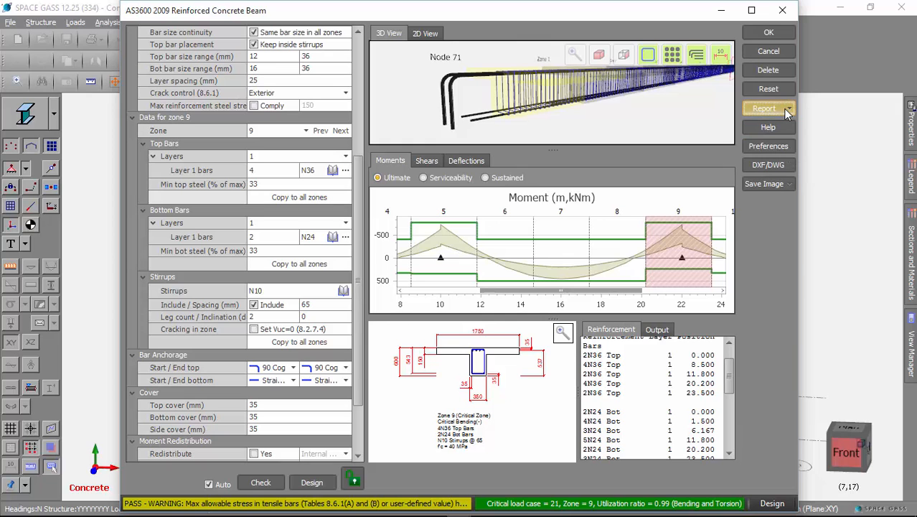
Open the concrete beam preferences and review the fire resistance period and development length multiplier options.
{"action": "left_click", "coordinate": [774, 146]}
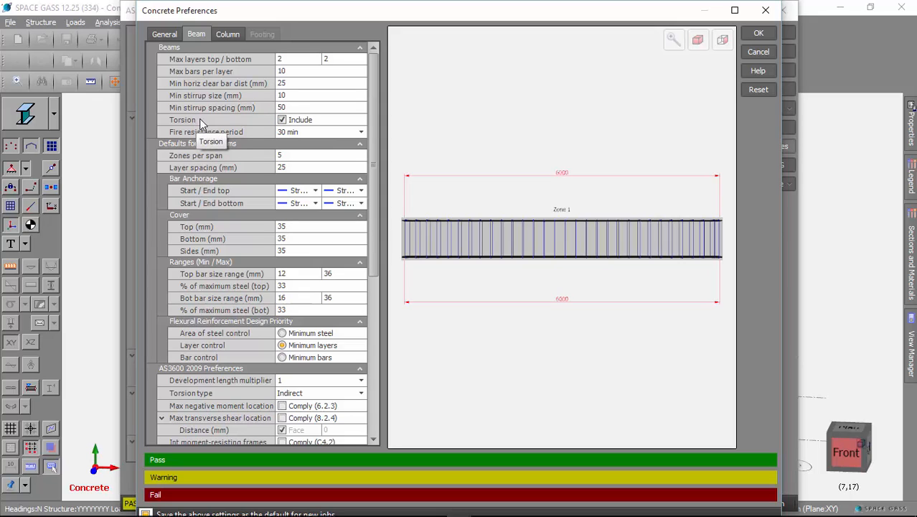
{"action": "left_click", "coordinate": [331, 133]}
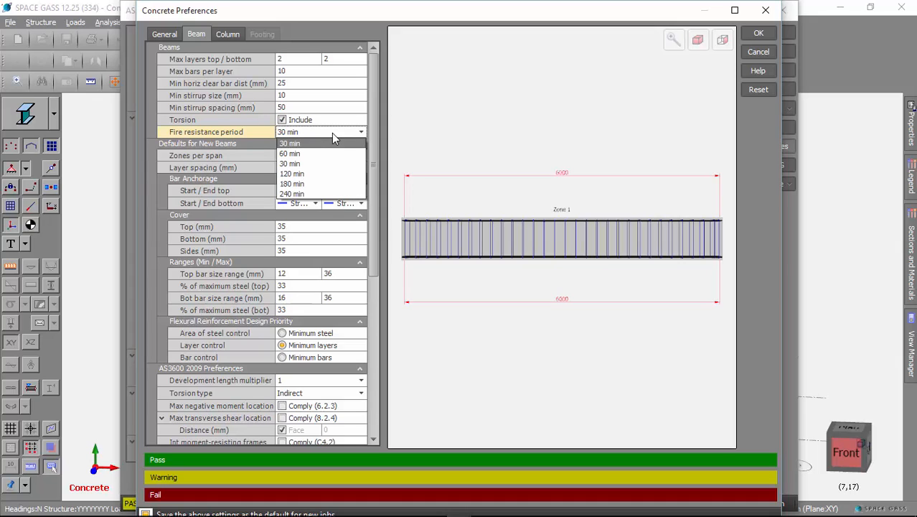
{"action": "left_click", "coordinate": [332, 133]}
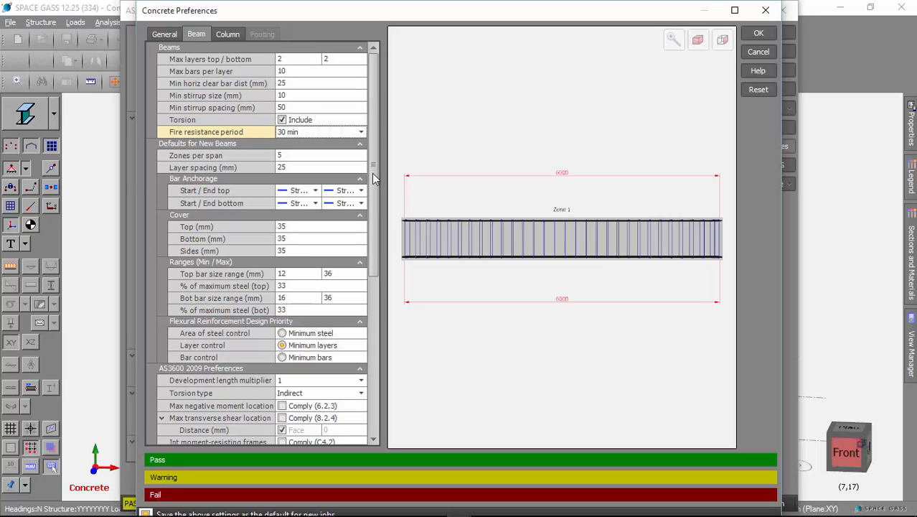
{"action": "left_click_drag", "start_coordinate": [372, 177], "coordinate": [360, 300]}
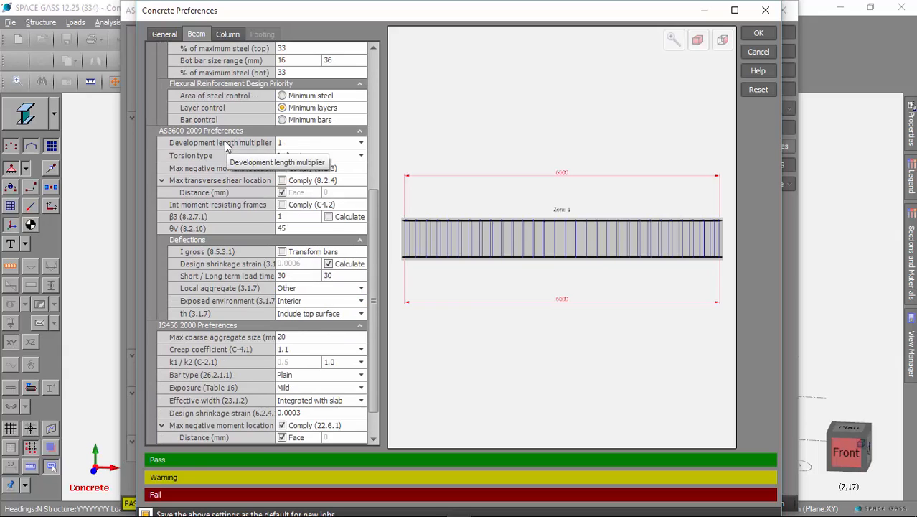
{"action": "left_click", "coordinate": [361, 144]}
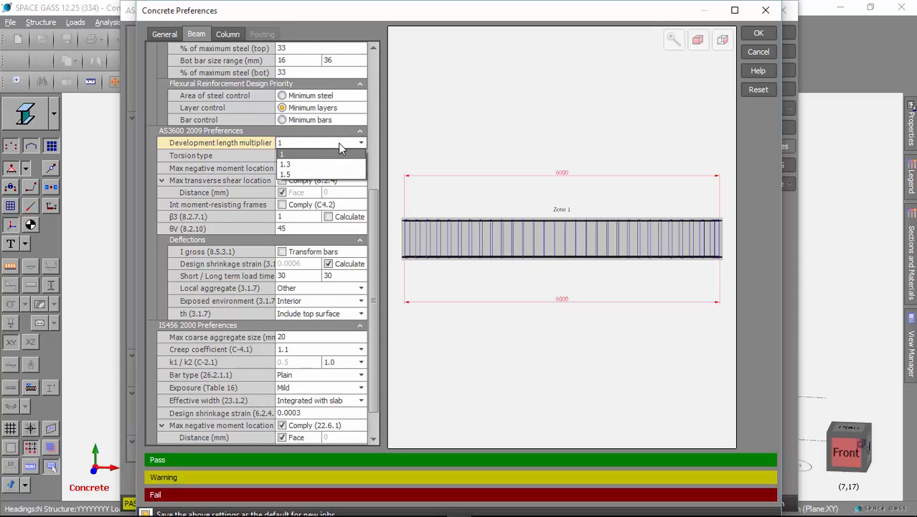
{"action": "left_click", "coordinate": [340, 147]}
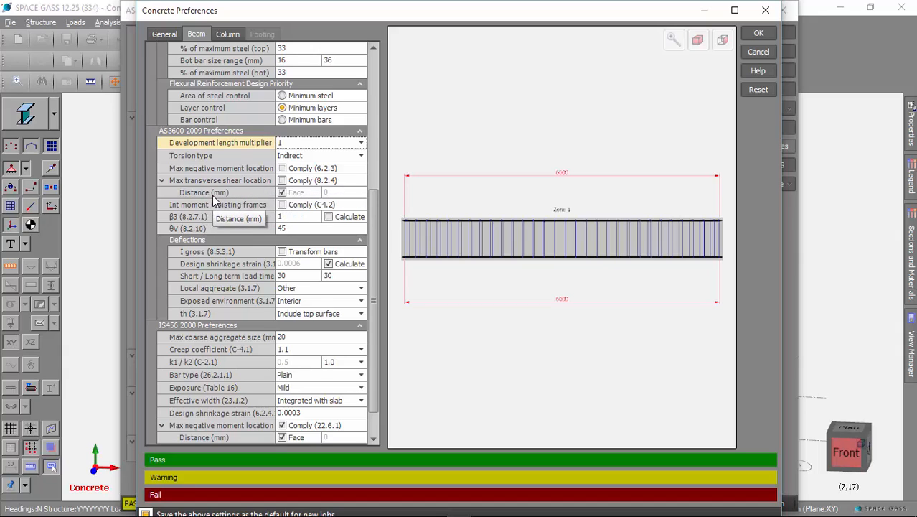
Try enabling the maximum transverse shear location compliance (8.2.4), review the remaining beam preferences and discard the preference changes.
{"action": "left_click", "coordinate": [282, 180]}
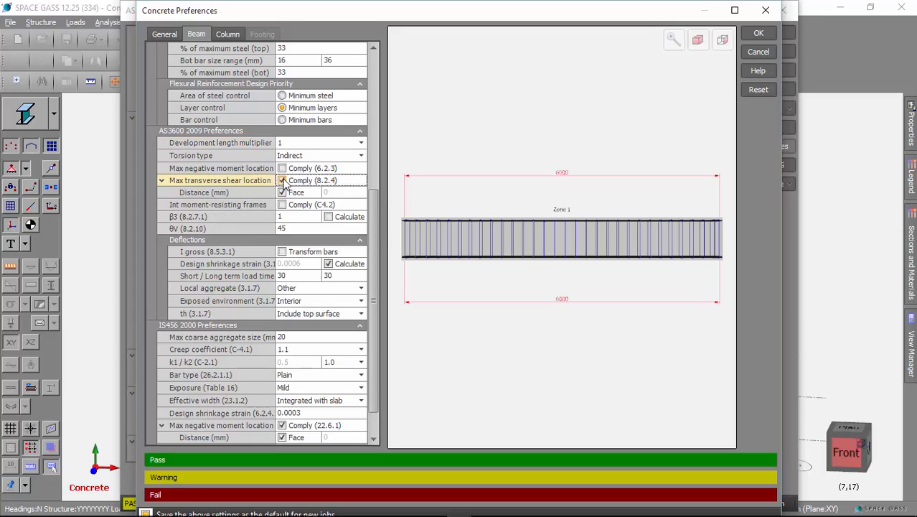
{"action": "left_click", "coordinate": [342, 194]}
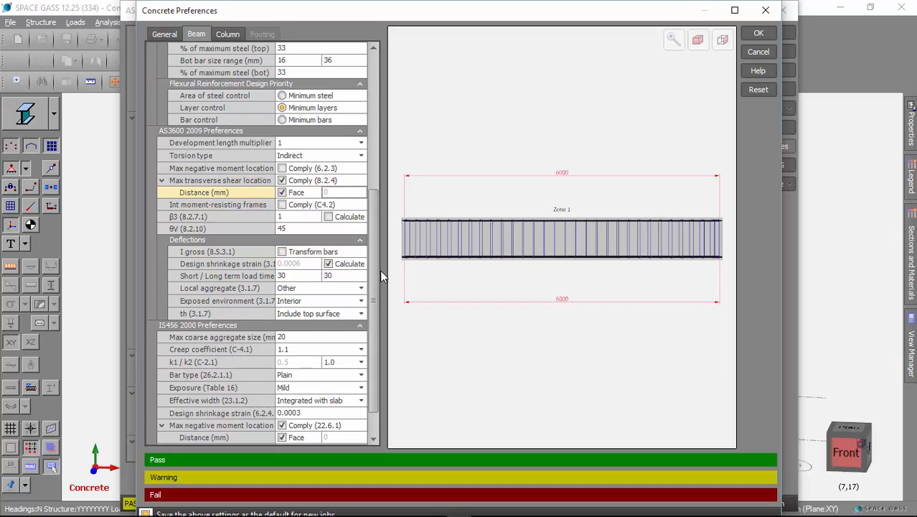
{"action": "left_click_drag", "start_coordinate": [373, 270], "coordinate": [373, 286]}
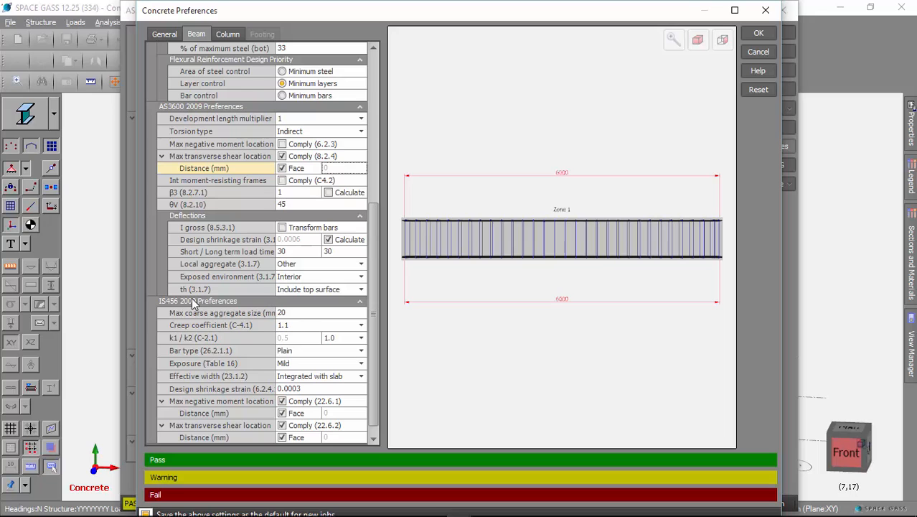
{"action": "left_click_drag", "start_coordinate": [373, 284], "coordinate": [370, 129]}
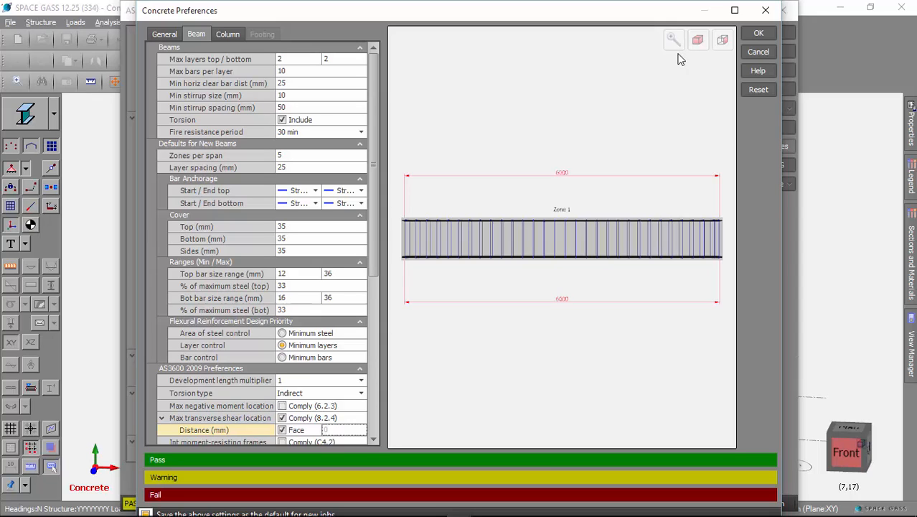
{"action": "left_click", "coordinate": [759, 54]}
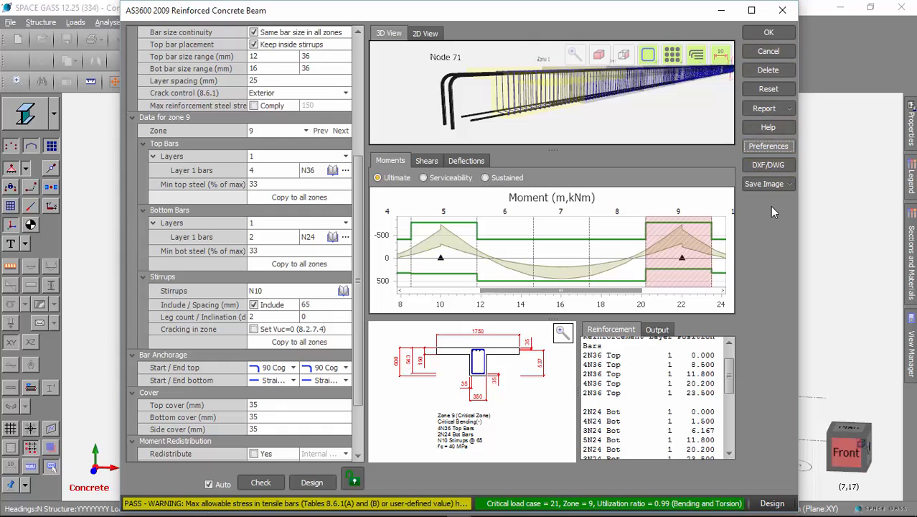
Export the beam drawings in AutoCAD DWG format as "Concrete Frame - Beam - 1st flloor, G3.dwg" and check the image export options.
{"action": "left_click", "coordinate": [766, 167]}
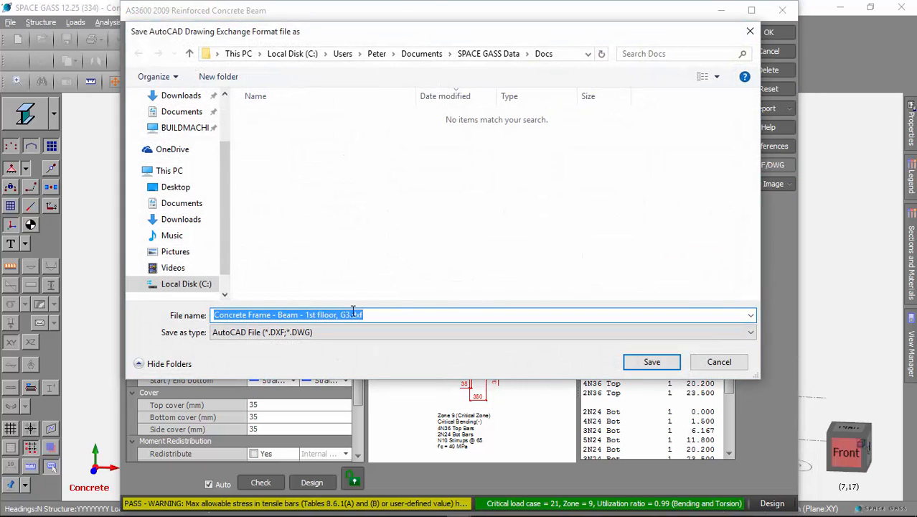
{"action": "left_click", "coordinate": [331, 332]}
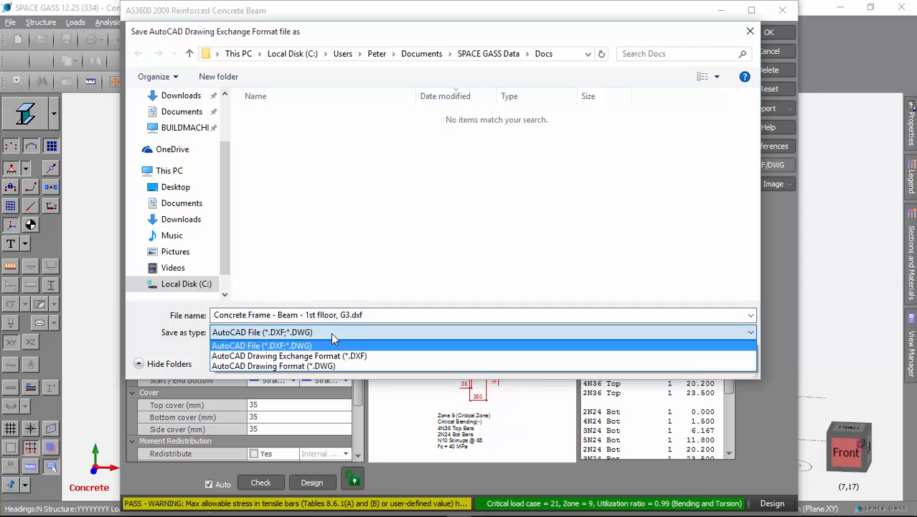
{"action": "left_click", "coordinate": [327, 368]}
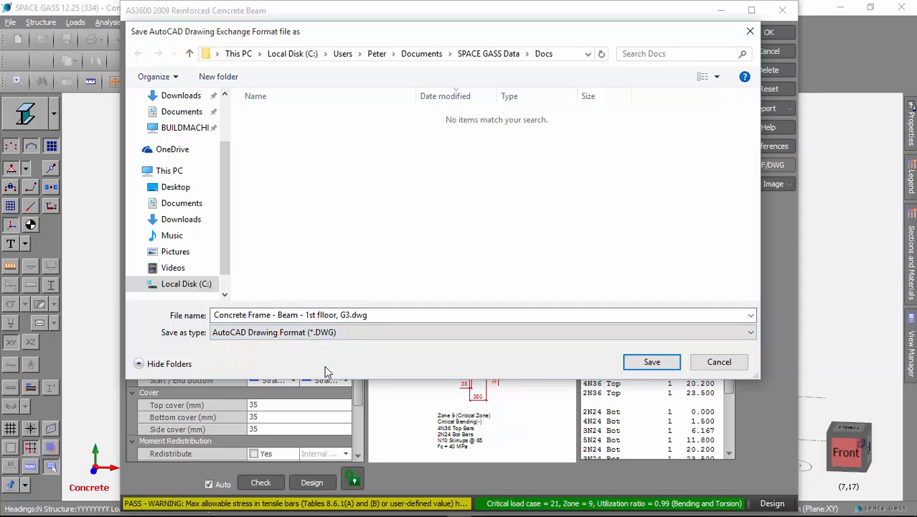
{"action": "left_click", "coordinate": [641, 363]}
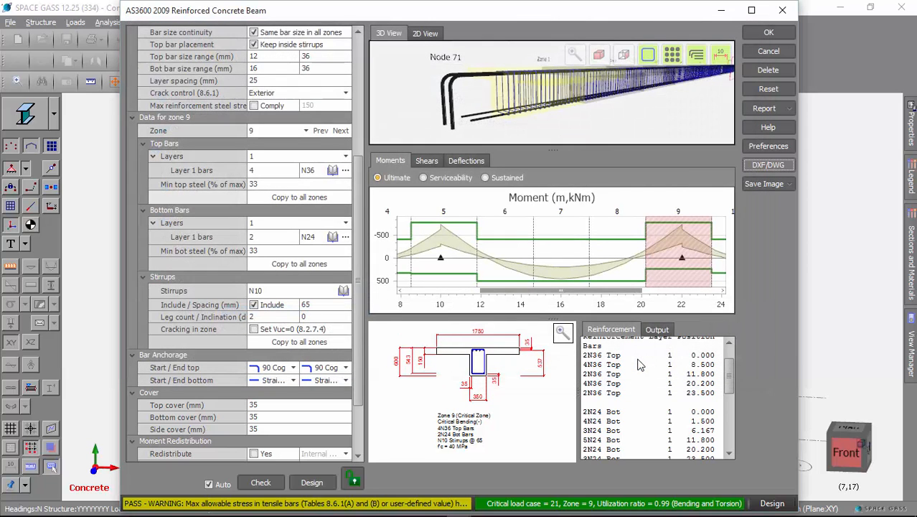
{"action": "left_click", "coordinate": [779, 185]}
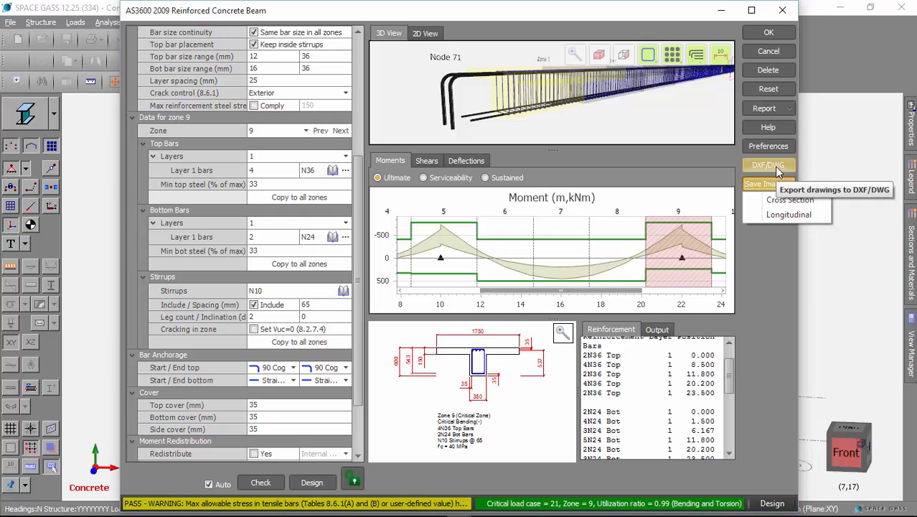
{"action": "left_click", "coordinate": [758, 304]}
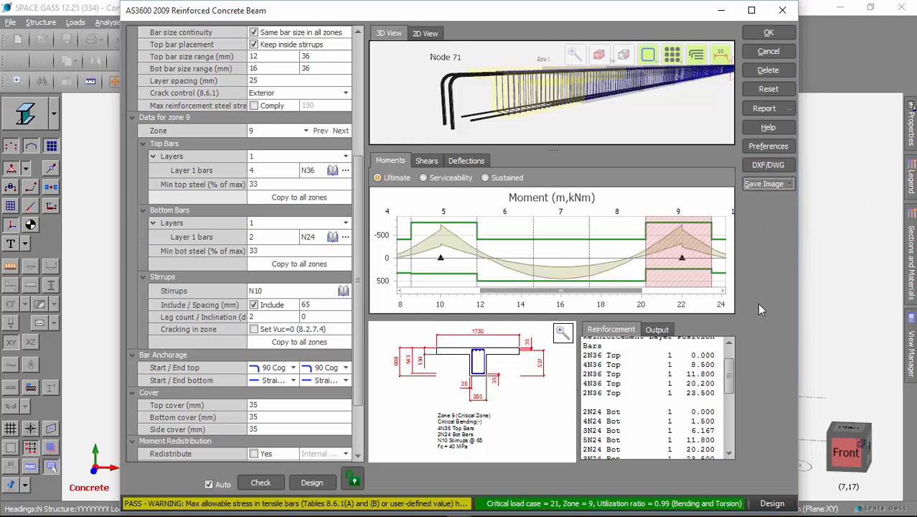
Switch to Autodesk DWG TrueView, open "Concrete Frame - Beam - 1st flloor, G3.dwg" and fit the whole drawing in view.
{"action": "key", "text": "alt+Tab"}
{"action": "key", "text": "alt+Tab"}
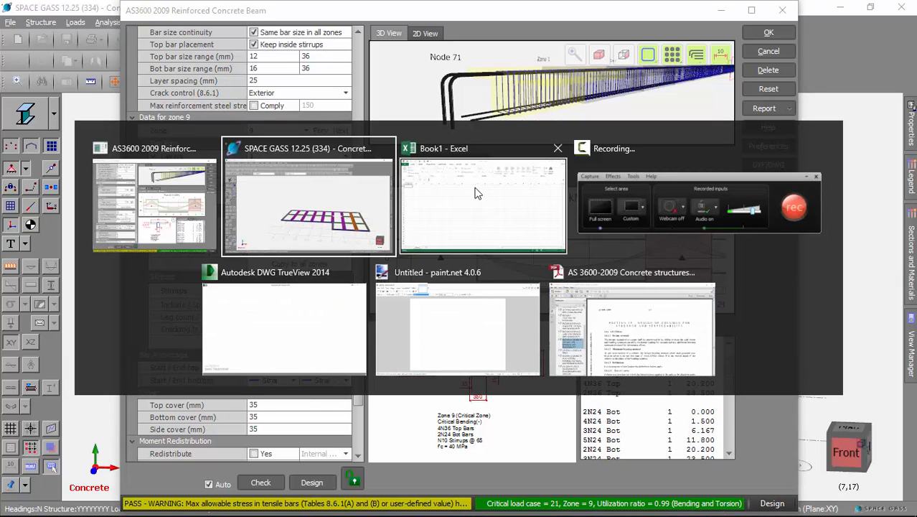
{"action": "left_click", "coordinate": [286, 341]}
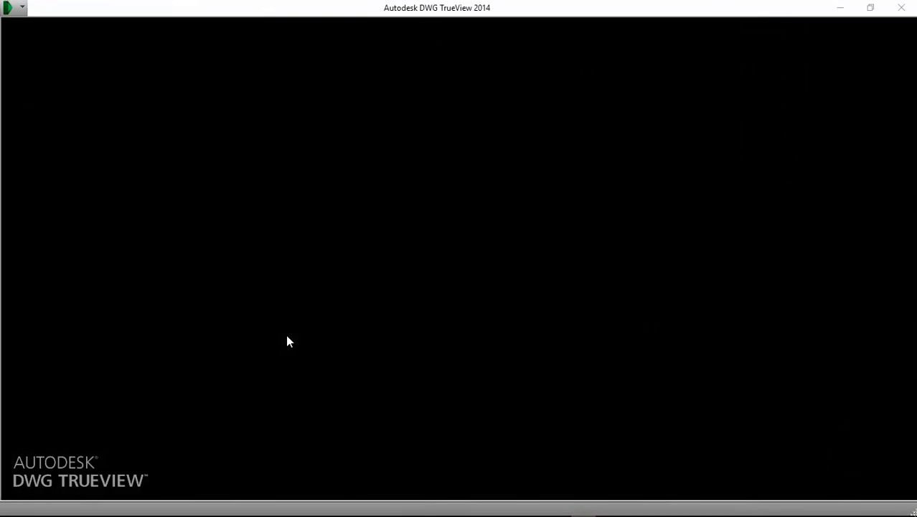
{"action": "left_click", "coordinate": [12, 9]}
{"action": "mouse_move", "coordinate": [50, 85]}
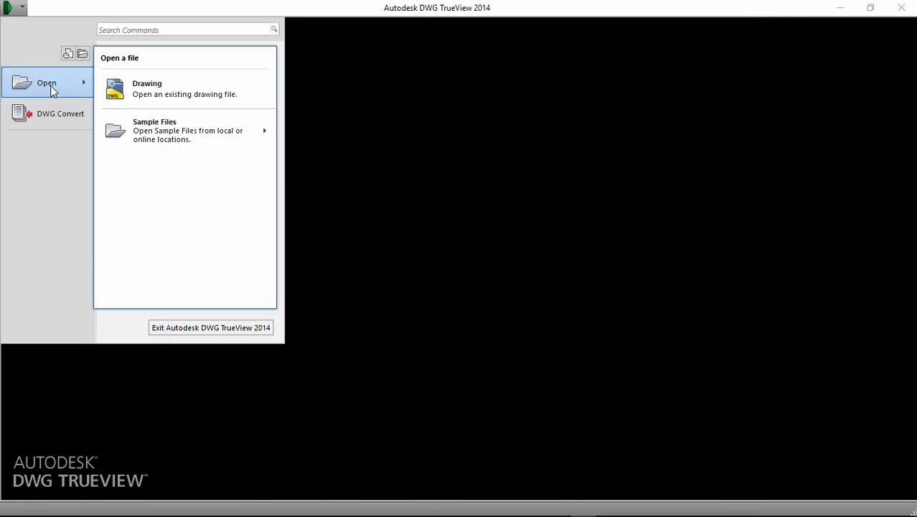
{"action": "left_click", "coordinate": [151, 92]}
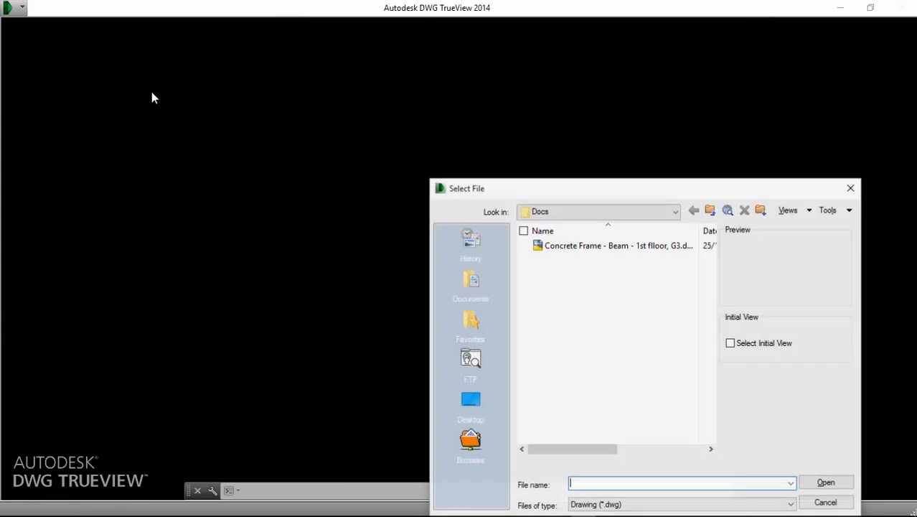
{"action": "double_click", "coordinate": [585, 247]}
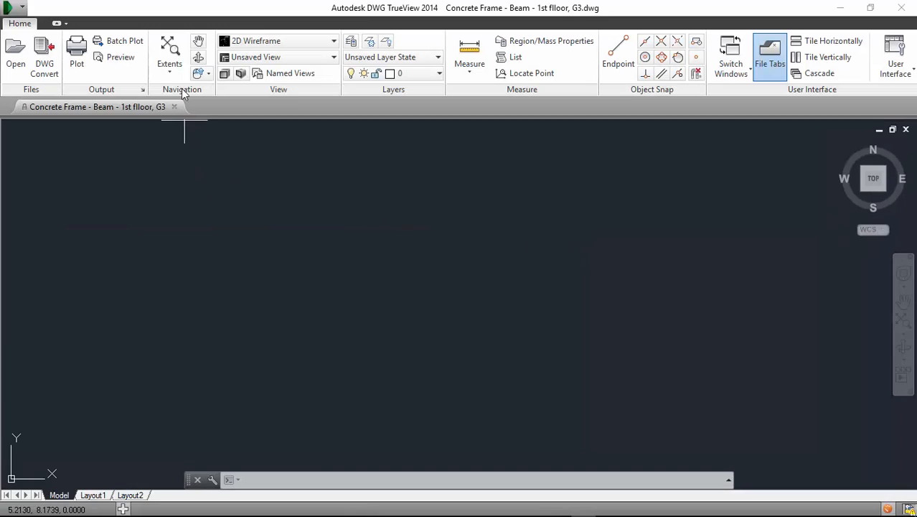
{"action": "left_click", "coordinate": [169, 46]}
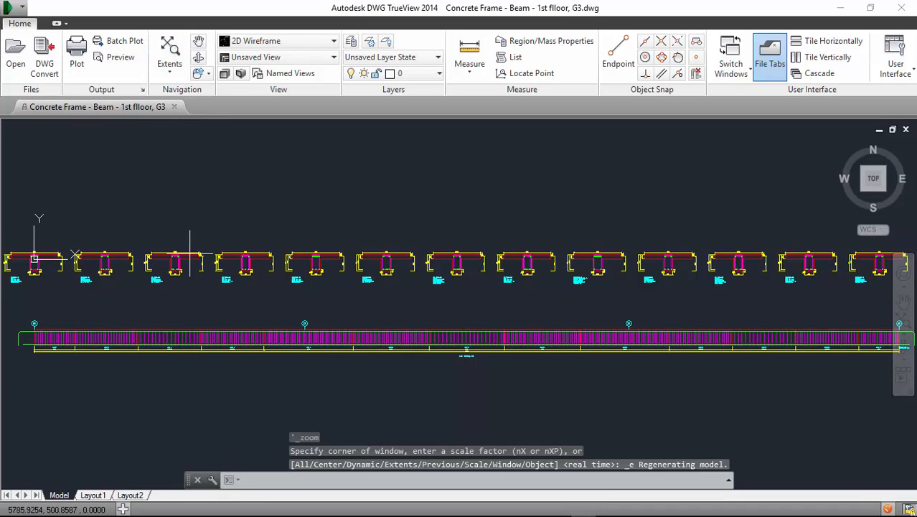
Examine the zone 5 and zone 6 cross-sections with their dimensions and reinforcement notes in the exported drawing.
{"action": "left_click", "coordinate": [199, 41]}
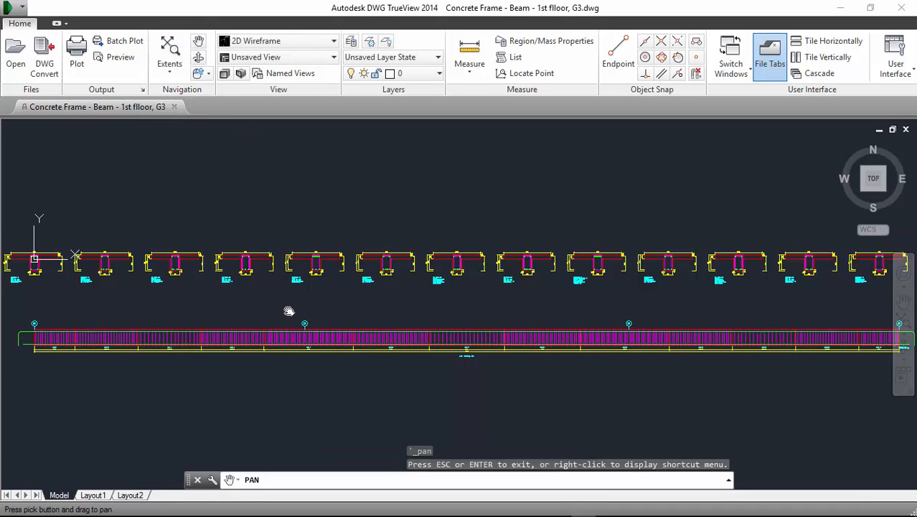
{"action": "scroll", "coordinate": [288, 311], "scroll_direction": "up", "scroll_amount": 8}
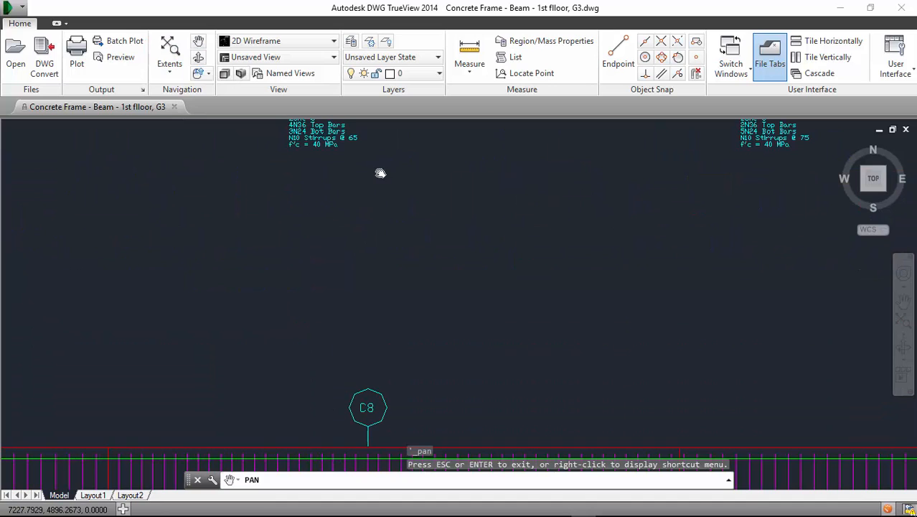
{"action": "right_click", "coordinate": [380, 173]}
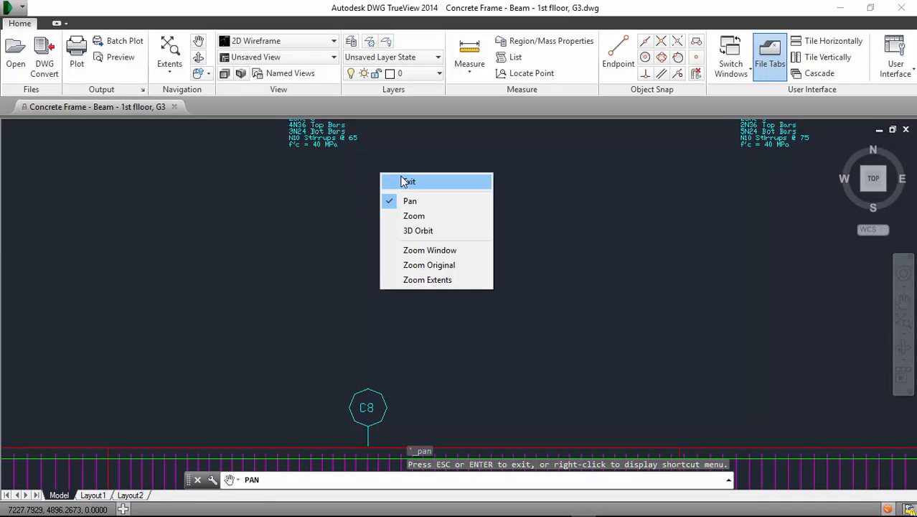
{"action": "key", "text": "Escape"}
{"action": "left_click_drag", "start_coordinate": [328, 222], "coordinate": [327, 395]}
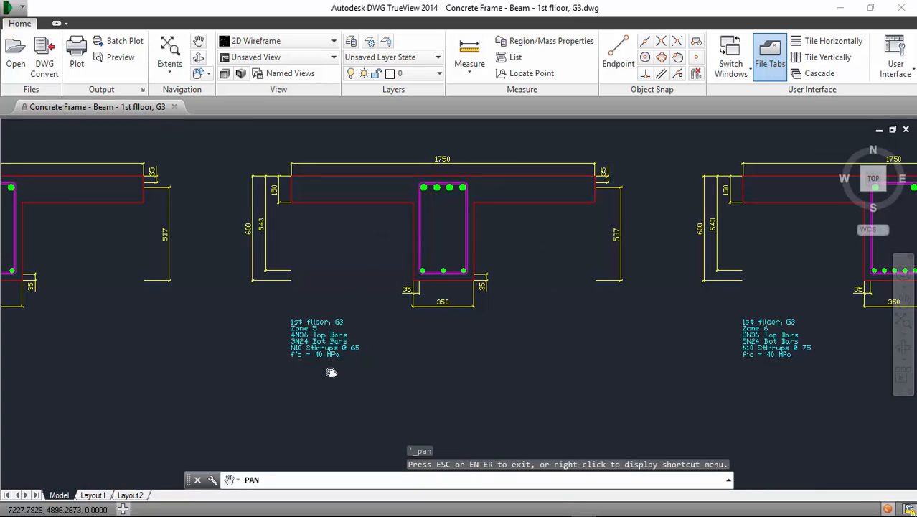
Examine the beam's longitudinal elevation from column D8 to C8, covering the stirrups and lengths of zones 1 to 5.
{"action": "mouse_move", "coordinate": [244, 387]}
{"action": "left_mouse_down"}
{"action": "mouse_move", "coordinate": [593, 390]}
{"action": "mouse_move", "coordinate": [534, 370]}
{"action": "mouse_move", "coordinate": [544, 198]}
{"action": "left_mouse_up"}
{"action": "left_click_drag", "start_coordinate": [576, 426], "coordinate": [572, 267]}
{"action": "mouse_move", "coordinate": [367, 433]}
{"action": "left_mouse_down"}
{"action": "mouse_move", "coordinate": [393, 377]}
{"action": "mouse_move", "coordinate": [385, 380]}
{"action": "left_mouse_up"}
{"action": "left_click_drag", "start_coordinate": [178, 402], "coordinate": [582, 416]}
{"action": "left_click_drag", "start_coordinate": [47, 399], "coordinate": [548, 381]}
{"action": "mouse_move", "coordinate": [72, 372]}
{"action": "left_mouse_down"}
{"action": "mouse_move", "coordinate": [484, 374]}
{"action": "mouse_move", "coordinate": [447, 399]}
{"action": "left_mouse_up"}
{"action": "left_click_drag", "start_coordinate": [580, 395], "coordinate": [245, 385]}
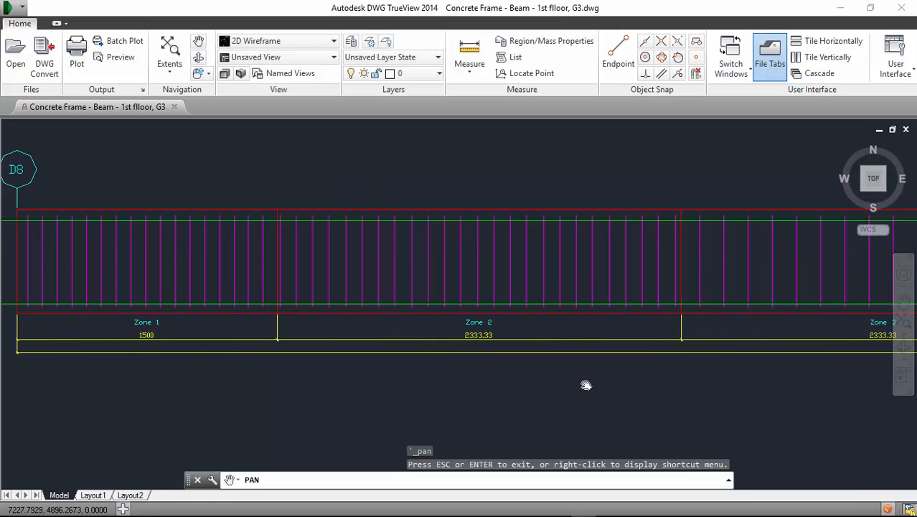
{"action": "left_click_drag", "start_coordinate": [586, 383], "coordinate": [139, 386]}
{"action": "left_click_drag", "start_coordinate": [598, 386], "coordinate": [211, 375]}
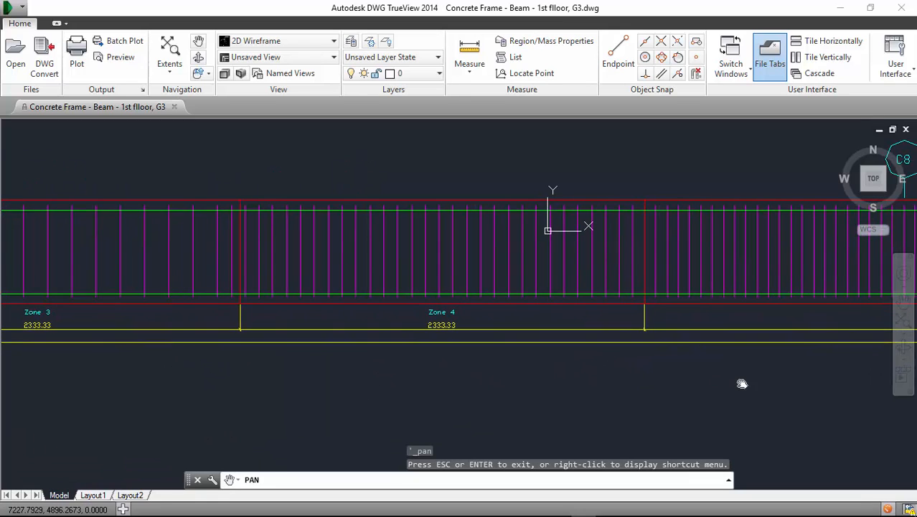
{"action": "left_click_drag", "start_coordinate": [741, 381], "coordinate": [394, 377]}
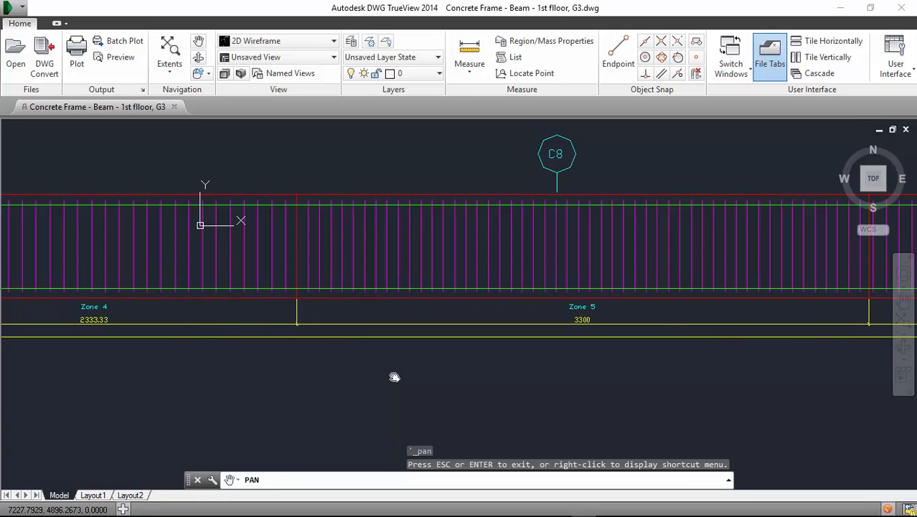
Switch back to the SPACE GASS reinforced concrete beam form and accept the 1st-floor beam design.
{"action": "key", "text": "alt+Tab"}
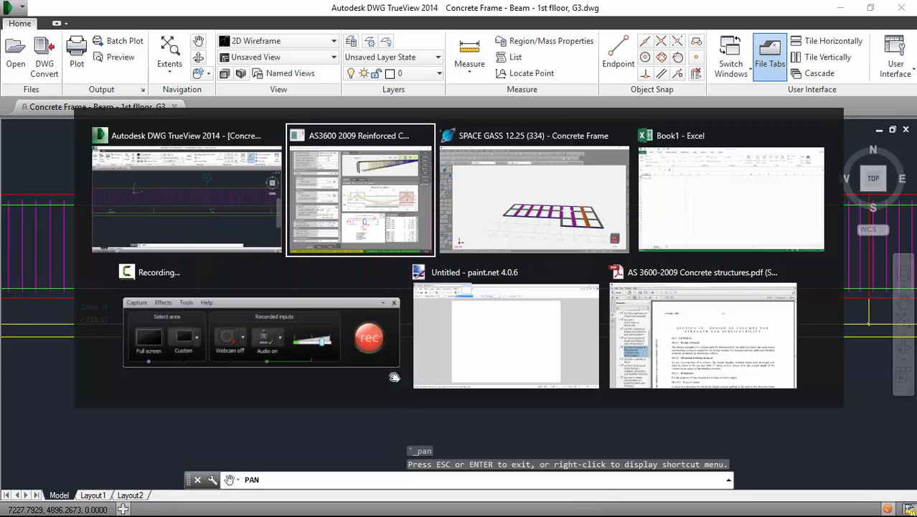
{"action": "left_click", "coordinate": [534, 204]}
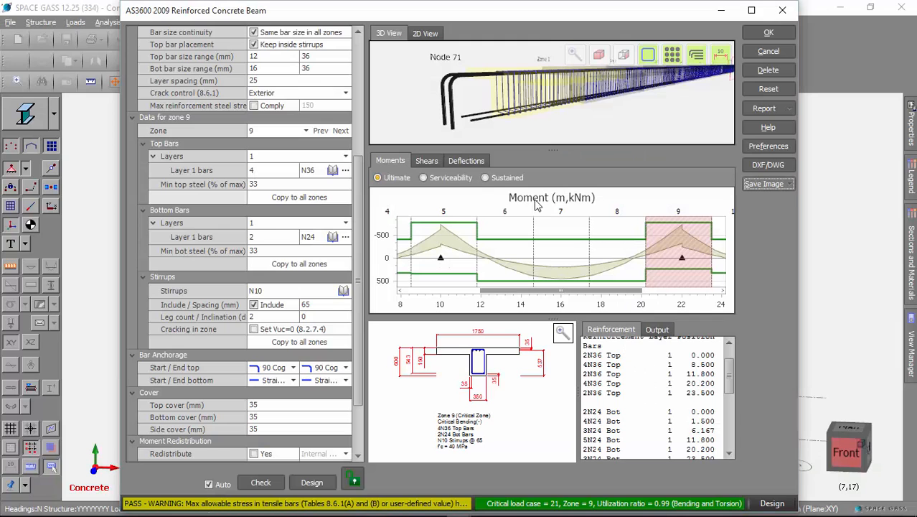
{"action": "left_click", "coordinate": [768, 33]}
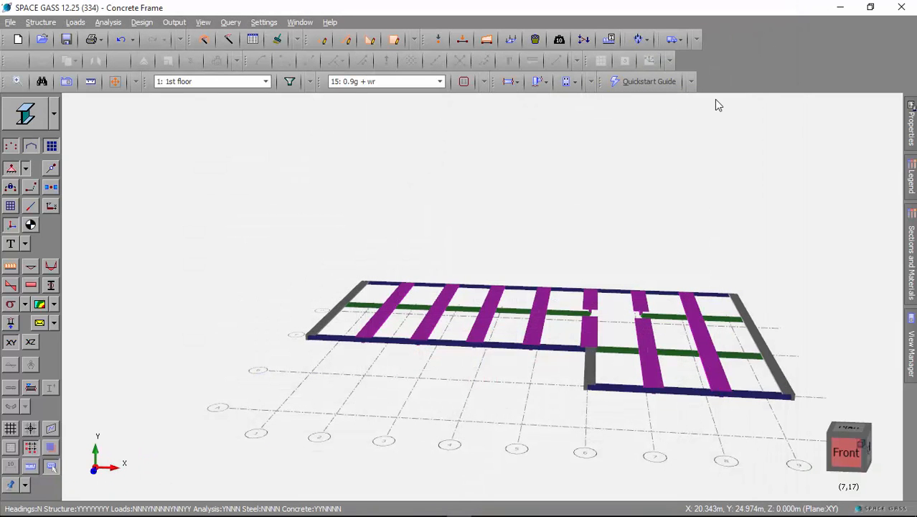
Create a concrete beam design for the two-span T-beam on gridline 2, title it "2 Span beam" and accept it.
{"action": "middle_click_drag", "start_coordinate": [387, 421], "coordinate": [397, 425]}
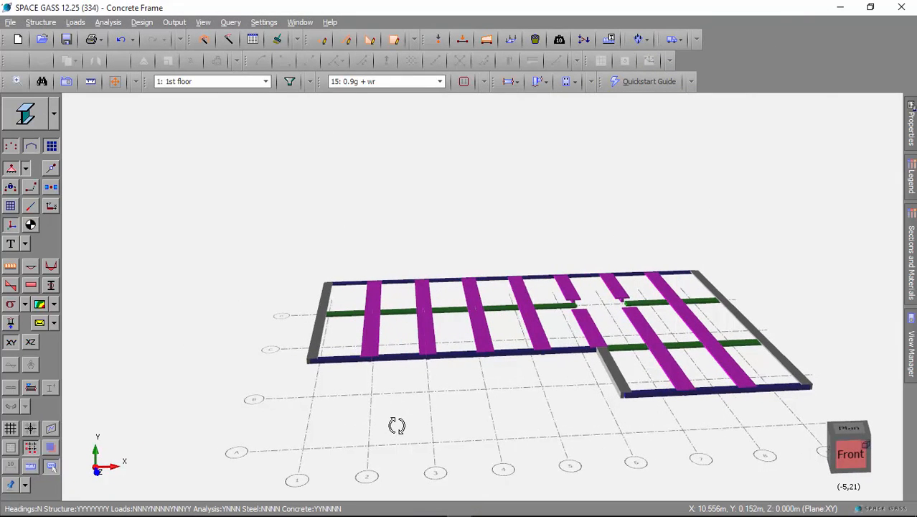
{"action": "left_click", "coordinate": [343, 386]}
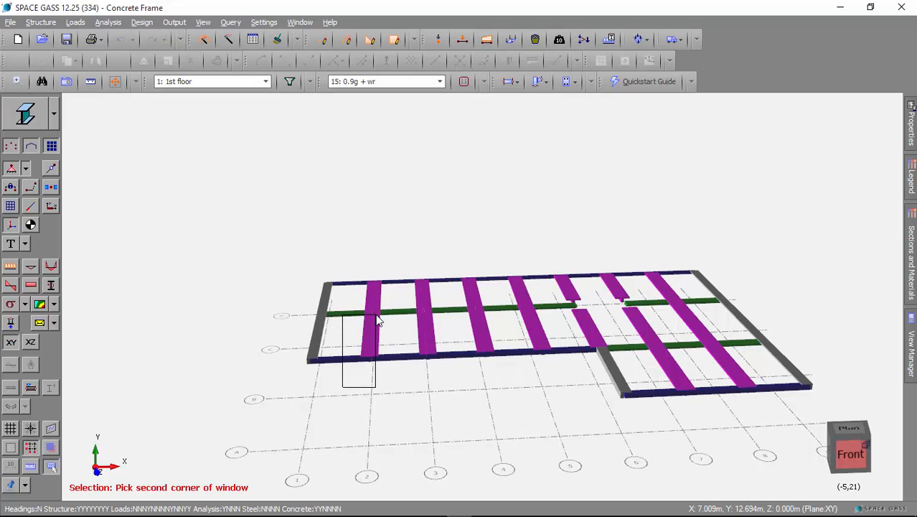
{"action": "left_click", "coordinate": [378, 321]}
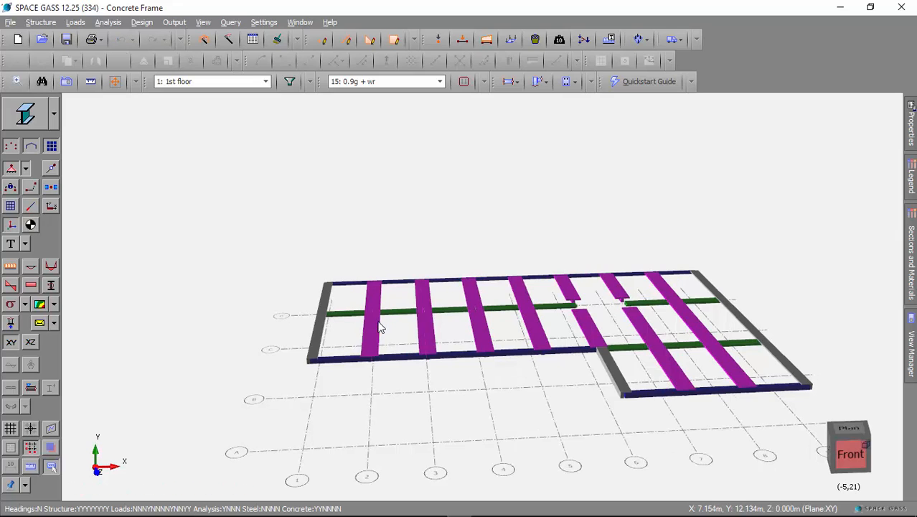
{"action": "right_click", "coordinate": [398, 198]}
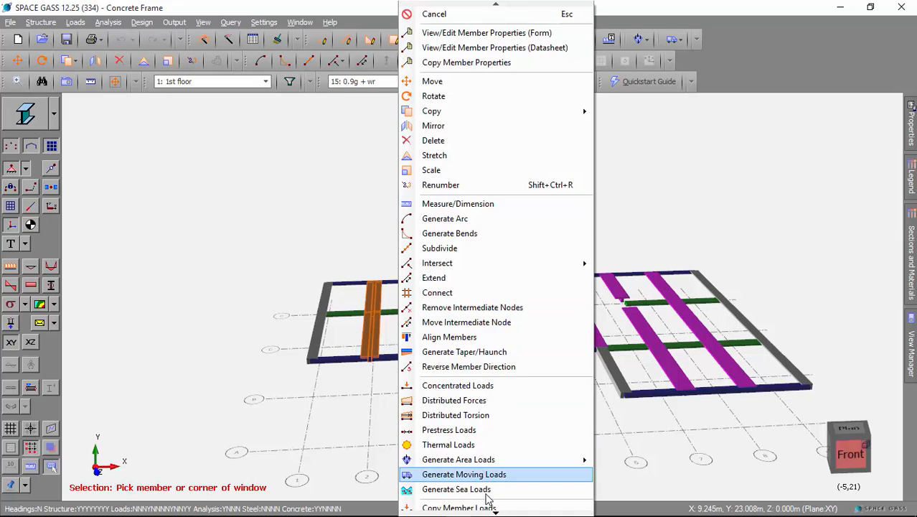
{"action": "key", "text": "Escape"}
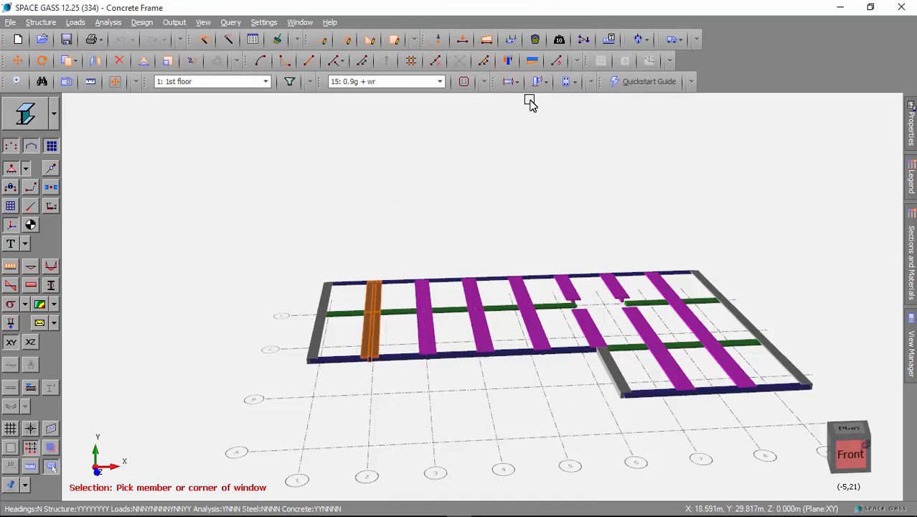
{"action": "left_click", "coordinate": [567, 83]}
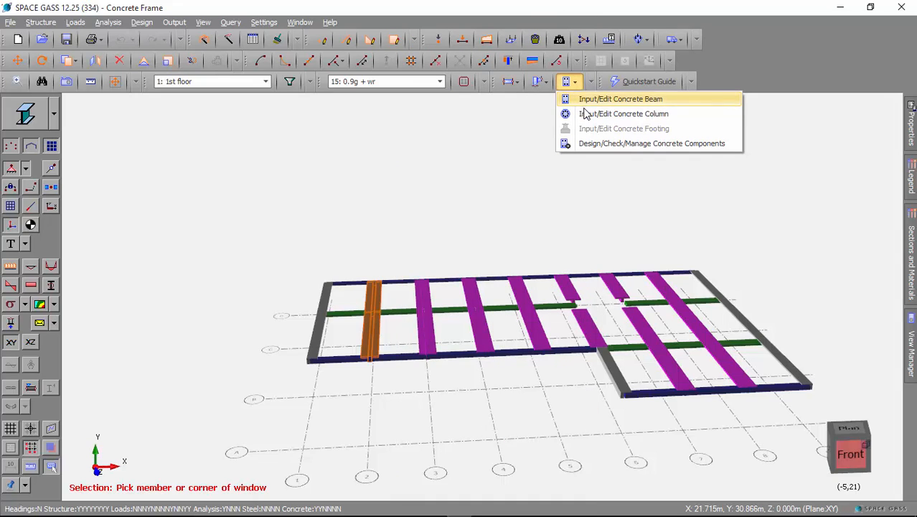
{"action": "left_click", "coordinate": [605, 100]}
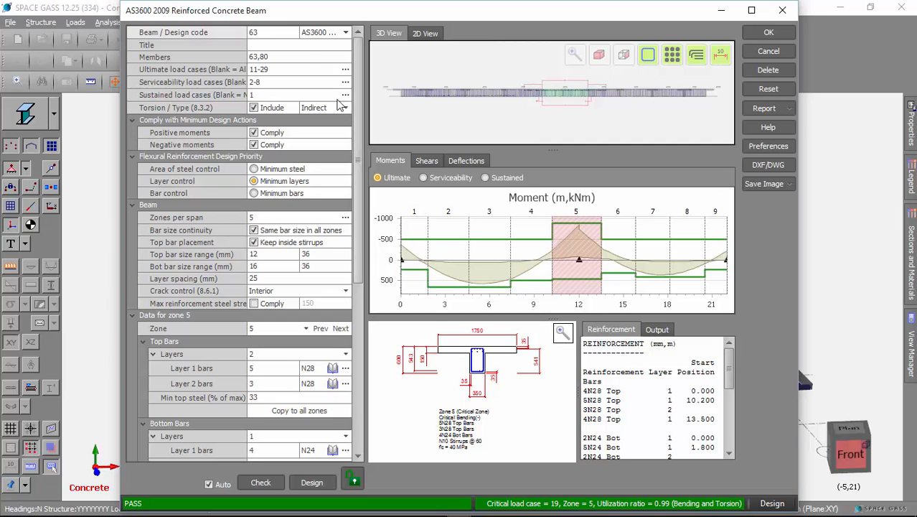
{"action": "left_click", "coordinate": [304, 47]}
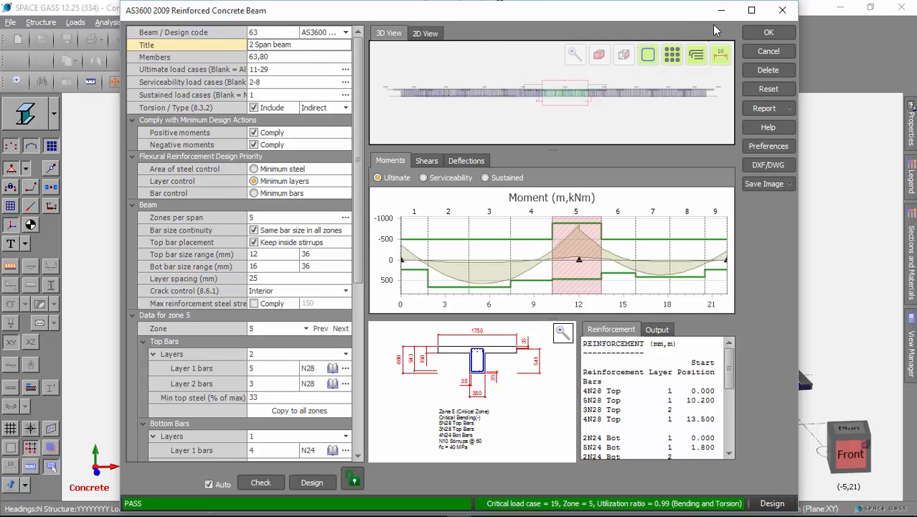
{"action": "left_click", "coordinate": [771, 33]}
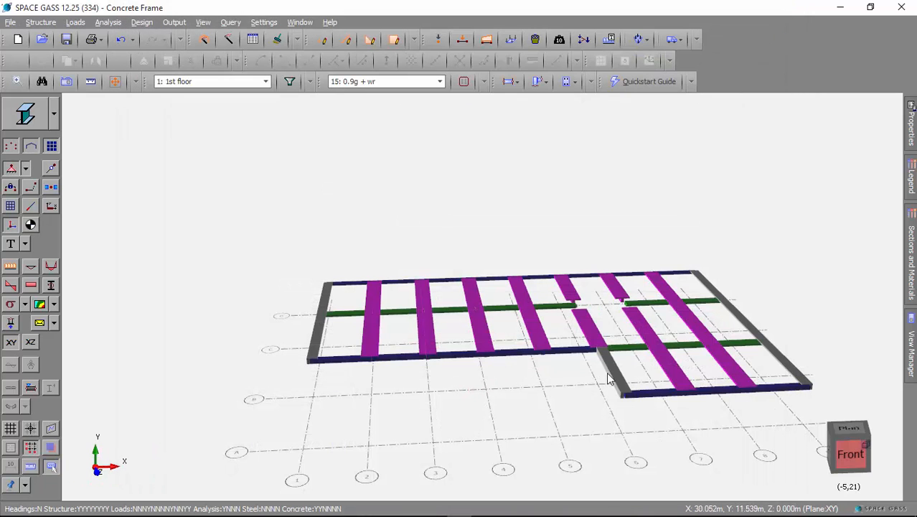
Create a concrete beam design for the five-span front edge beam from gridline 1 to 6, title it "Longit edge beam" and accept it.
{"action": "left_click", "coordinate": [342, 362]}
{"action": "left_click", "coordinate": [401, 358]}
{"action": "left_click", "coordinate": [462, 355]}
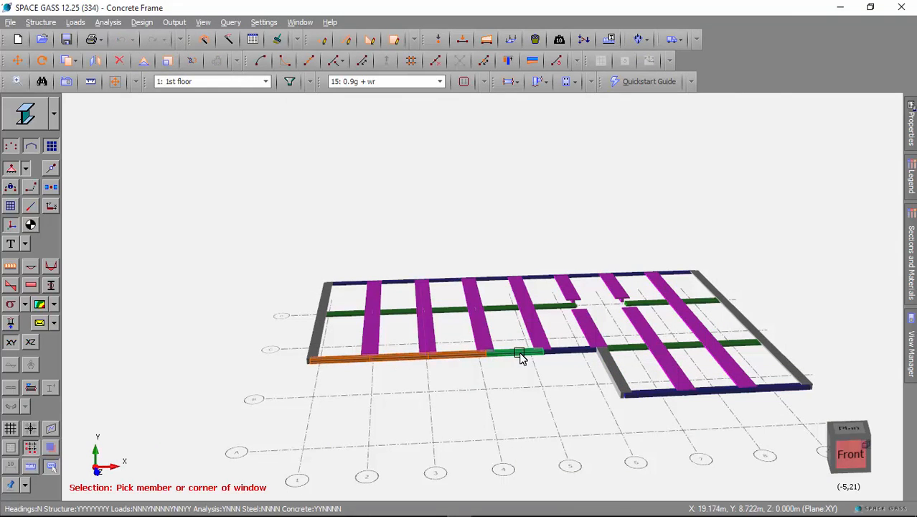
{"action": "left_click", "coordinate": [519, 354]}
{"action": "left_click", "coordinate": [578, 350]}
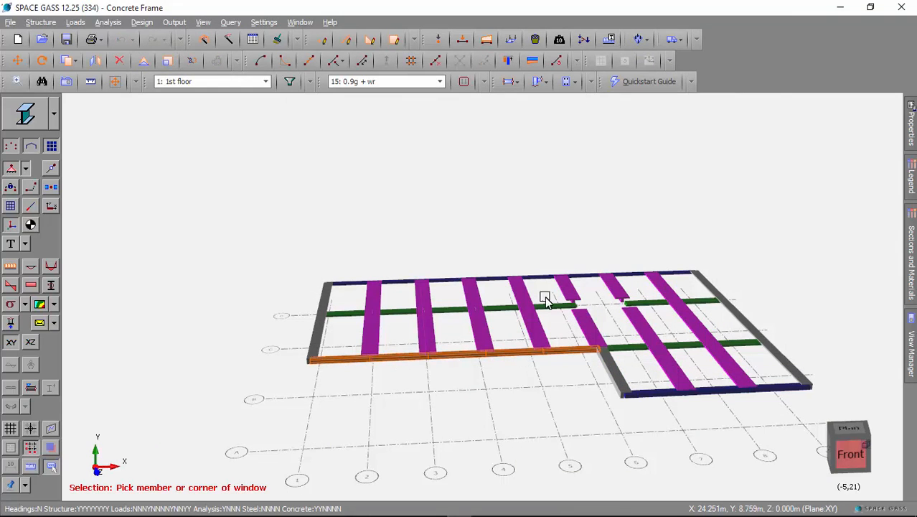
{"action": "right_click", "coordinate": [469, 150]}
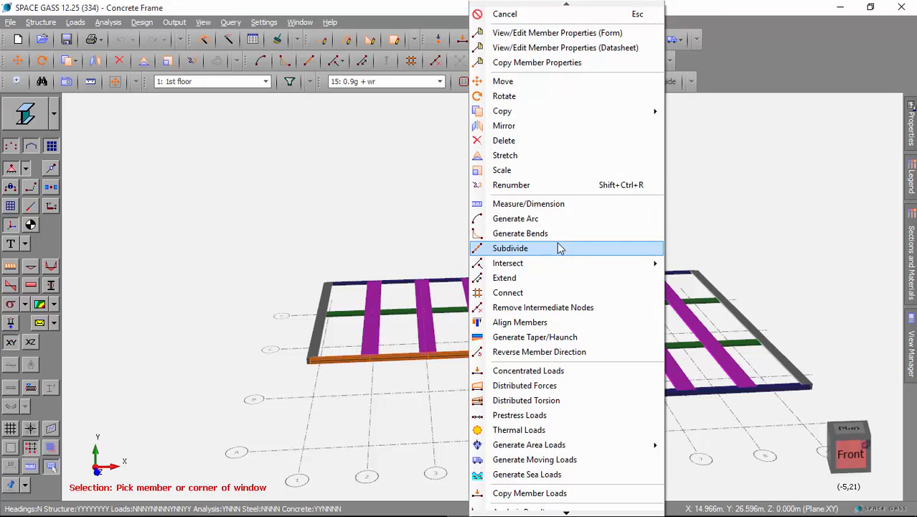
{"action": "key", "text": "Escape"}
{"action": "left_click", "coordinate": [572, 82]}
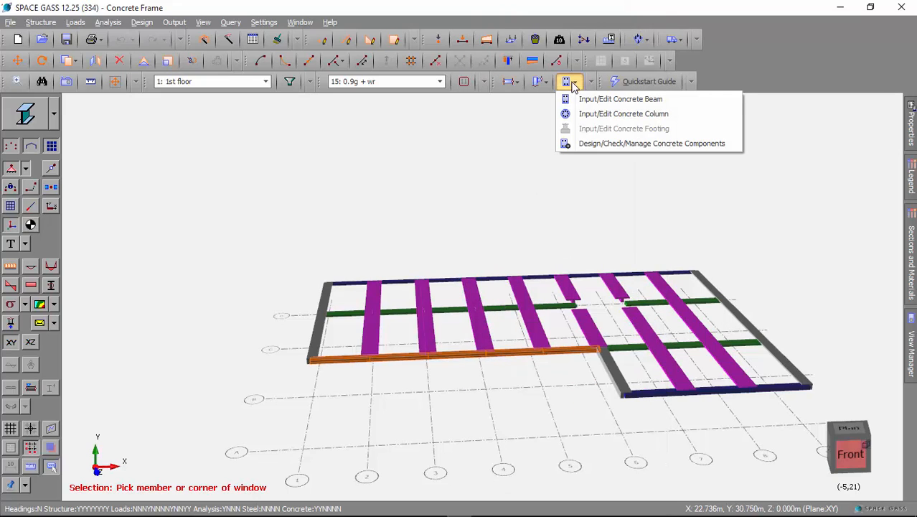
{"action": "left_click", "coordinate": [595, 100]}
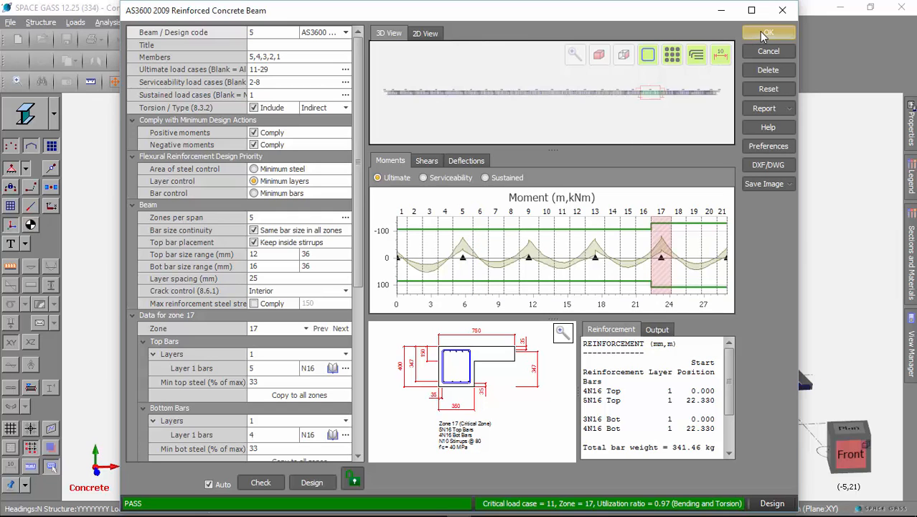
{"action": "left_click", "coordinate": [332, 48]}
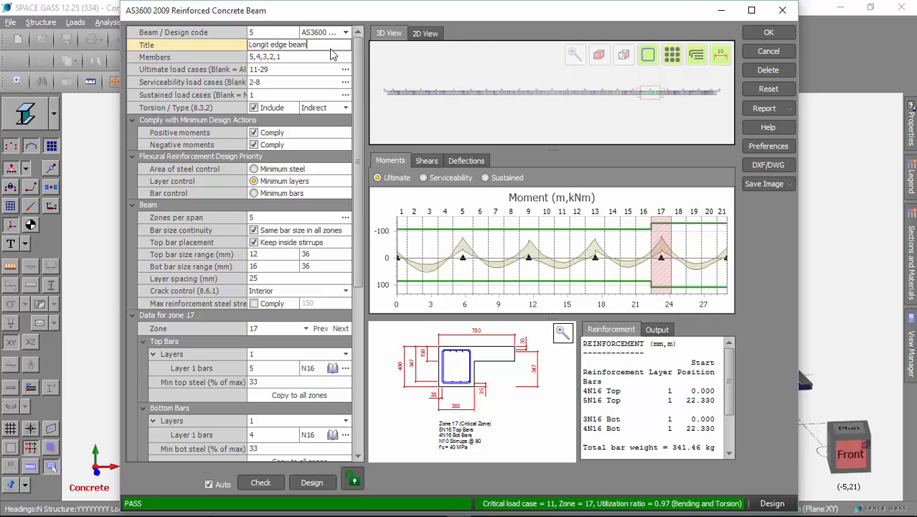
{"action": "left_click", "coordinate": [768, 32]}
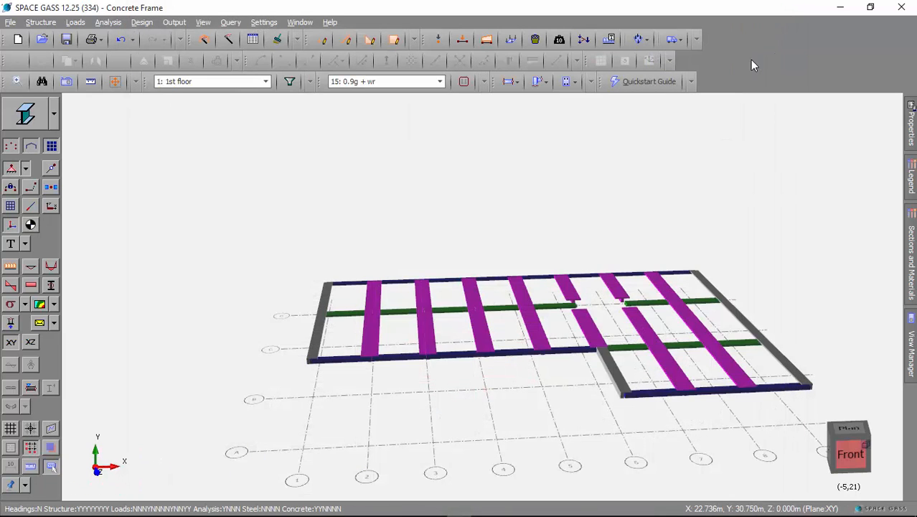
Create a concrete beam design for the five-span internal longitudinal beam from gridline 1 to 6, review its zone data and accept it.
{"action": "left_click", "coordinate": [351, 316]}
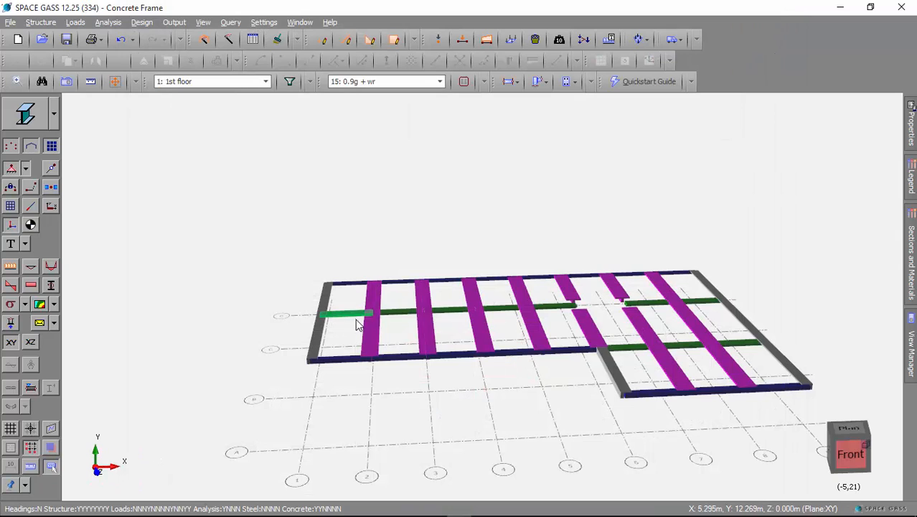
{"action": "left_click", "coordinate": [403, 311]}
{"action": "left_click", "coordinate": [447, 308]}
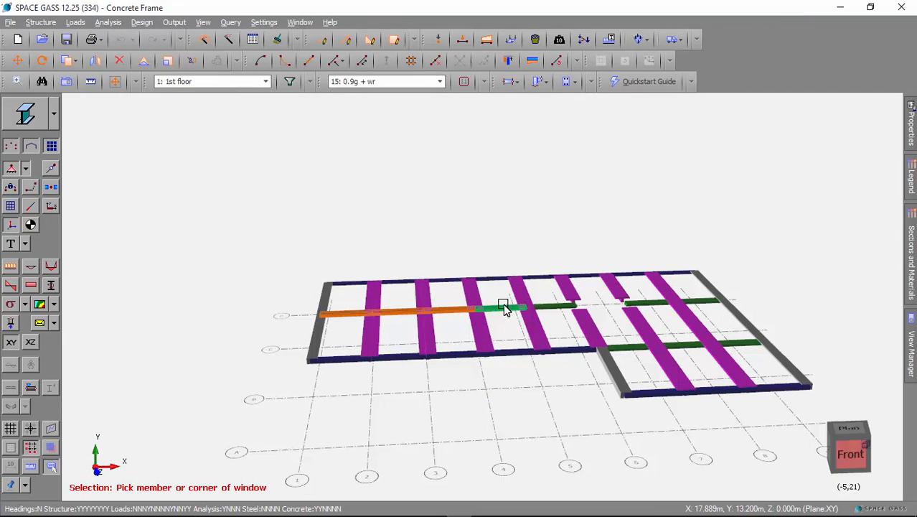
{"action": "left_click", "coordinate": [504, 308]}
{"action": "left_click", "coordinate": [549, 304]}
{"action": "right_click", "coordinate": [495, 190]}
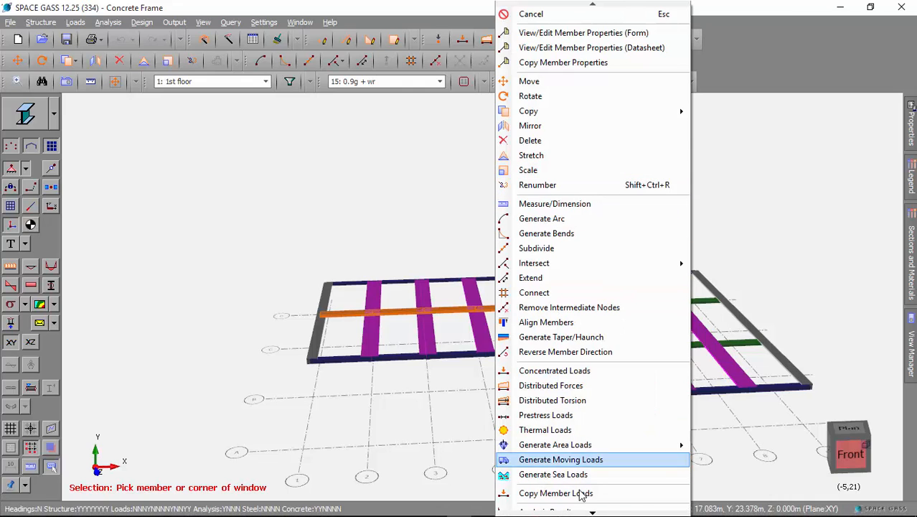
{"action": "mouse_move", "coordinate": [588, 511]}
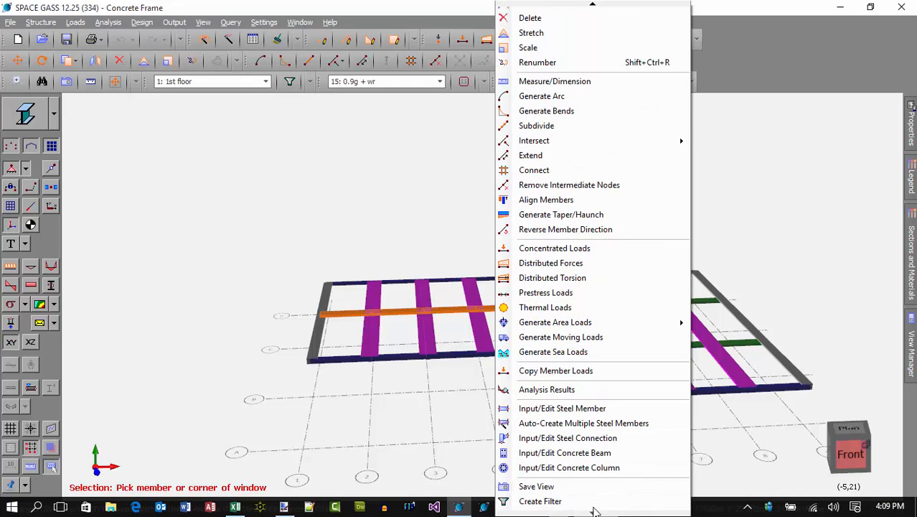
{"action": "left_click", "coordinate": [594, 451]}
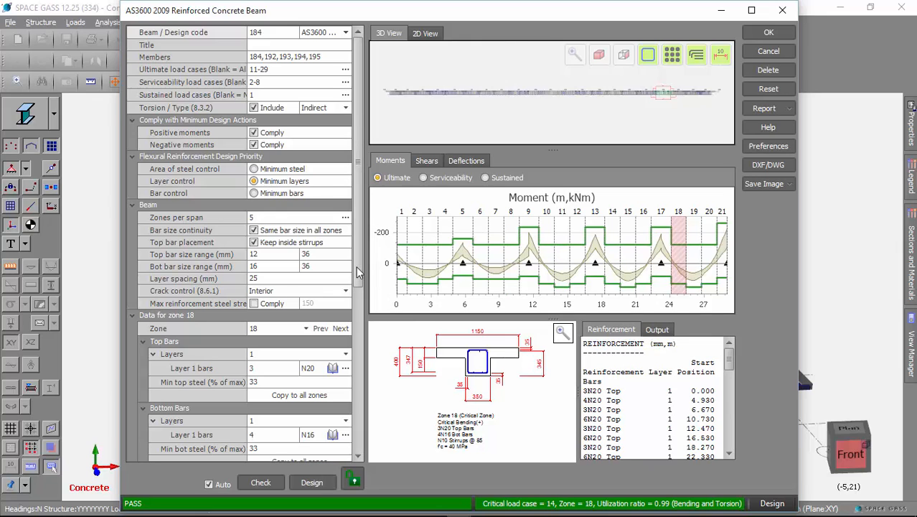
{"action": "scroll", "coordinate": [343, 242], "scroll_direction": "down", "scroll_amount": 5}
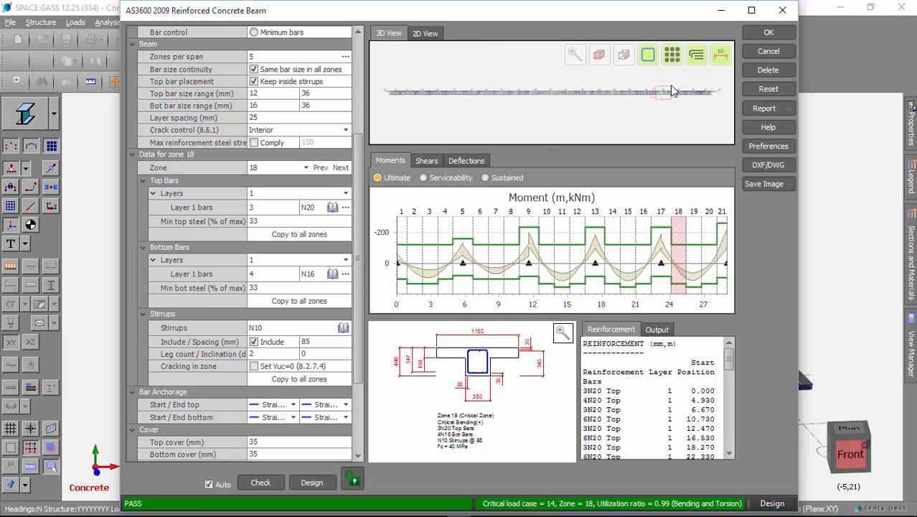
{"action": "left_click", "coordinate": [762, 33]}
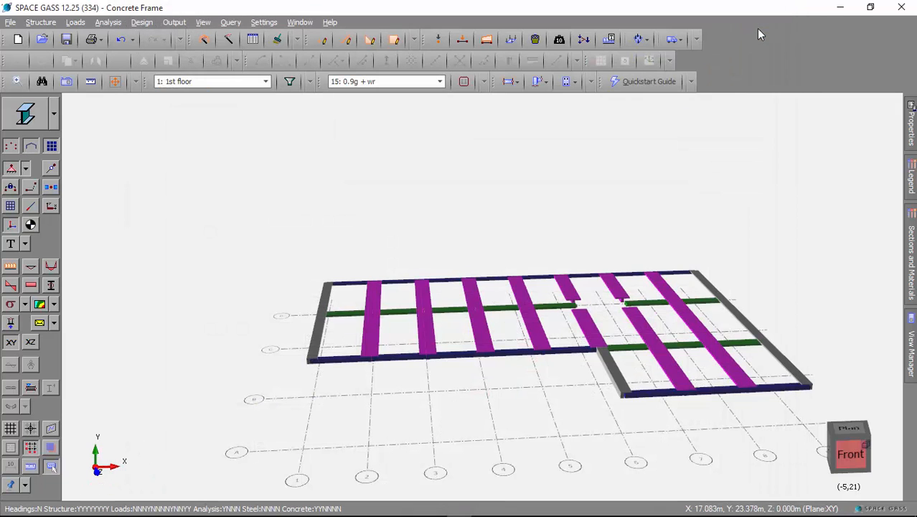
Remove the 1st floor filter to display the whole concrete frame with its ground-floor columns.
{"action": "left_click", "coordinate": [266, 82]}
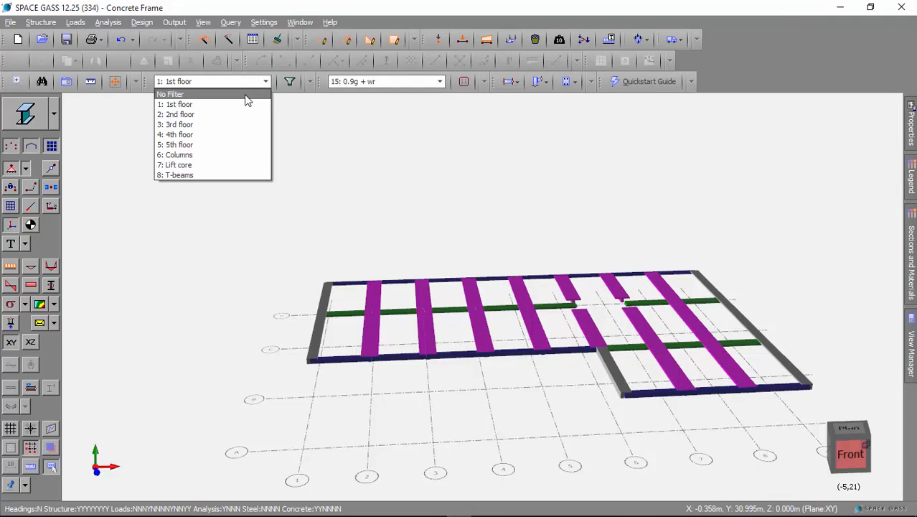
{"action": "left_click", "coordinate": [244, 94]}
{"action": "middle_click_drag", "start_coordinate": [549, 468], "coordinate": [590, 409]}
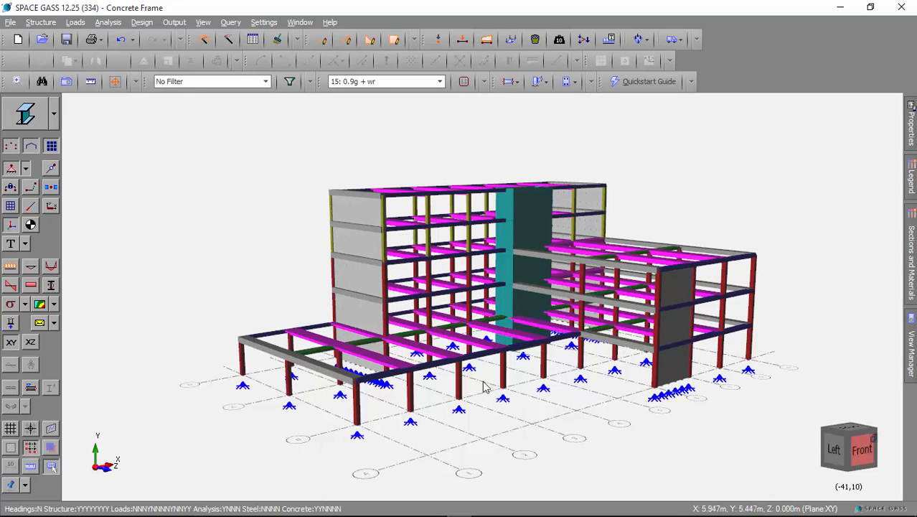
{"action": "scroll", "coordinate": [485, 385], "scroll_direction": "up", "scroll_amount": 1}
{"action": "scroll", "coordinate": [485, 385], "scroll_direction": "up", "scroll_amount": 2}
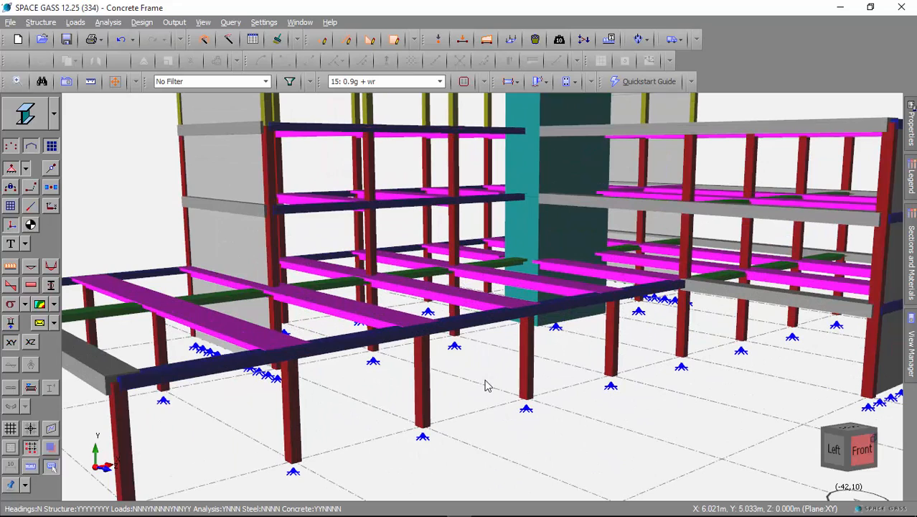
Create a concrete column design for the internal ground-floor column, member 23, title it "Column 1" and accept it.
{"action": "left_click", "coordinate": [457, 310]}
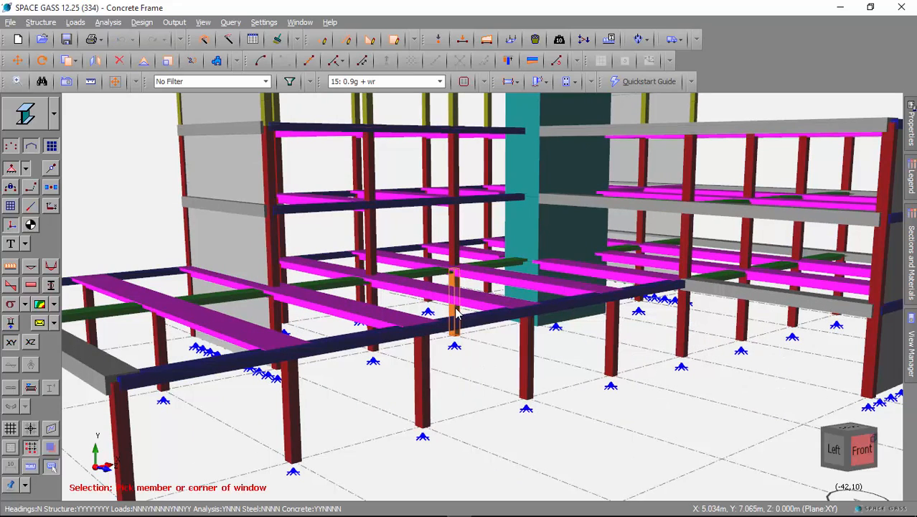
{"action": "left_click", "coordinate": [567, 81]}
{"action": "left_click", "coordinate": [610, 115]}
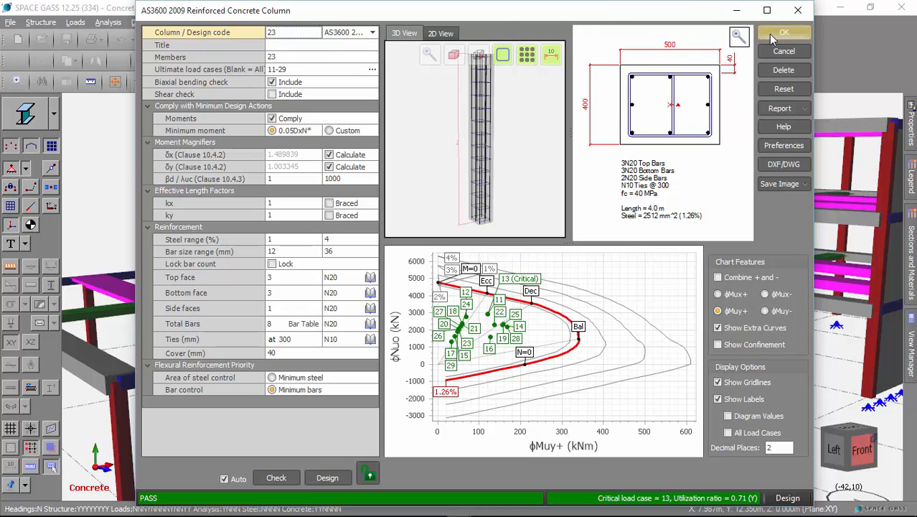
{"action": "left_click", "coordinate": [322, 48]}
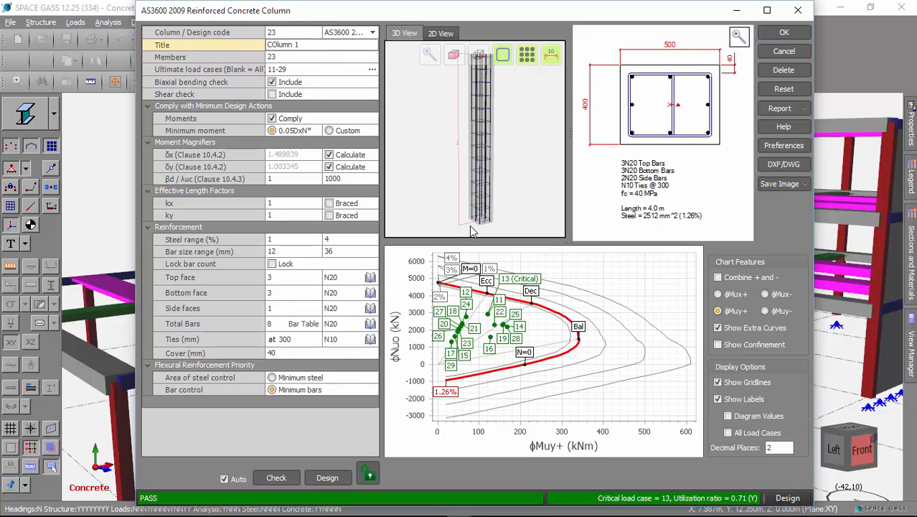
{"action": "type", "text": "o"}
{"action": "left_click", "coordinate": [780, 34]}
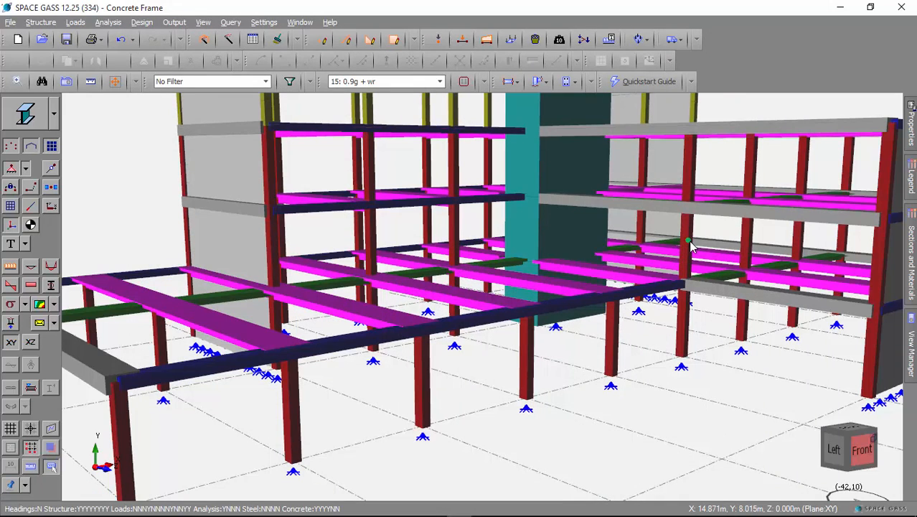
Create a concrete column design for the neighbouring ground-floor column, member 120, title it "Column 2" and accept it.
{"action": "scroll", "coordinate": [690, 255], "scroll_direction": "up", "scroll_amount": 3}
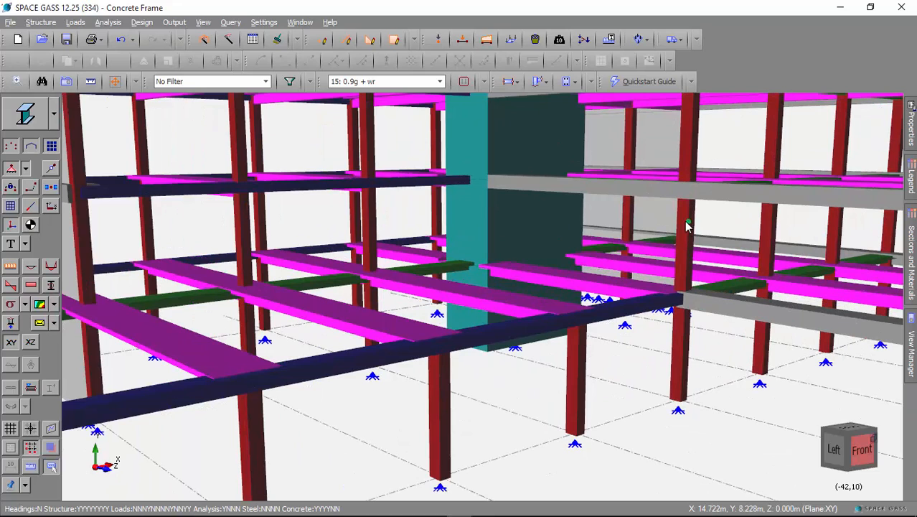
{"action": "left_click", "coordinate": [762, 339]}
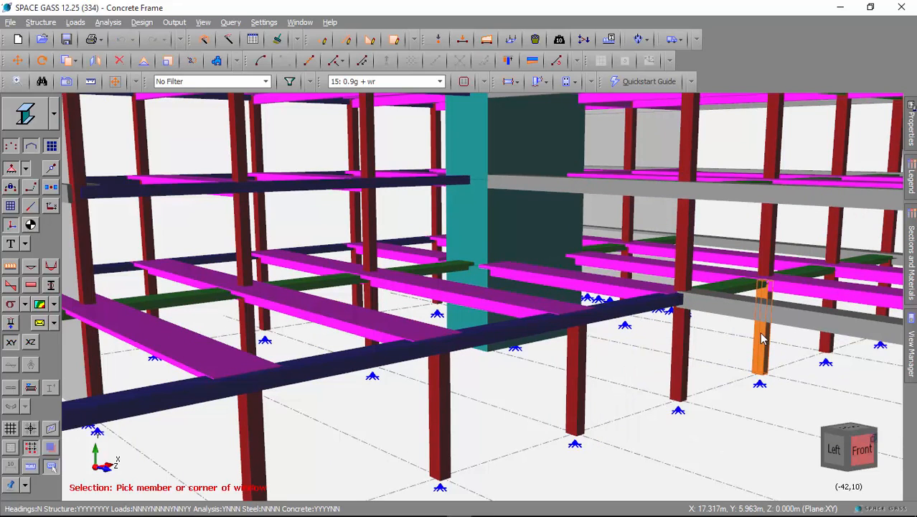
{"action": "left_click", "coordinate": [568, 81]}
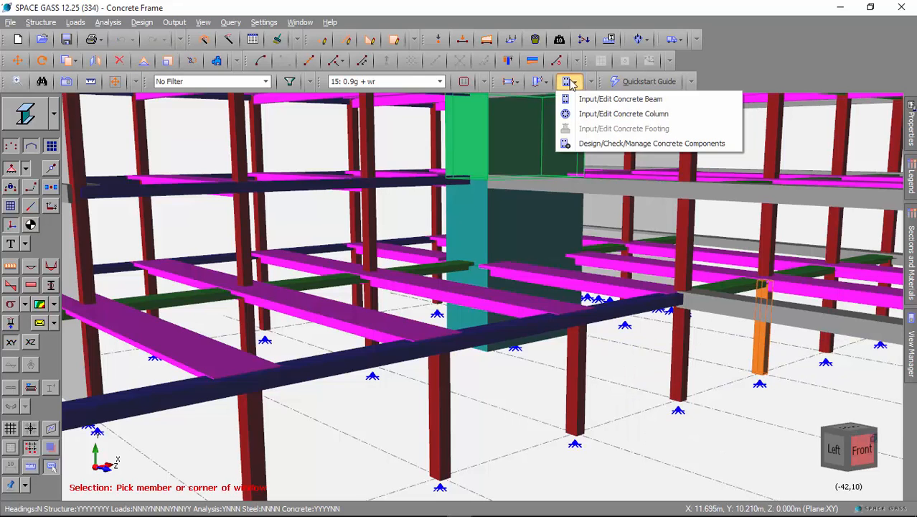
{"action": "left_click", "coordinate": [600, 115]}
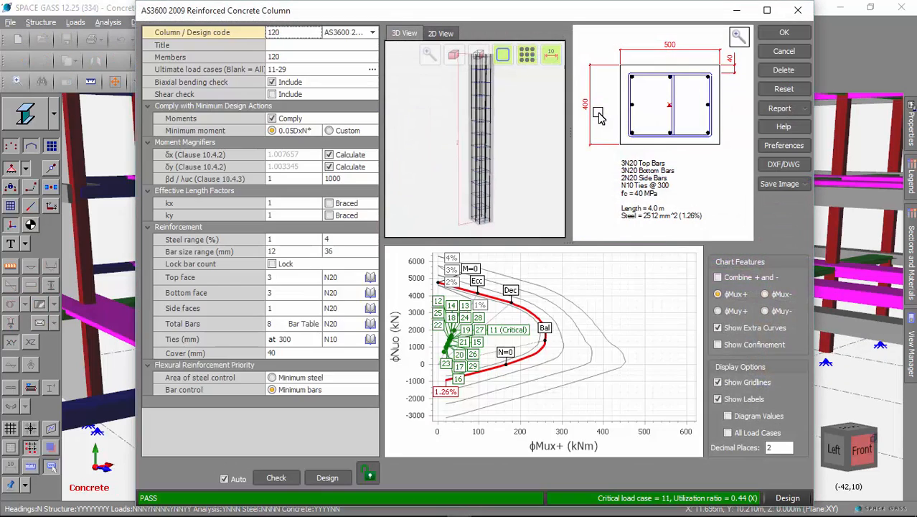
{"action": "left_click", "coordinate": [324, 44]}
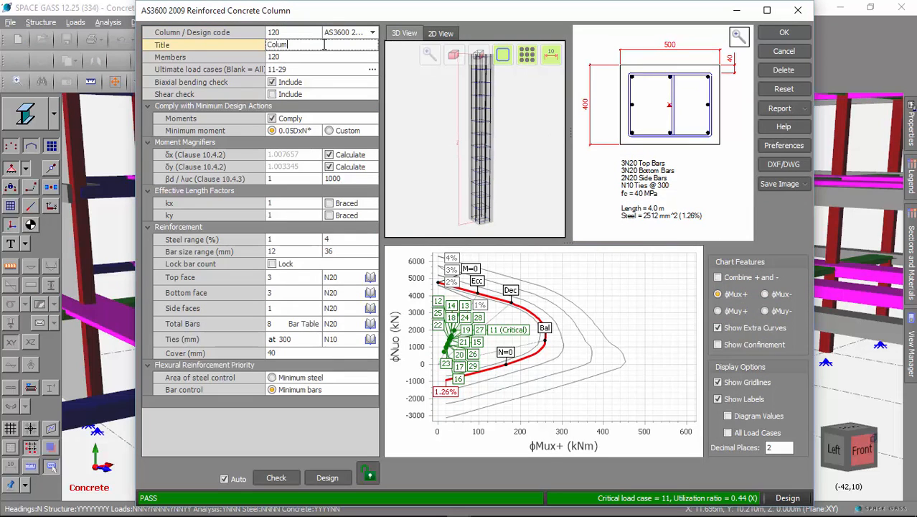
{"action": "left_click", "coordinate": [784, 33]}
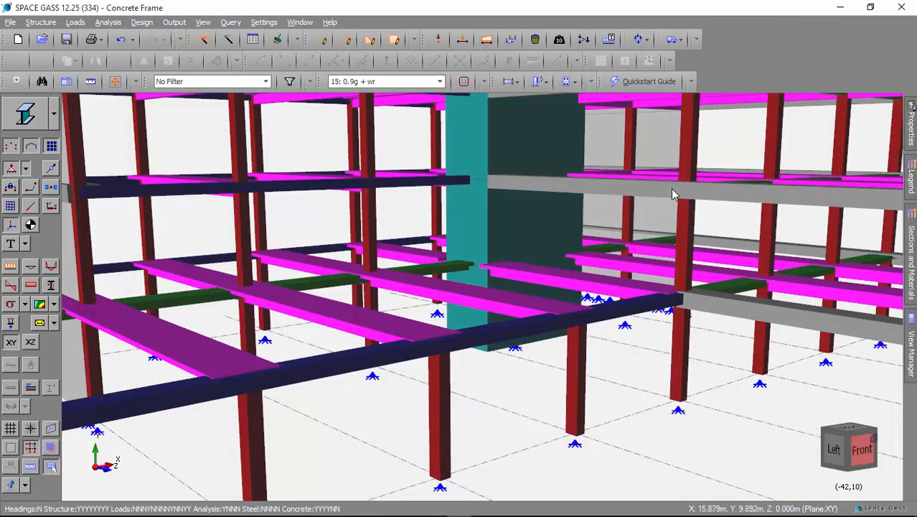
Review the beam designs in the concrete component manager, including the full design data of the "1st floor, G3" beam.
{"action": "scroll", "coordinate": [505, 236], "scroll_direction": "down", "scroll_amount": 2}
{"action": "scroll", "coordinate": [506, 237], "scroll_direction": "down", "scroll_amount": 1}
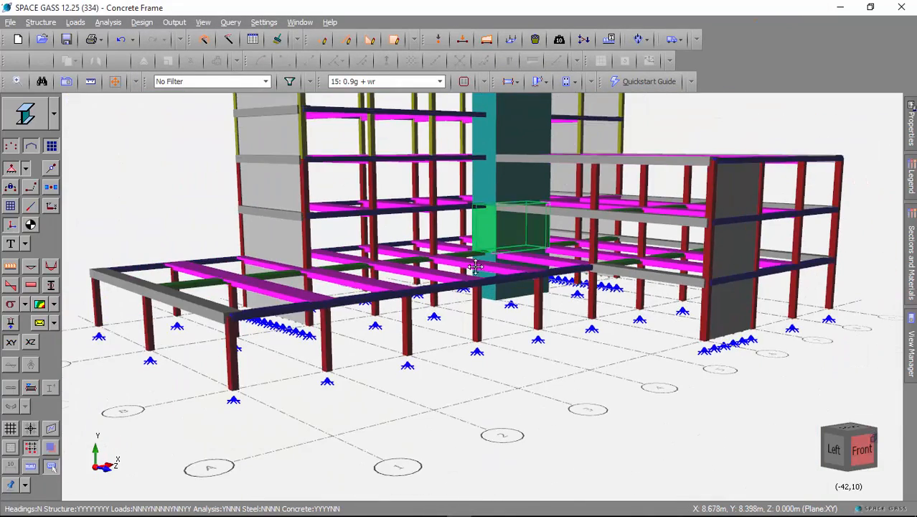
{"action": "middle_click_drag", "start_coordinate": [476, 236], "coordinate": [480, 317]}
{"action": "scroll", "coordinate": [493, 291], "scroll_direction": "down", "scroll_amount": 2}
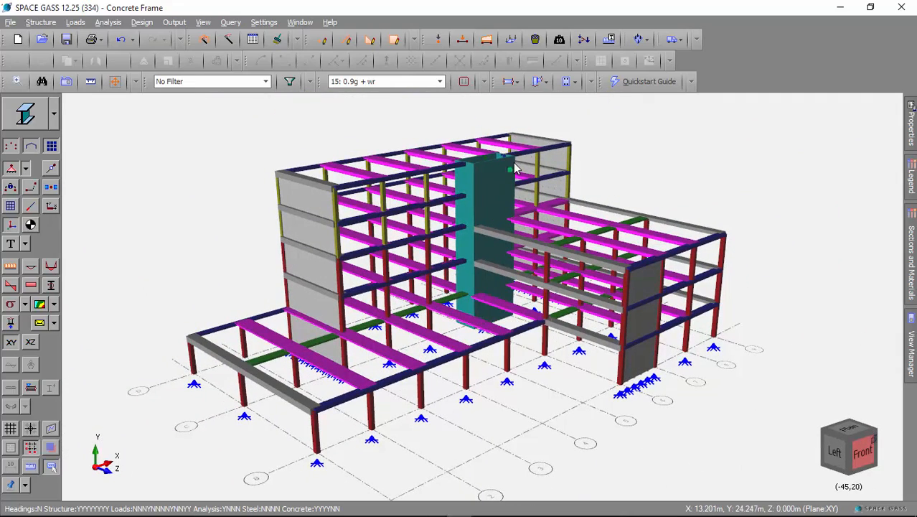
{"action": "left_click", "coordinate": [571, 82]}
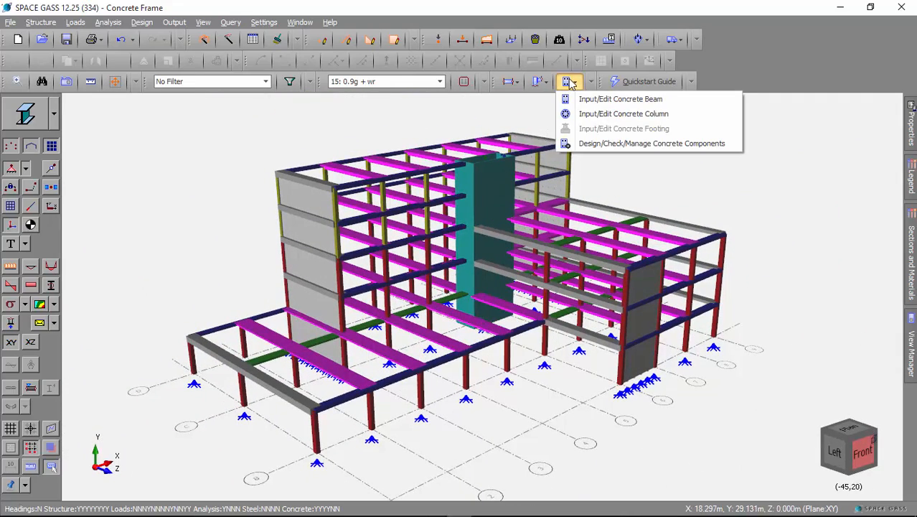
{"action": "left_click", "coordinate": [615, 145]}
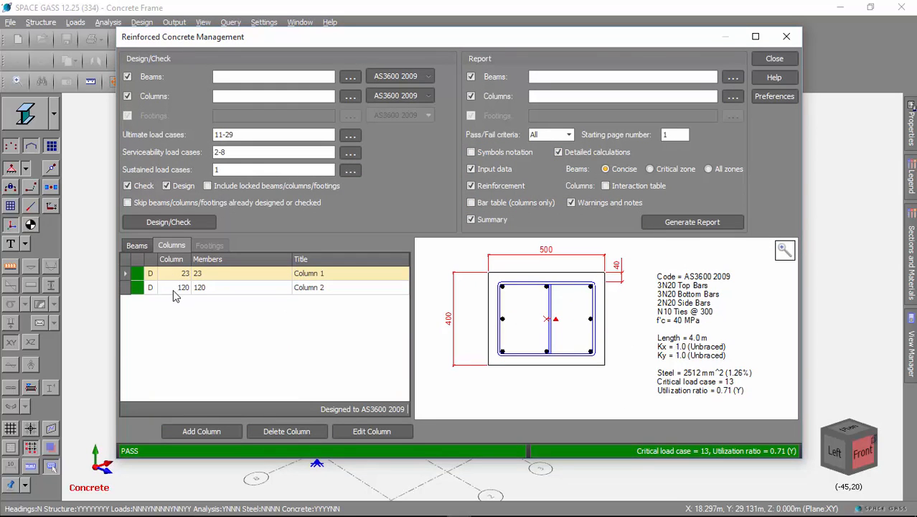
{"action": "left_click", "coordinate": [138, 246]}
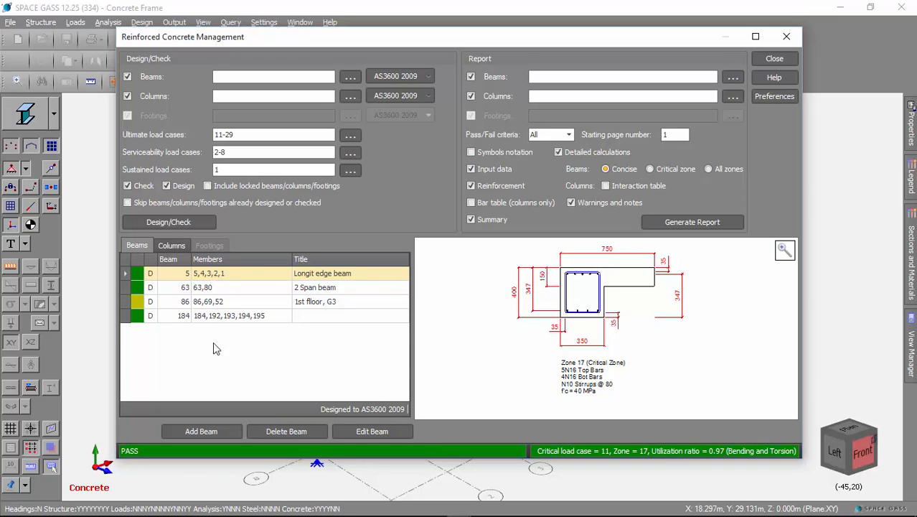
{"action": "double_click", "coordinate": [230, 305]}
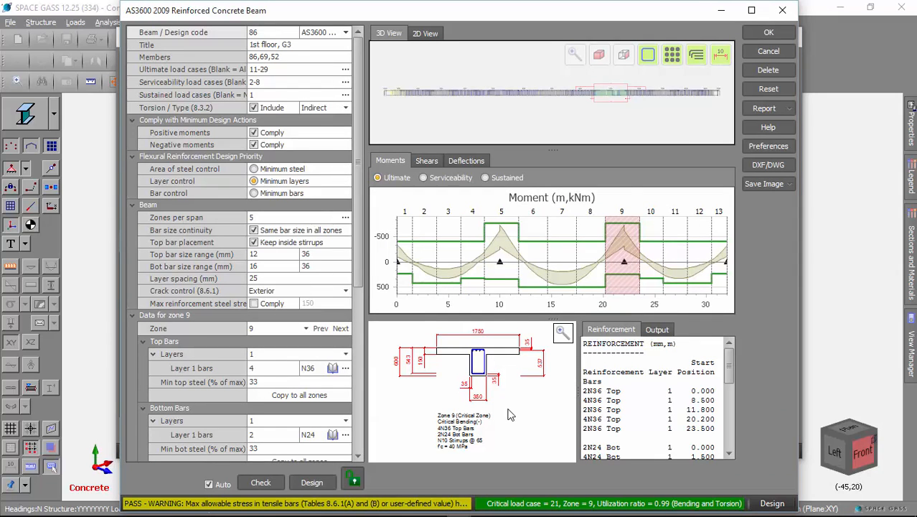
{"action": "left_click", "coordinate": [762, 34]}
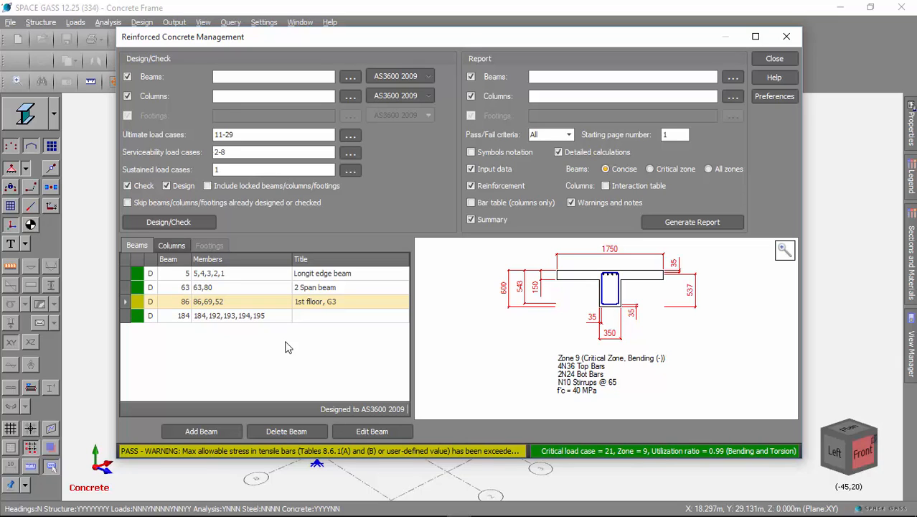
{"action": "left_click", "coordinate": [262, 275]}
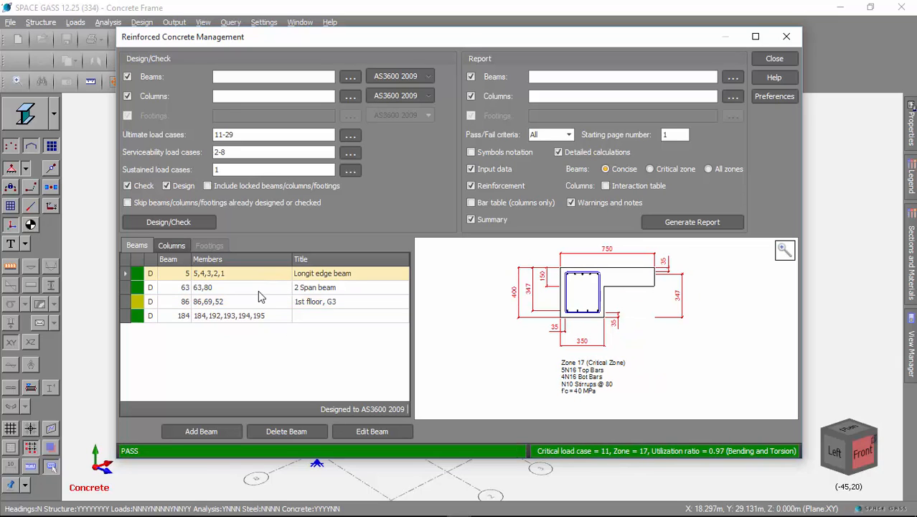
{"action": "left_click", "coordinate": [257, 289]}
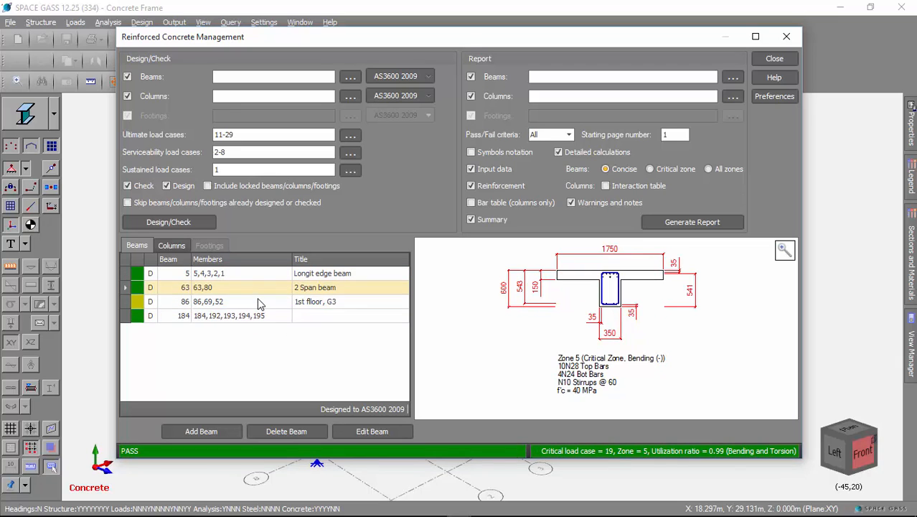
{"action": "left_click", "coordinate": [258, 301]}
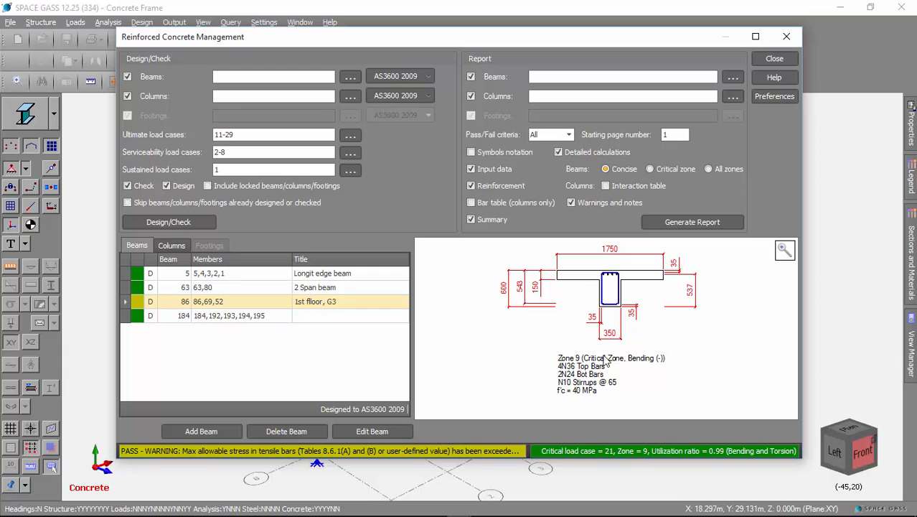
Review both column designs and the full design data of Column 1, and close the concrete component manager.
{"action": "left_click", "coordinate": [172, 245]}
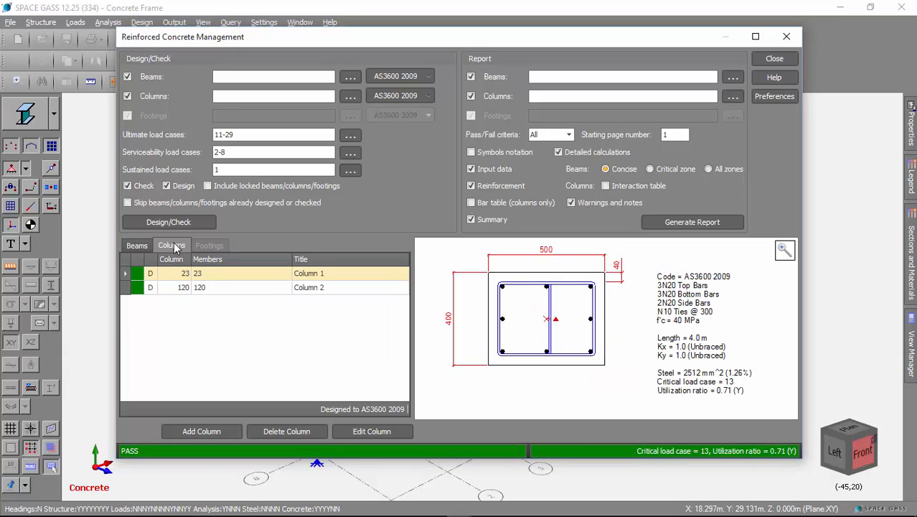
{"action": "left_click", "coordinate": [221, 288]}
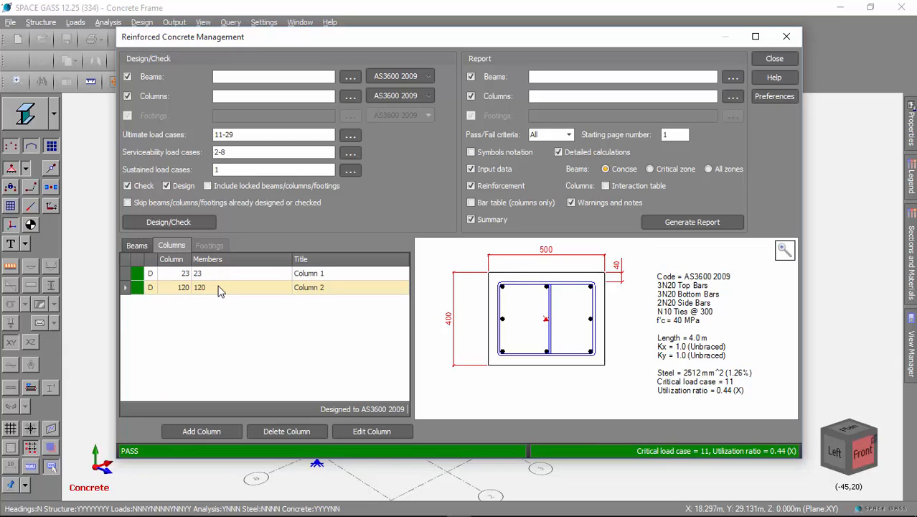
{"action": "left_click", "coordinate": [225, 274]}
{"action": "double_click", "coordinate": [225, 273]}
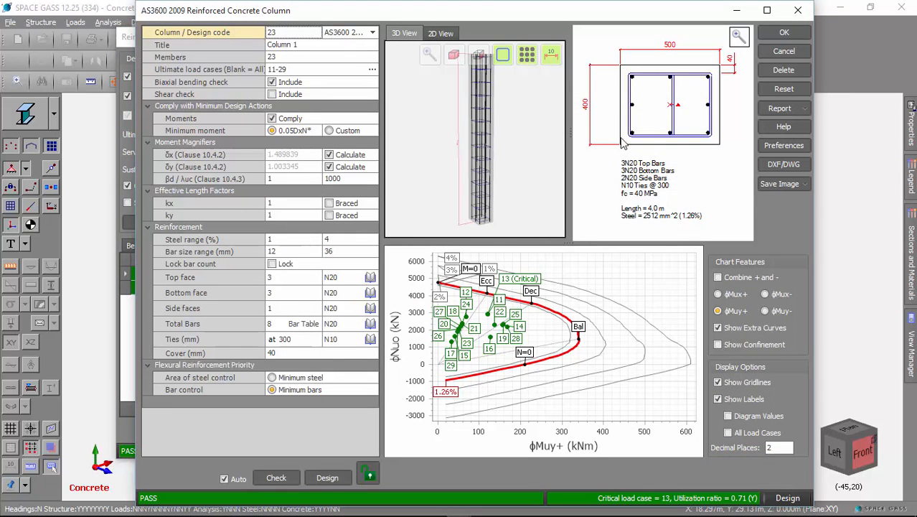
{"action": "left_click", "coordinate": [779, 52]}
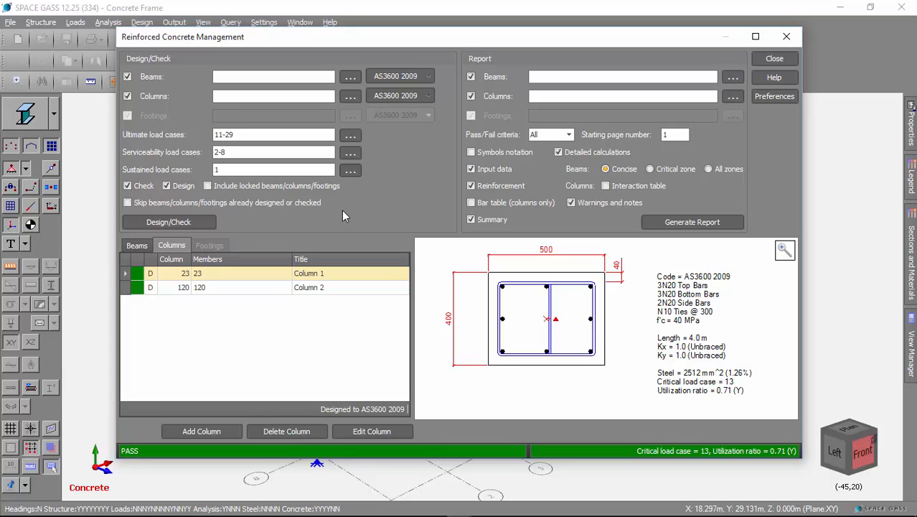
{"action": "left_click", "coordinate": [774, 59]}
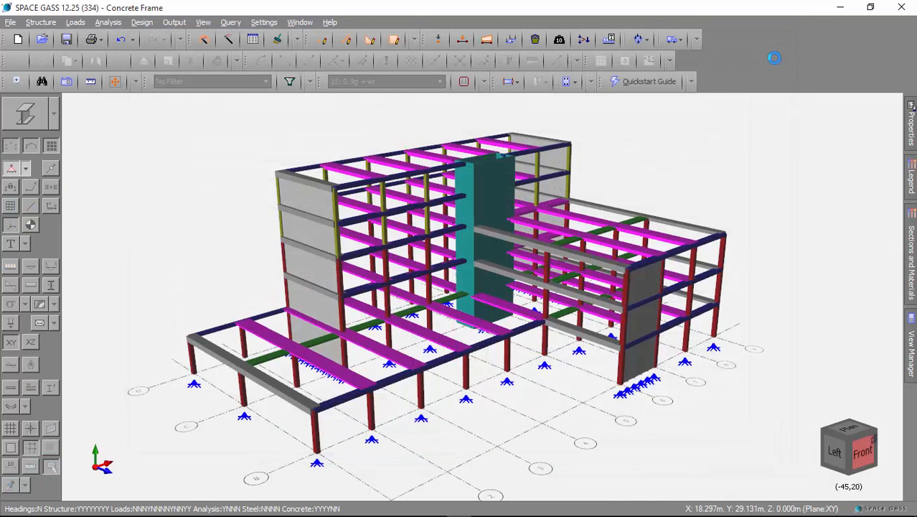
Run a non-linear static analysis of the frame for all load cases using the Paradise solver and small-displacement theory.
{"action": "left_click", "coordinate": [115, 22]}
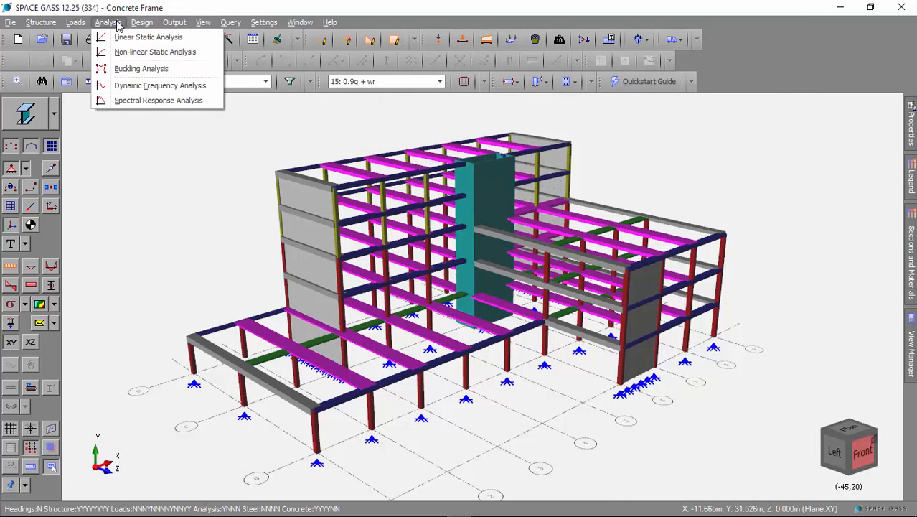
{"action": "left_click", "coordinate": [139, 53]}
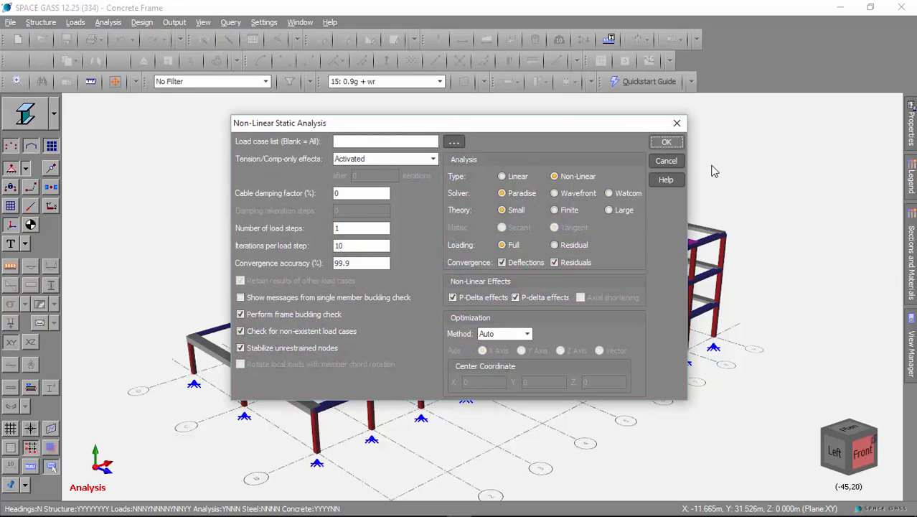
{"action": "left_click", "coordinate": [674, 145]}
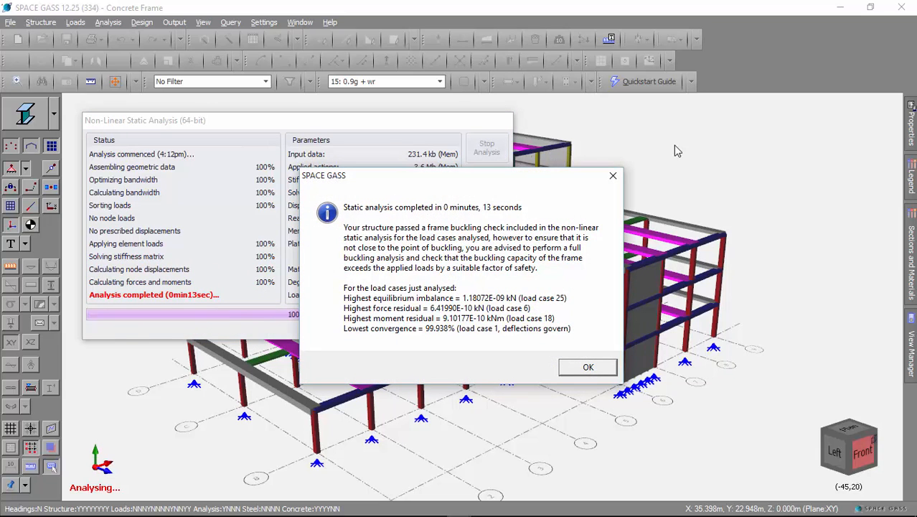
{"action": "left_click", "coordinate": [588, 366]}
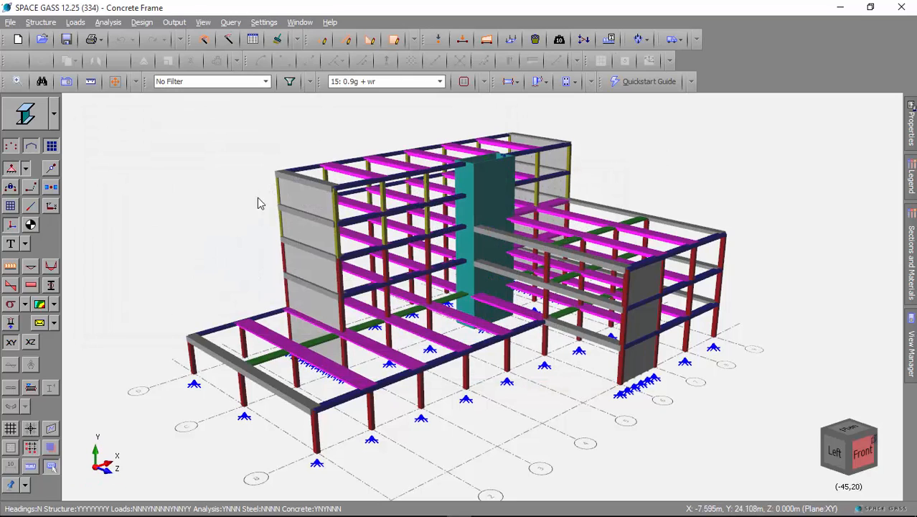
Review the beam, column and ultimate load case selections in the concrete component manager and batch design and check all beams and columns.
{"action": "left_click", "coordinate": [573, 82]}
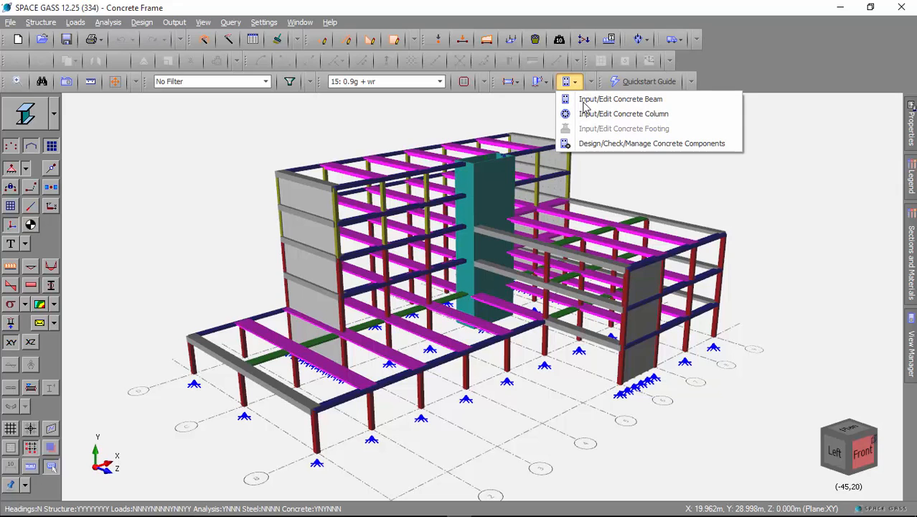
{"action": "left_click", "coordinate": [613, 143]}
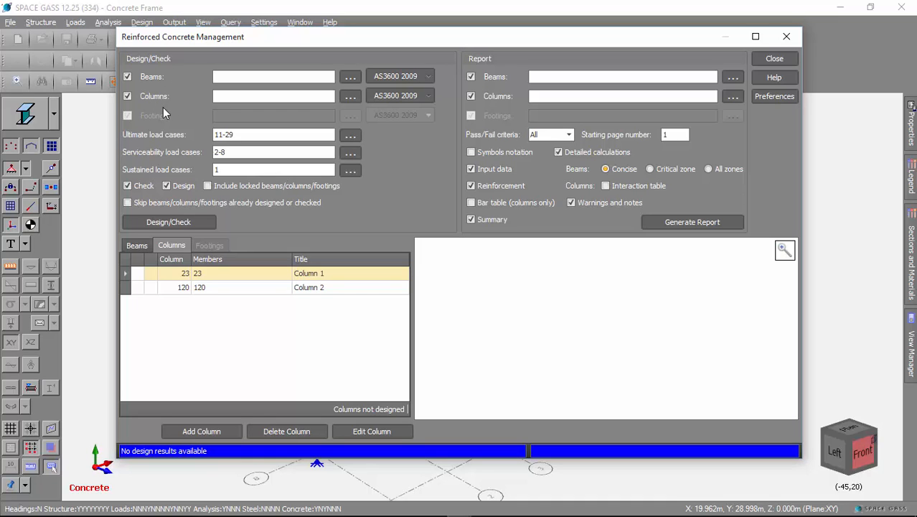
{"action": "left_click", "coordinate": [348, 79]}
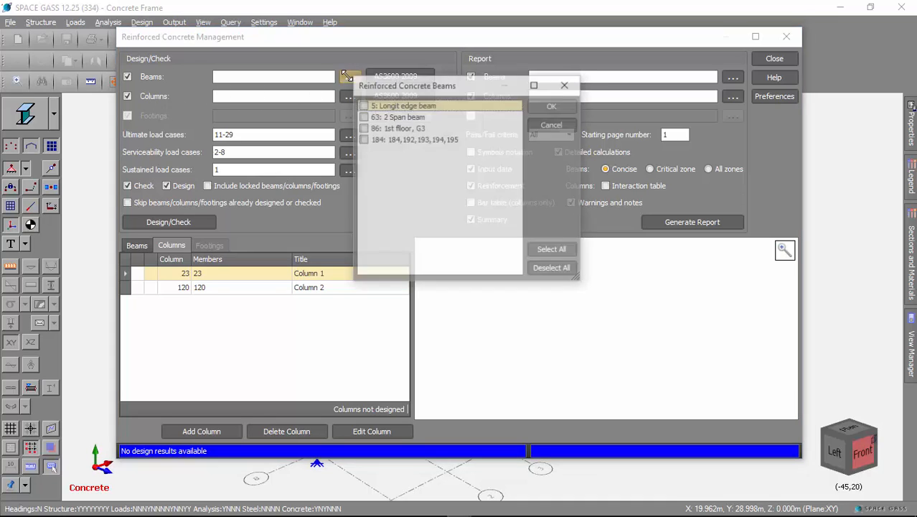
{"action": "left_click", "coordinate": [375, 128]}
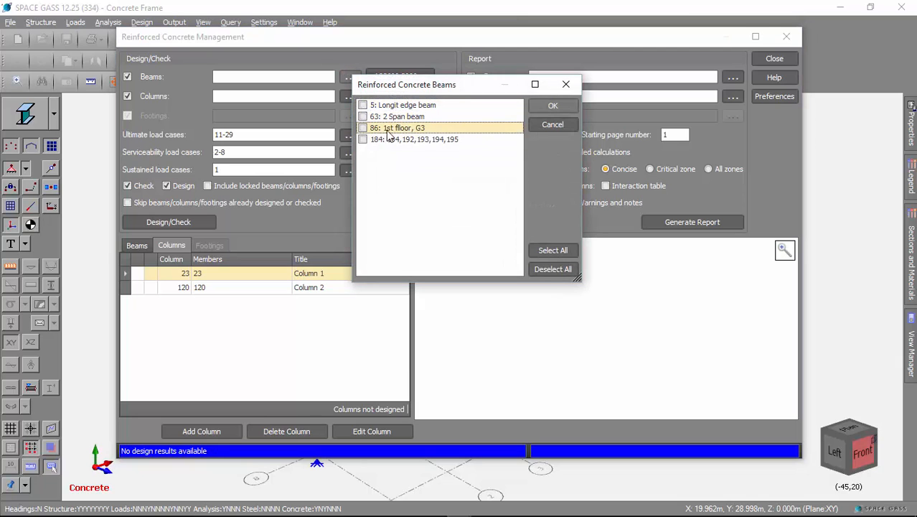
{"action": "left_click", "coordinate": [552, 125]}
{"action": "left_click", "coordinate": [357, 99]}
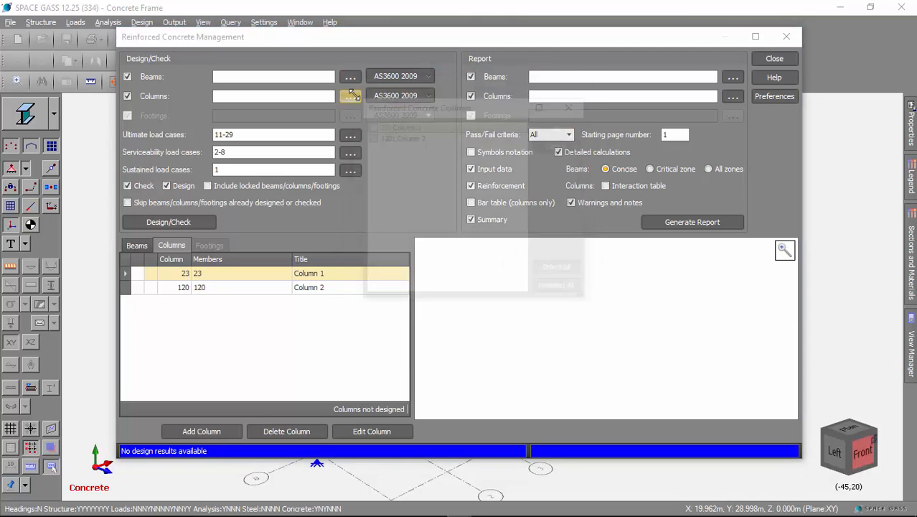
{"action": "left_click", "coordinate": [559, 147]}
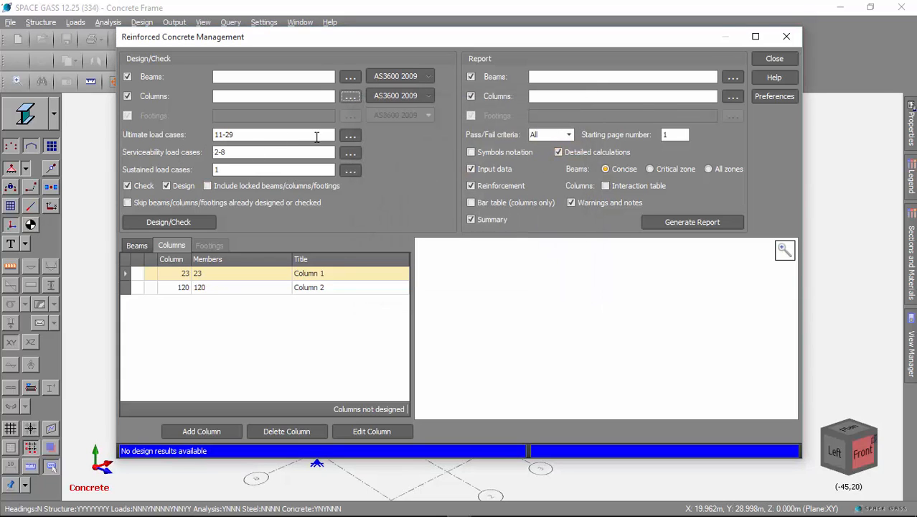
{"action": "left_click", "coordinate": [350, 136]}
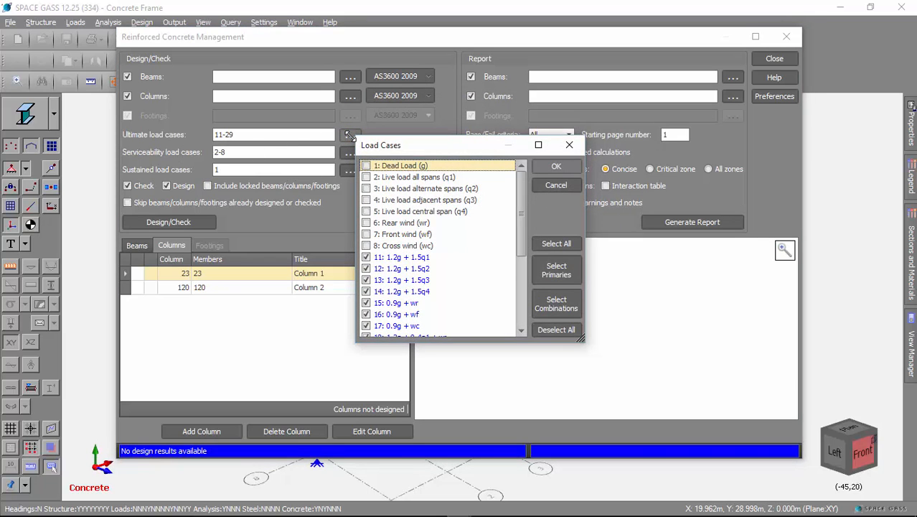
{"action": "left_click", "coordinate": [573, 185]}
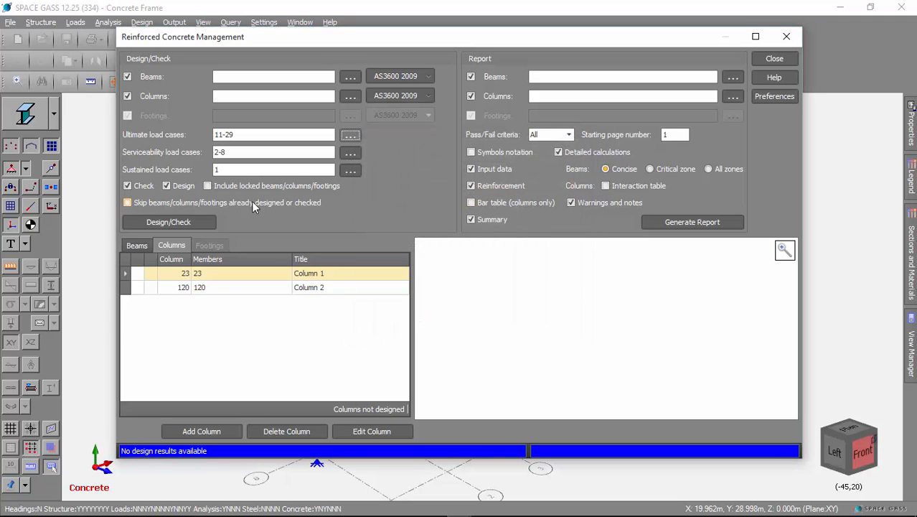
{"action": "left_click", "coordinate": [176, 222]}
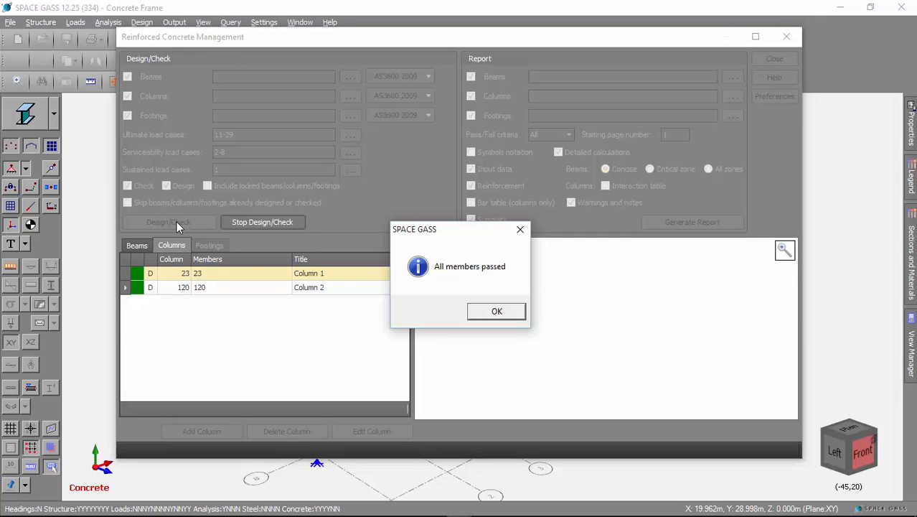
{"action": "left_click", "coordinate": [479, 313]}
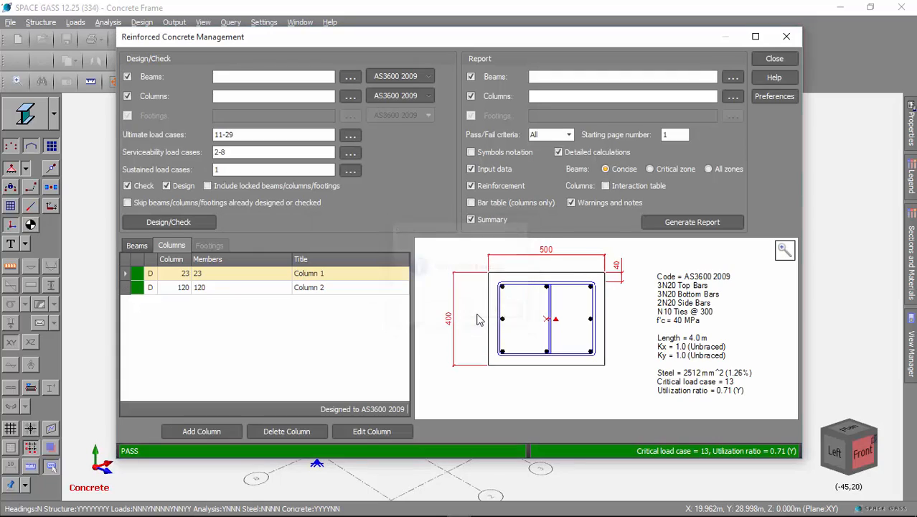
Review the batch design results of Column 2 and Column 1, and of the "2 Span beam".
{"action": "left_click", "coordinate": [248, 291]}
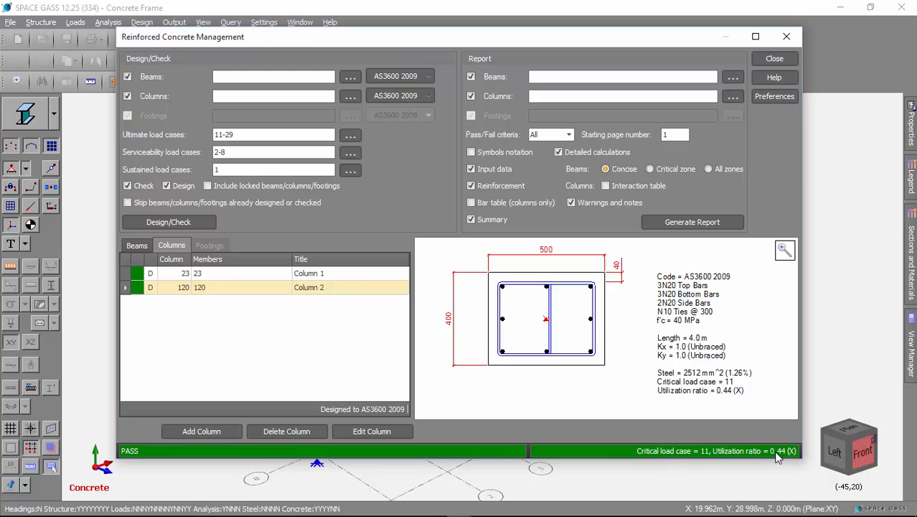
{"action": "left_click", "coordinate": [234, 276]}
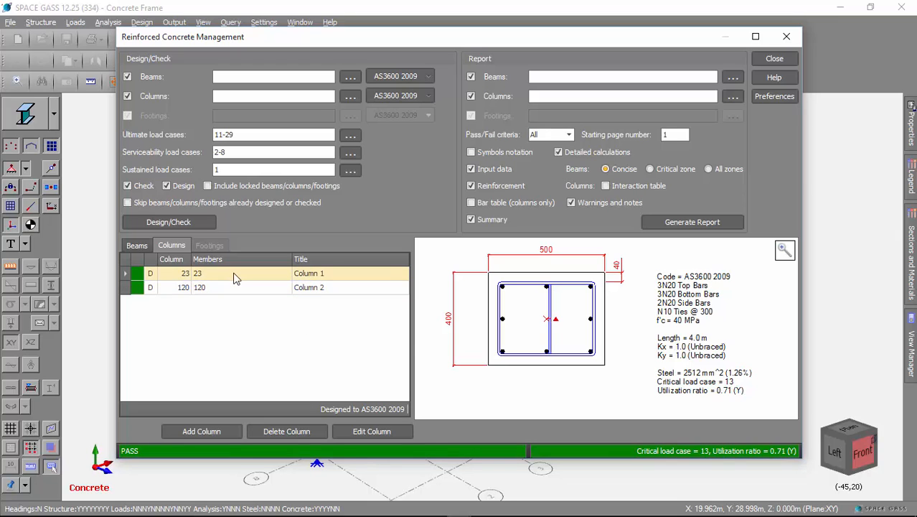
{"action": "left_click", "coordinate": [137, 246]}
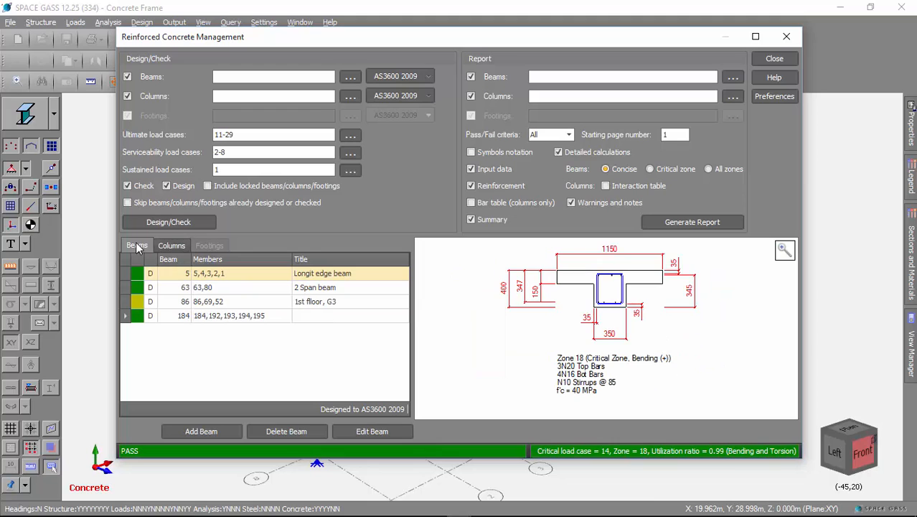
{"action": "left_click", "coordinate": [228, 289]}
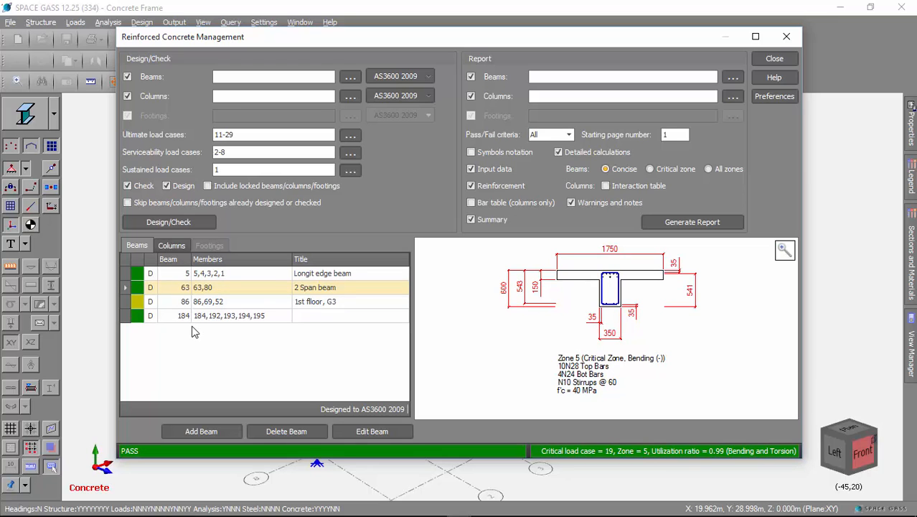
Select all beams in the list and examine the export and import formats offered for them, without choosing one.
{"action": "left_click", "coordinate": [123, 266]}
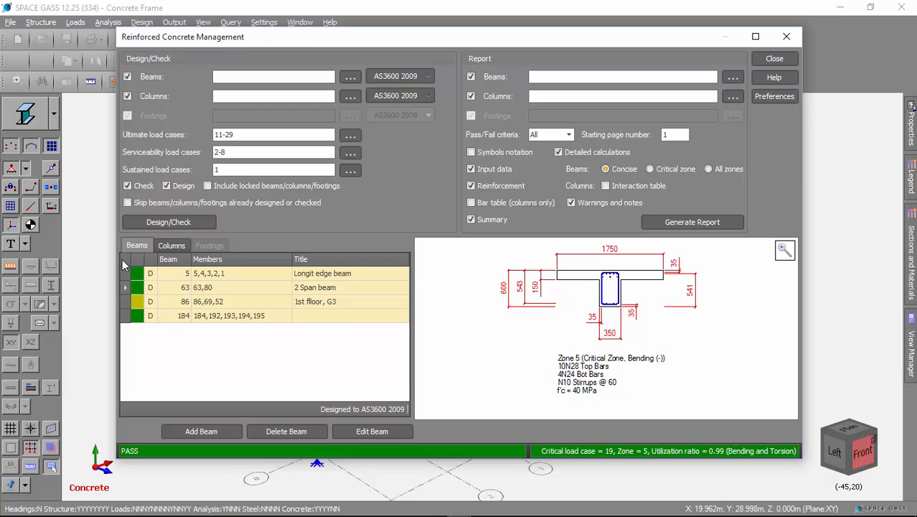
{"action": "right_click", "coordinate": [225, 287]}
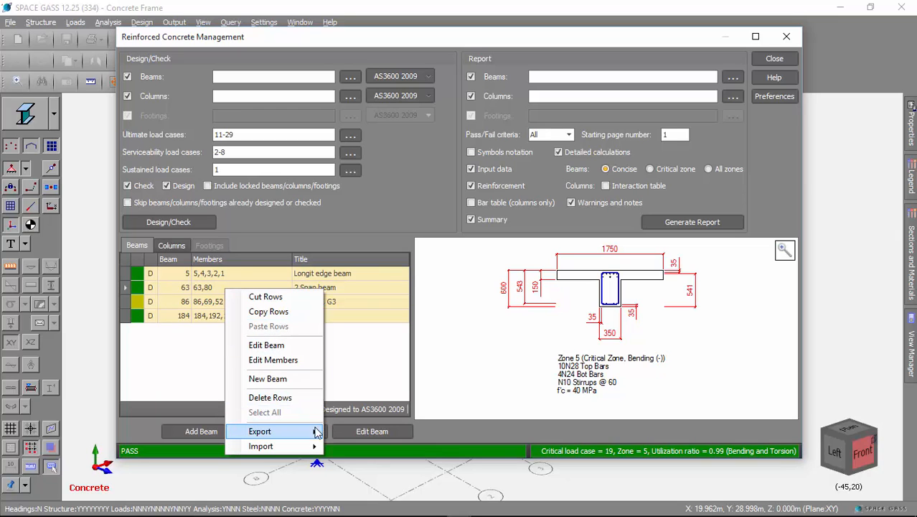
{"action": "mouse_move", "coordinate": [314, 433]}
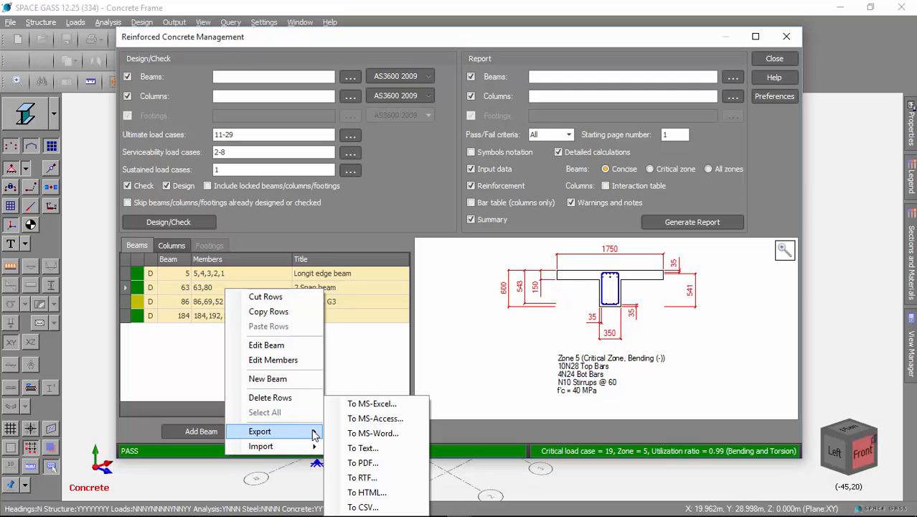
{"action": "mouse_move", "coordinate": [304, 450]}
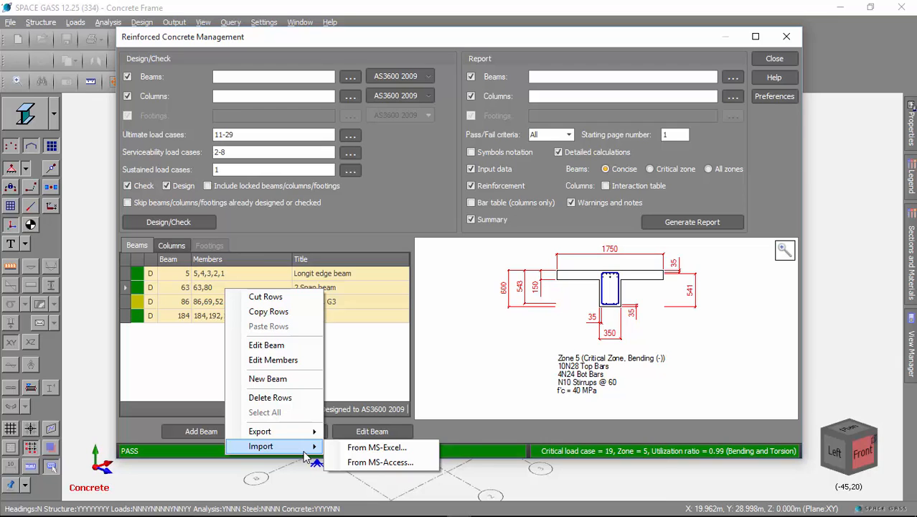
{"action": "left_click", "coordinate": [384, 351]}
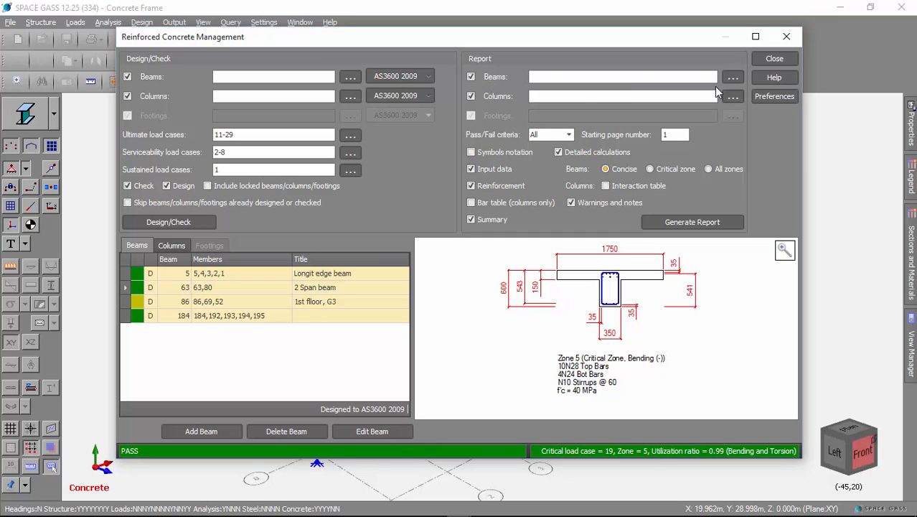
Check the report's beam selection, leave it unrestricted, and generate the report for all beams and columns with concise beam calculations.
{"action": "left_click", "coordinate": [733, 78]}
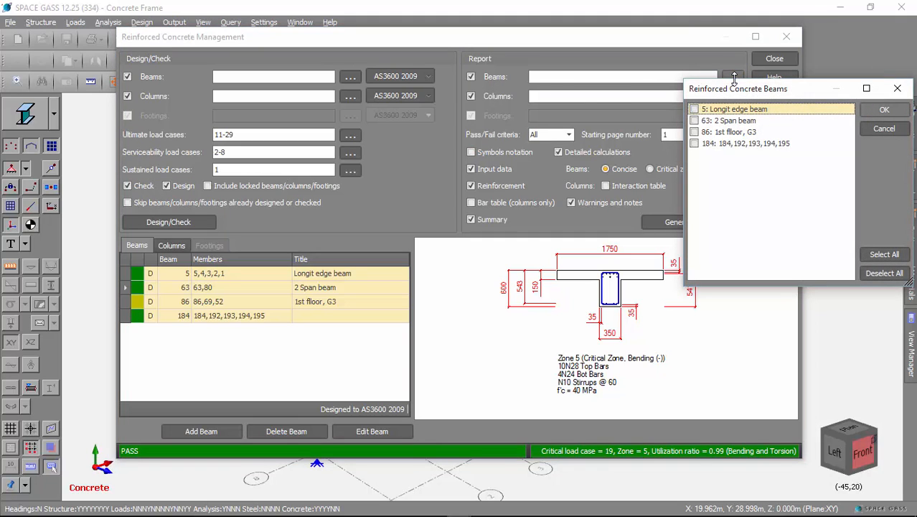
{"action": "left_click", "coordinate": [868, 127]}
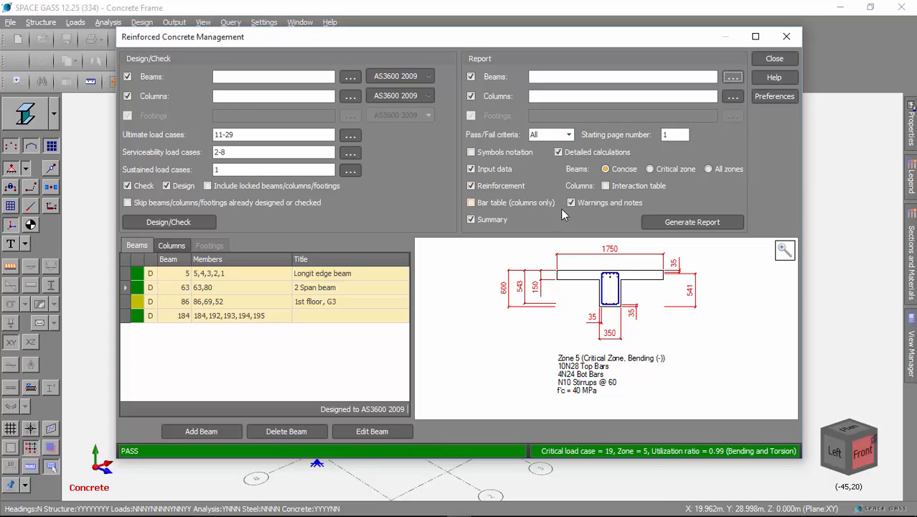
{"action": "left_click", "coordinate": [700, 223]}
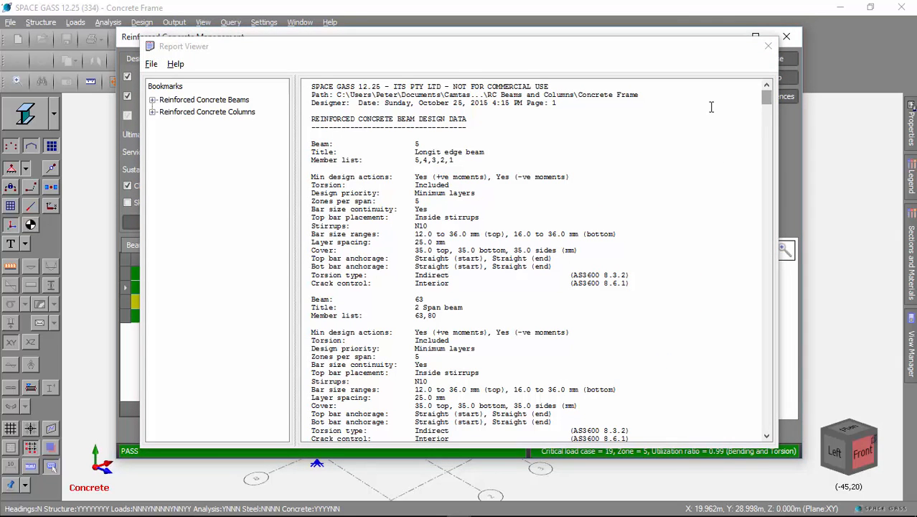
Review the reinforcement of Beam 63 and Beam 184 and the detailed calculations of Beam 86 in the report.
{"action": "left_click", "coordinate": [152, 101]}
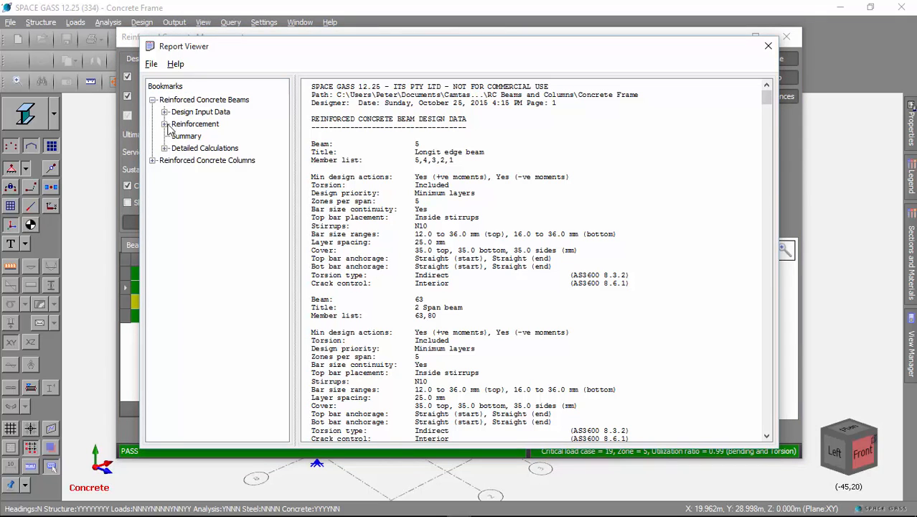
{"action": "left_click", "coordinate": [164, 124]}
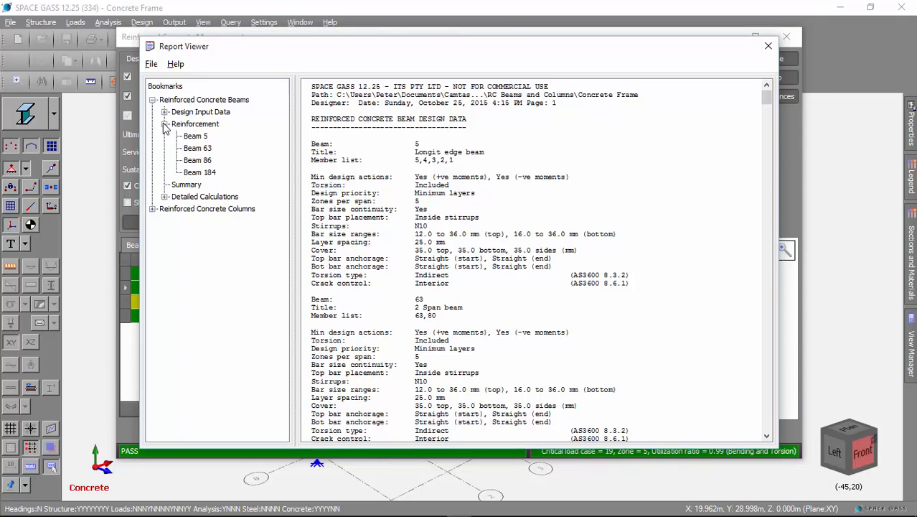
{"action": "left_click", "coordinate": [202, 149]}
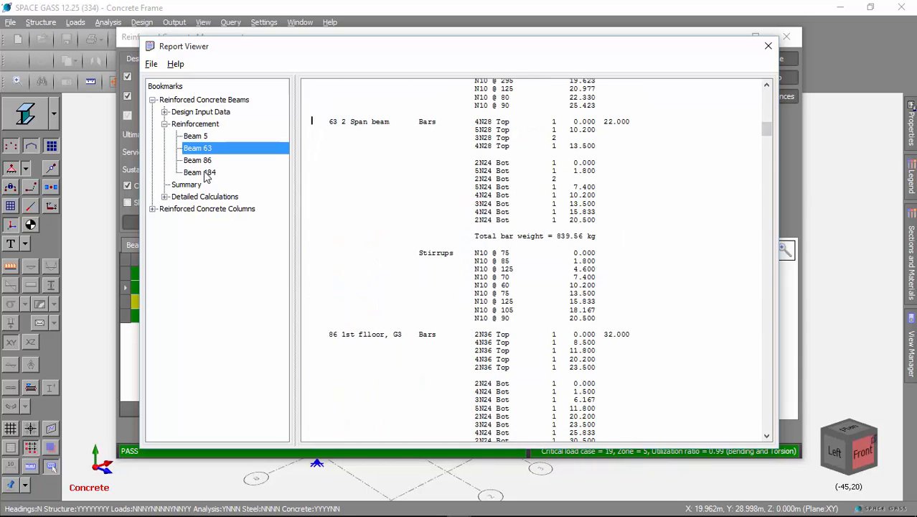
{"action": "left_click", "coordinate": [206, 173]}
{"action": "left_click", "coordinate": [164, 196]}
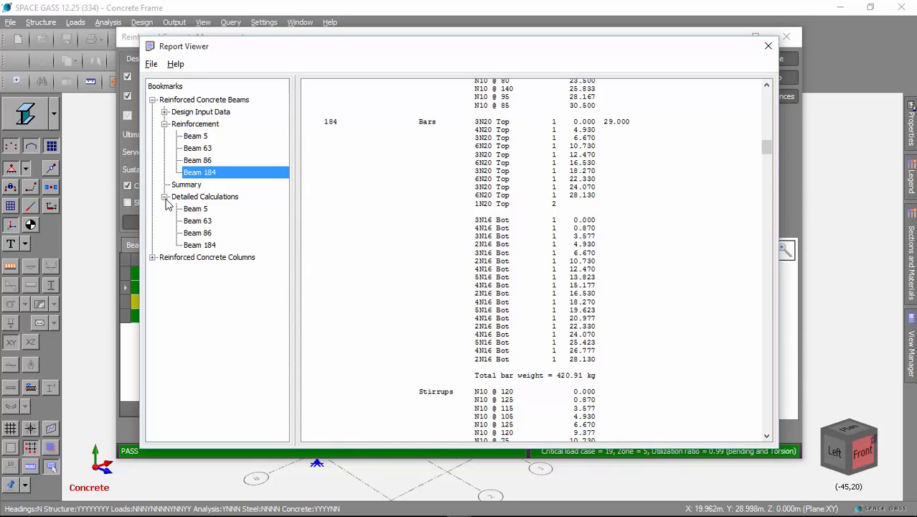
{"action": "left_click", "coordinate": [197, 233]}
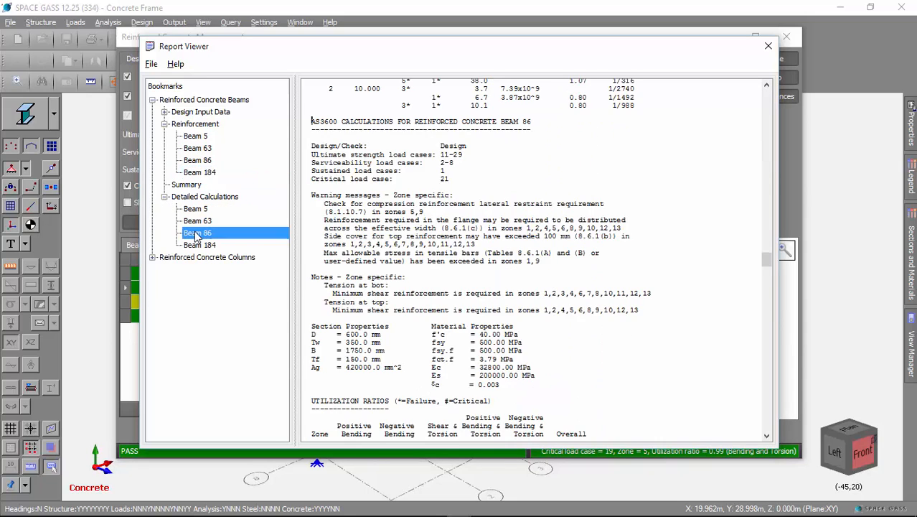
Review Column 120's reinforcement and detailed calculations in the report, return to the report's beginning and close the report.
{"action": "left_click", "coordinate": [152, 256]}
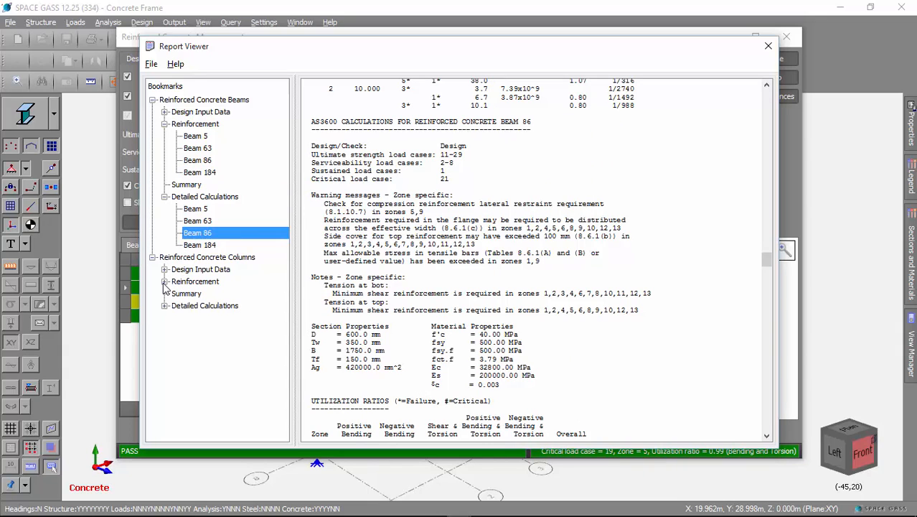
{"action": "left_click", "coordinate": [164, 282]}
{"action": "left_click", "coordinate": [204, 305]}
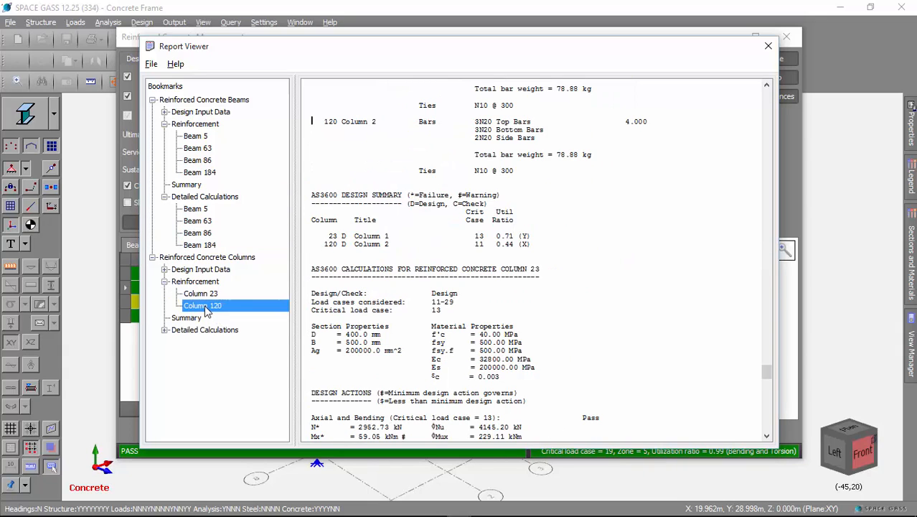
{"action": "left_click", "coordinate": [164, 329]}
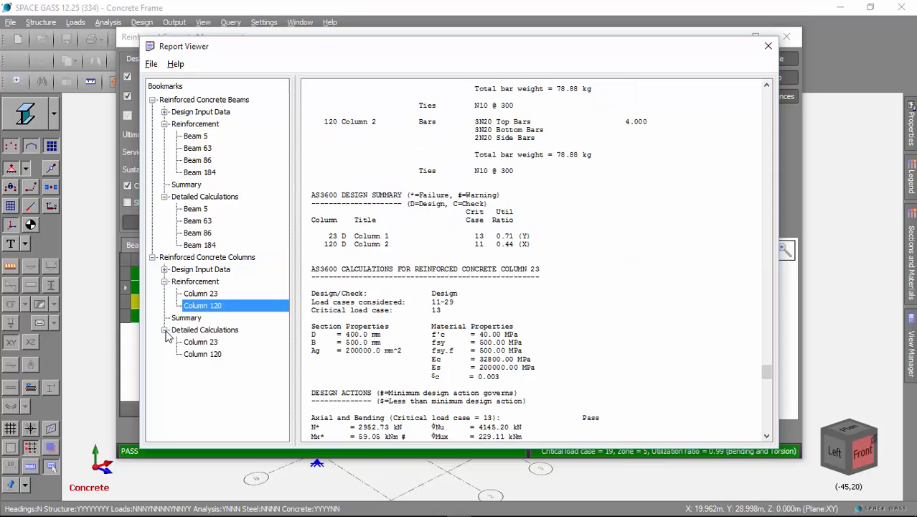
{"action": "left_click", "coordinate": [196, 356]}
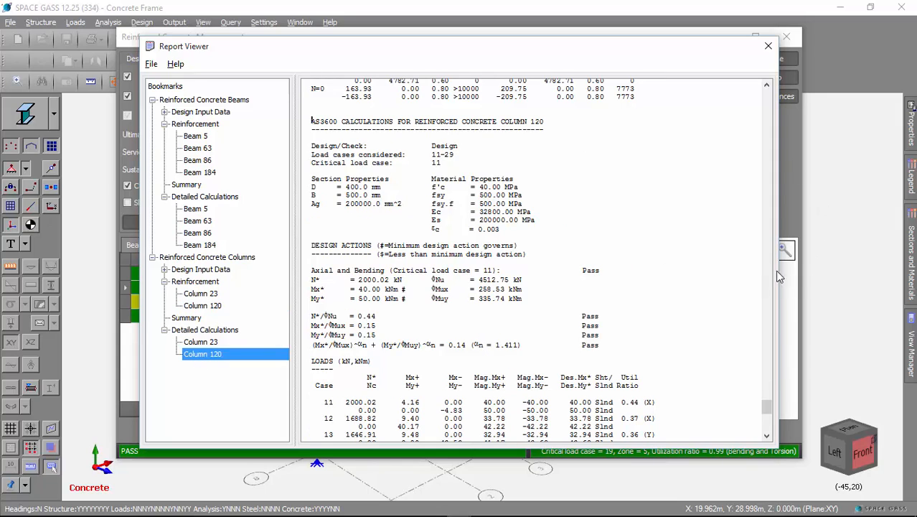
{"action": "left_click_drag", "start_coordinate": [766, 412], "coordinate": [776, 97]}
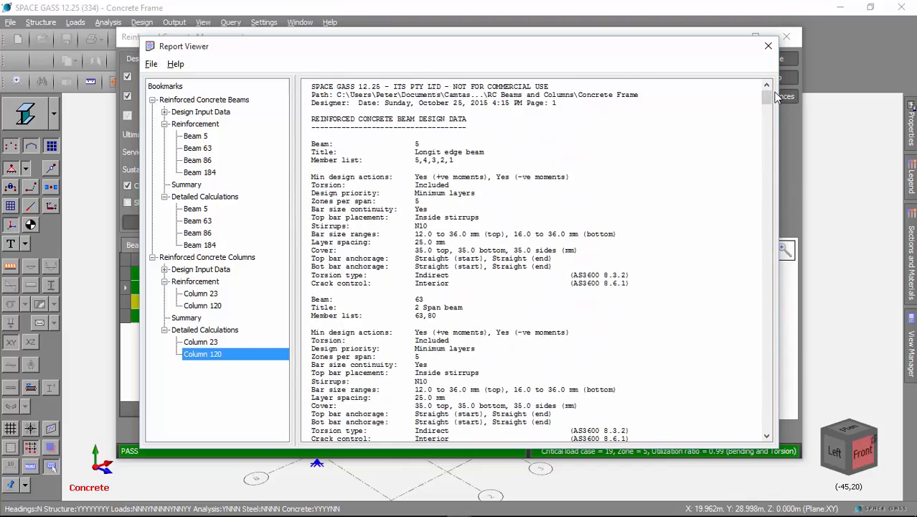
{"action": "left_click", "coordinate": [767, 47]}
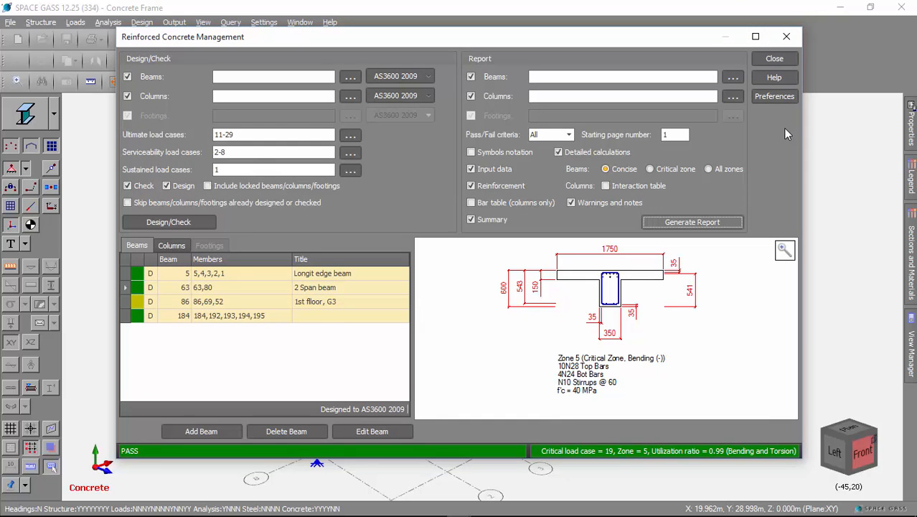
View the general concrete preferences, cancel out of them without changes, and close the concrete component manager.
{"action": "left_click", "coordinate": [773, 97]}
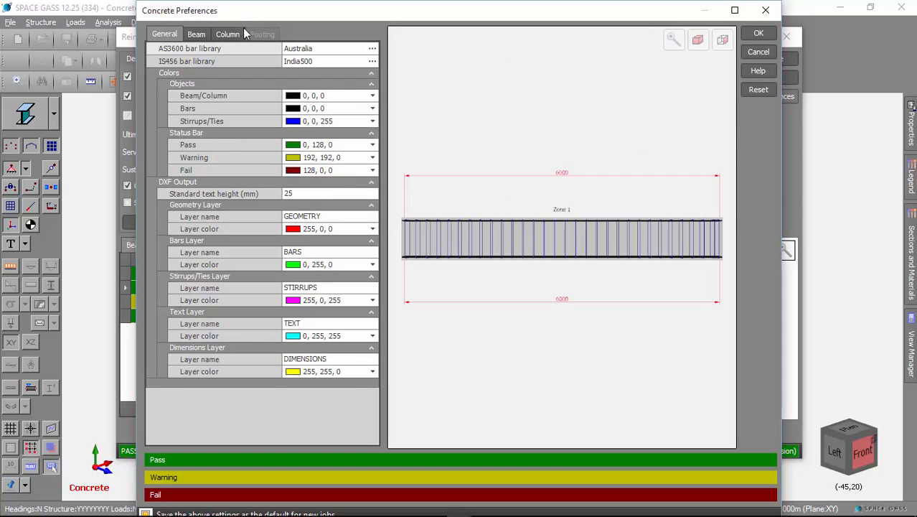
{"action": "left_click", "coordinate": [751, 51]}
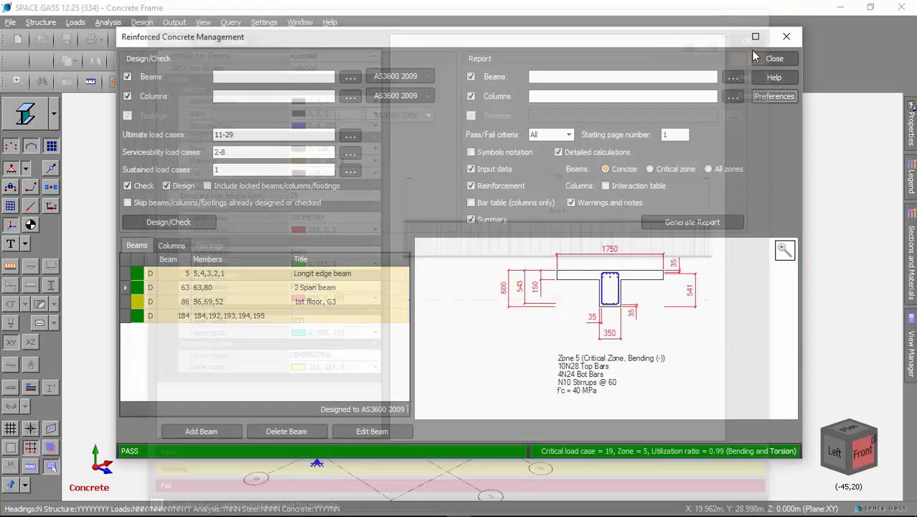
{"action": "left_click", "coordinate": [771, 60]}
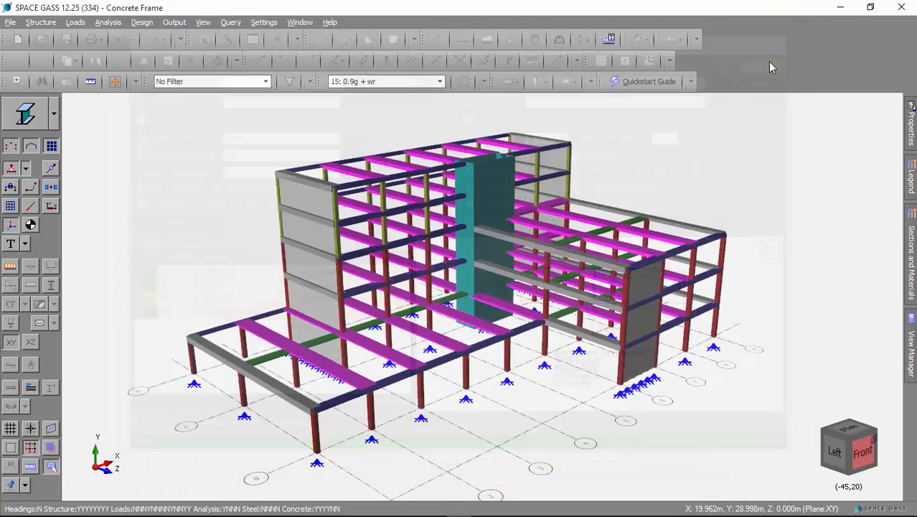